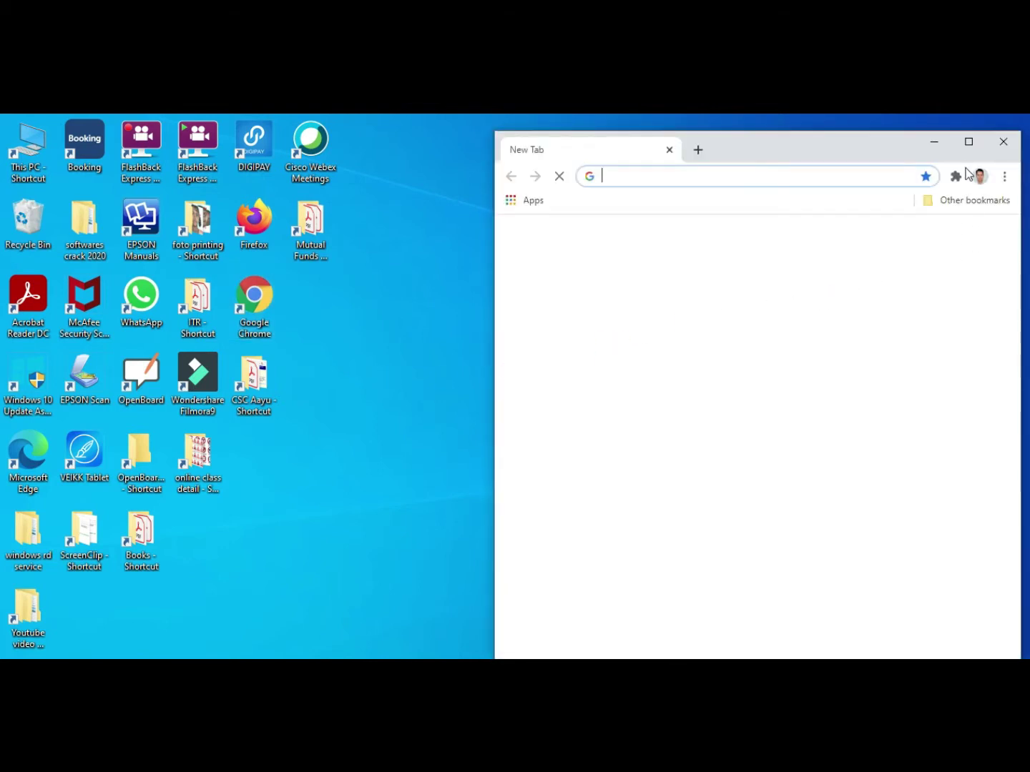
Step: Maximise Chrome, minimise it to the desktop, then bring the New Tab page back
click(971, 141)
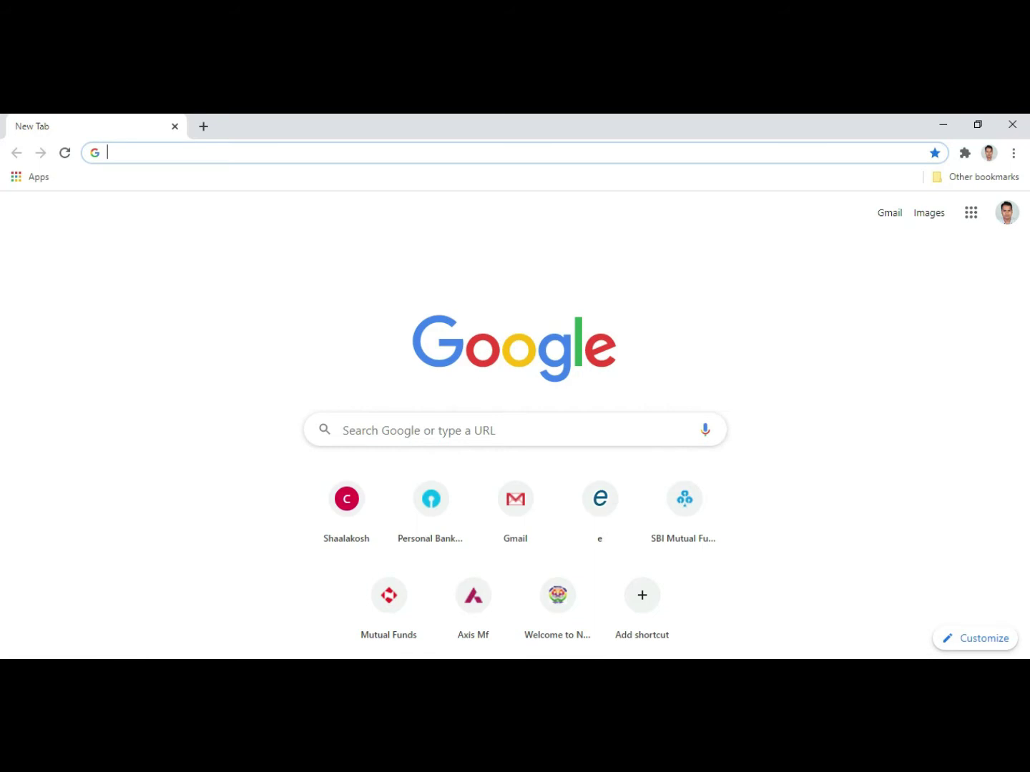
click(1023, 665)
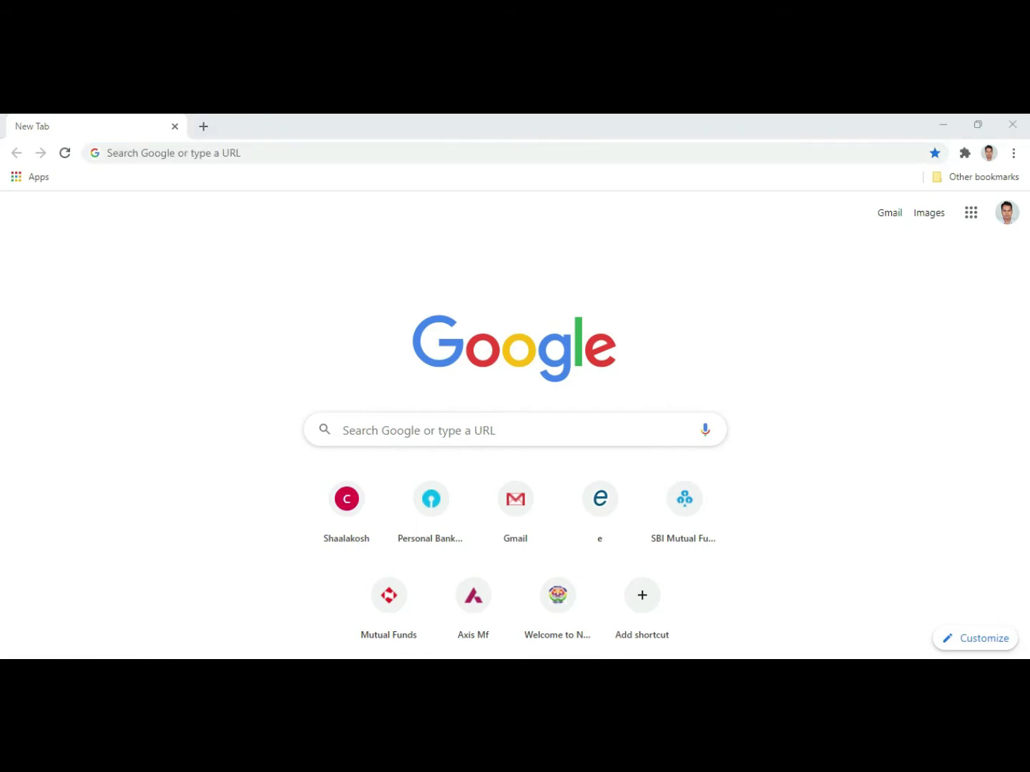
click(940, 126)
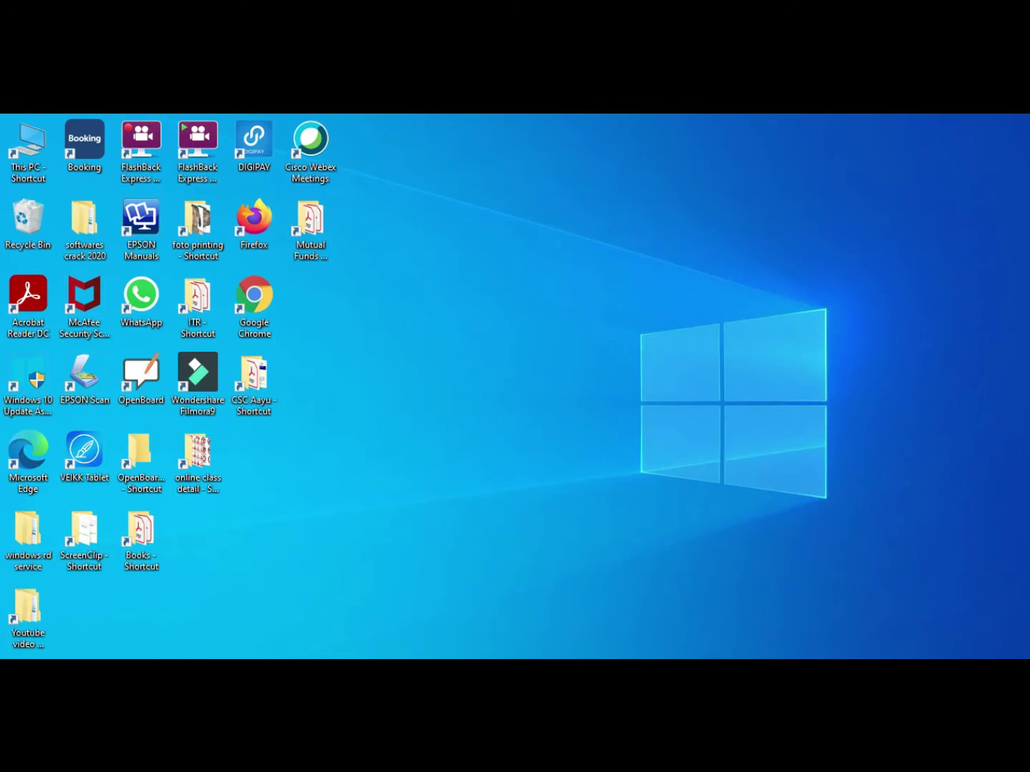
key(alt+Tab)
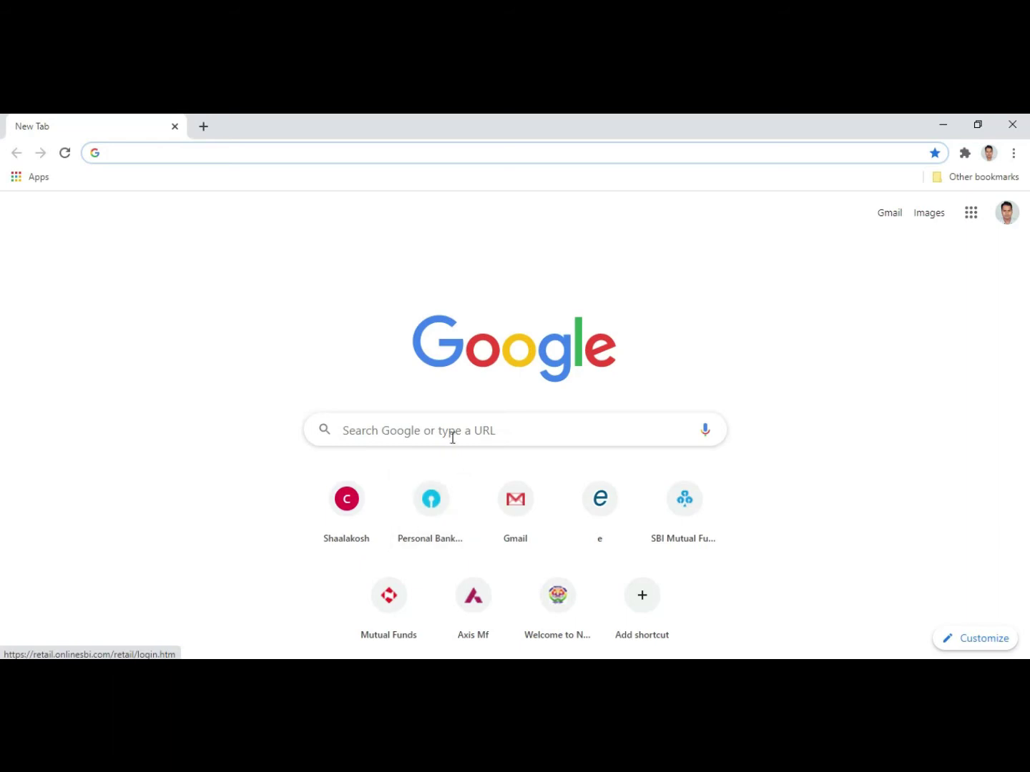
Step: Search Google for 'udise+' and open the official udiseplus.gov.in result
click(452, 430)
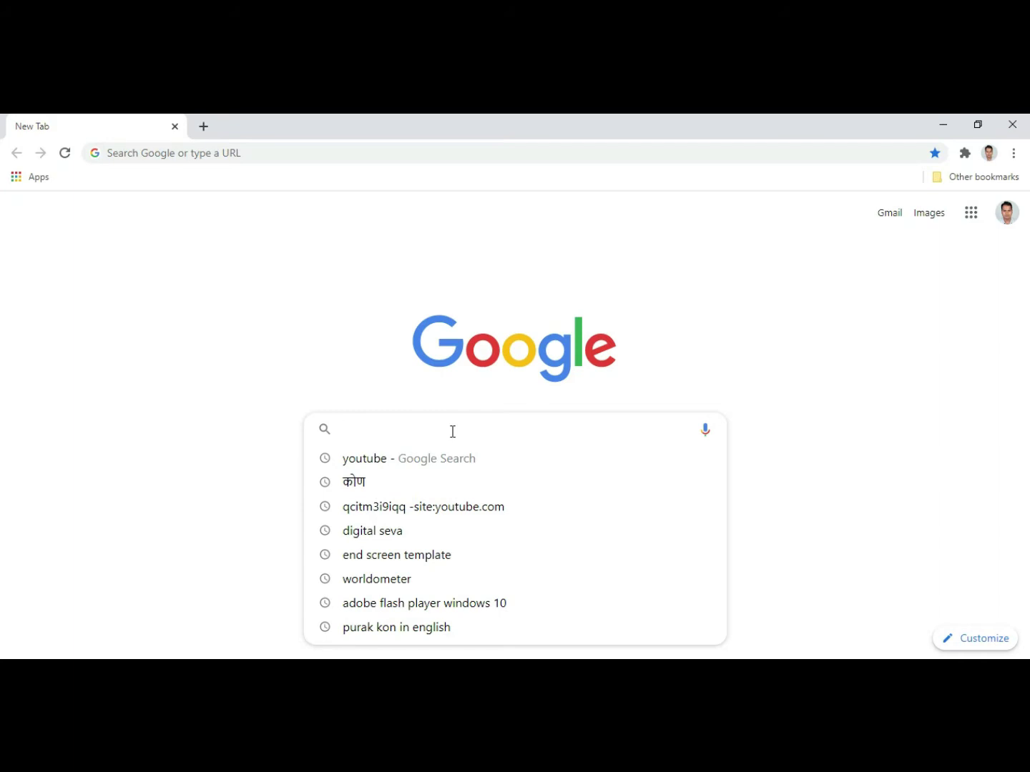
text(udis)
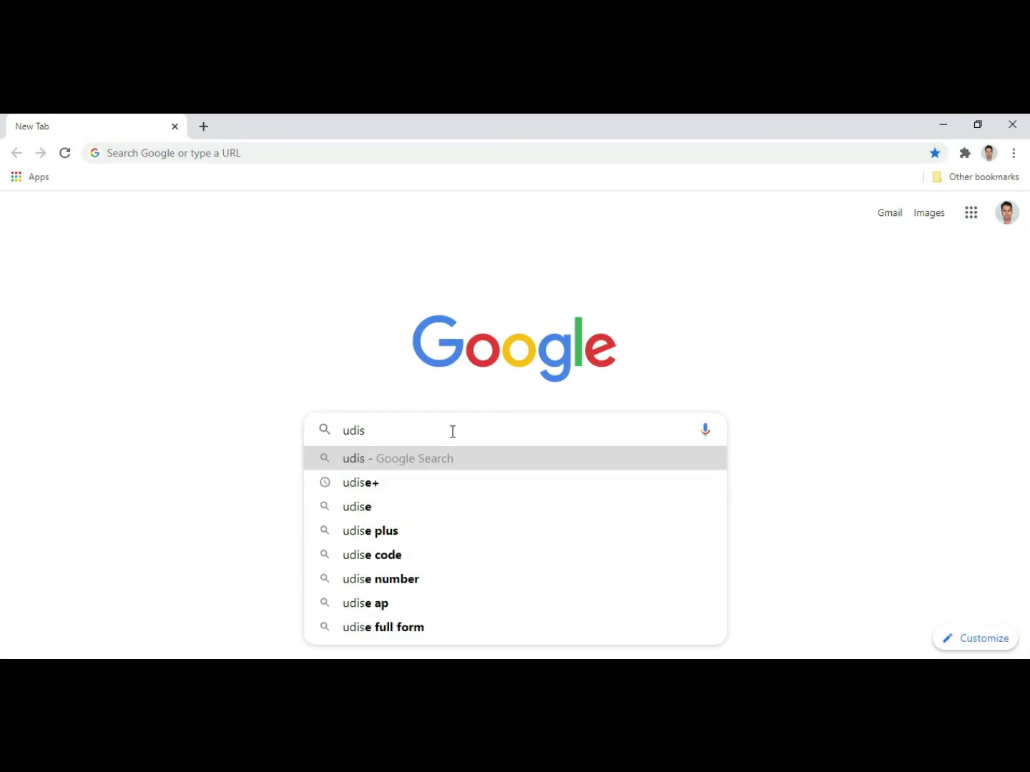
text(e)
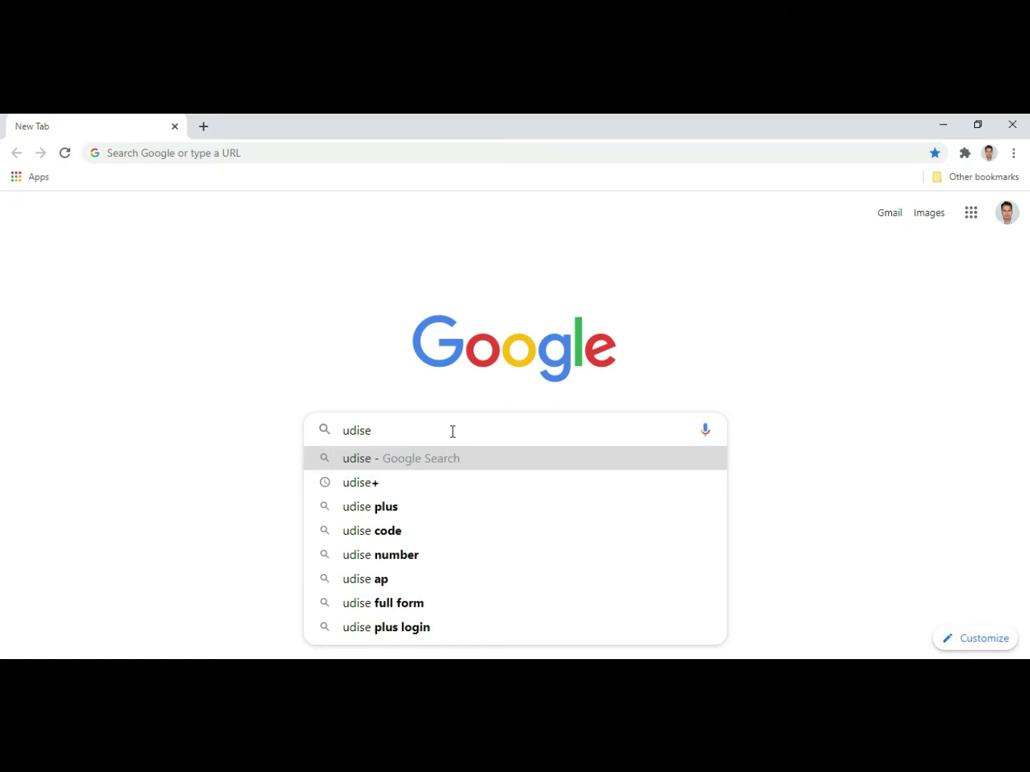
text(+)
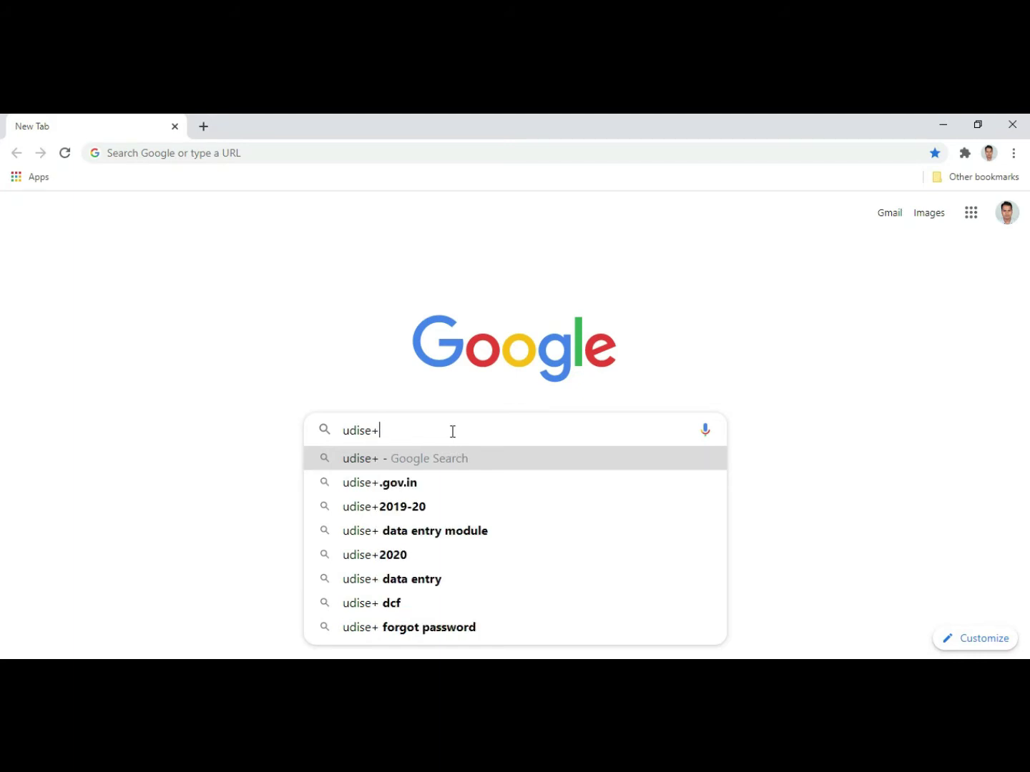
key(Return)
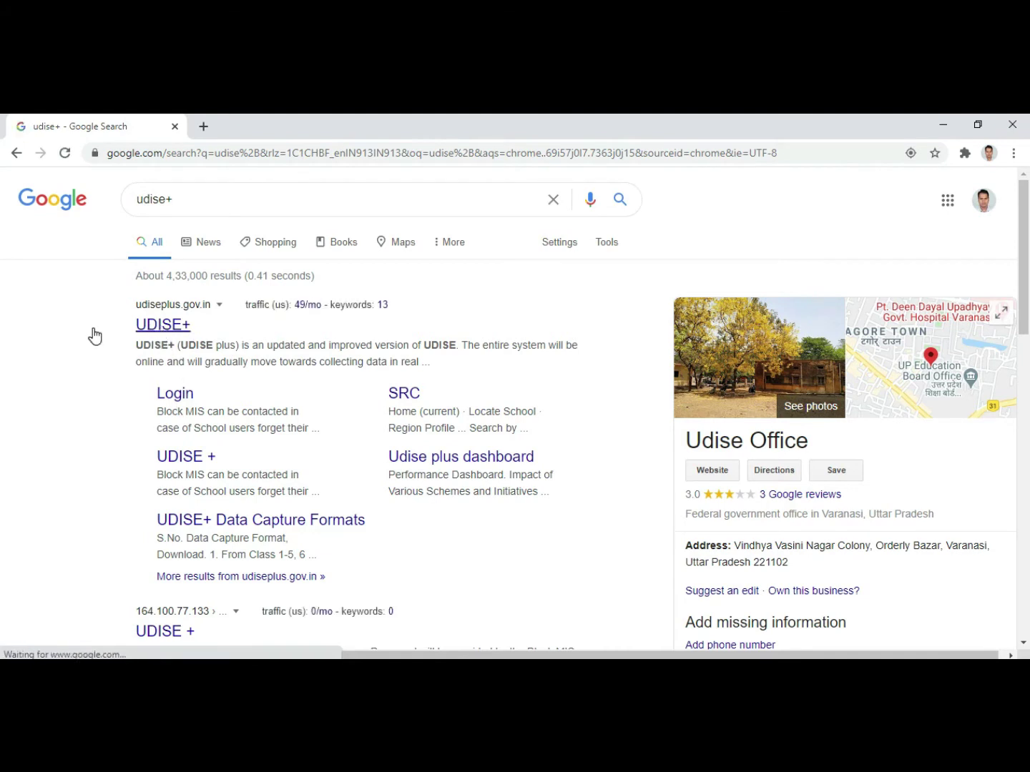
click(145, 327)
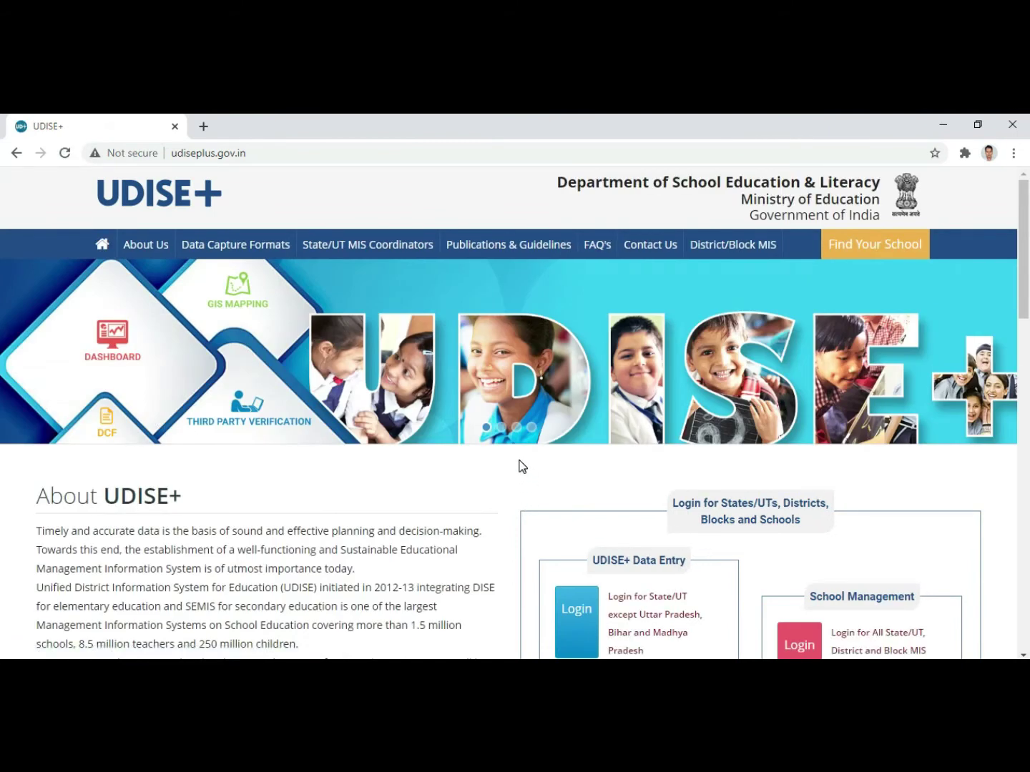
Step: Scroll down the UDISE+ homepage and go to the UDISE+ Data Entry Login page
scroll(522, 469, down, 3)
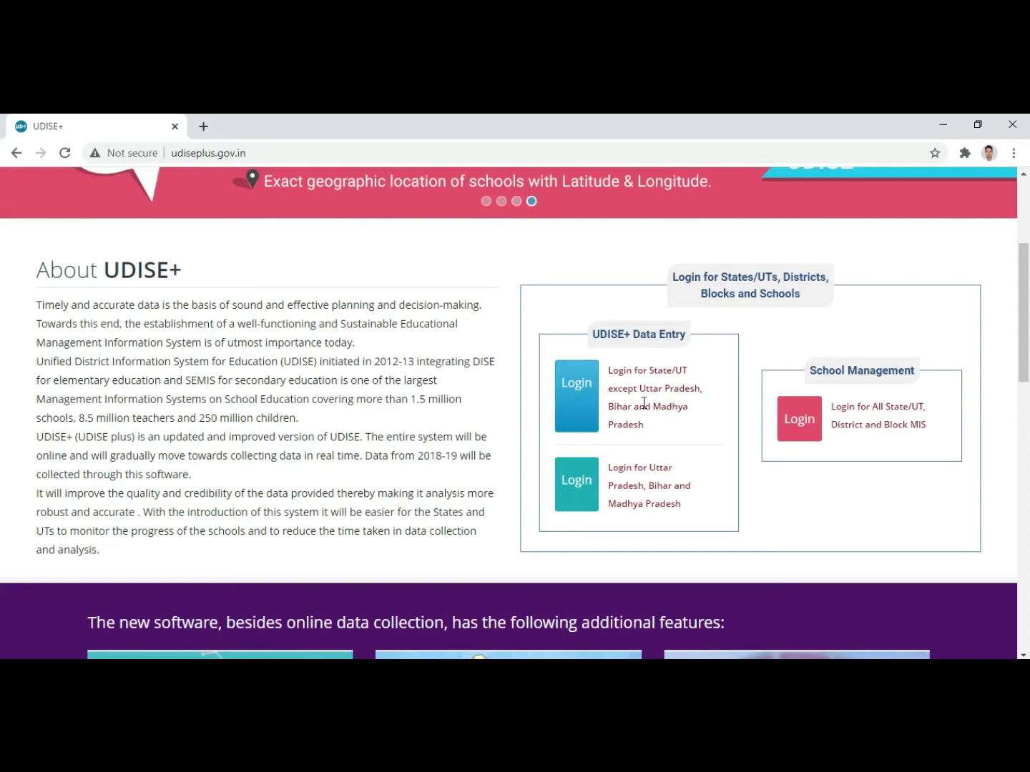
click(575, 392)
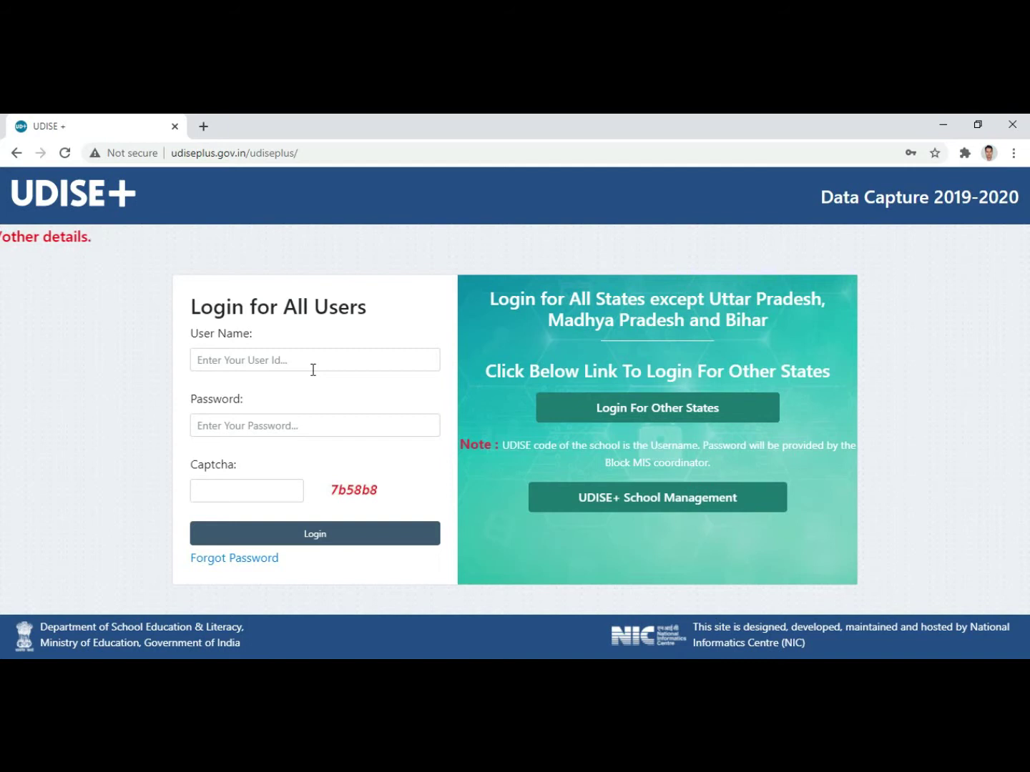
Step: Fill the user name and password from Chrome's saved login suggestions
click(261, 362)
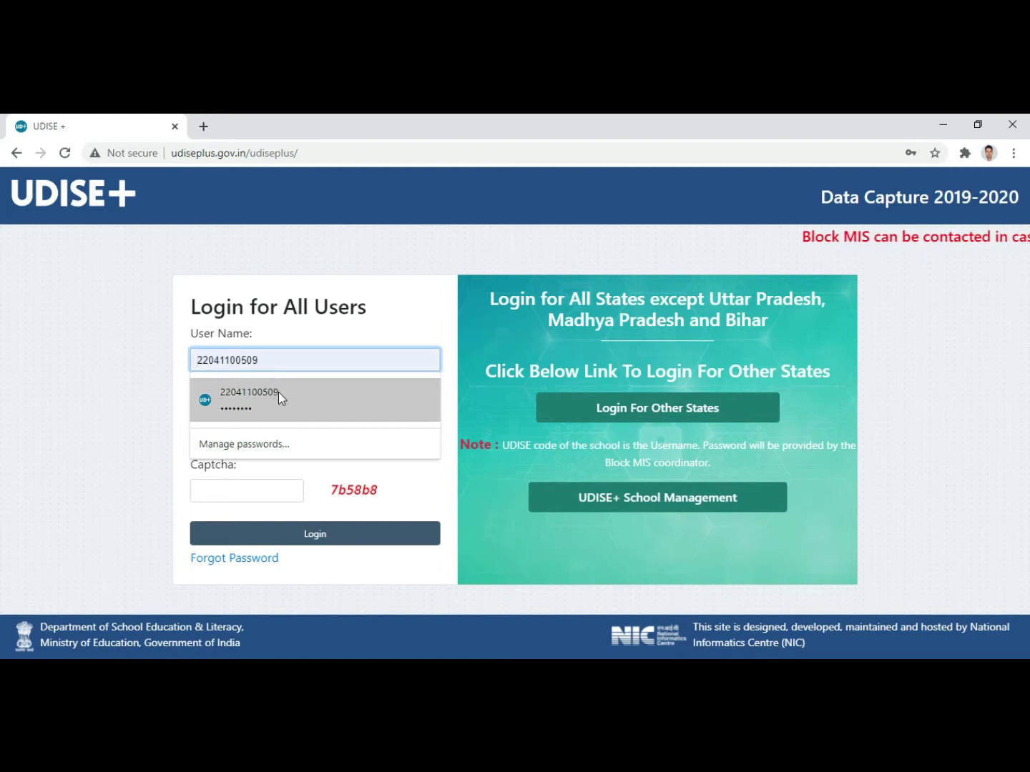
click(279, 394)
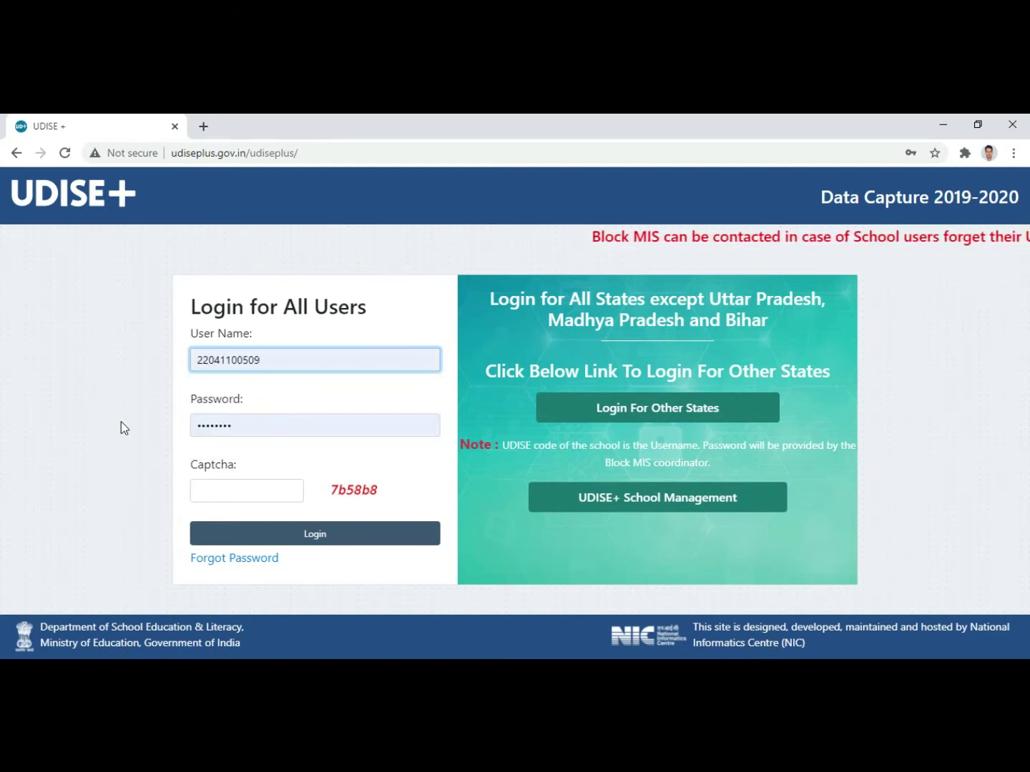
click(283, 357)
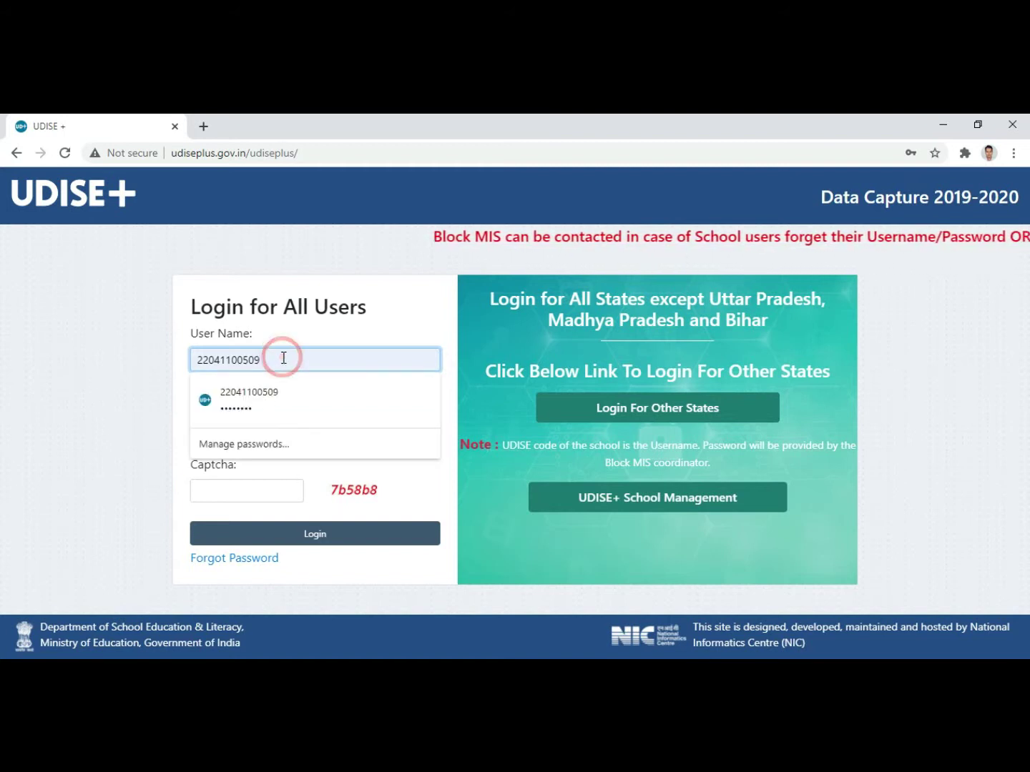
click(282, 396)
click(253, 421)
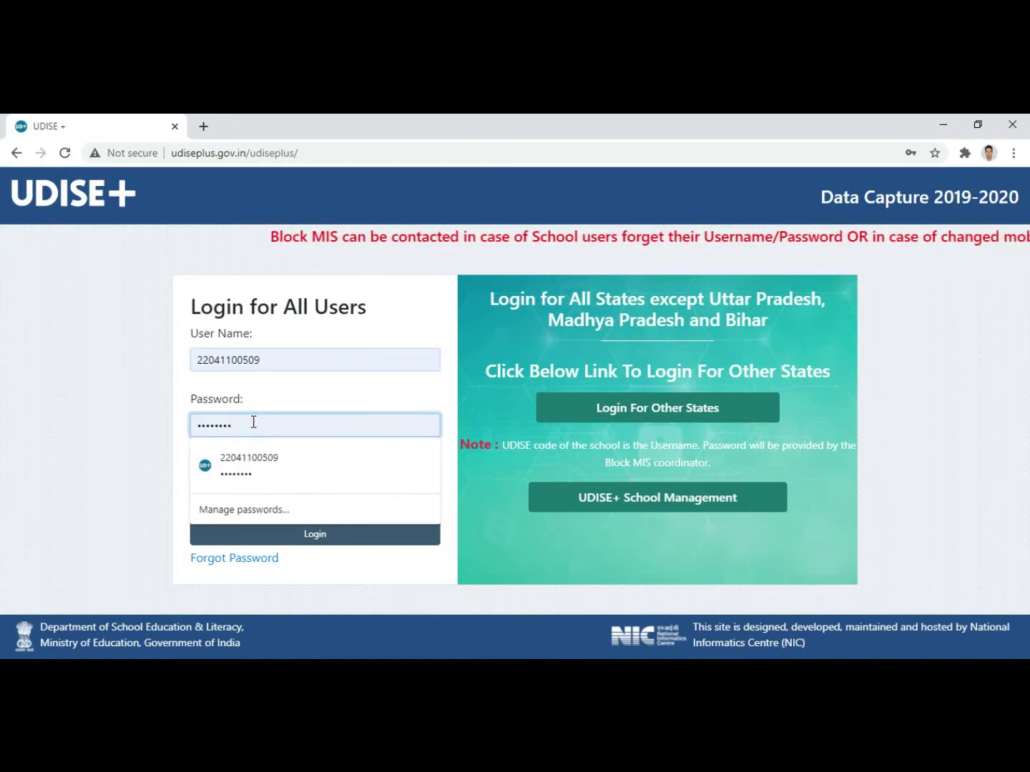
click(125, 420)
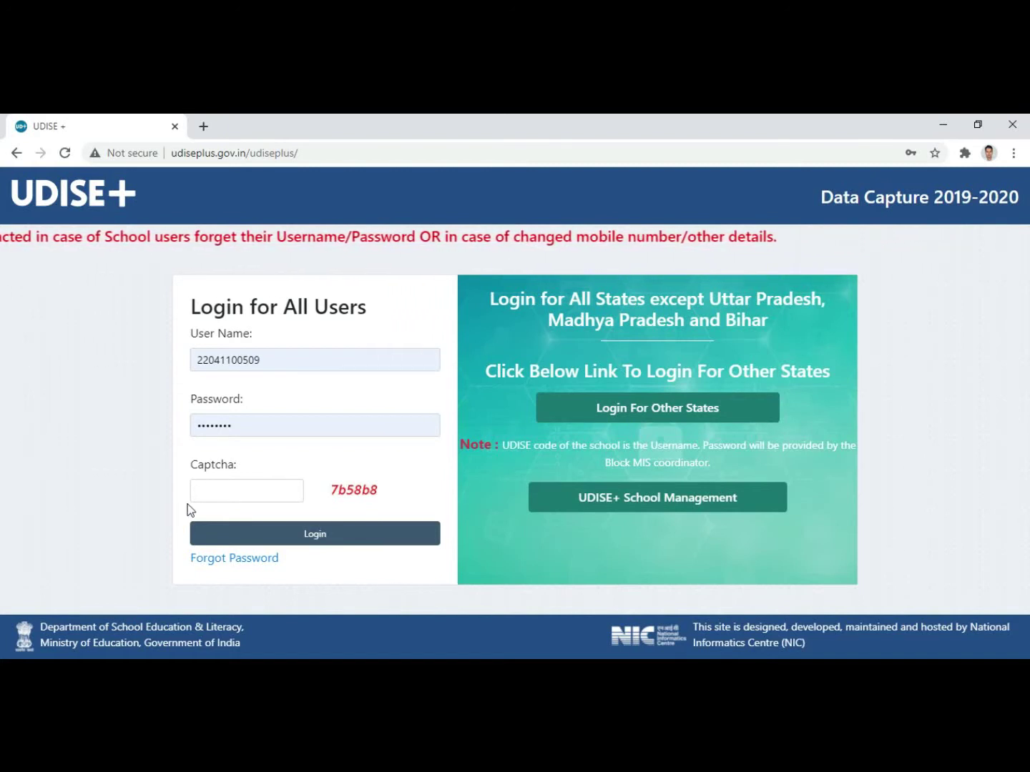
Step: Enter the captcha code and log in to the school account
click(240, 490)
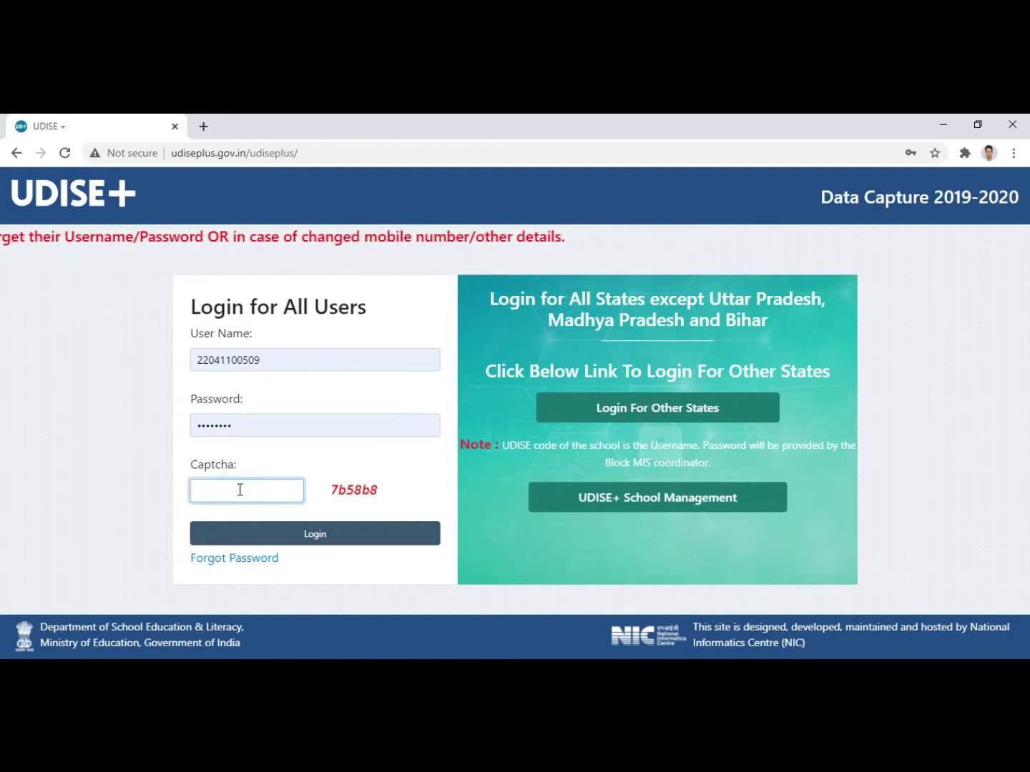
text(7b58b8)
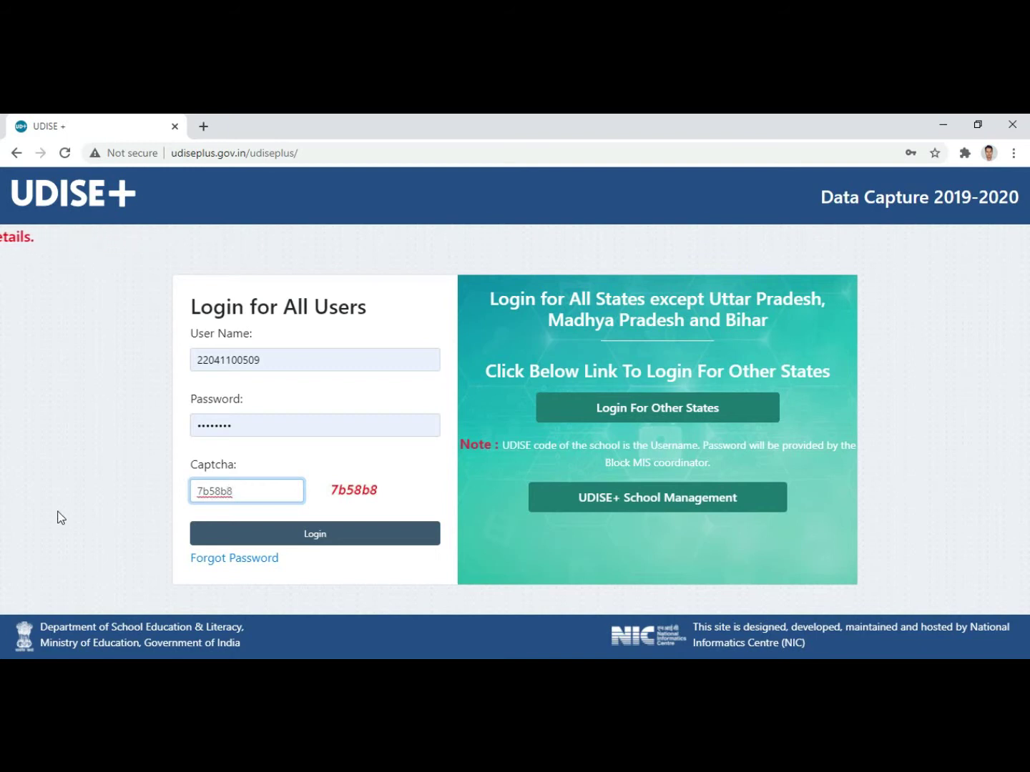
click(319, 544)
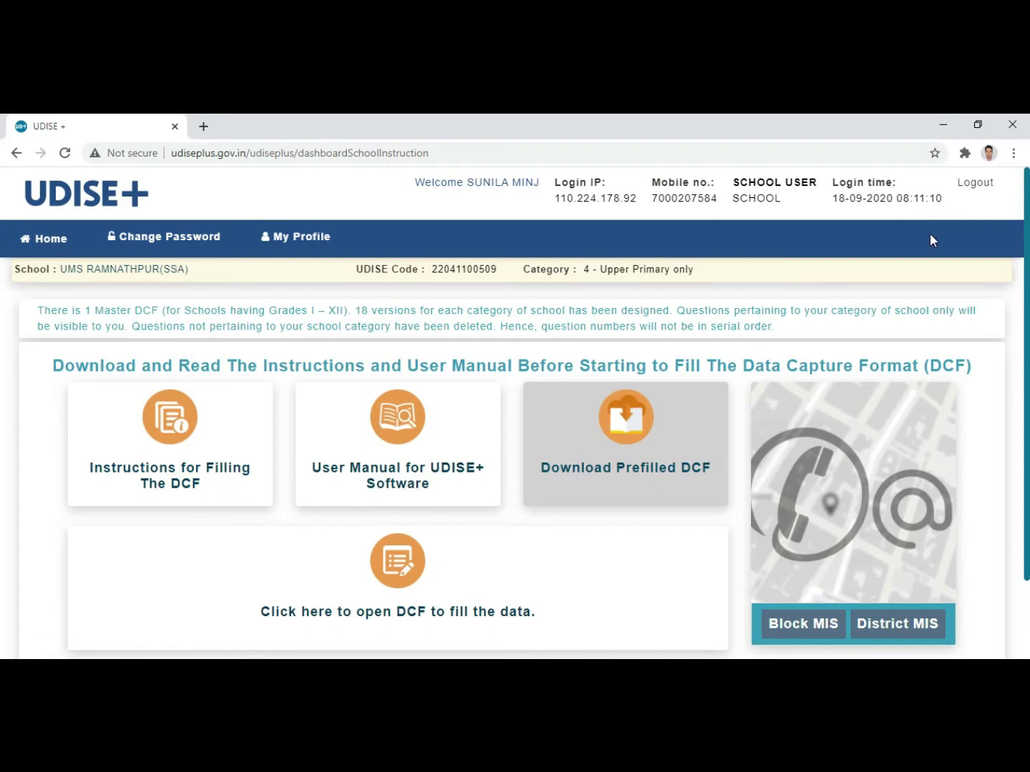
click(941, 123)
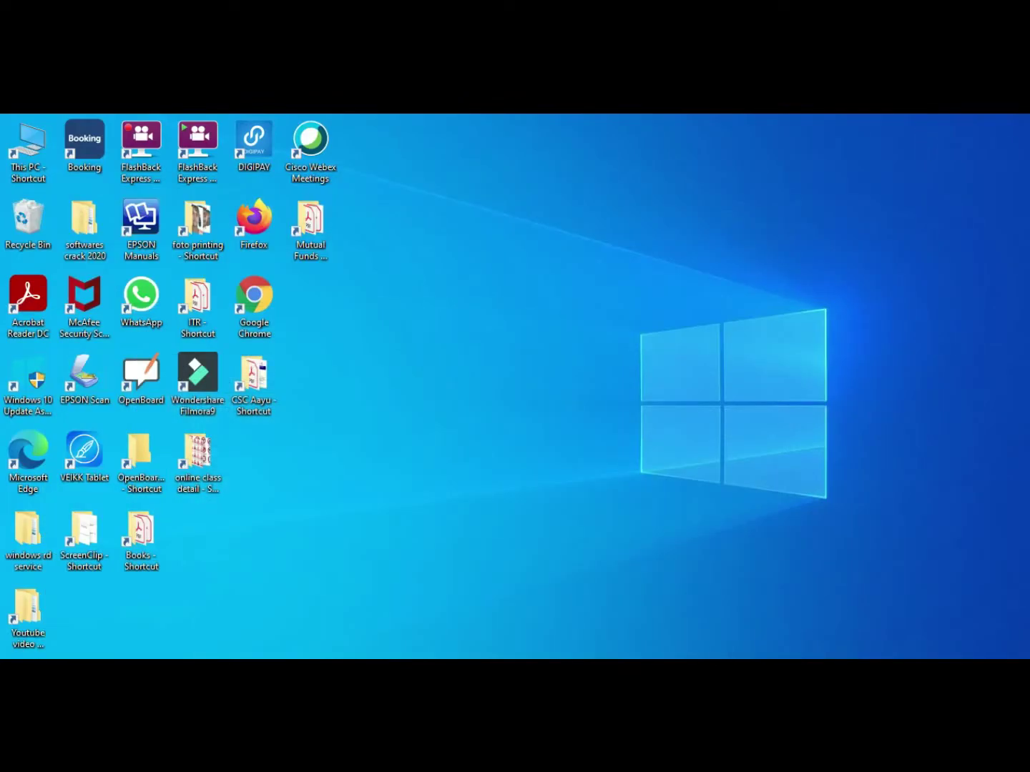
click(809, 671)
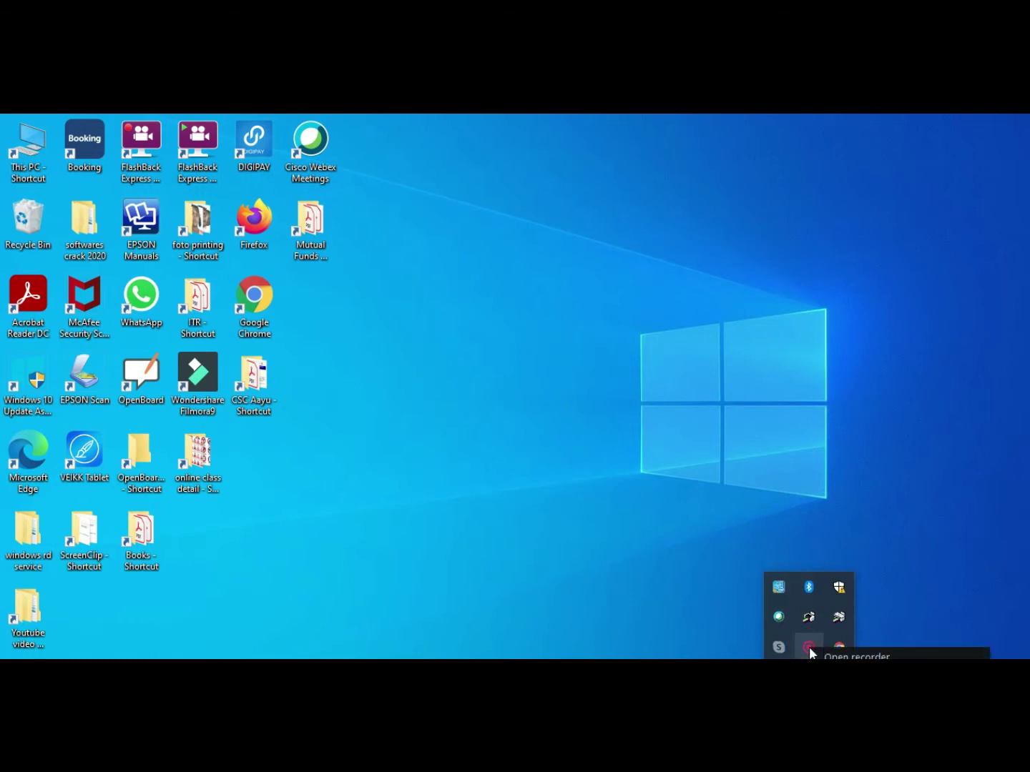
click(876, 656)
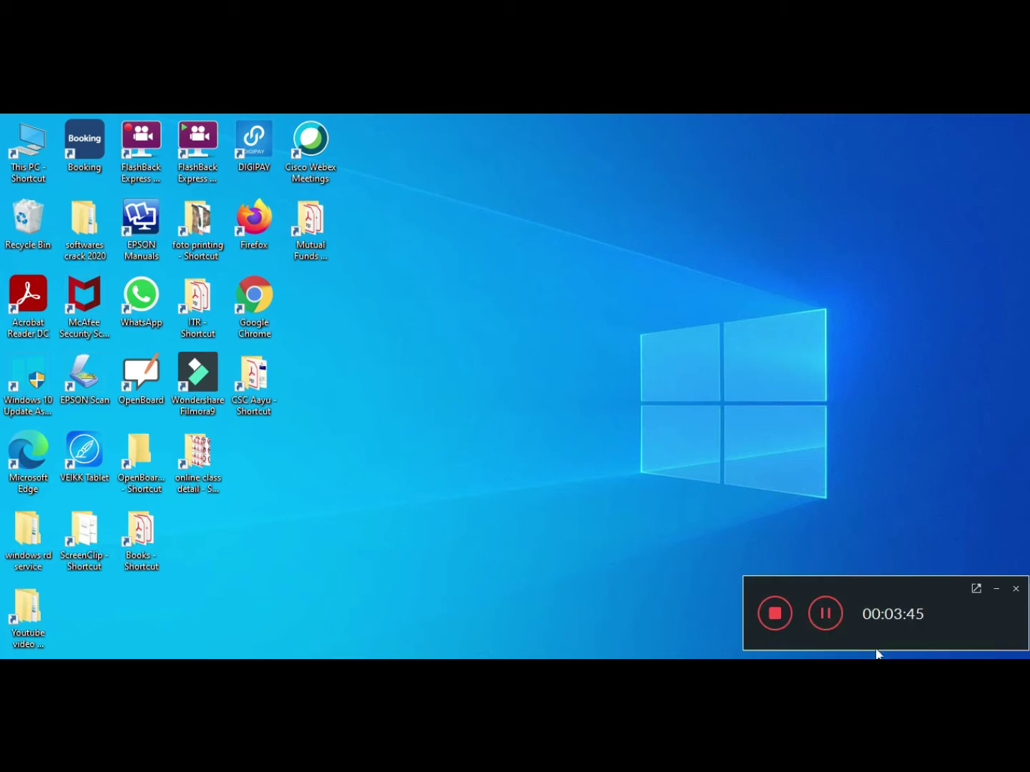
click(998, 589)
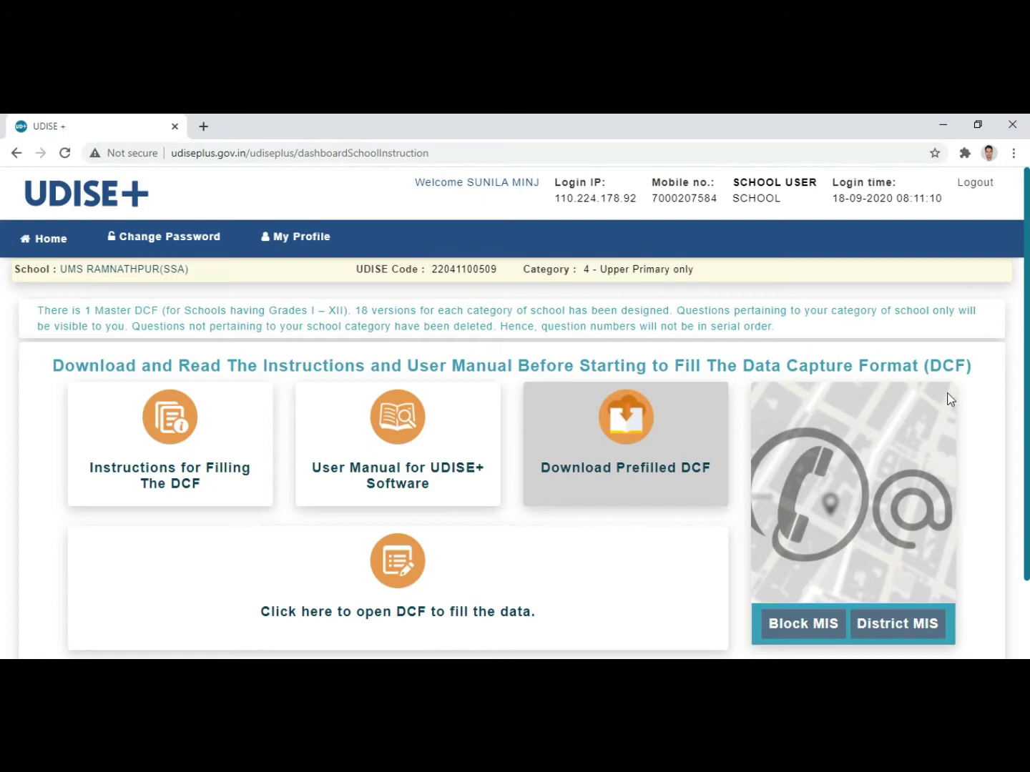
scroll(70, 493, down, 1)
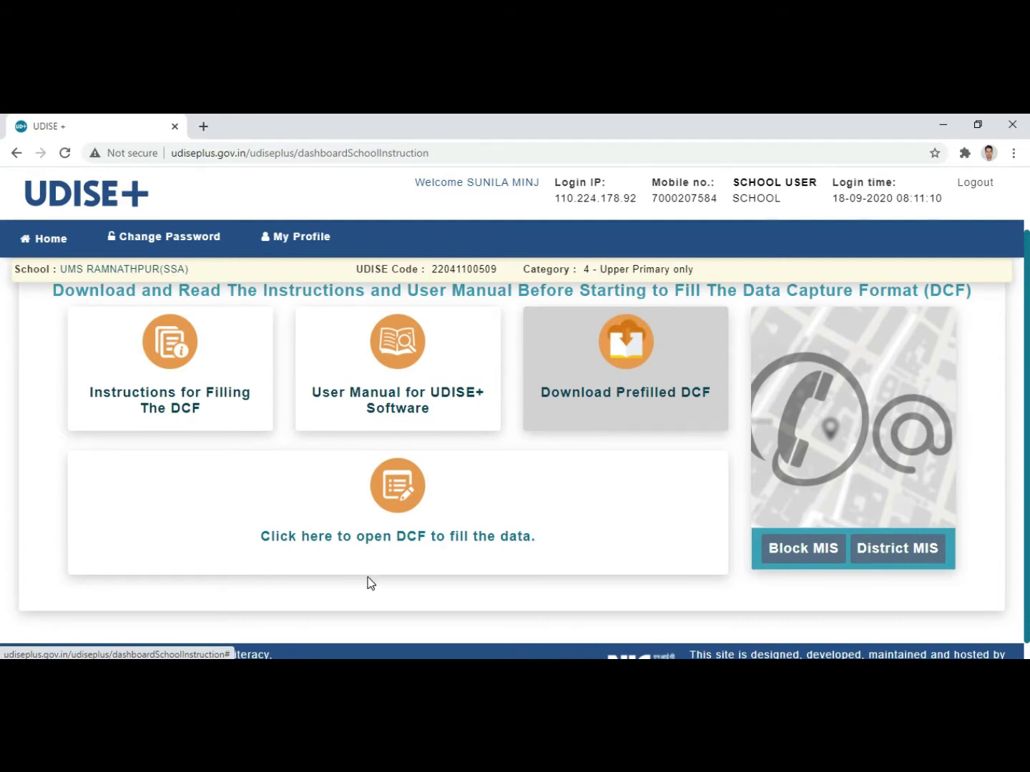
Step: Open the DCF forms list and close the Important Notes popup
click(418, 545)
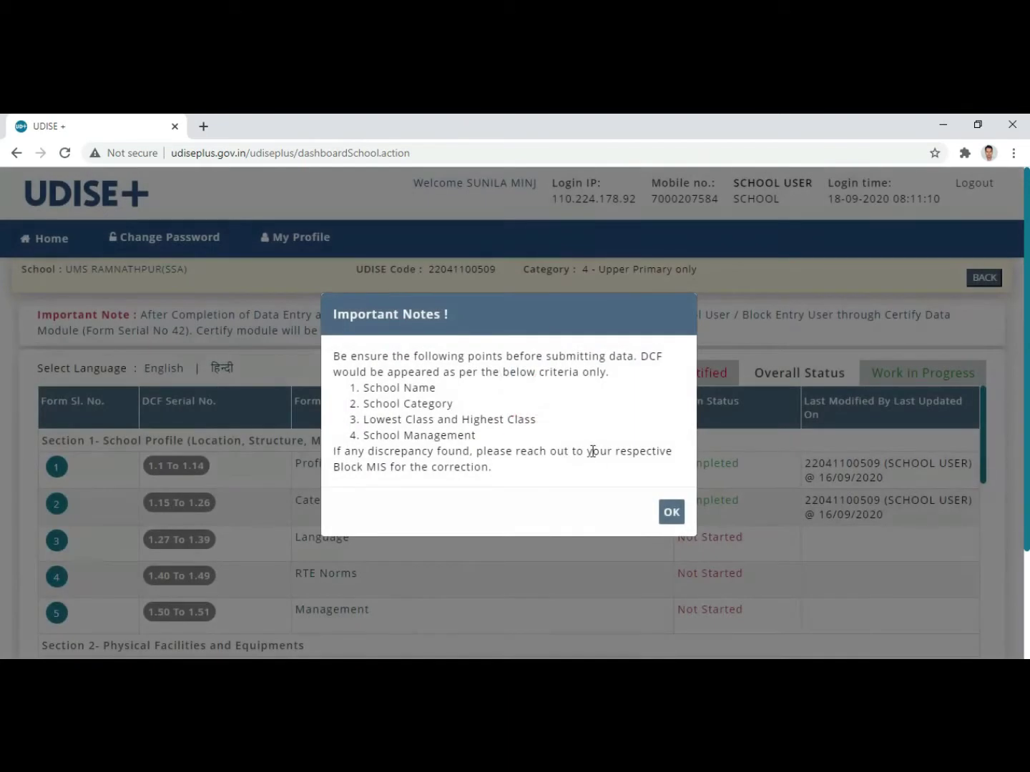
click(669, 513)
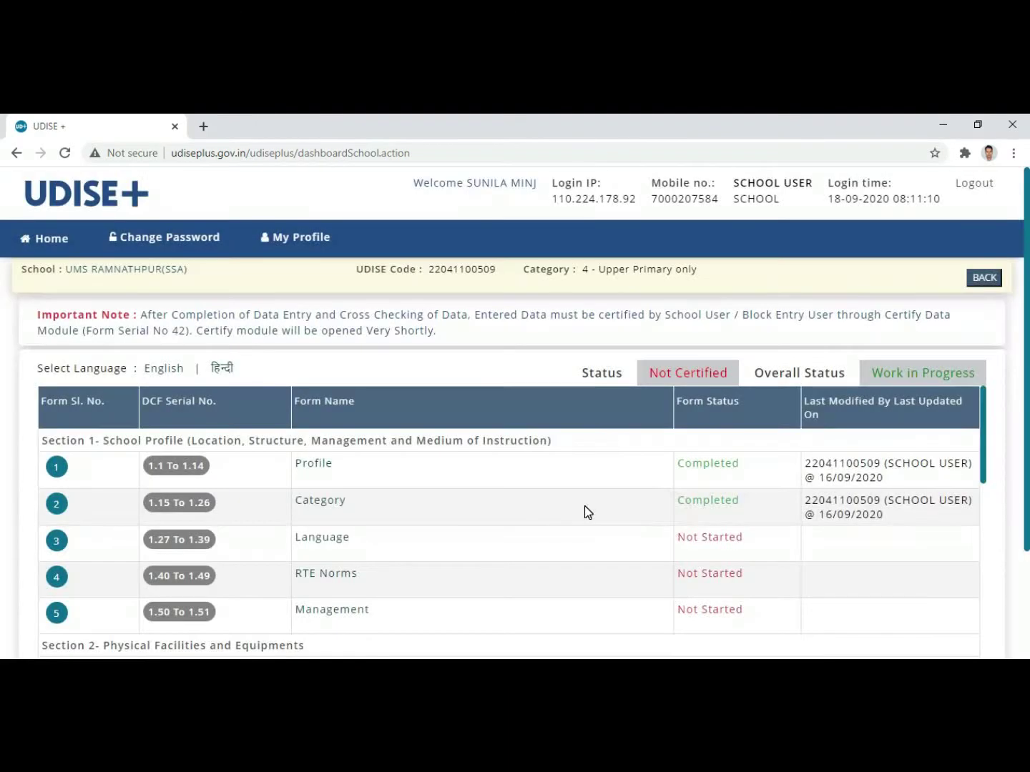
scroll(498, 496, down, 1)
scroll(494, 490, up, 1)
Step: Switch the DCF form list to Hindi and dismiss the Important Notes popup again
scroll(496, 515, down, 2)
scroll(515, 541, up, 2)
click(222, 368)
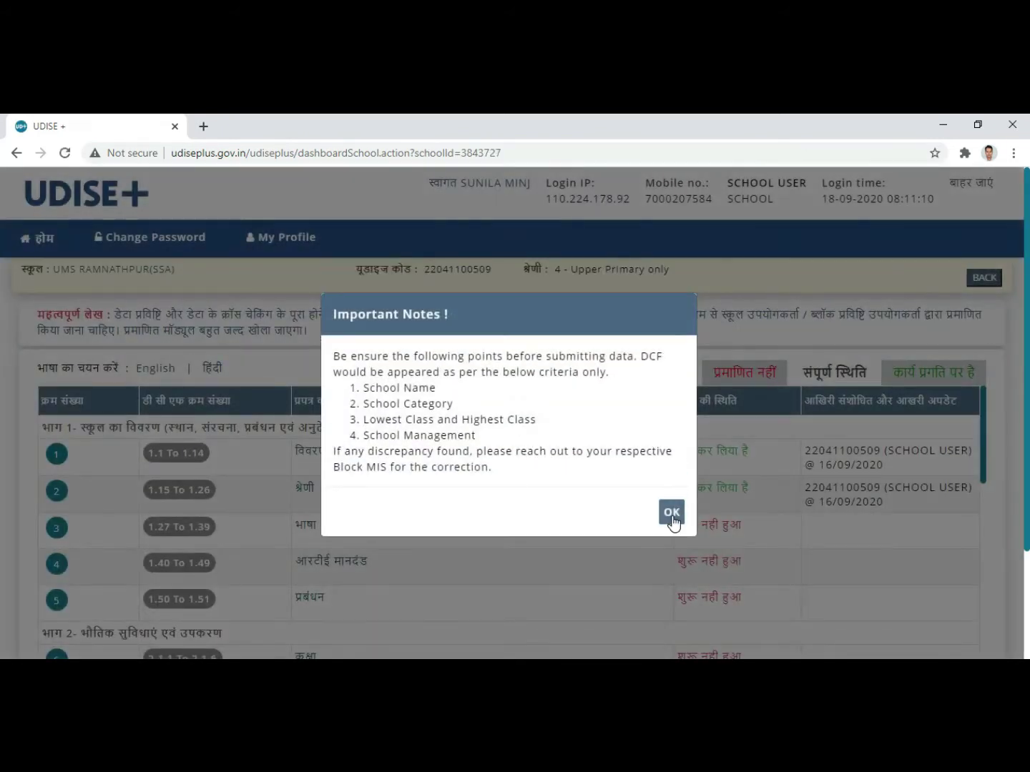
click(671, 512)
Step: Open the row-1 विवरण profile form, go BACK, close Important Notes, and reopen विवरण
scroll(497, 472, down, 2)
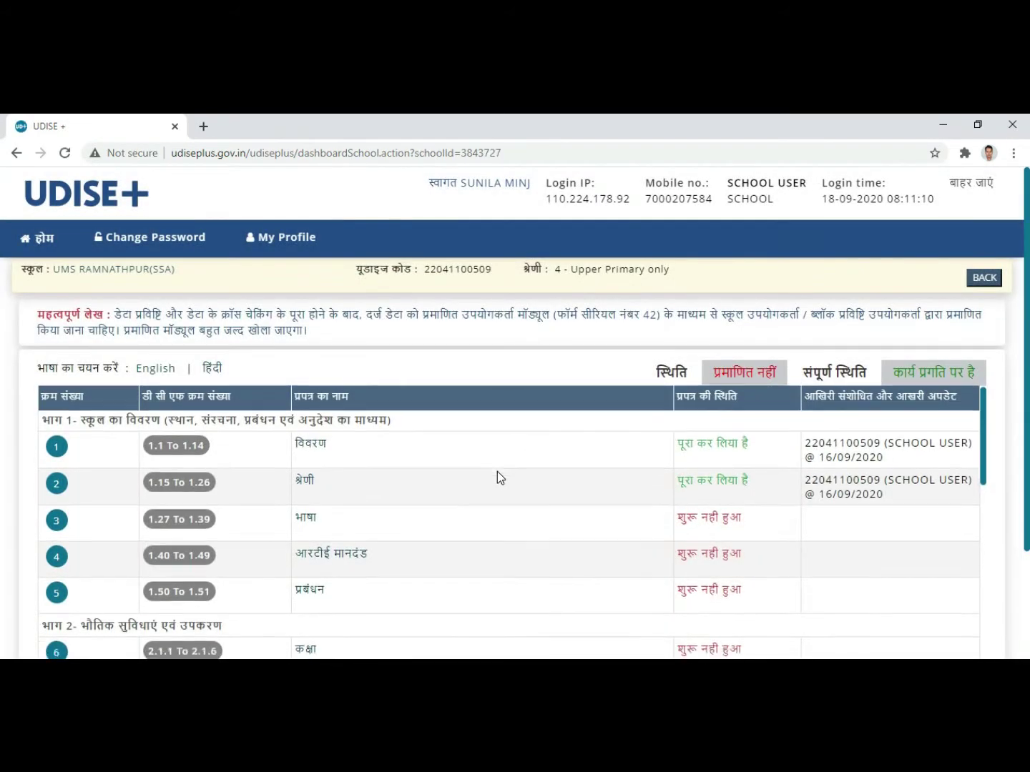
scroll(497, 471, up, 2)
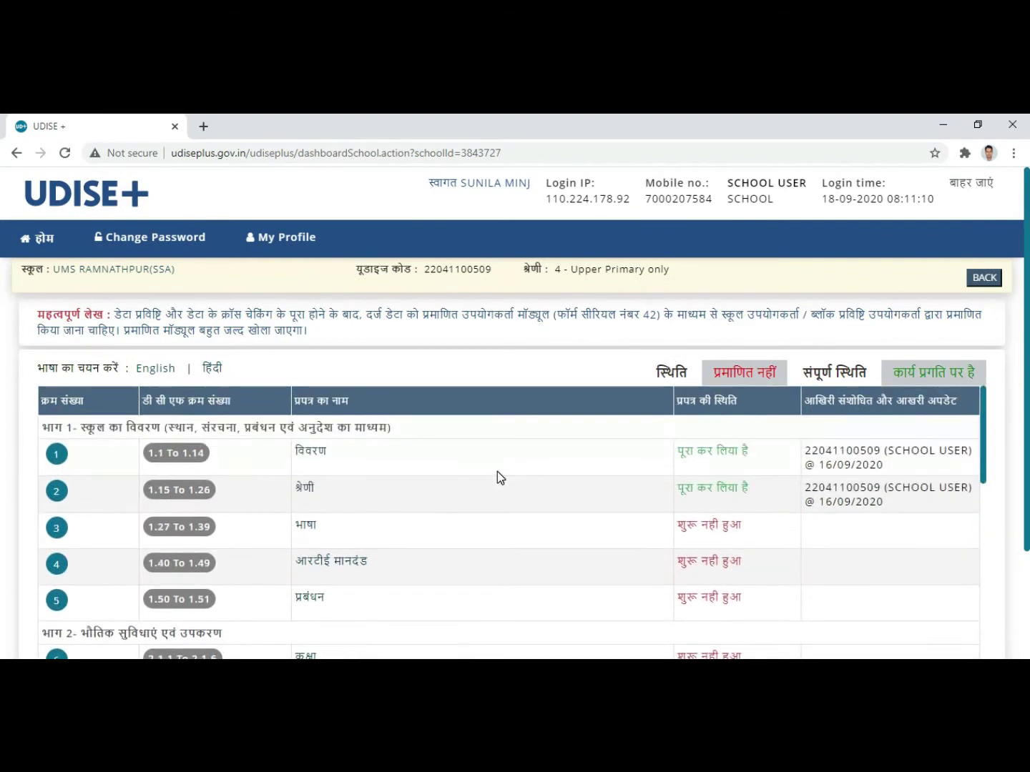
click(315, 456)
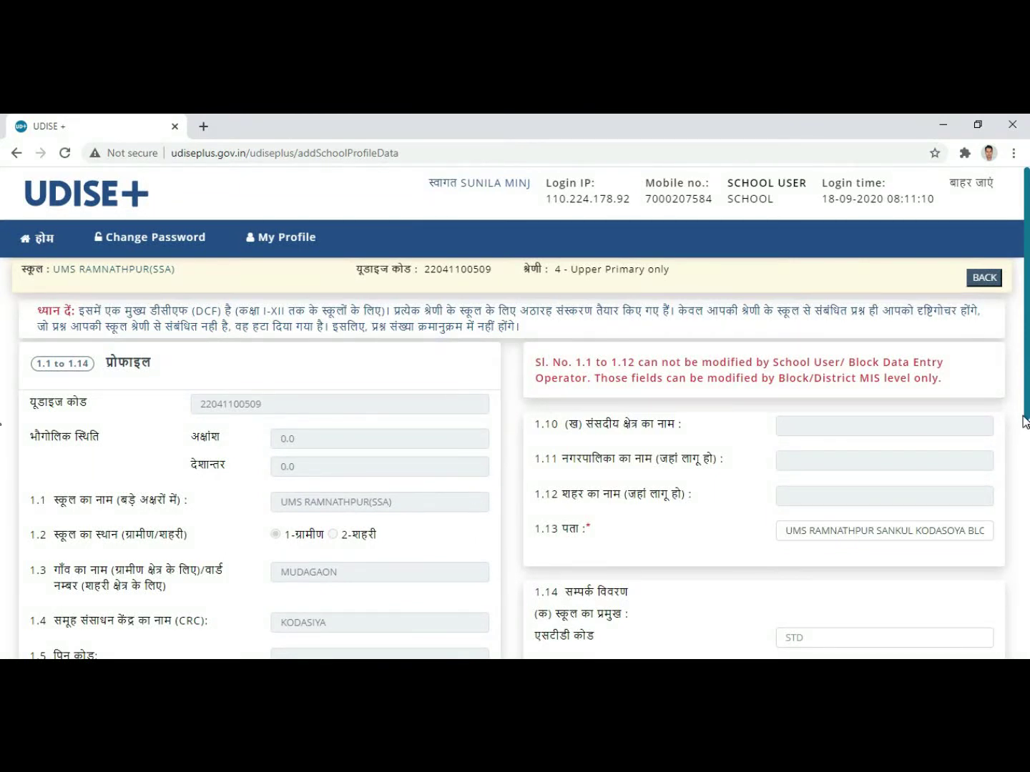
click(985, 279)
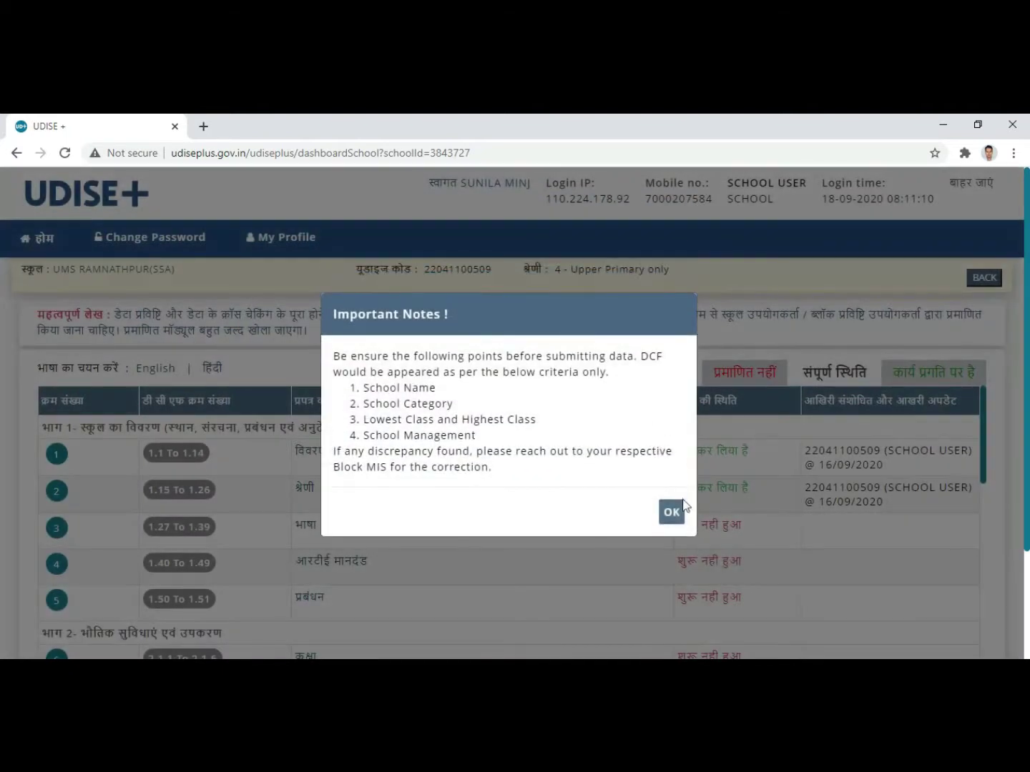
click(673, 512)
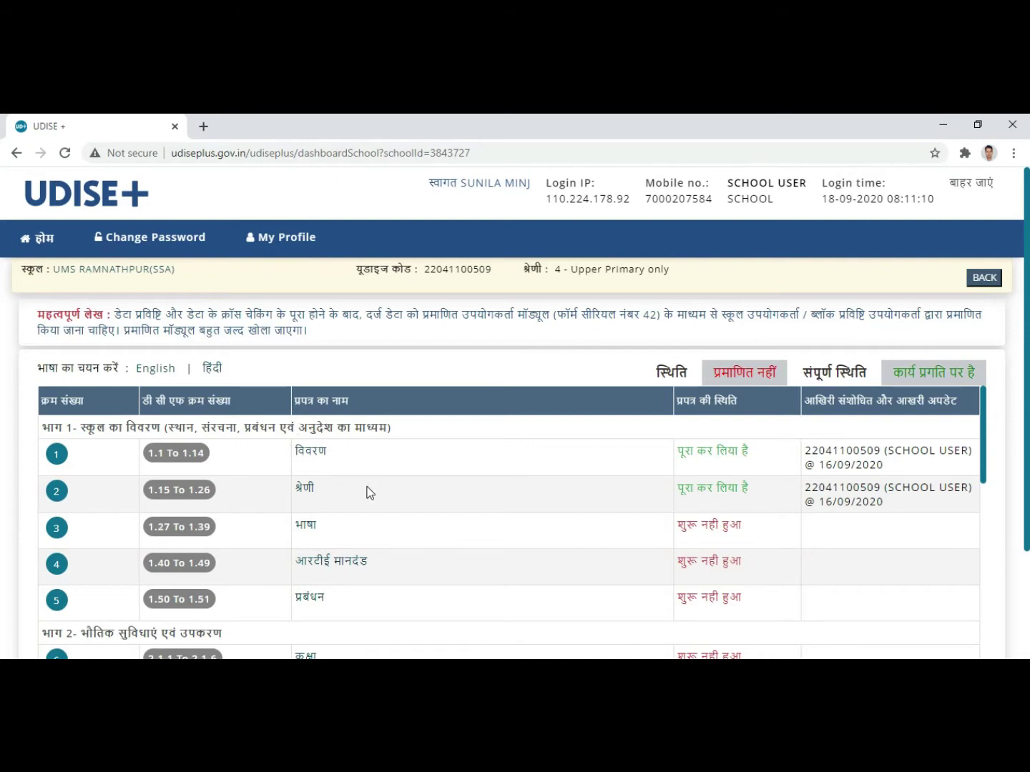
click(314, 456)
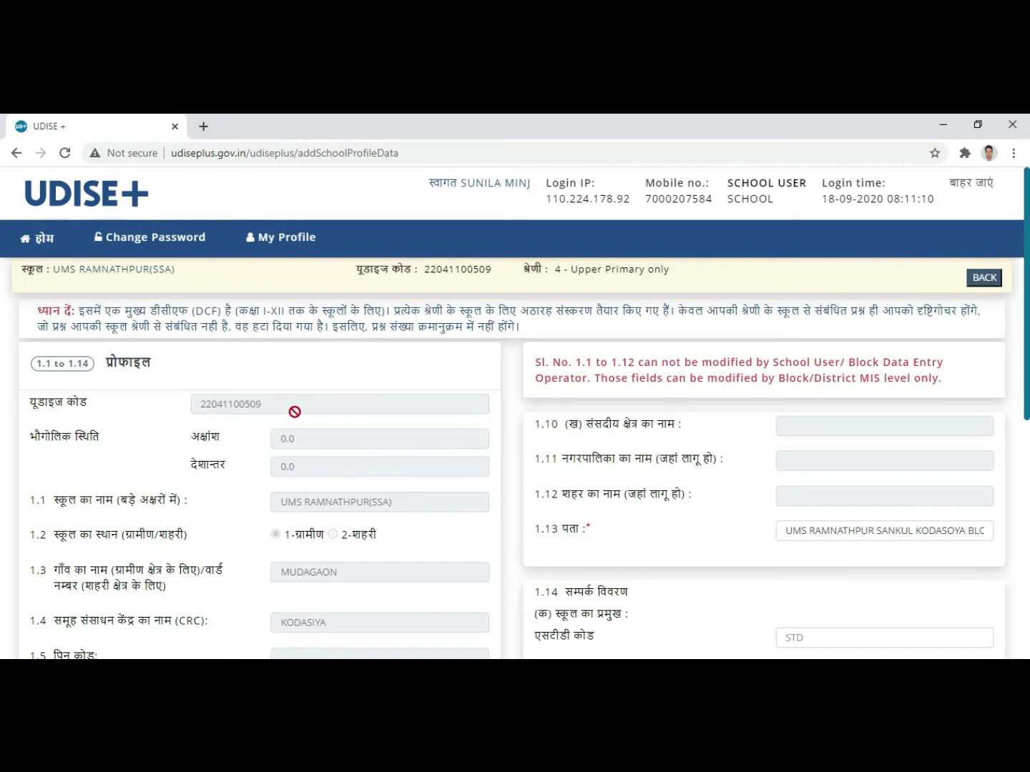
Step: Scroll through profile items 1.1 to 1.14 to check the locked, prefilled fields
click(301, 404)
scroll(272, 493, down, 2)
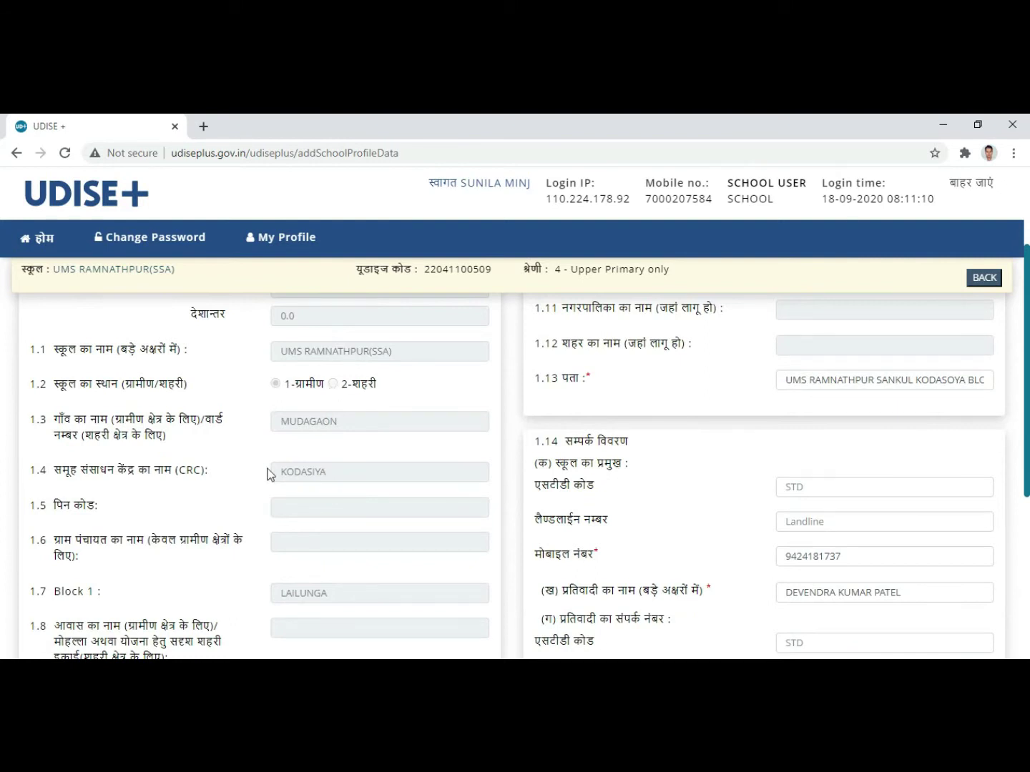
scroll(262, 461, up, 2)
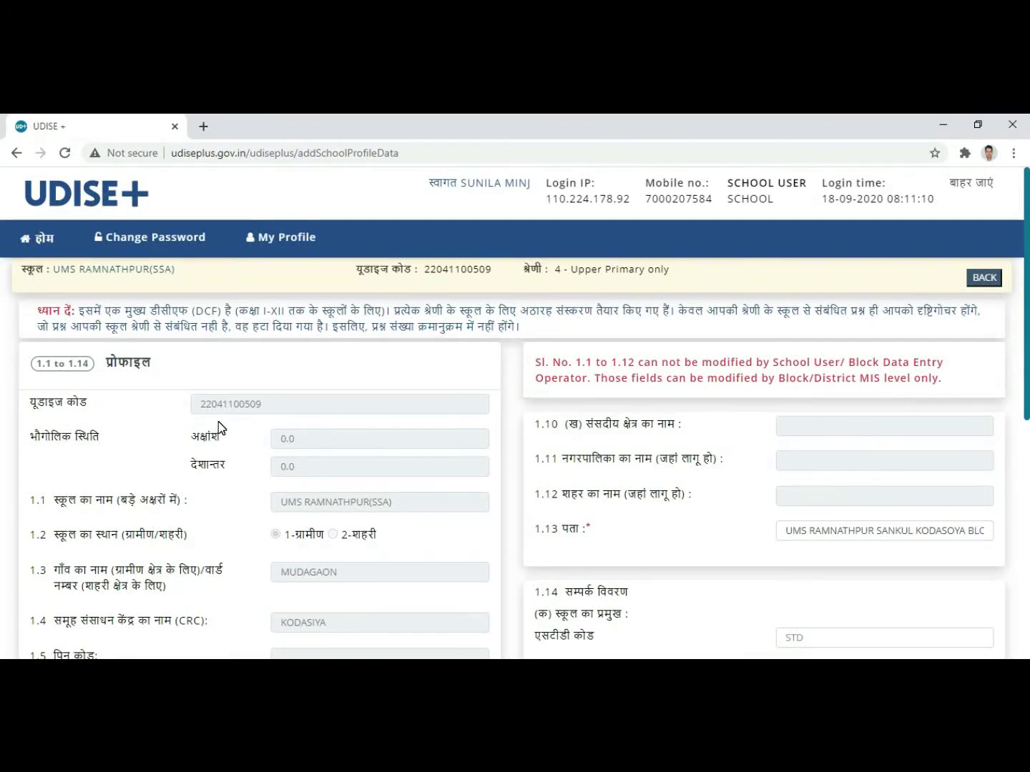
scroll(218, 422, down, 2)
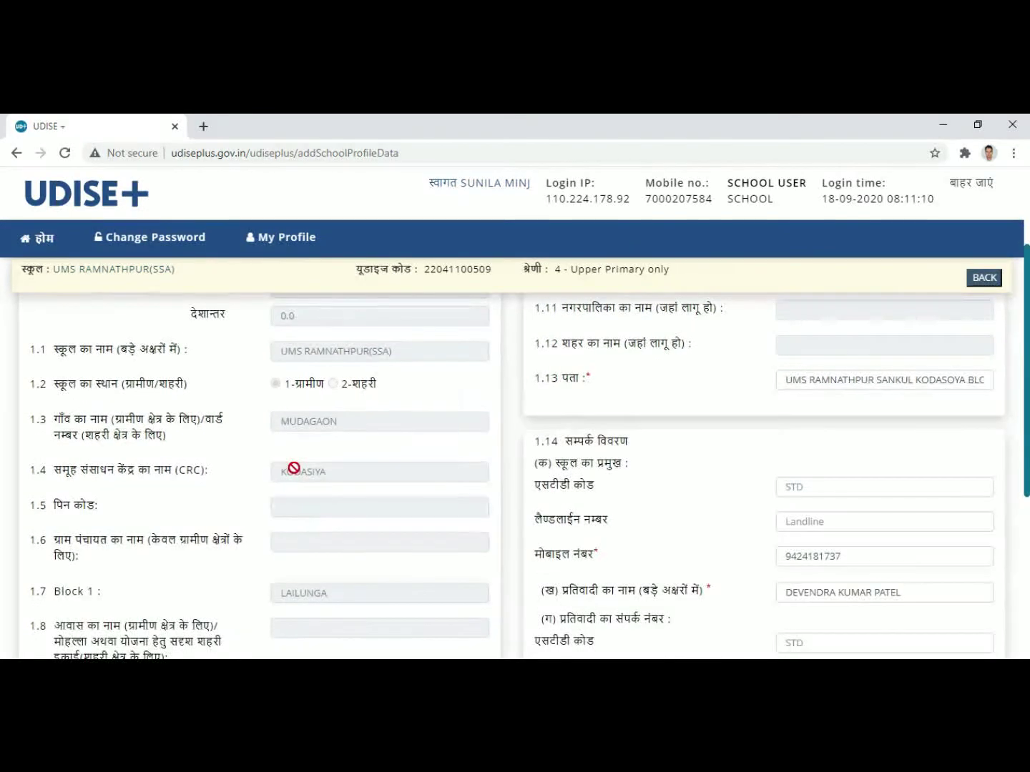
scroll(294, 465, down, 1)
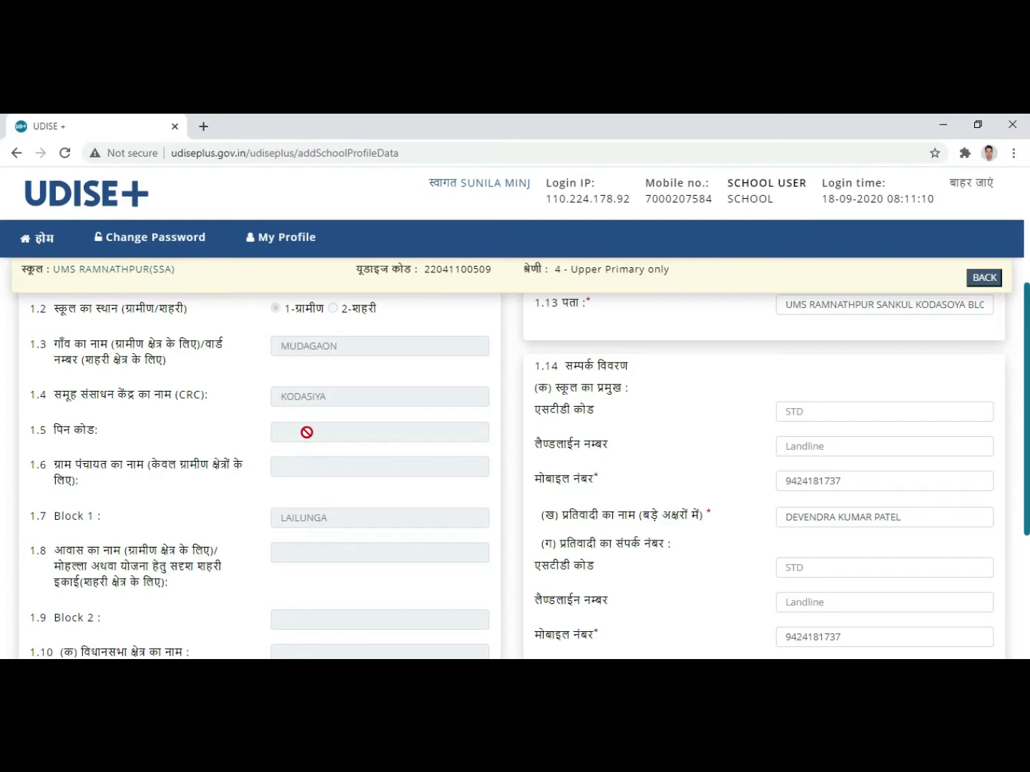
scroll(265, 503, down, 3)
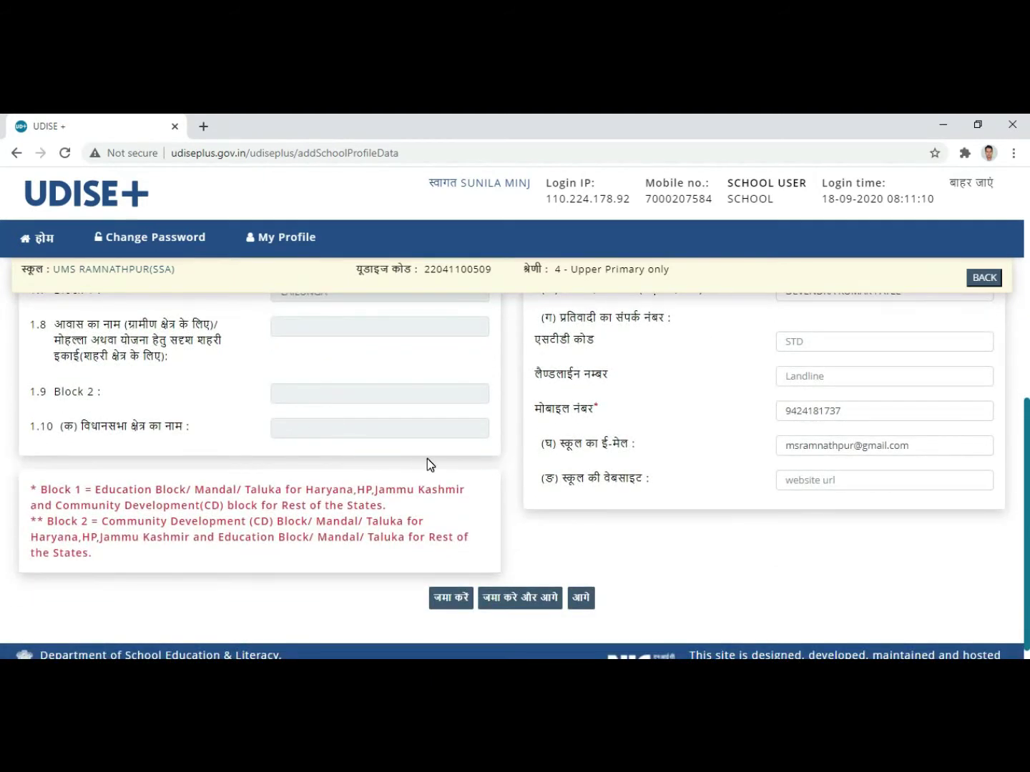
scroll(597, 458, up, 6)
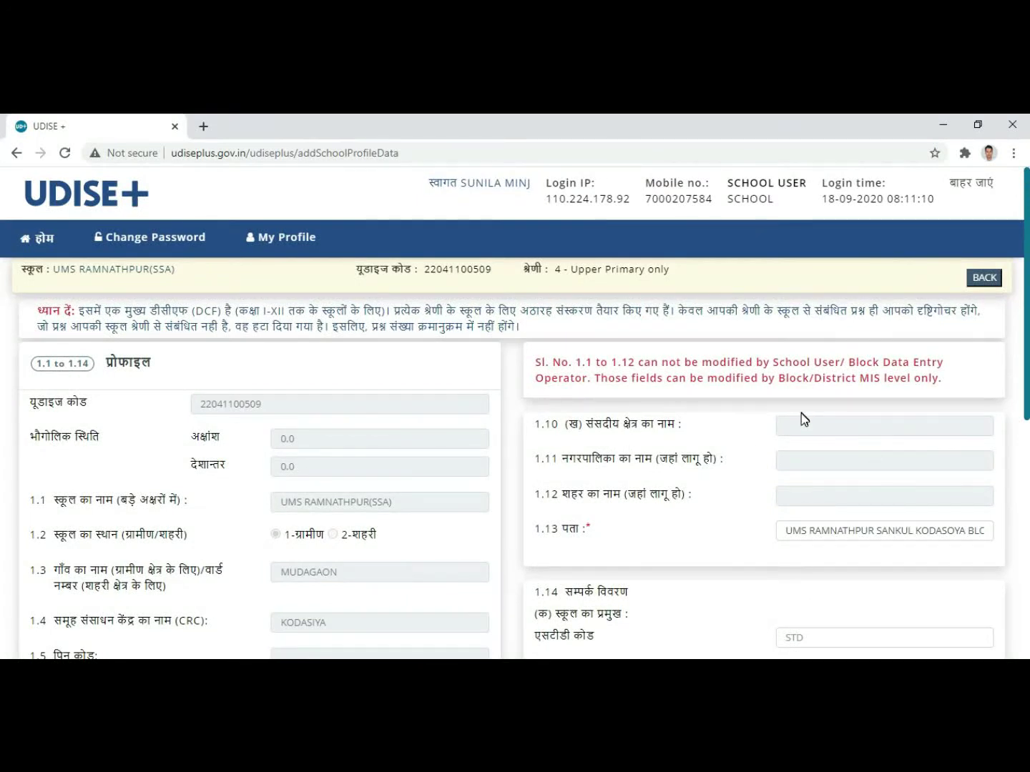
scroll(763, 426, down, 1)
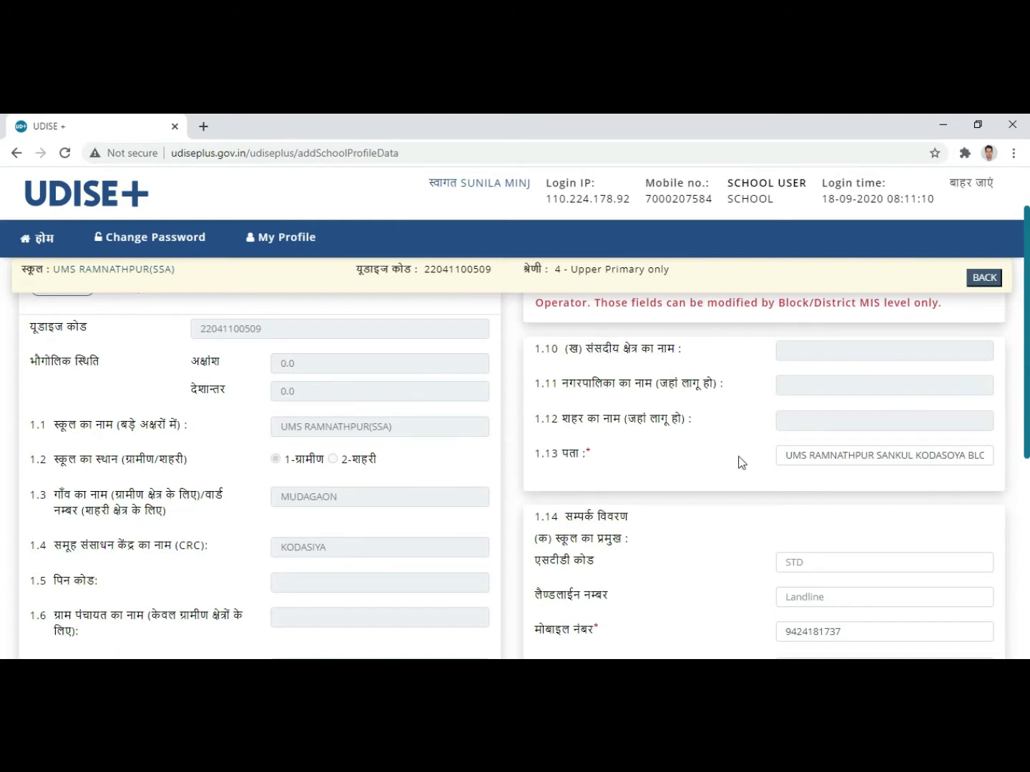
Step: Expand the abbreviated block at the end of the 1.13 address to 'BLOCK LAILUNGA'
click(810, 457)
click(904, 457)
click(951, 457)
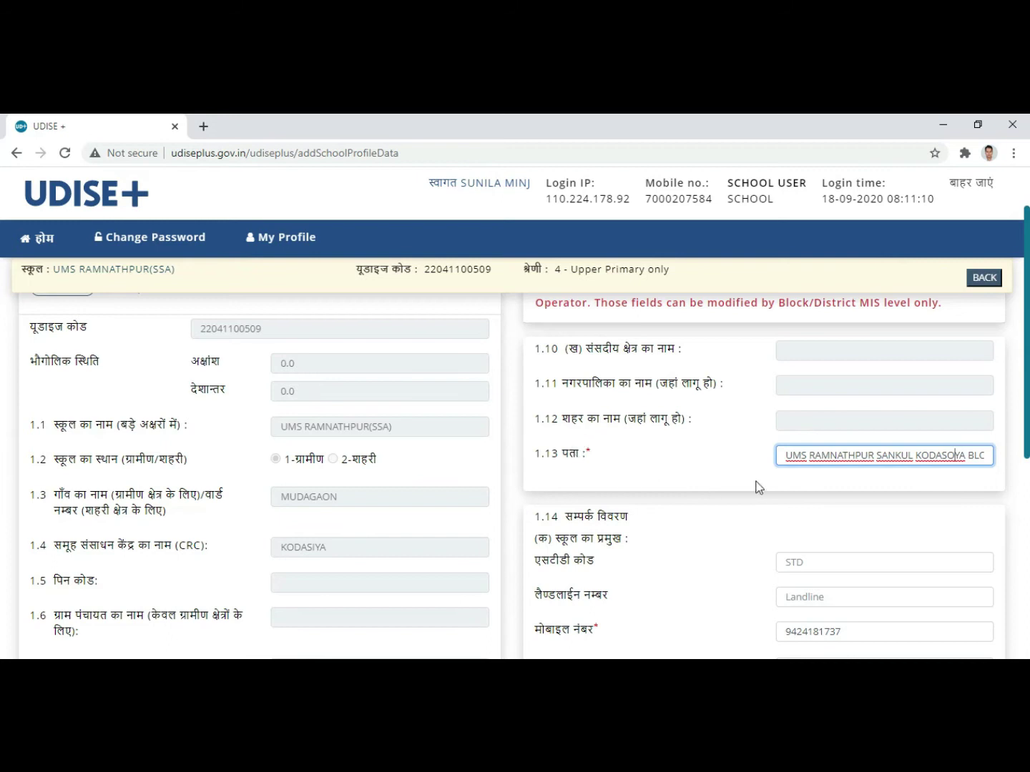
click(821, 455)
click(971, 455)
text(O)
key(End)
text(K LAILUNGA)
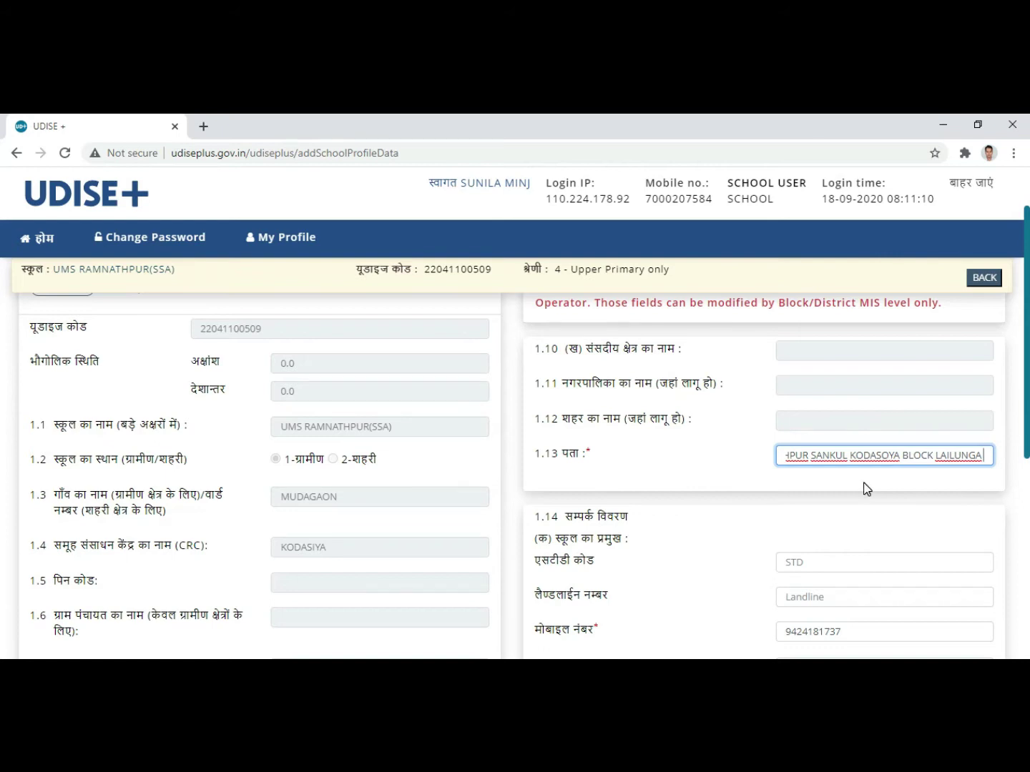
scroll(866, 488, down, 3)
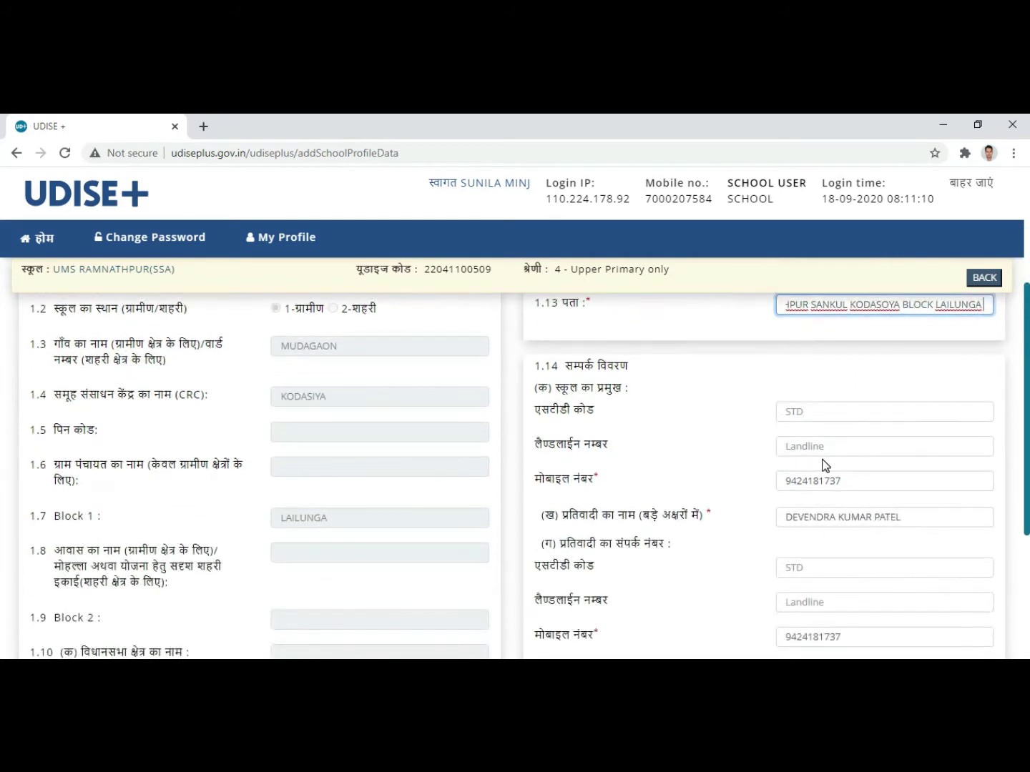
scroll(825, 458, down, 1)
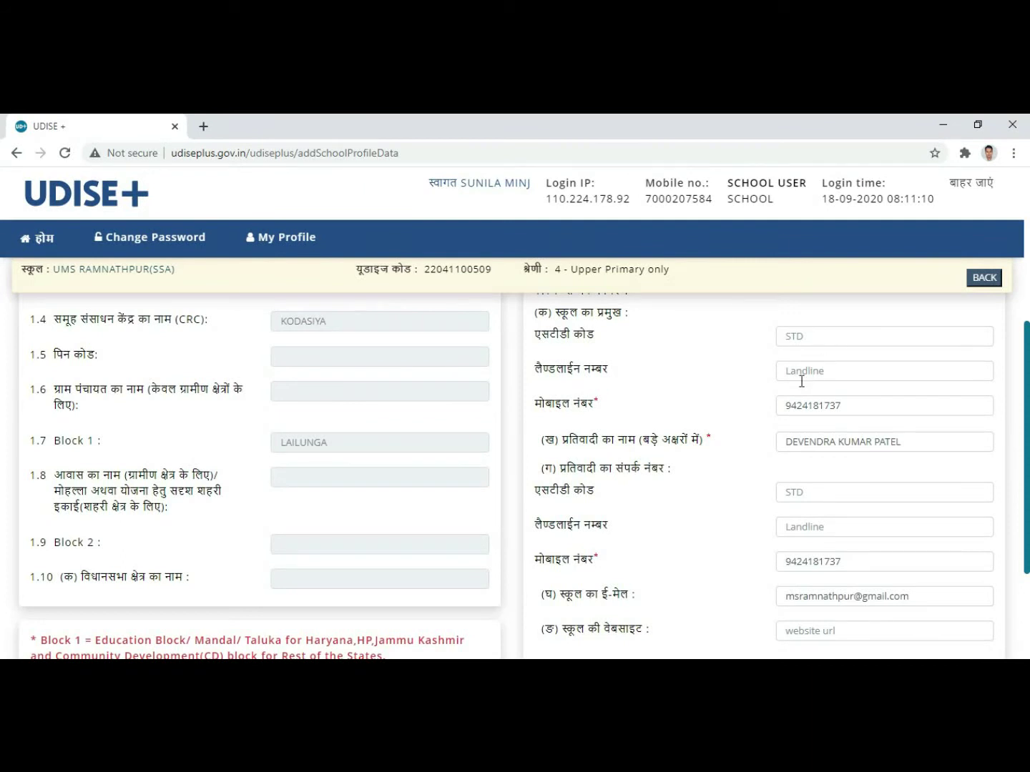
scroll(715, 422, up, 1)
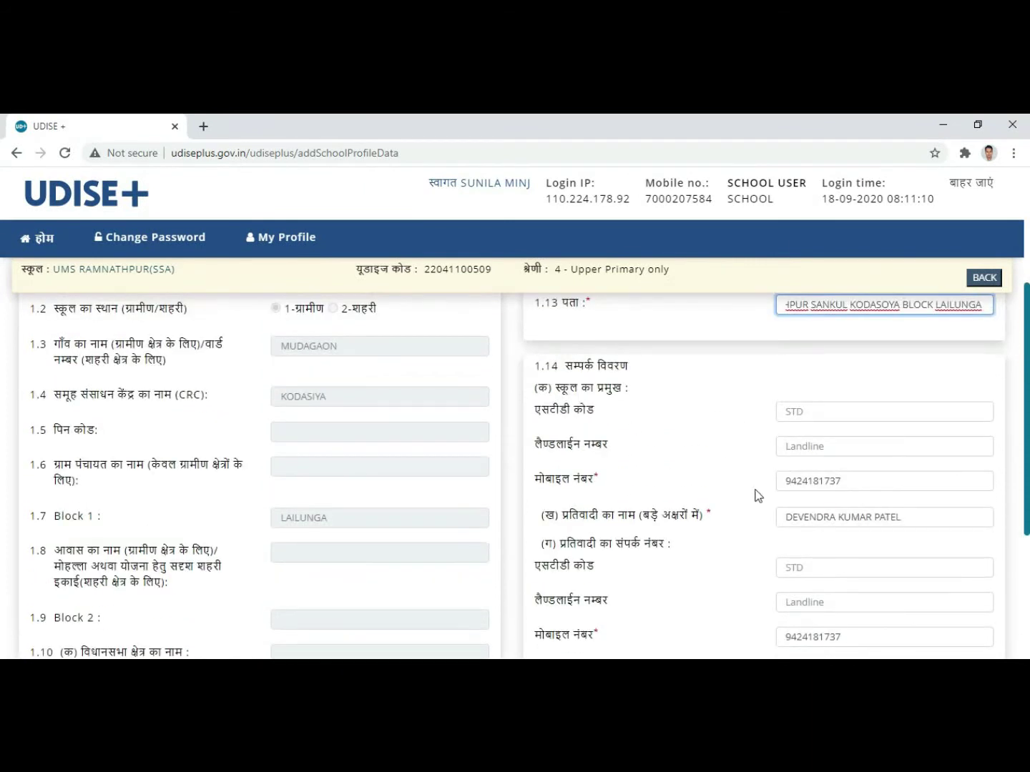
scroll(823, 482, up, 1)
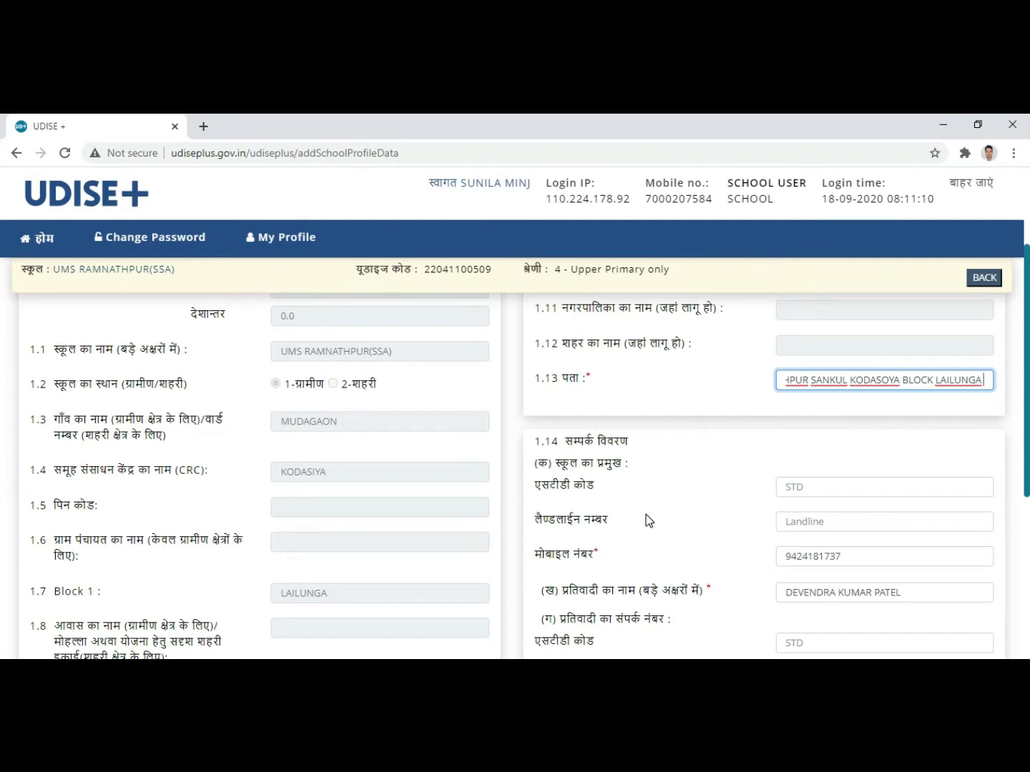
scroll(648, 520, down, 2)
scroll(649, 521, down, 1)
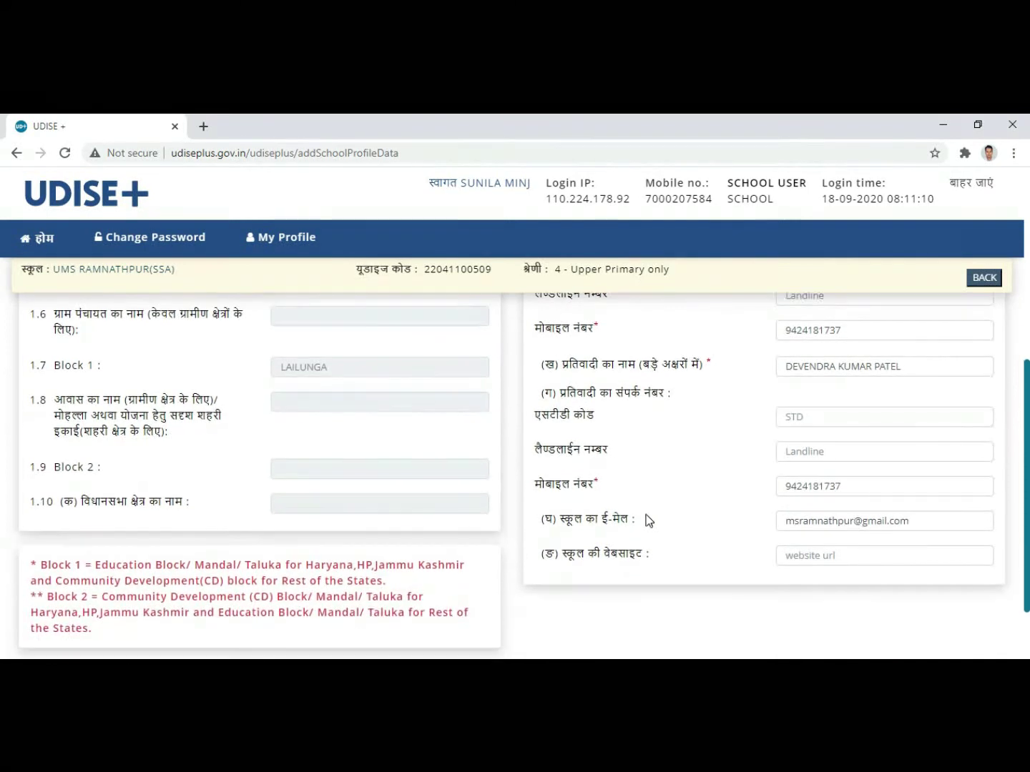
scroll(677, 492, down, 1)
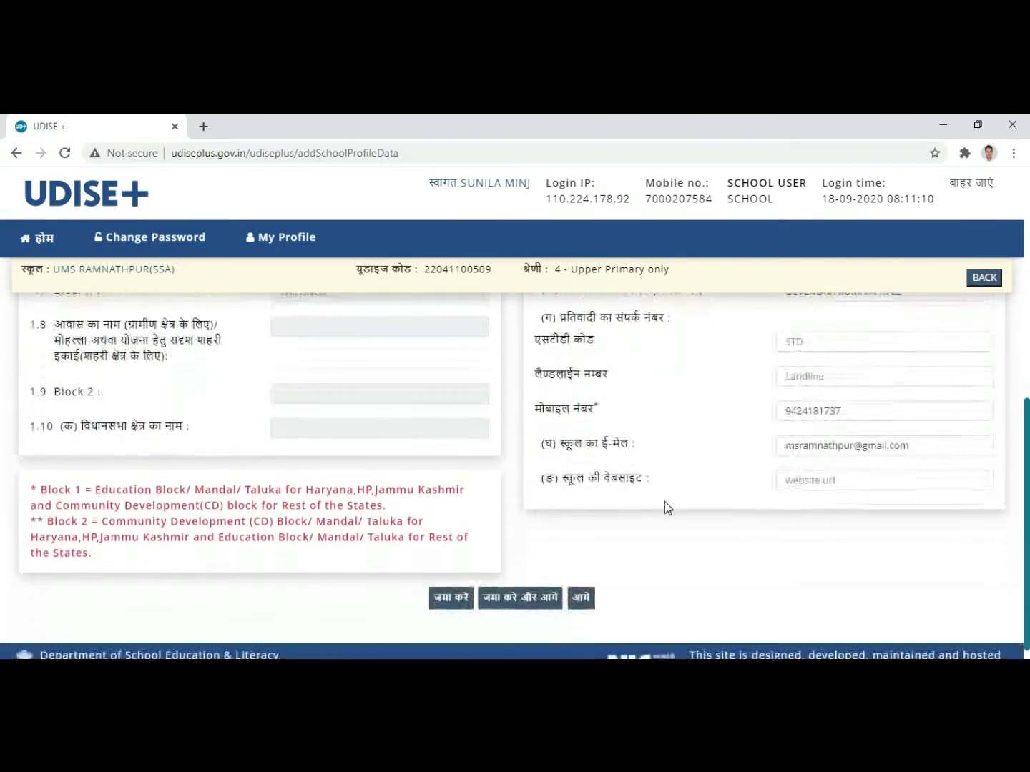
scroll(666, 492, up, 1)
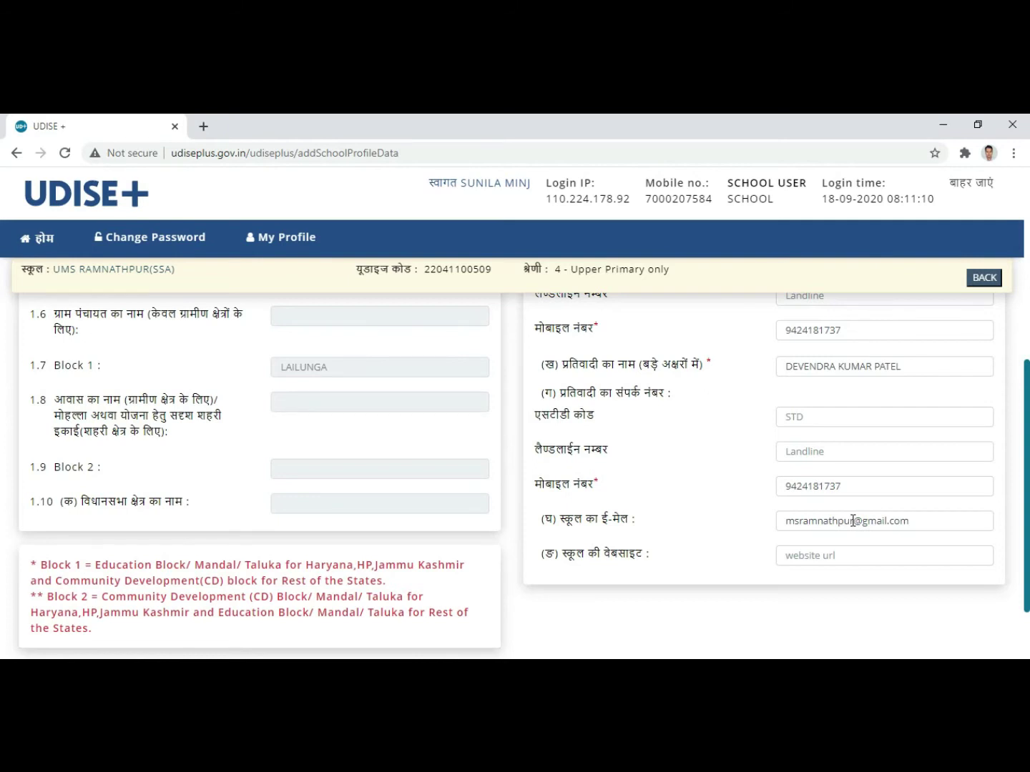
Step: Replace the name part of the school e-mail with the school's new address
click(884, 442)
click(857, 520)
key(BackSpace)
key(BackSpace)
key(BackSpace)
key(BackSpace)
key(BackSpace)
key(BackSpace)
key(BackSpace)
key(BackSpace)
key(BackSpace)
key(BackSpace)
key(BackSpace)
key(BackSpace)
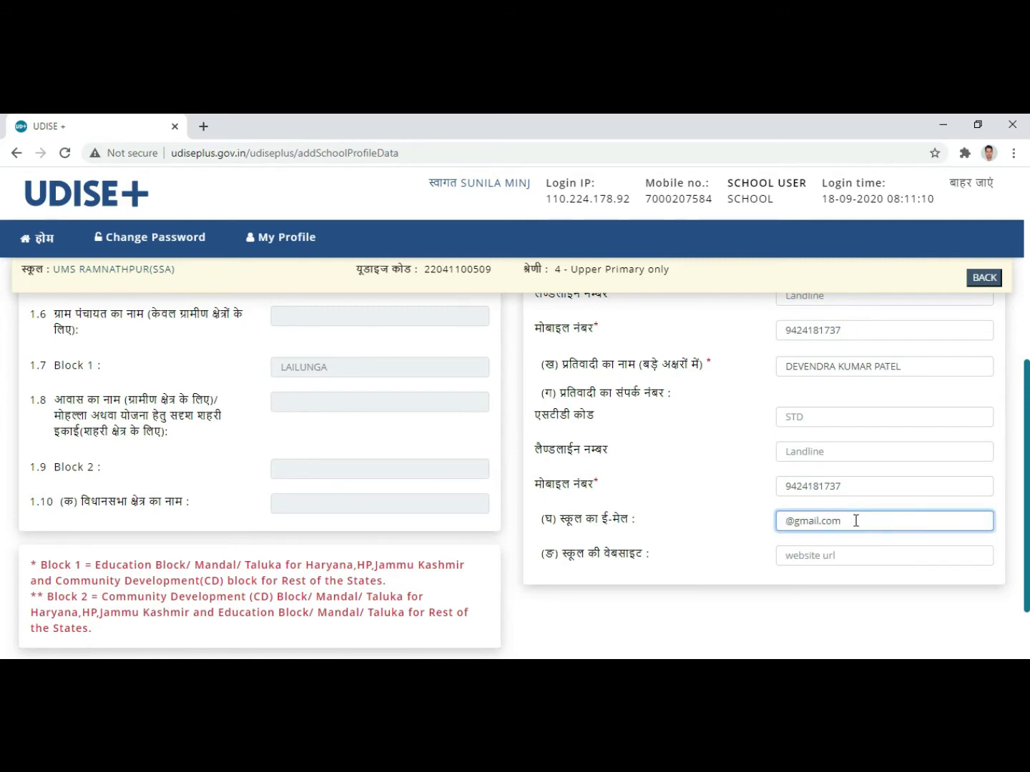
click(926, 523)
Step: Review the profile form and save it with जमा करे और आगे
scroll(855, 465, down, 2)
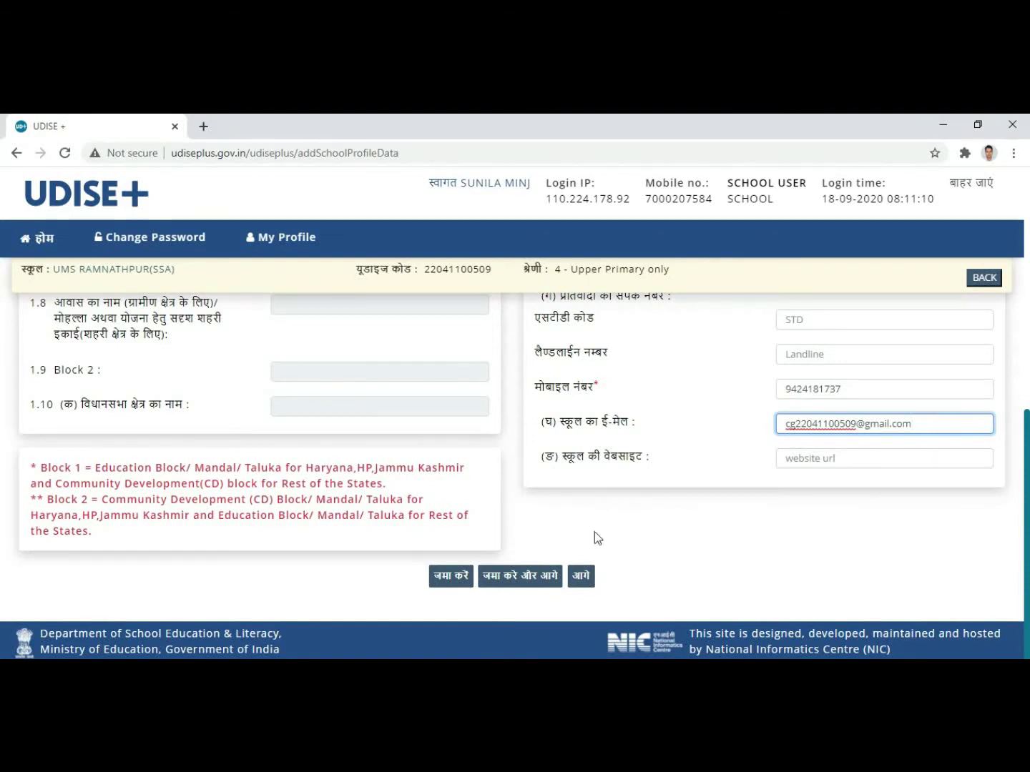
scroll(661, 509, up, 7)
scroll(467, 456, up, 2)
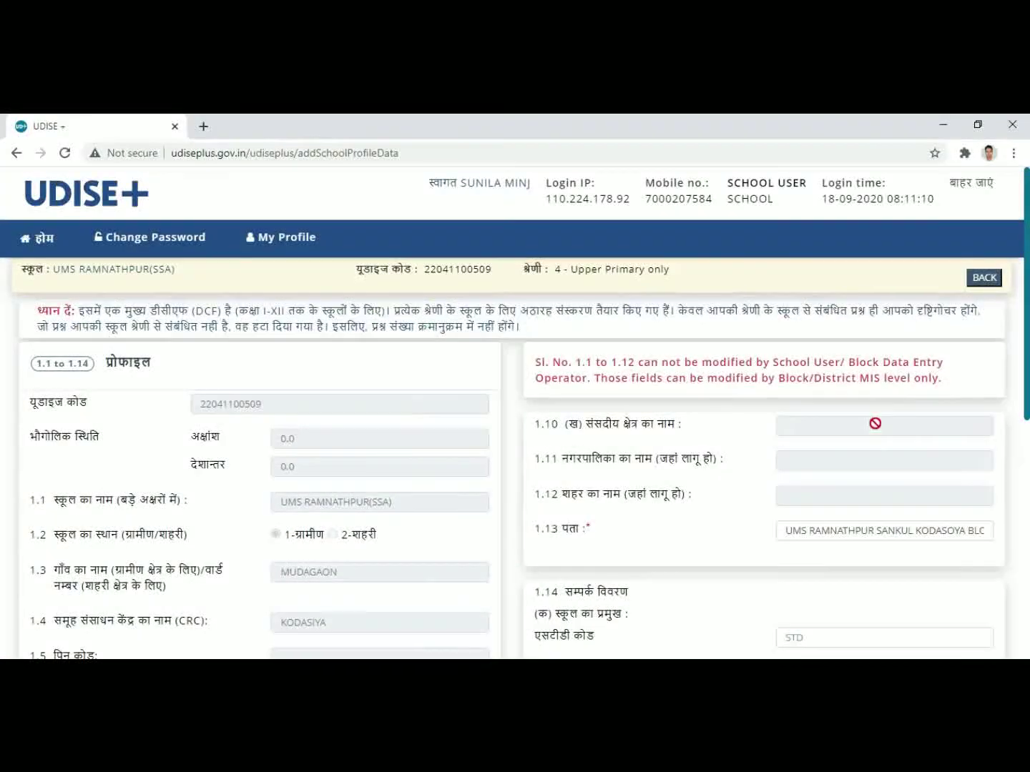
scroll(758, 501, down, 9)
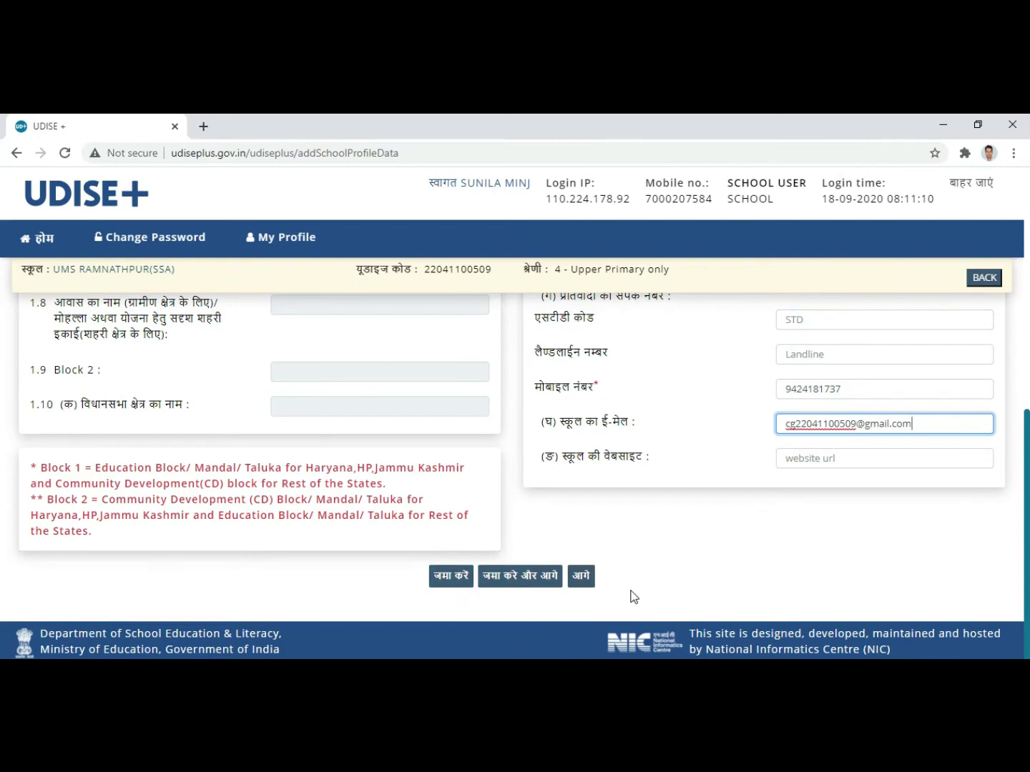
click(517, 584)
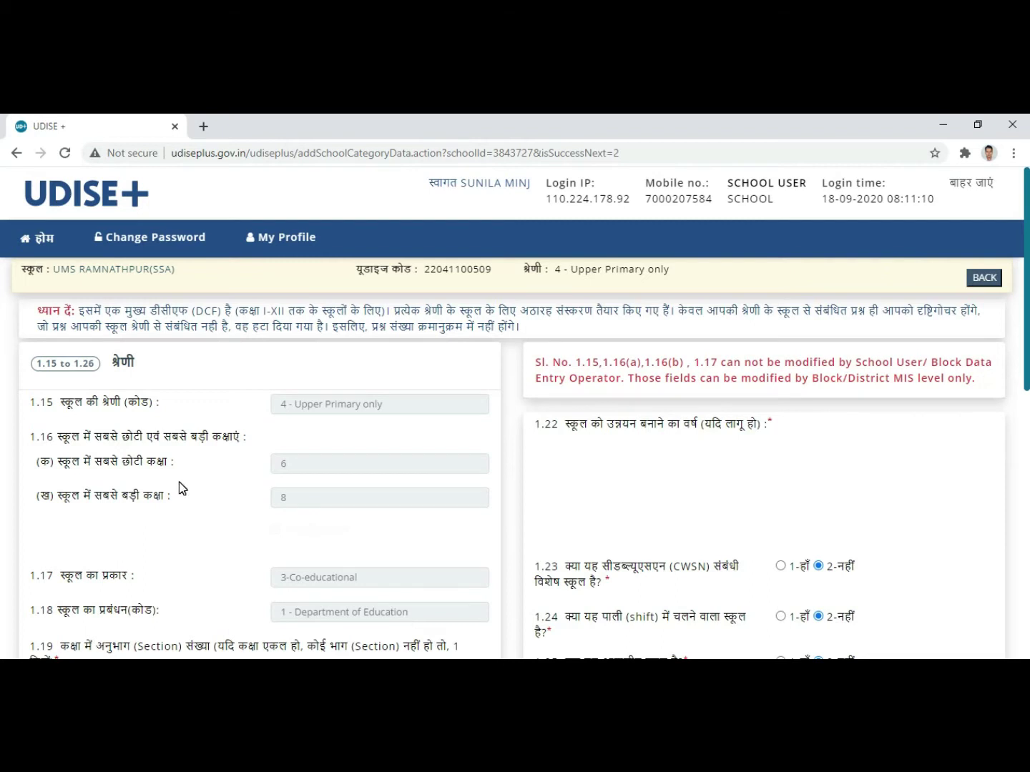
scroll(178, 485, down, 1)
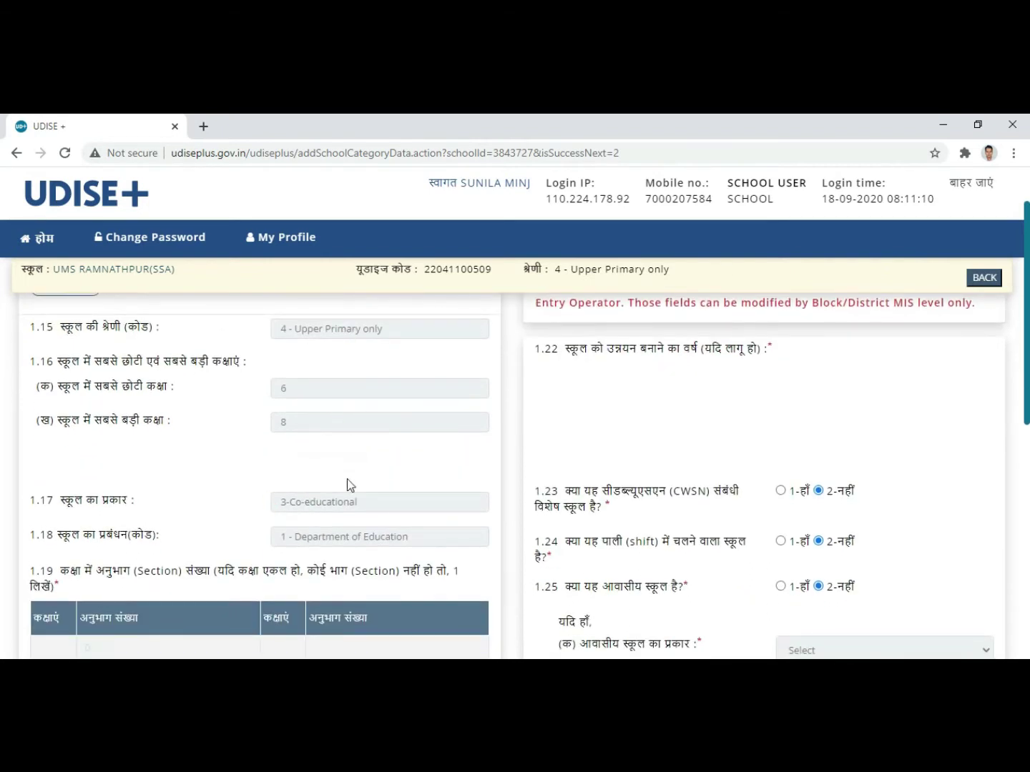
scroll(202, 506, down, 1)
scroll(202, 506, down, 1)
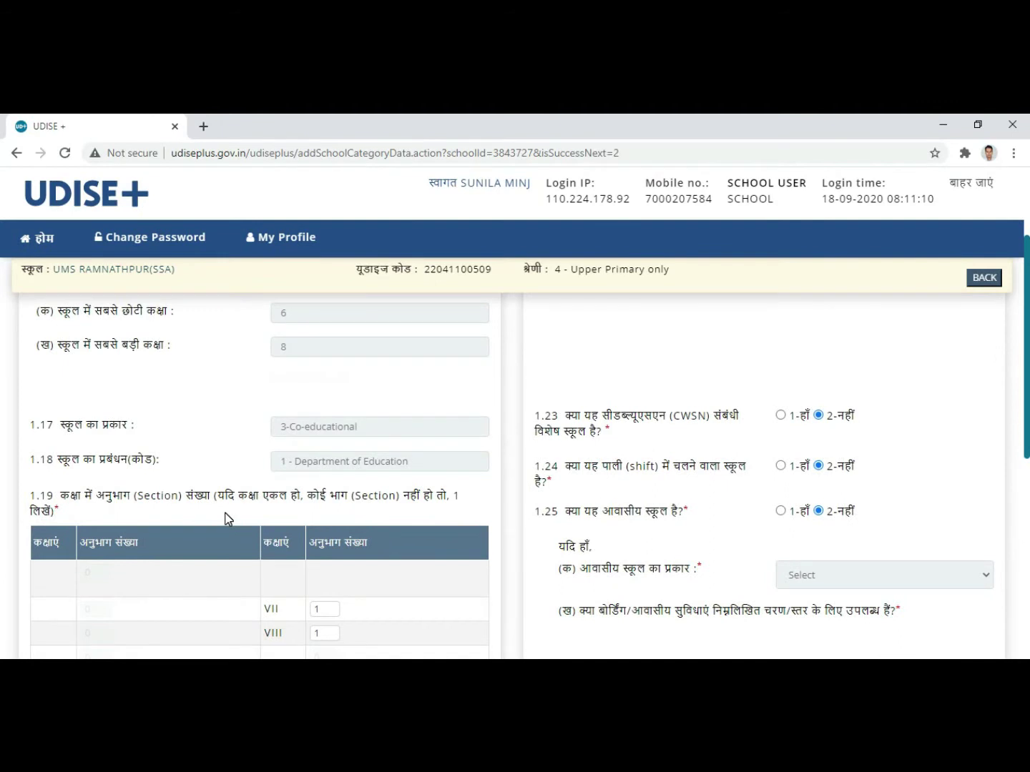
scroll(226, 519, up, 3)
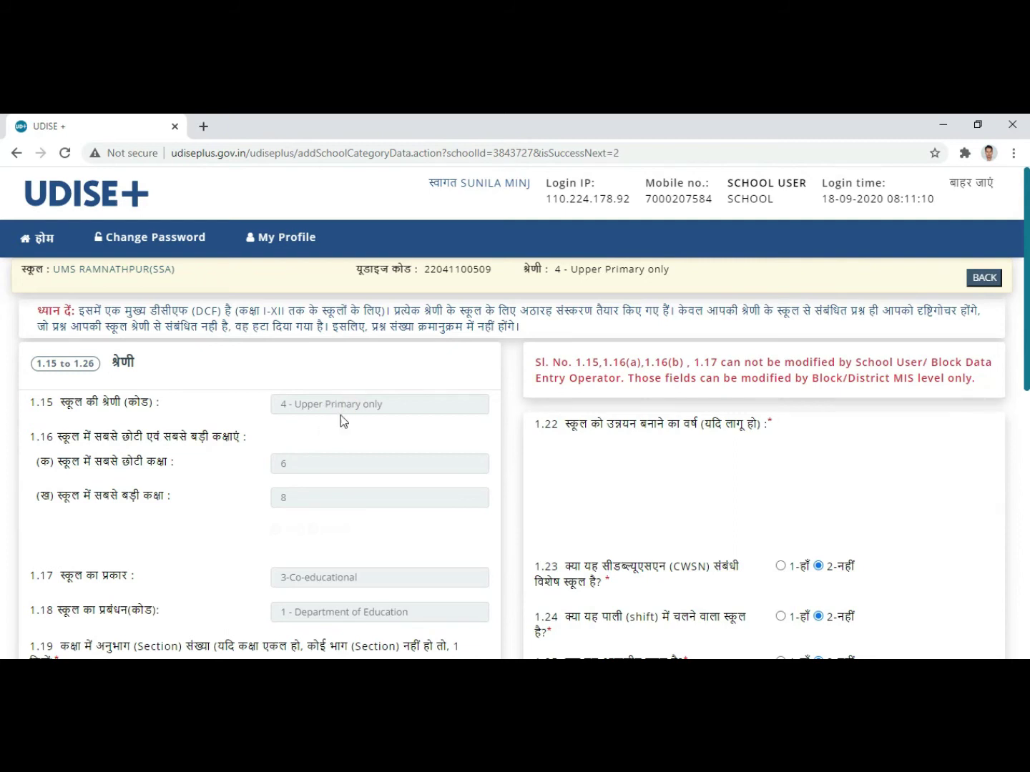
scroll(297, 461, down, 2)
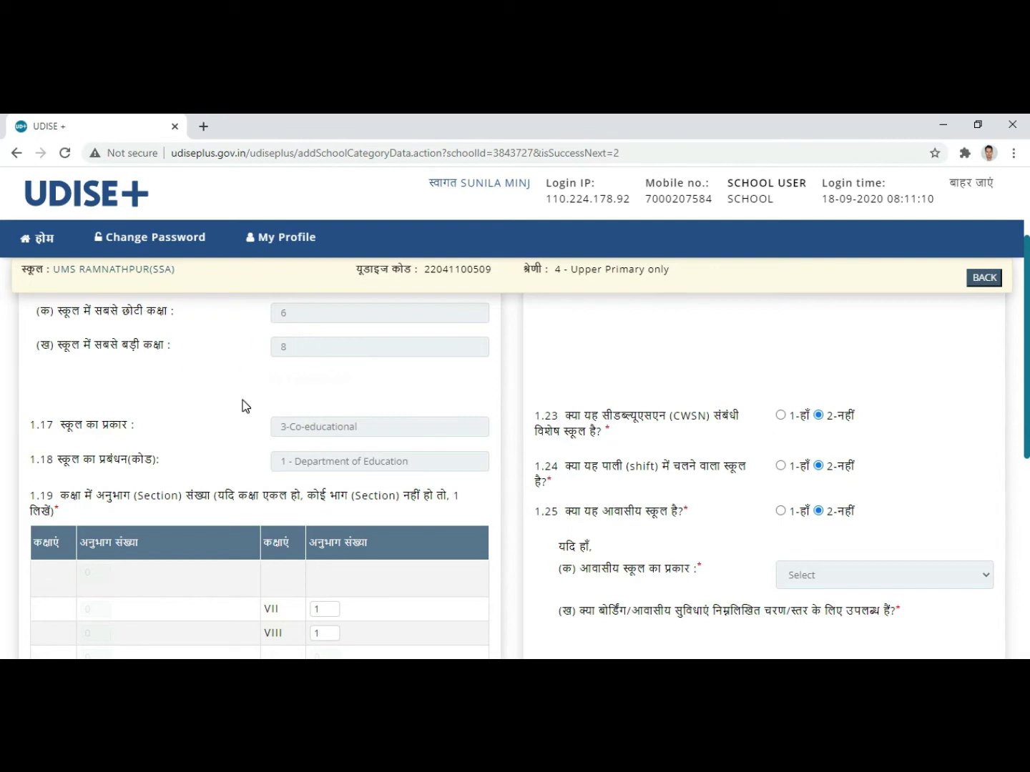
scroll(250, 428, down, 2)
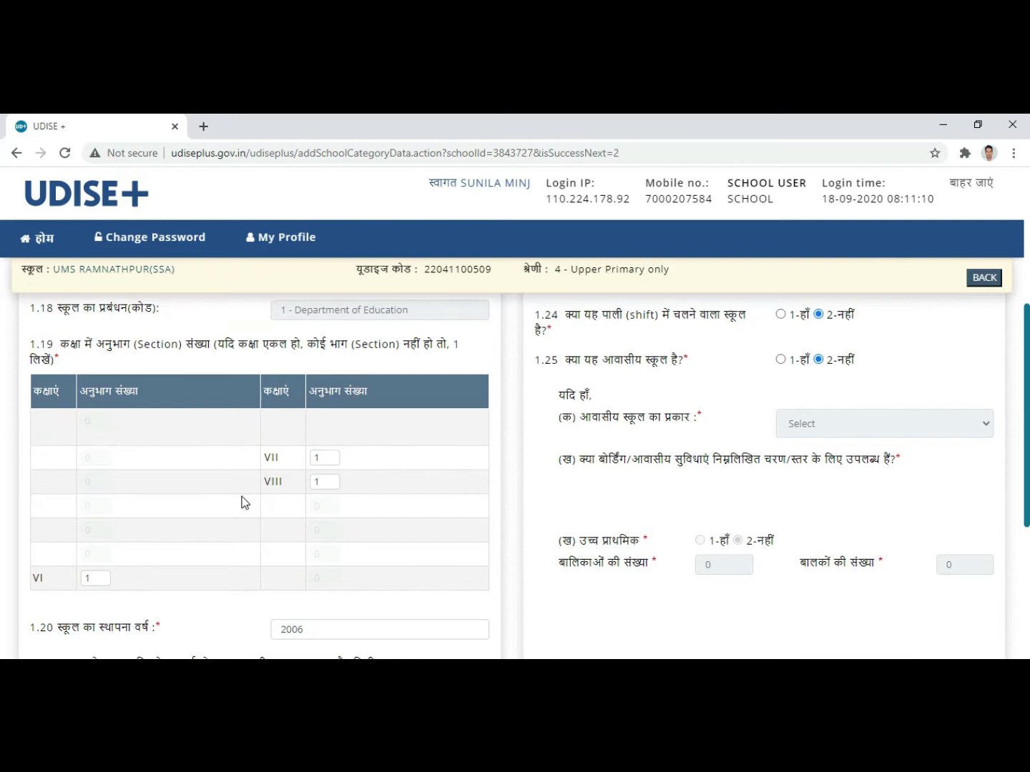
scroll(214, 453, down, 1)
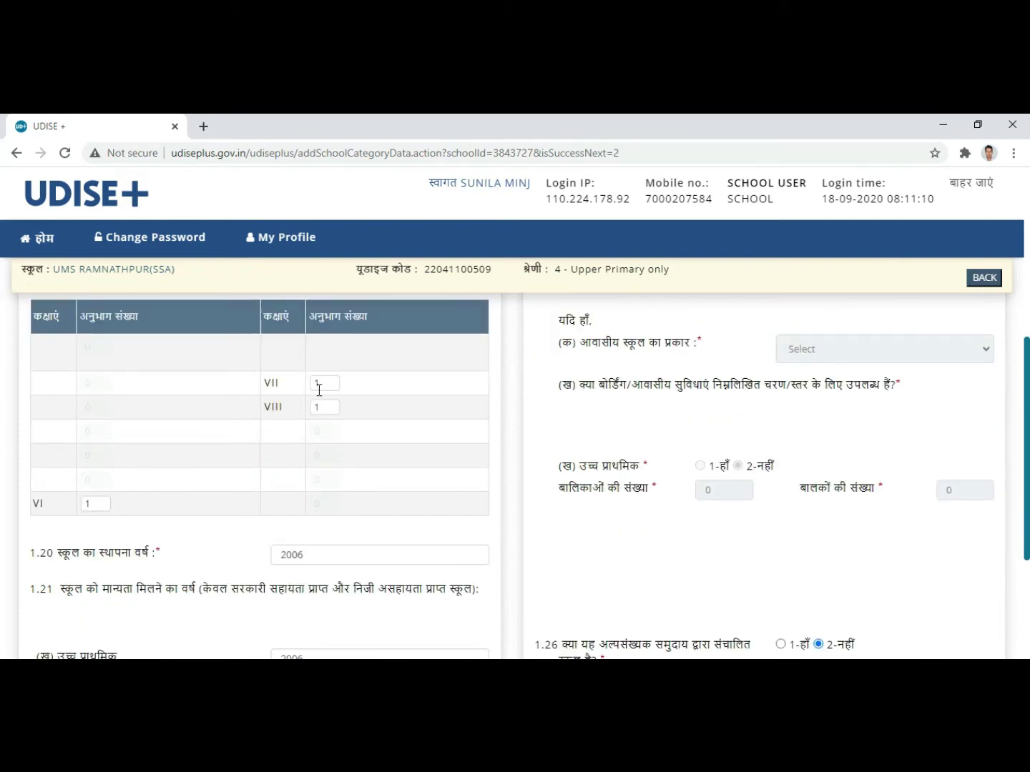
scroll(193, 386, up, 2)
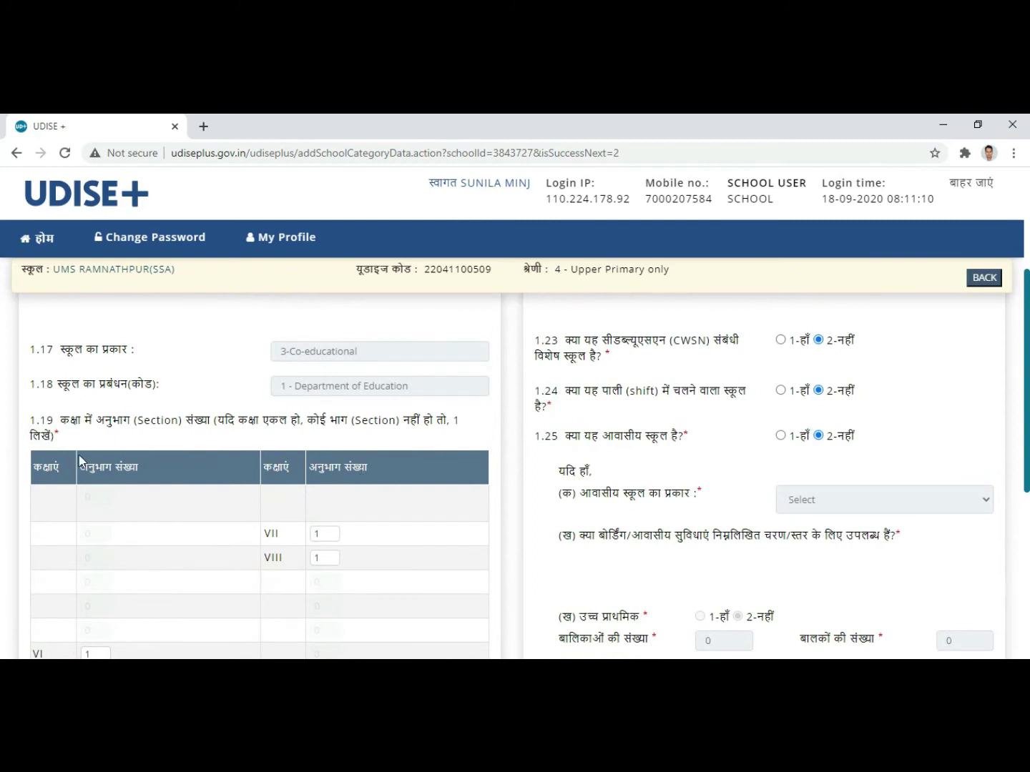
scroll(125, 528, down, 1)
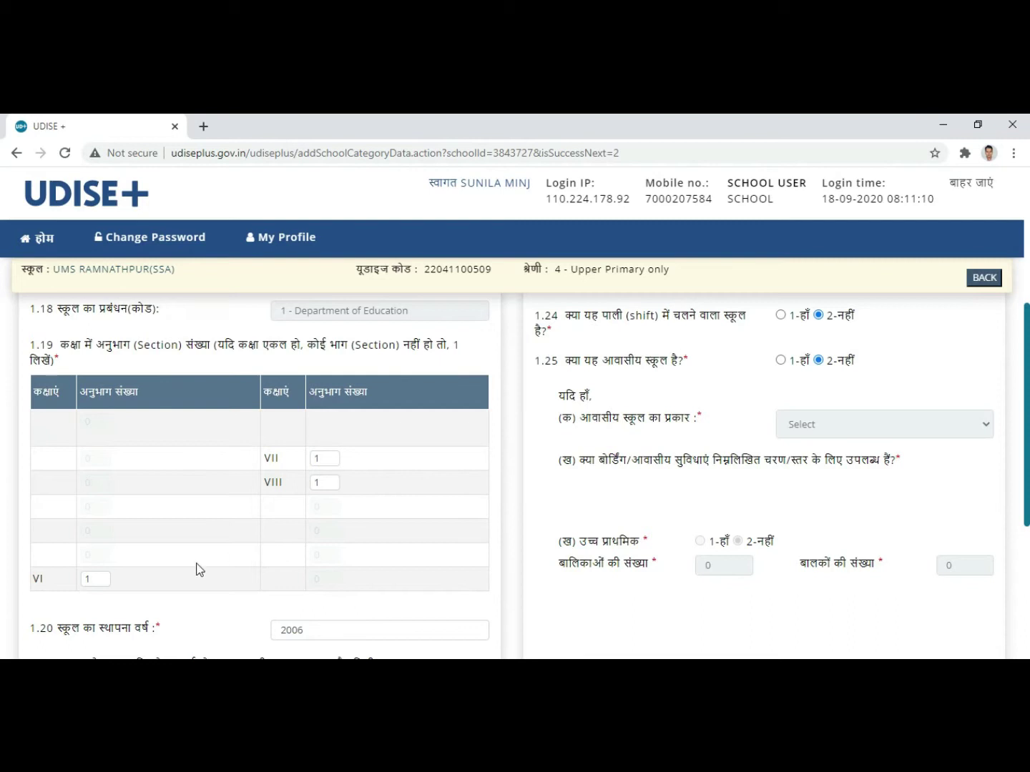
click(90, 580)
click(322, 459)
click(325, 481)
scroll(355, 533, down, 2)
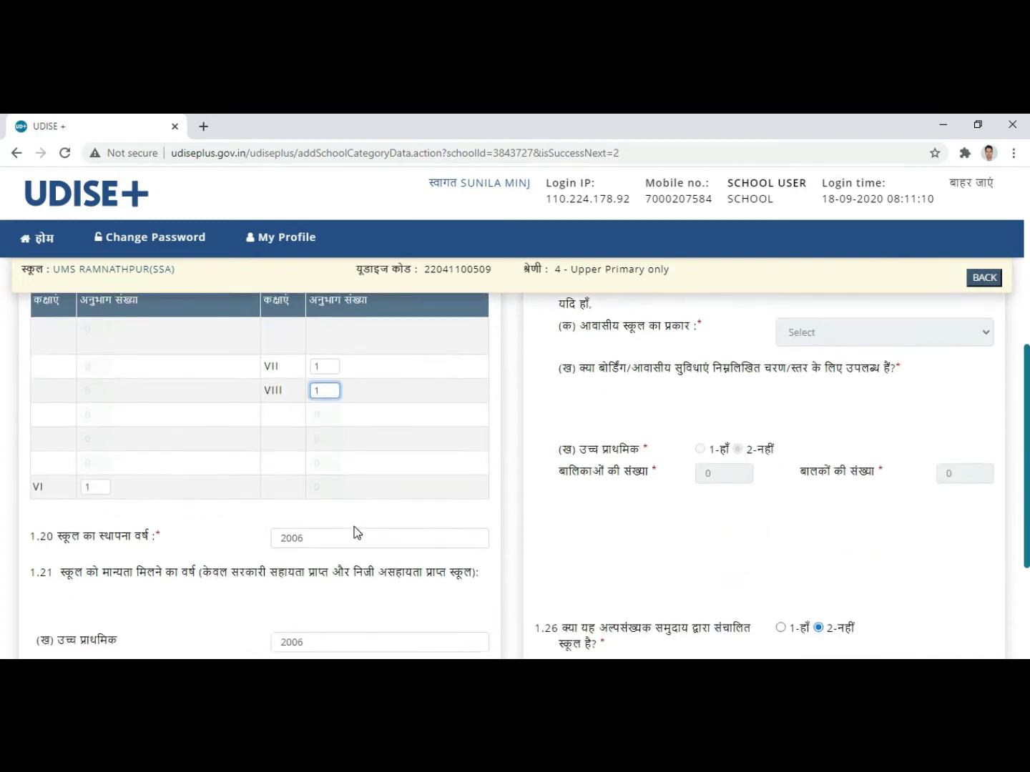
click(322, 478)
scroll(267, 469, down, 2)
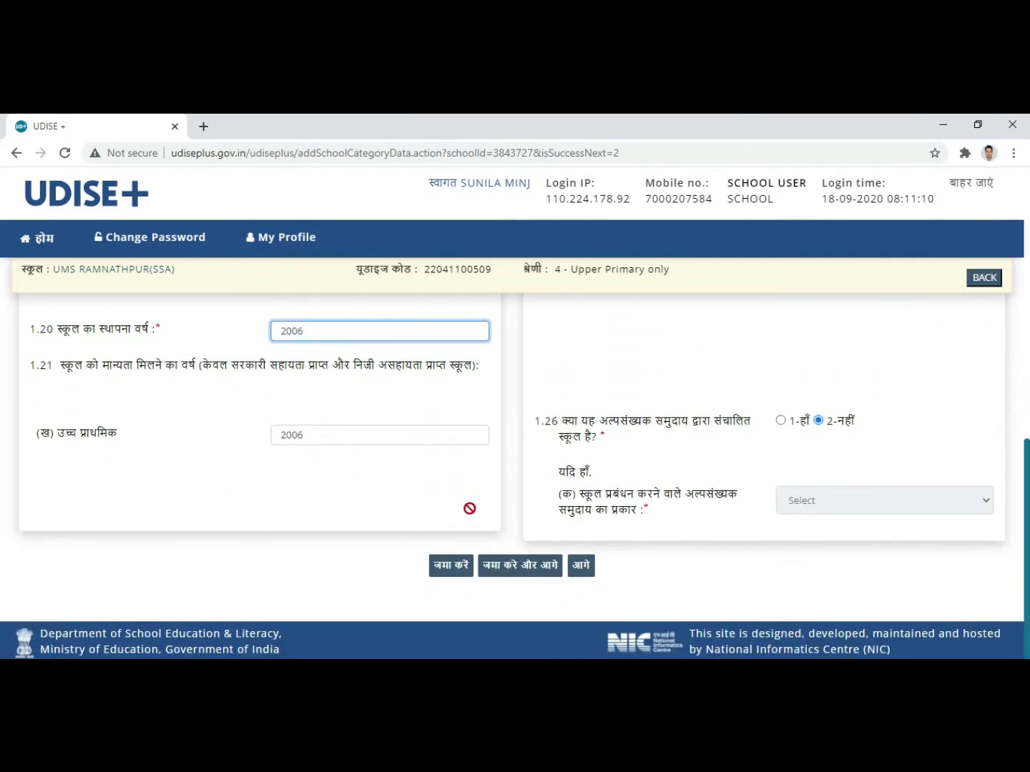
scroll(480, 500, up, 5)
scroll(710, 542, up, 3)
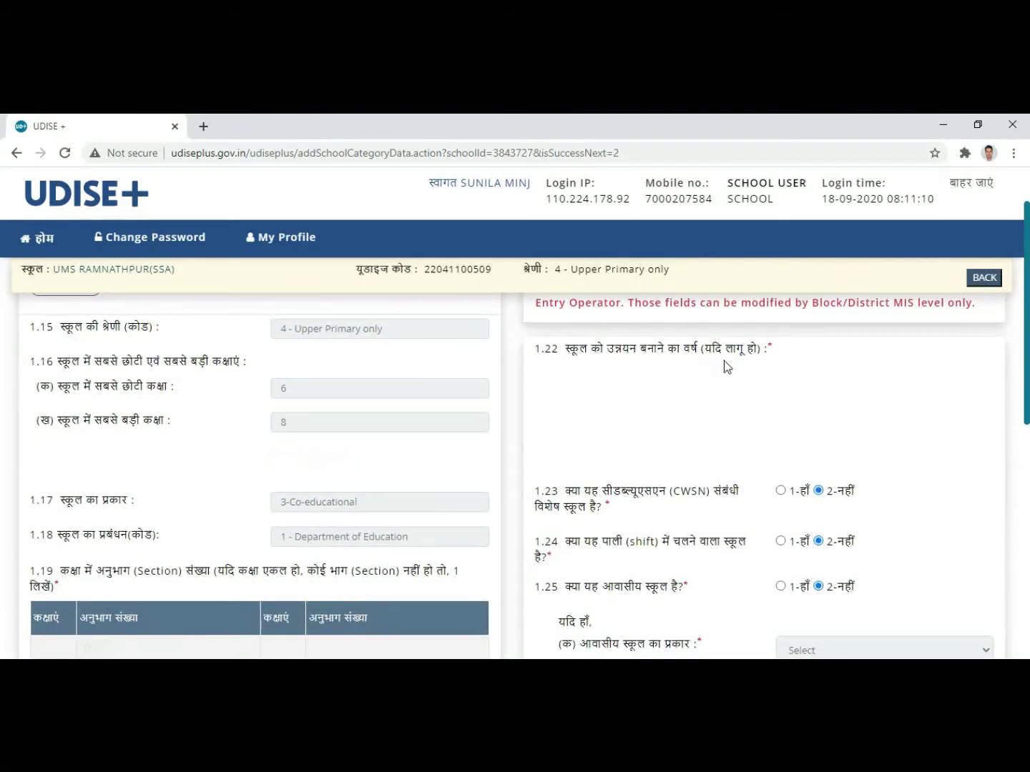
scroll(753, 397, down, 3)
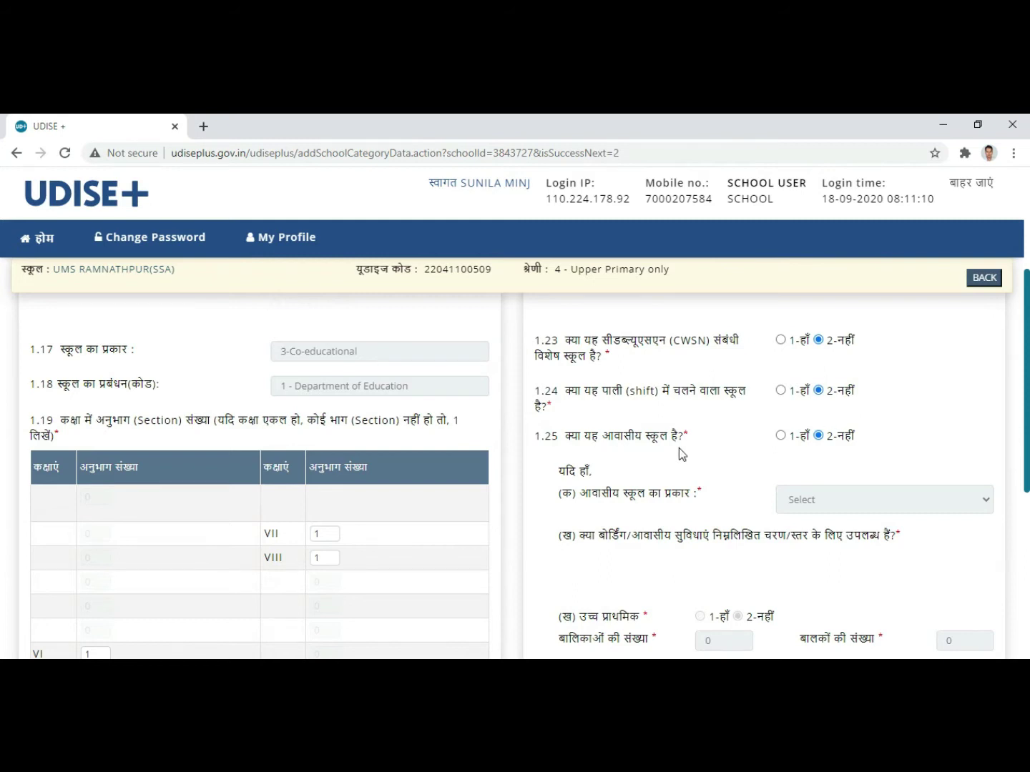
Step: Check the category form, including the 2006 establishment year, and save it with जमा करे और आगे
click(819, 435)
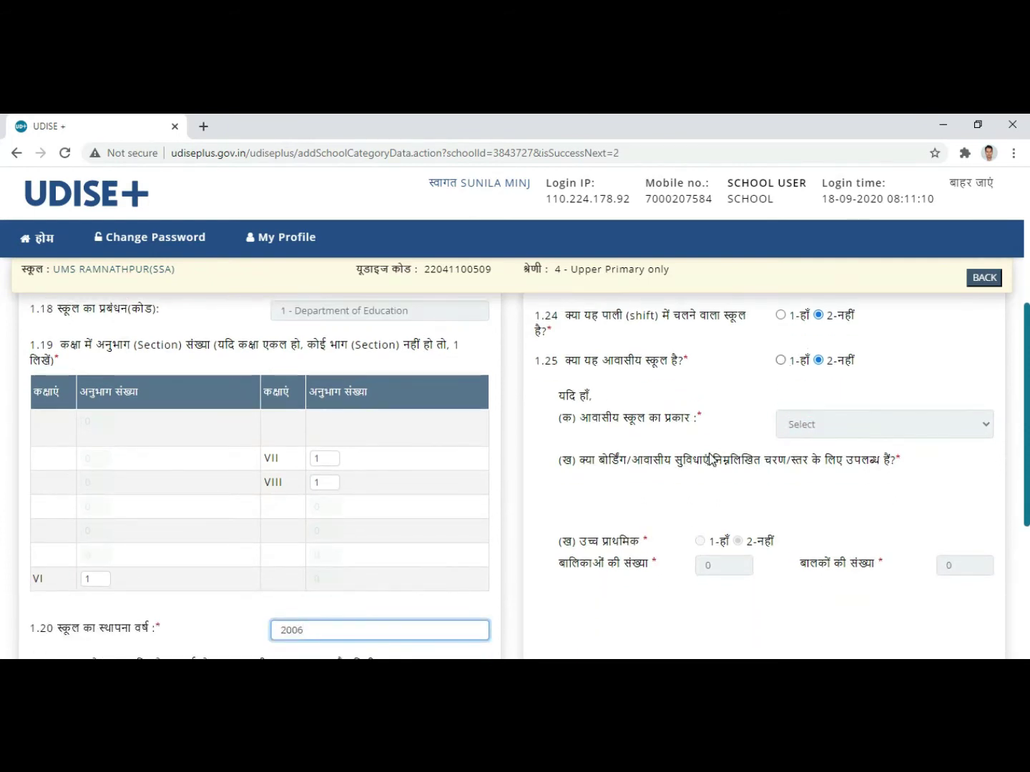
scroll(662, 446, down, 1)
scroll(672, 415, up, 1)
scroll(801, 470, down, 2)
scroll(801, 471, down, 2)
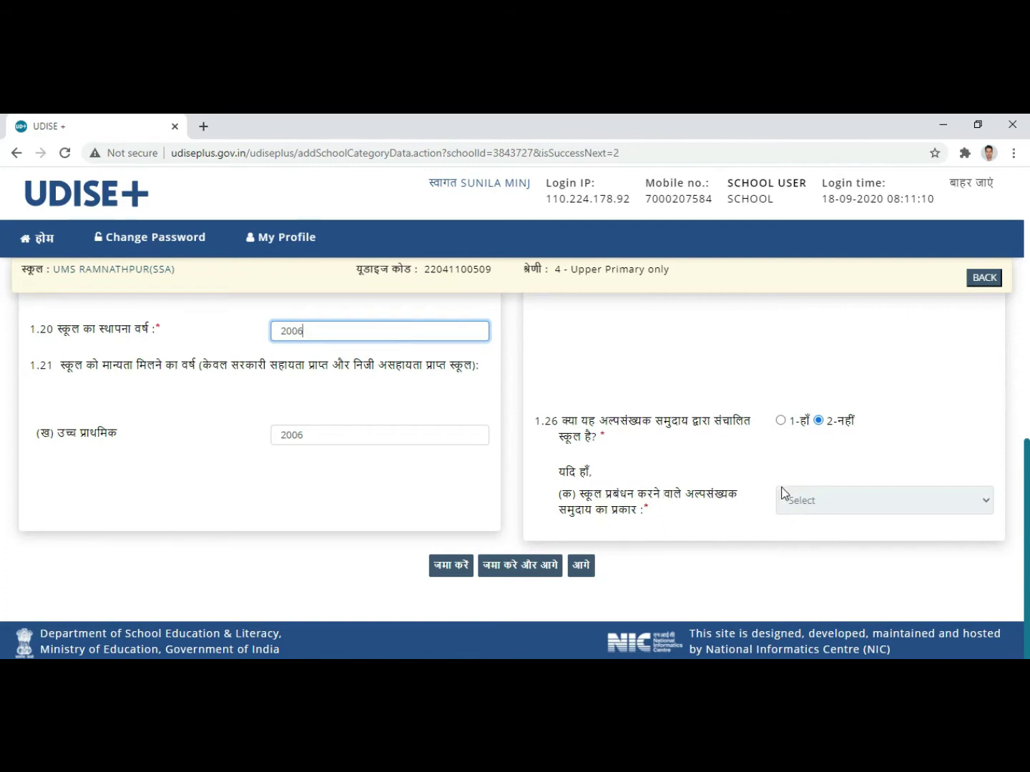
scroll(688, 408, up, 1)
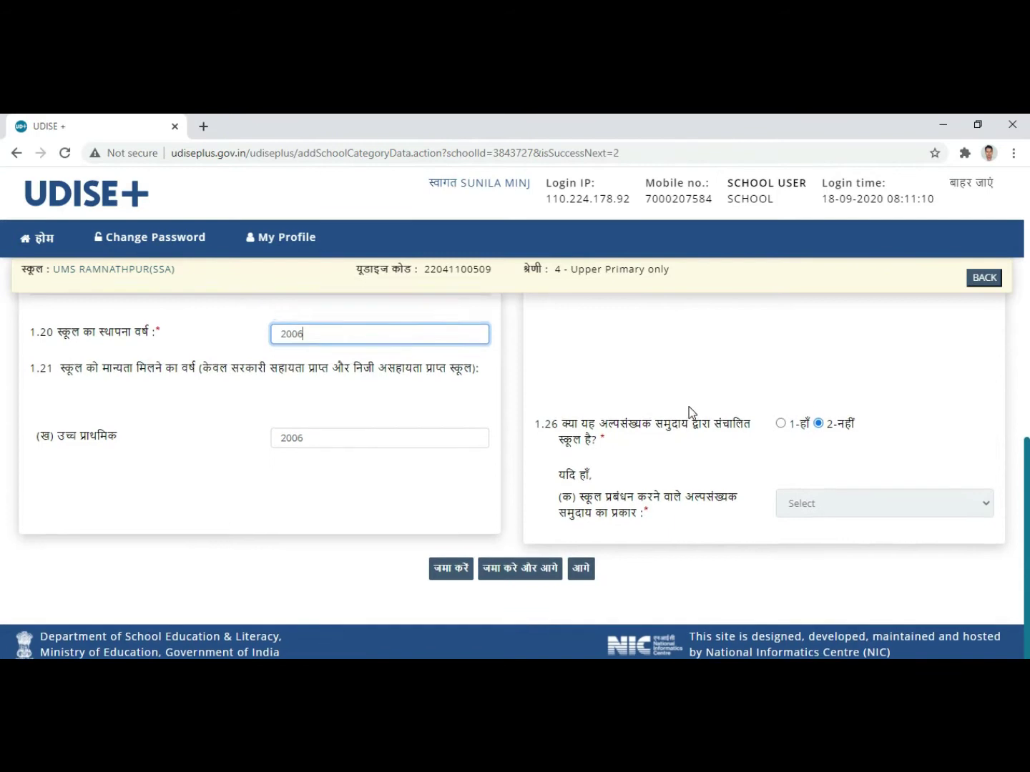
scroll(590, 459, down, 1)
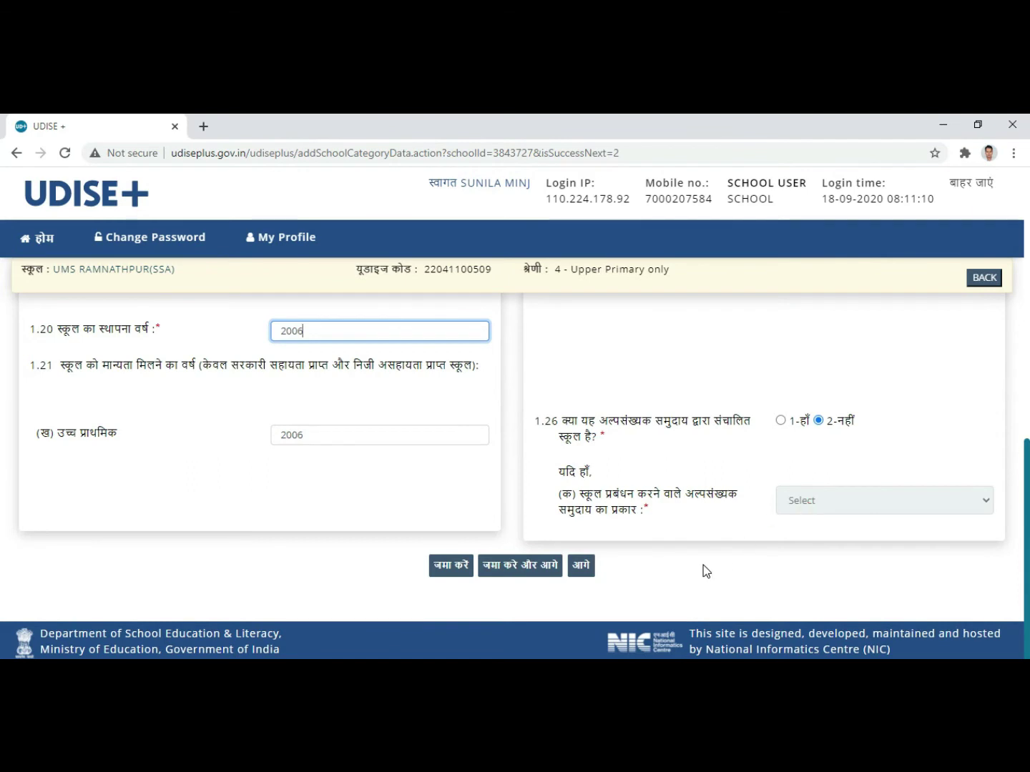
click(520, 575)
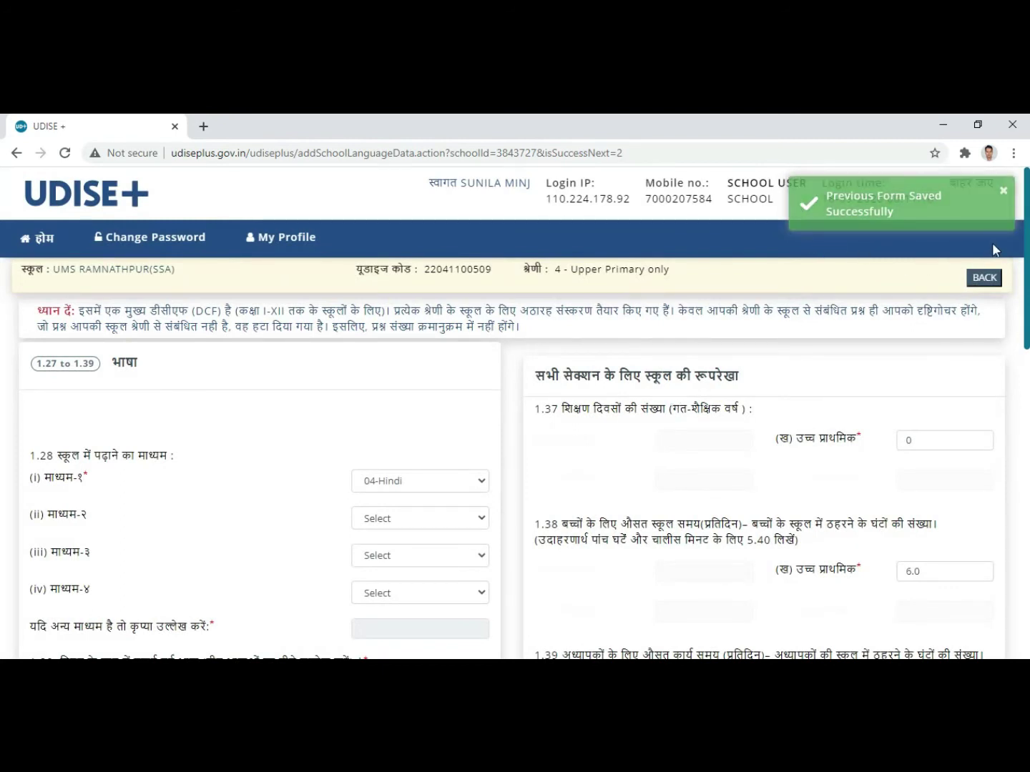
scroll(219, 384, down, 1)
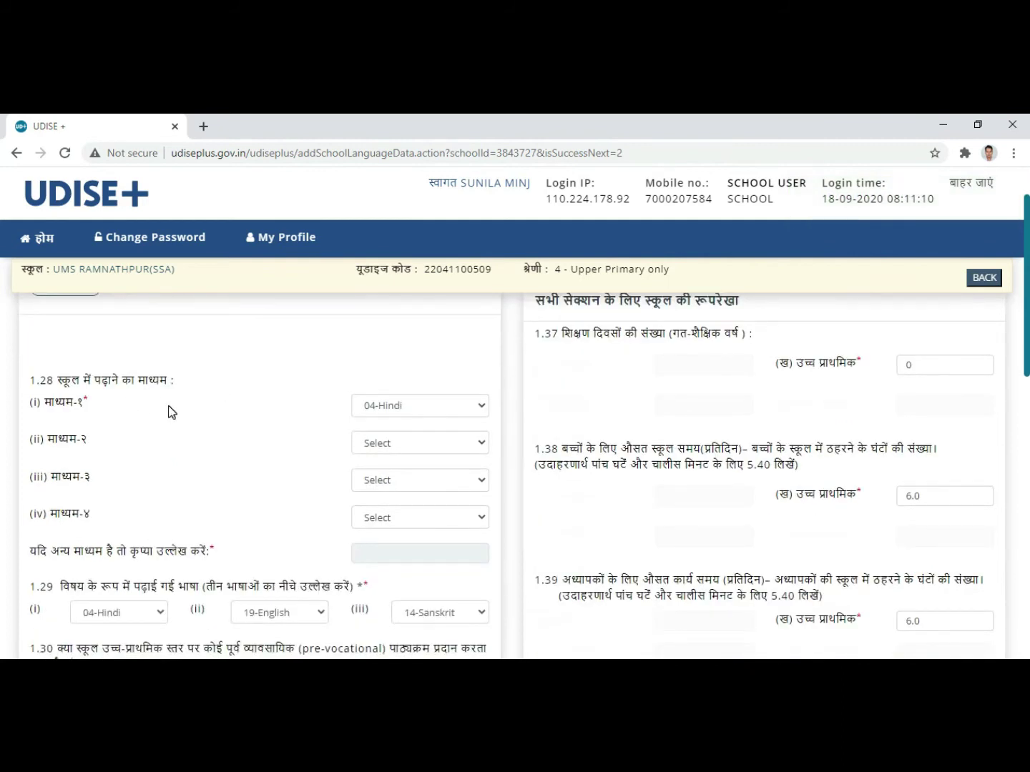
scroll(370, 429, down, 1)
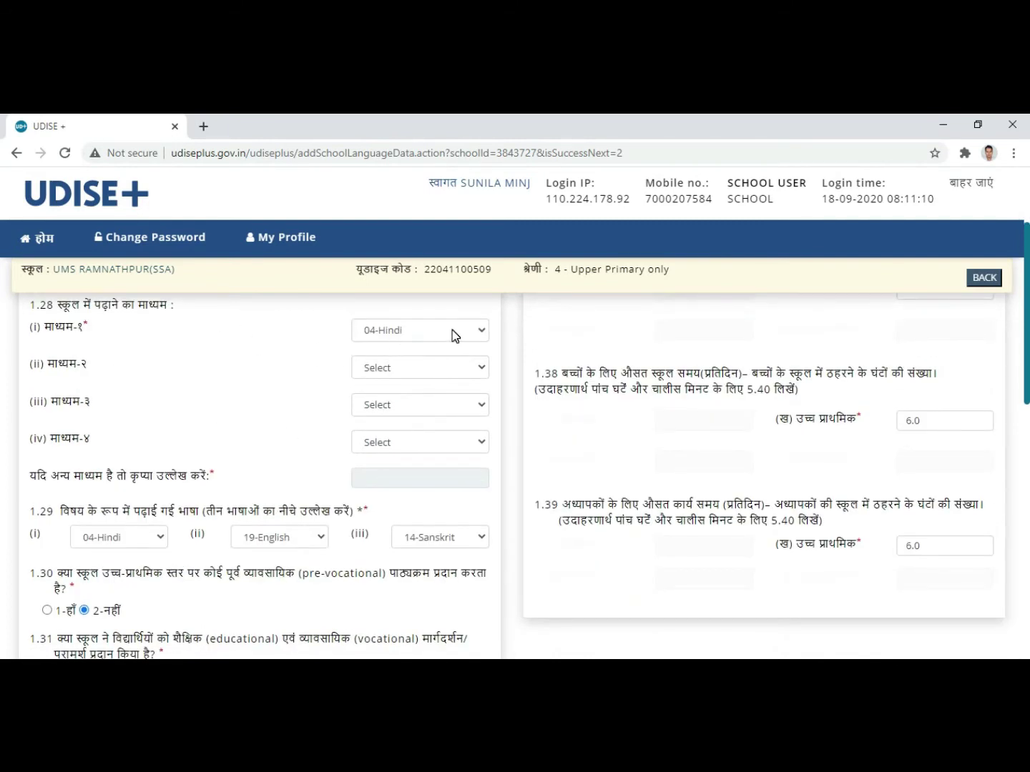
click(452, 370)
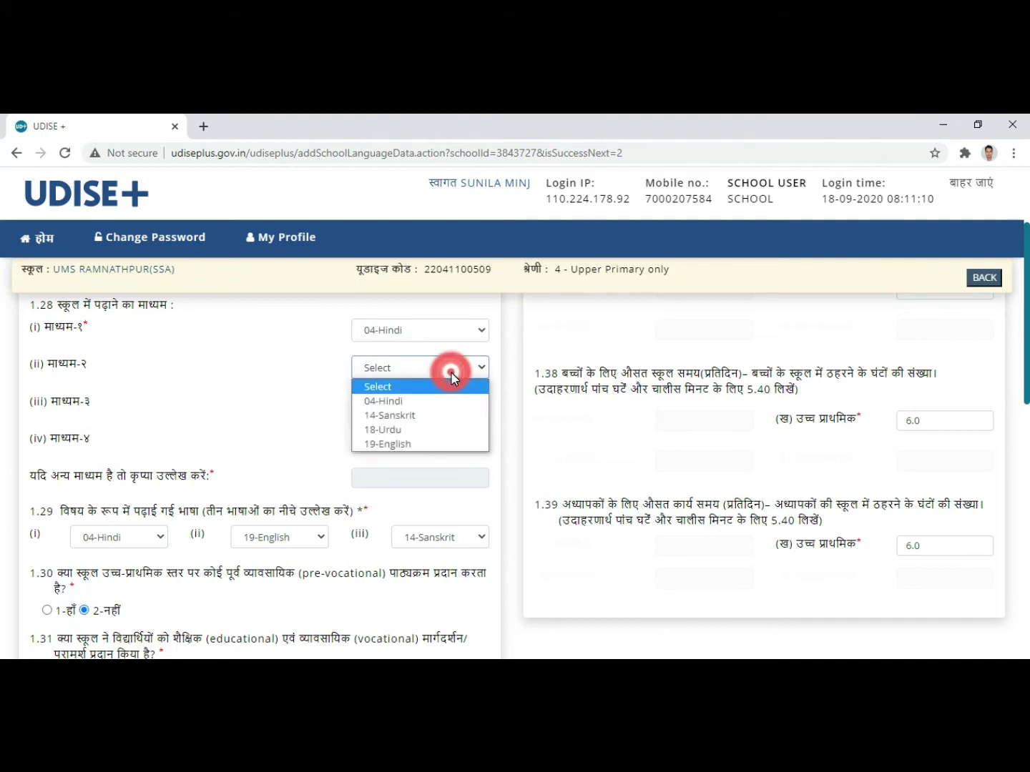
click(425, 447)
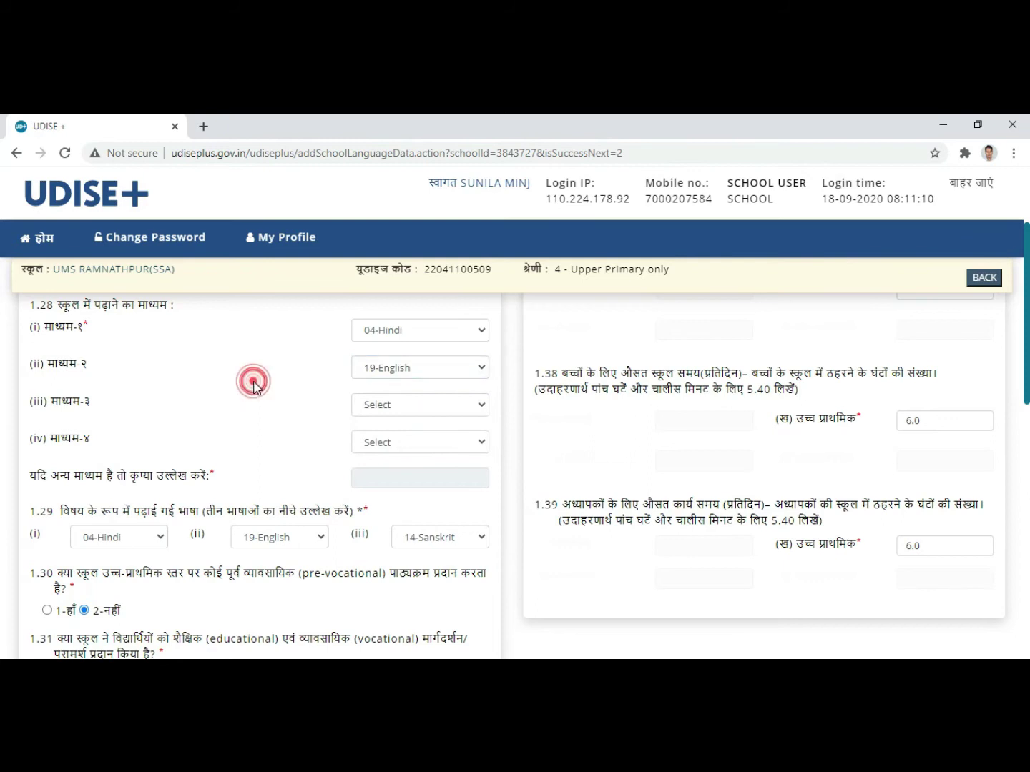
click(460, 406)
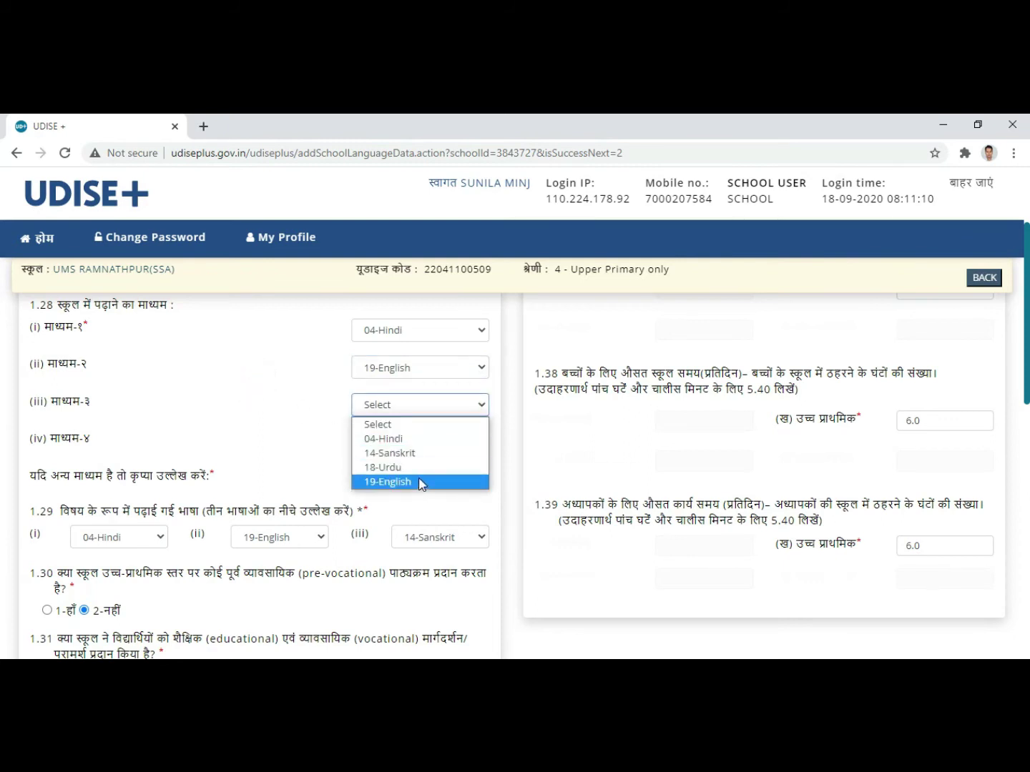
click(415, 447)
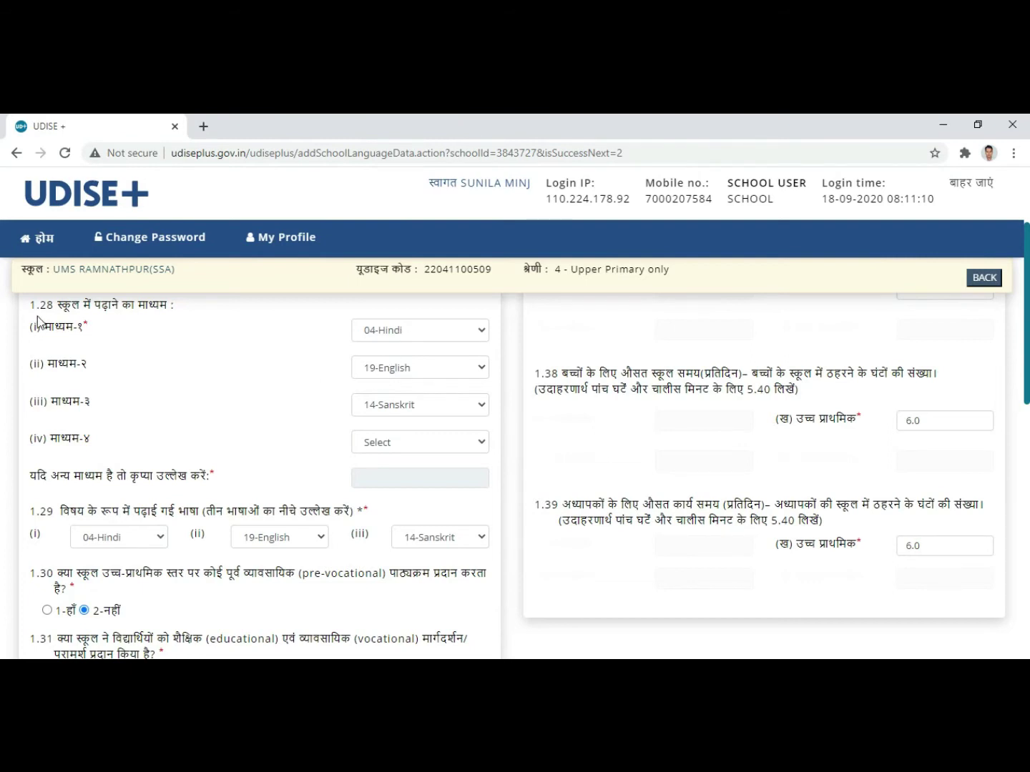
click(438, 370)
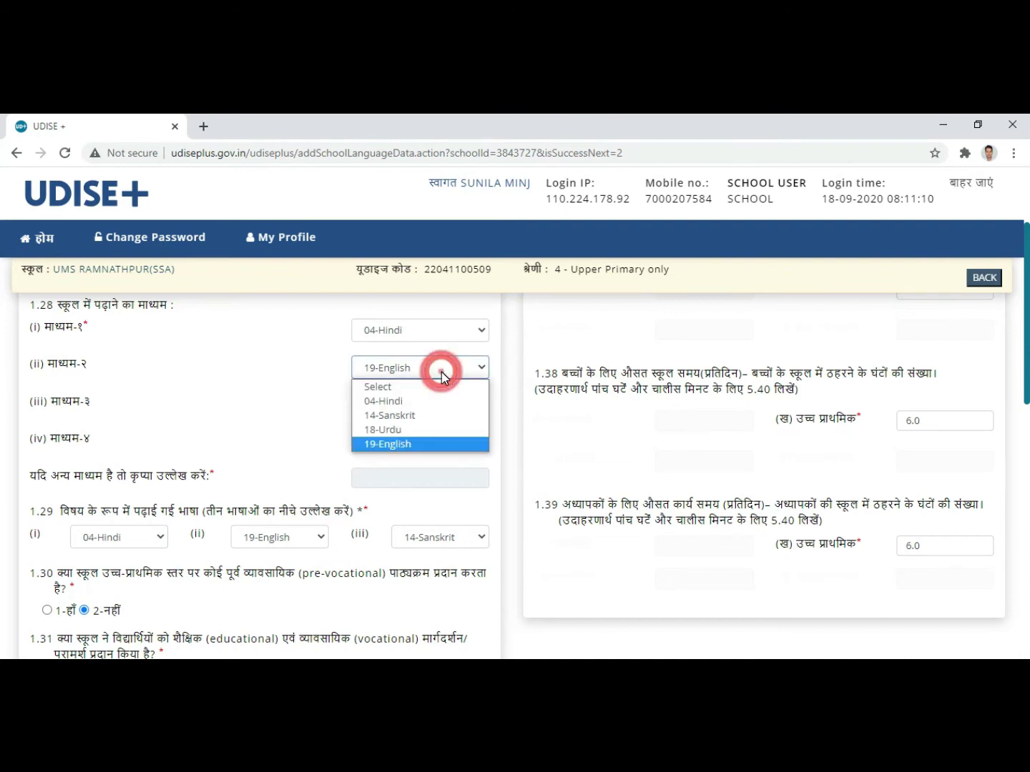
click(388, 387)
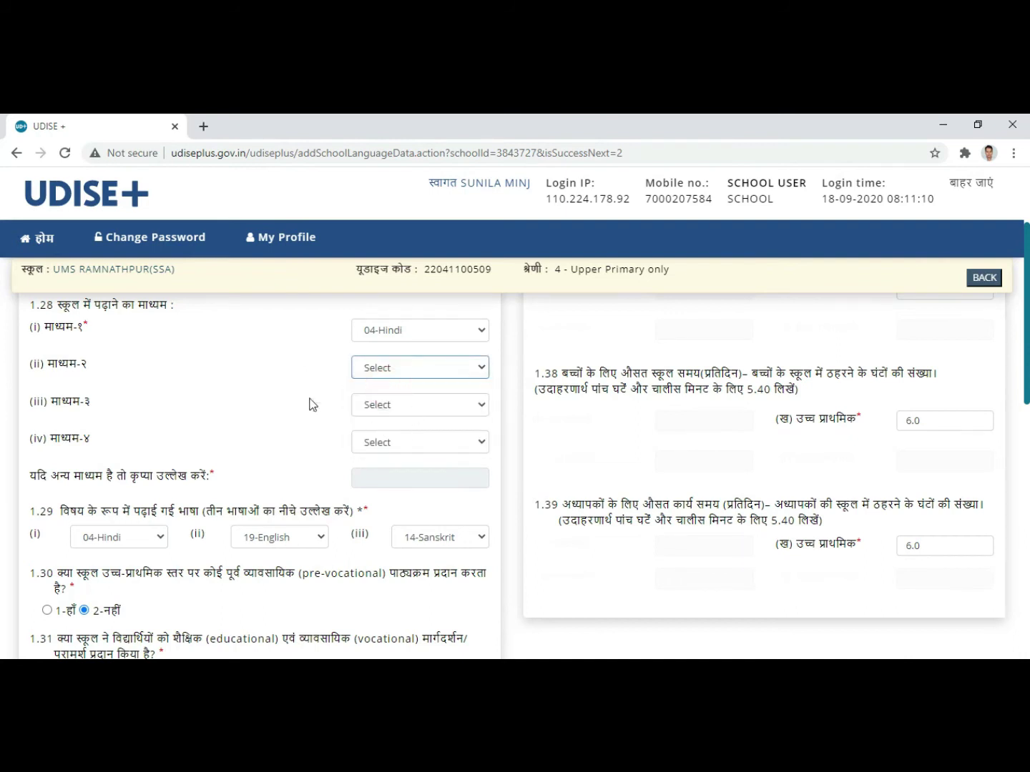
scroll(274, 358, down, 1)
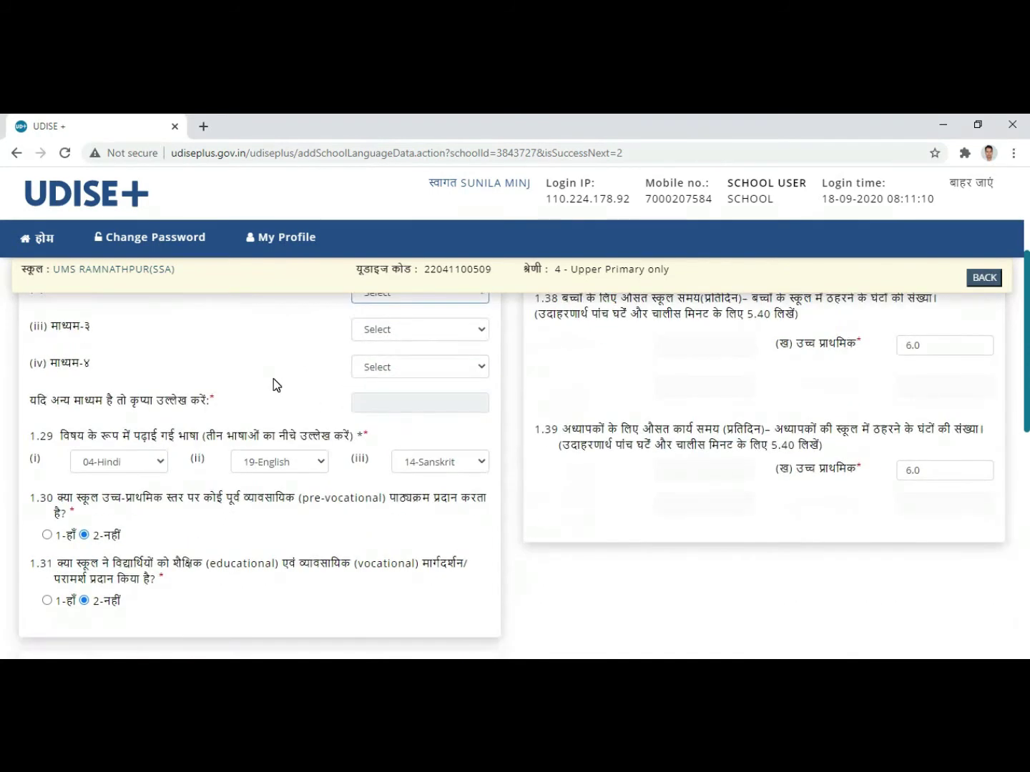
scroll(273, 378, up, 2)
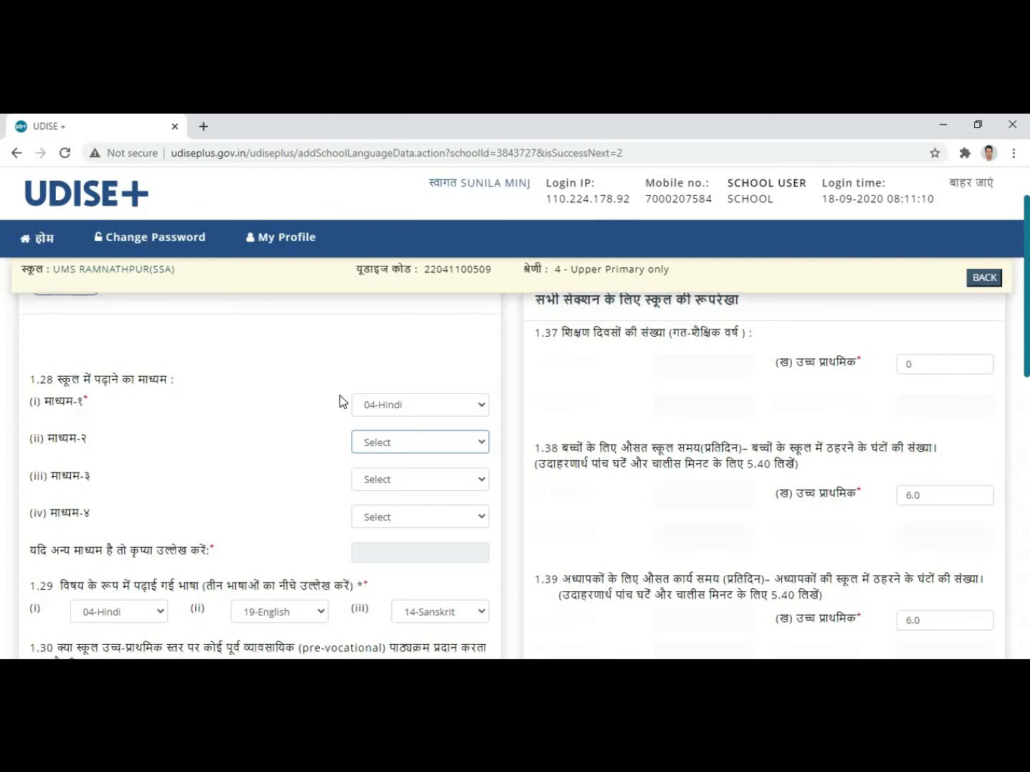
scroll(337, 396, down, 1)
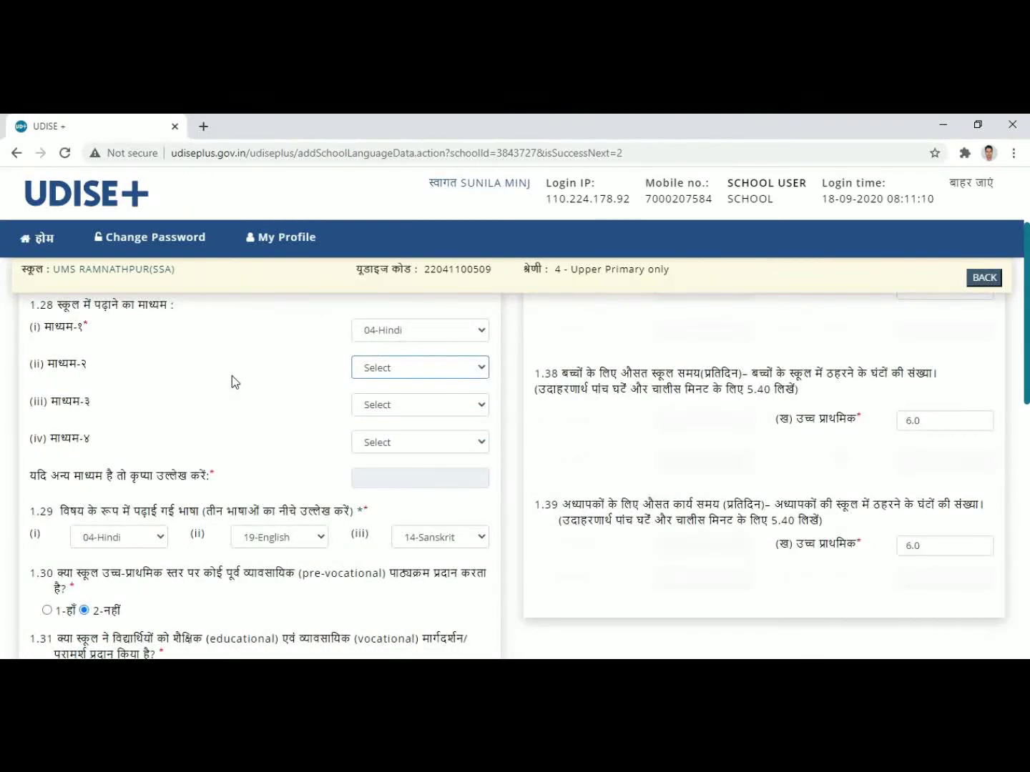
scroll(232, 376, down, 1)
scroll(248, 432, up, 1)
click(433, 332)
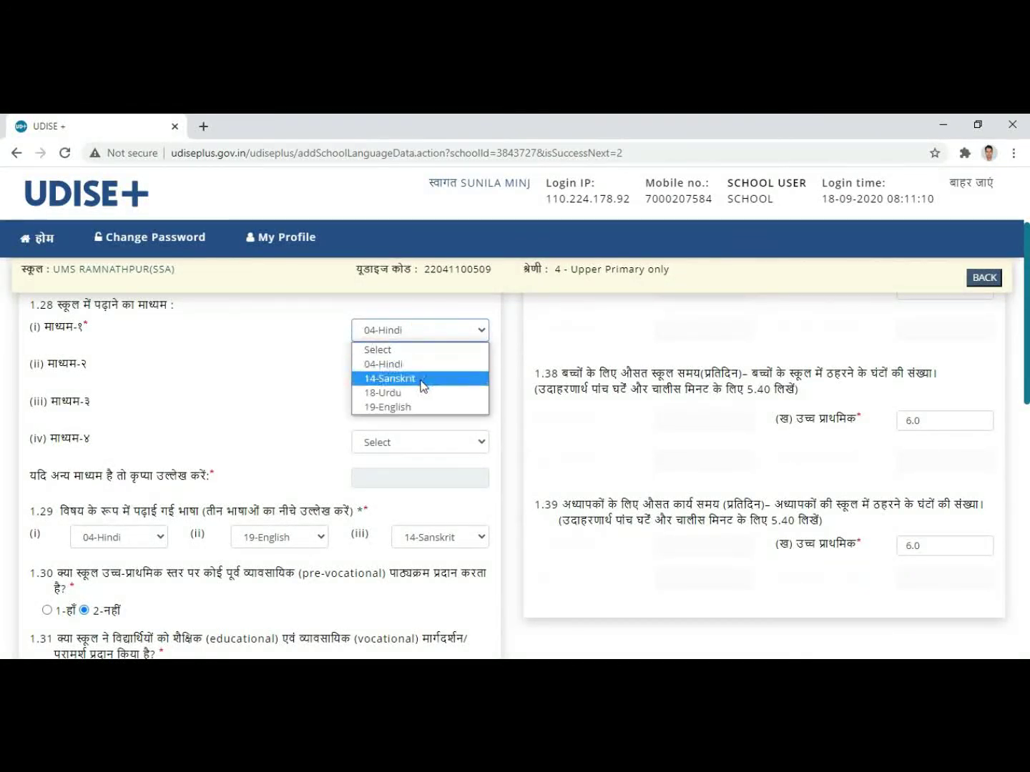
click(277, 334)
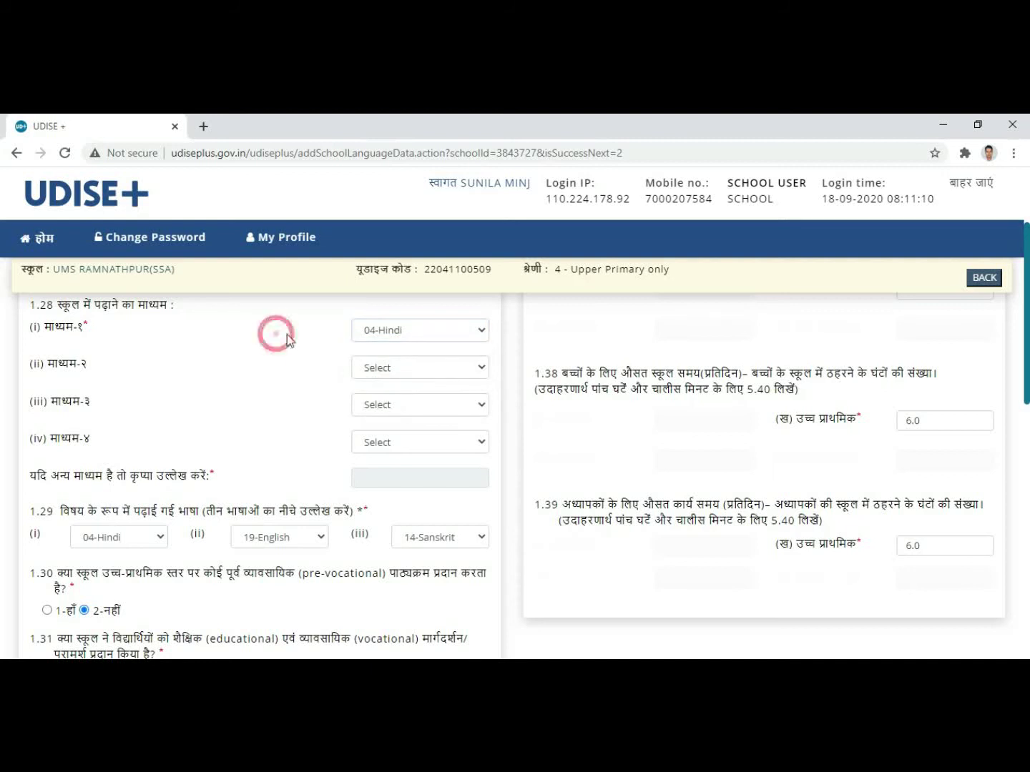
scroll(228, 430, down, 1)
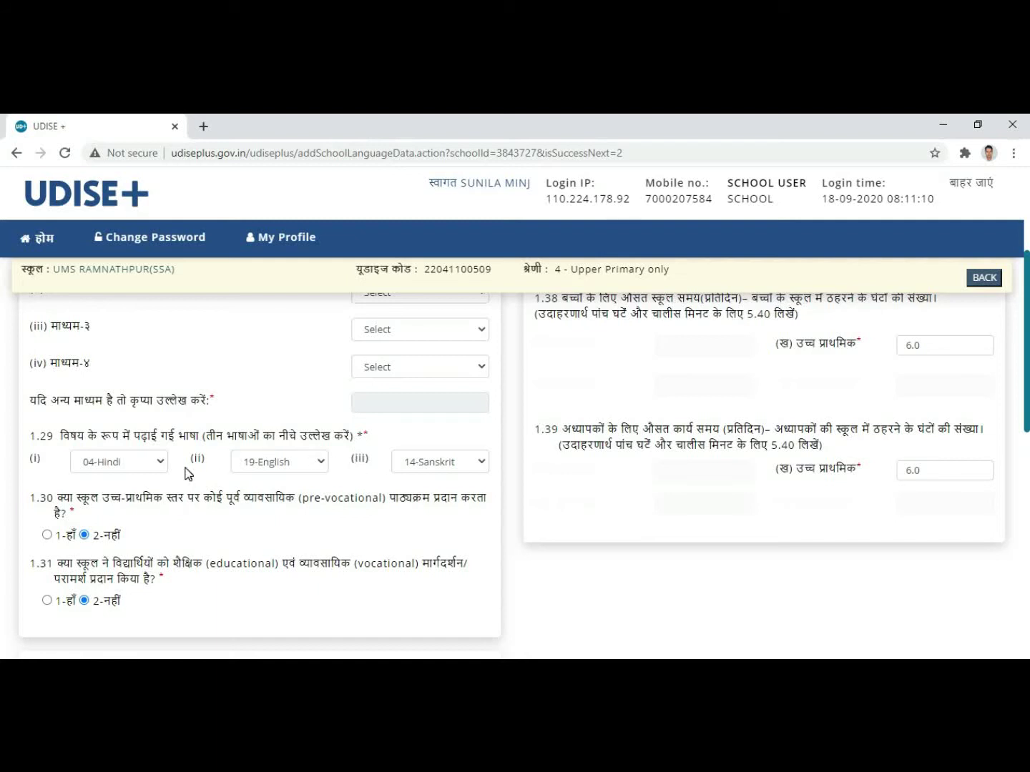
scroll(133, 473, down, 1)
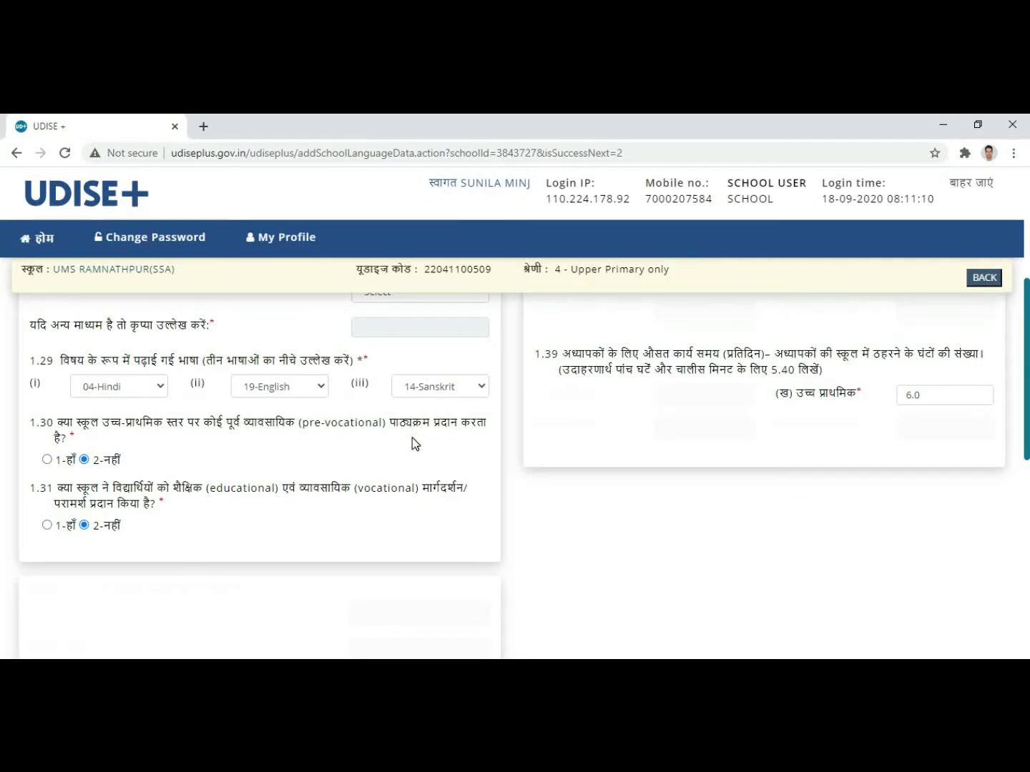
click(144, 386)
click(146, 387)
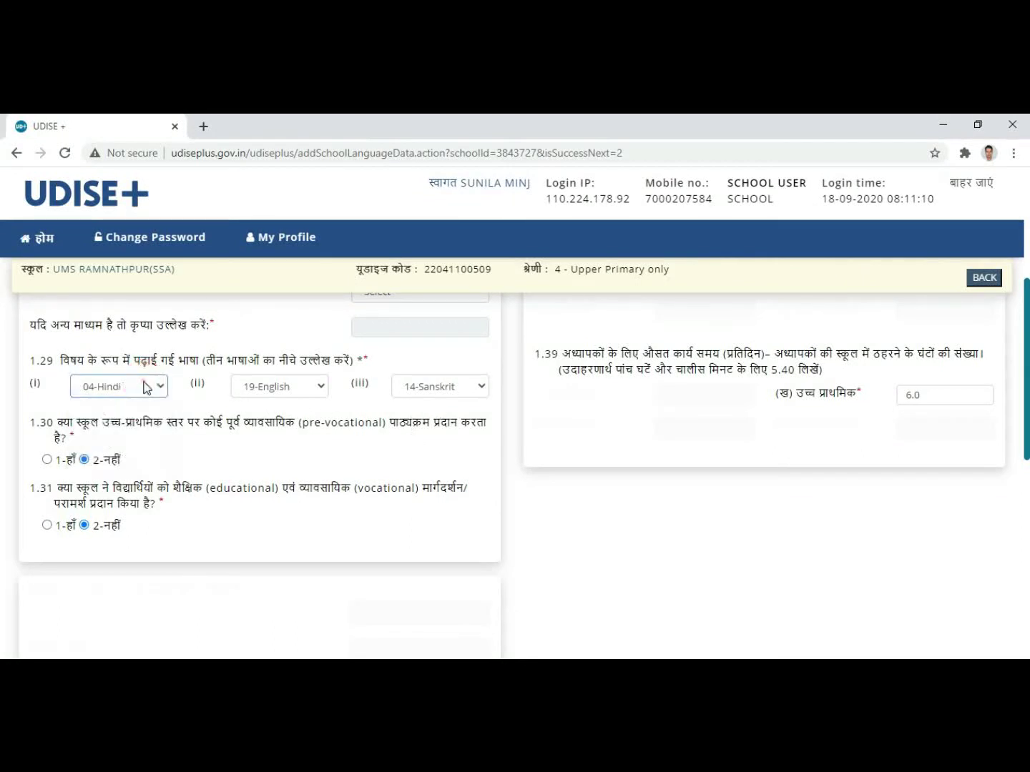
click(305, 385)
click(300, 383)
click(484, 386)
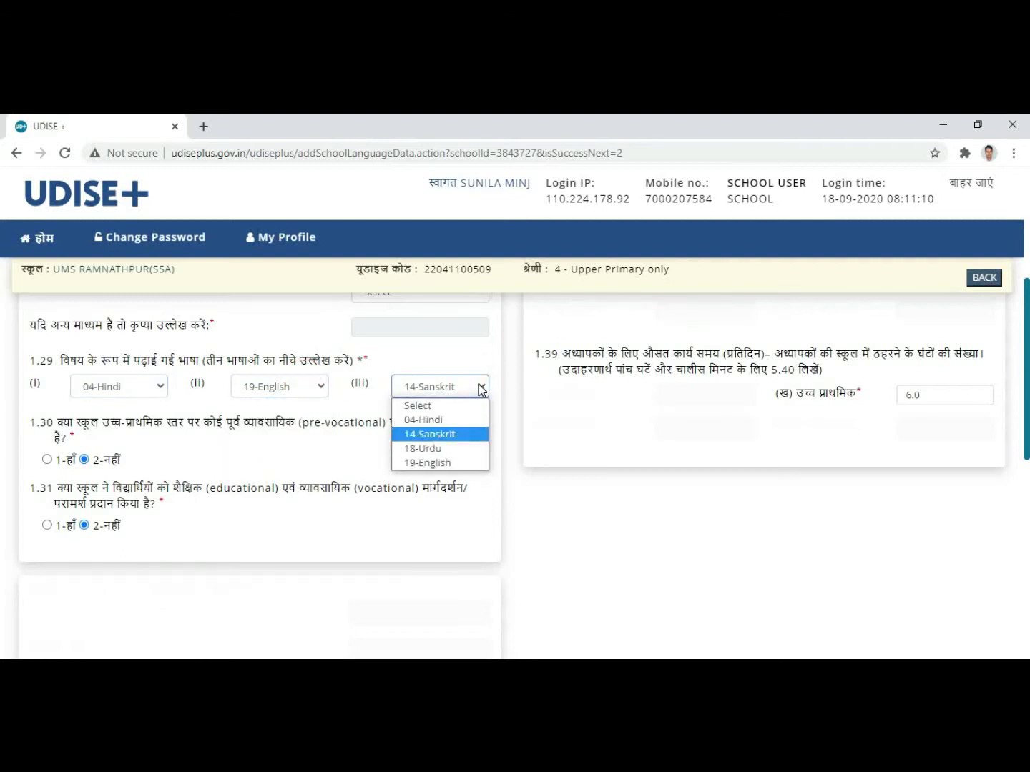
click(481, 386)
scroll(331, 429, down, 1)
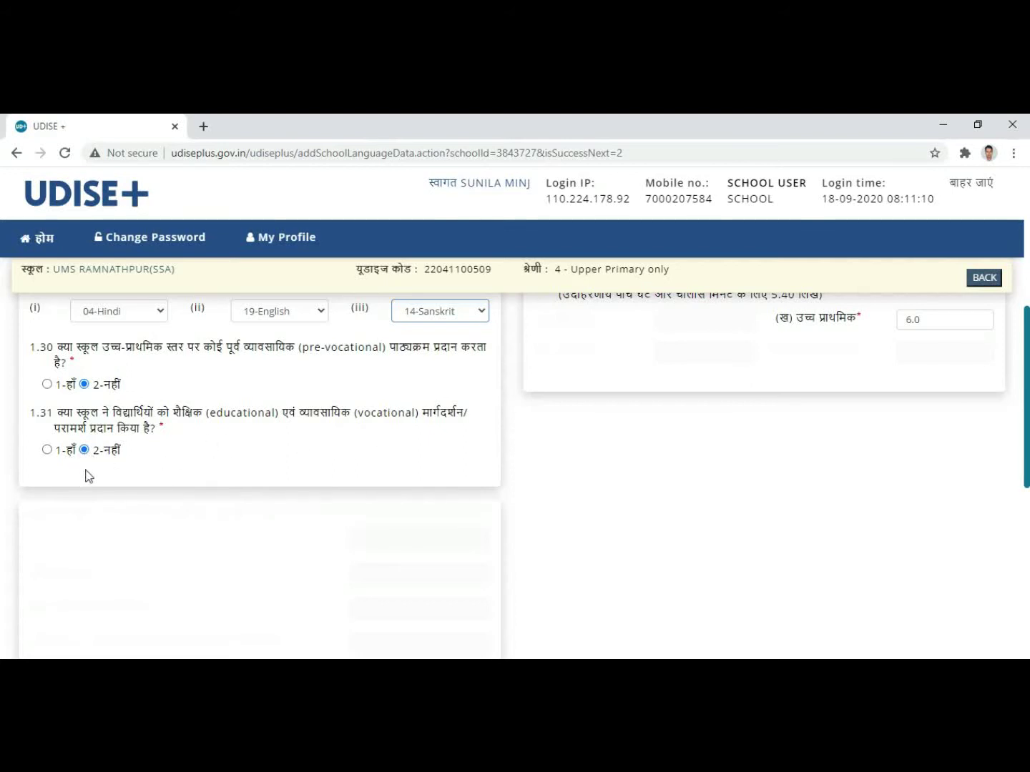
scroll(382, 482, up, 3)
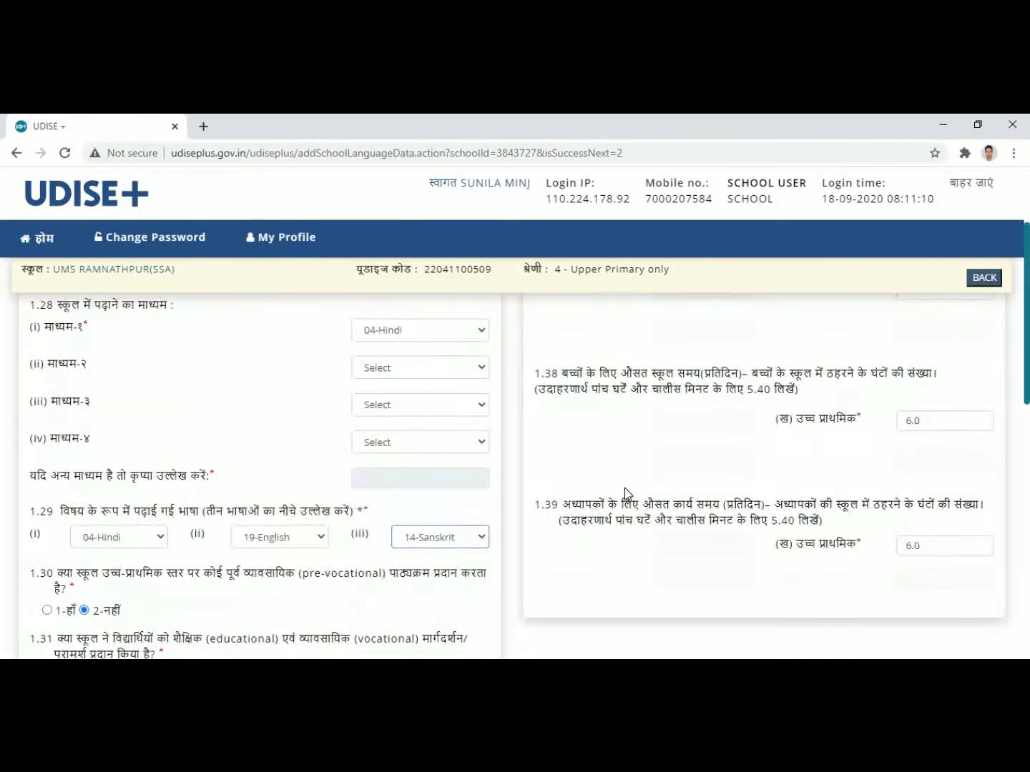
scroll(658, 501, up, 2)
scroll(737, 486, down, 1)
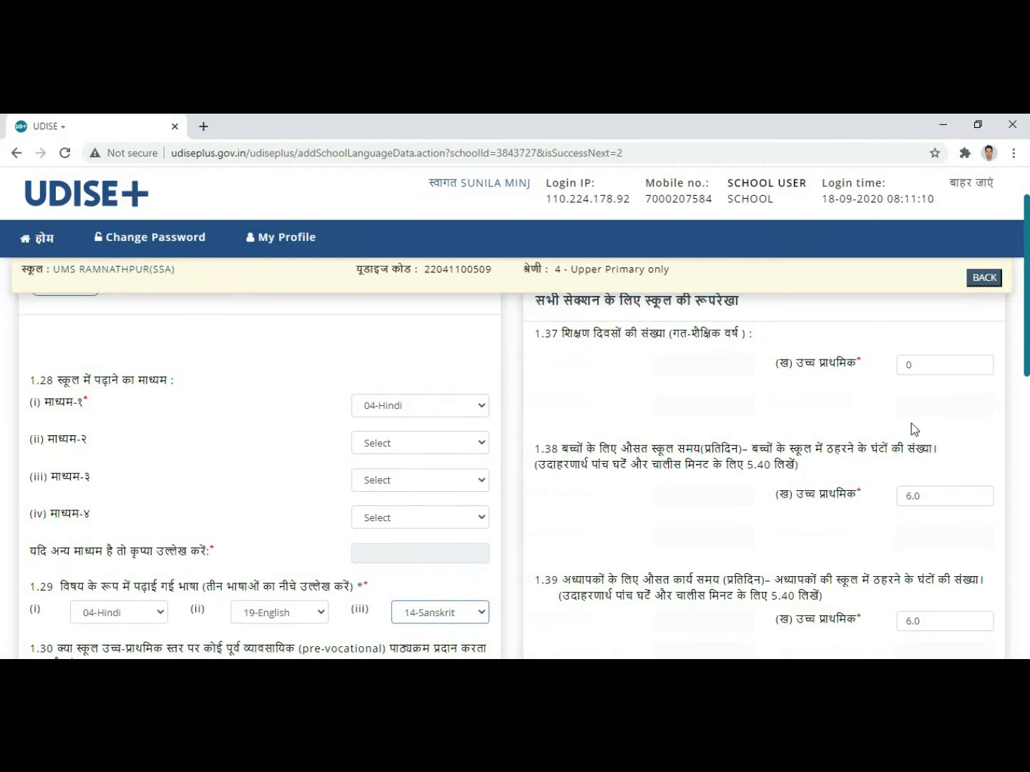
Step: Enter 243 upper-primary teaching days in item 1.37
click(925, 366)
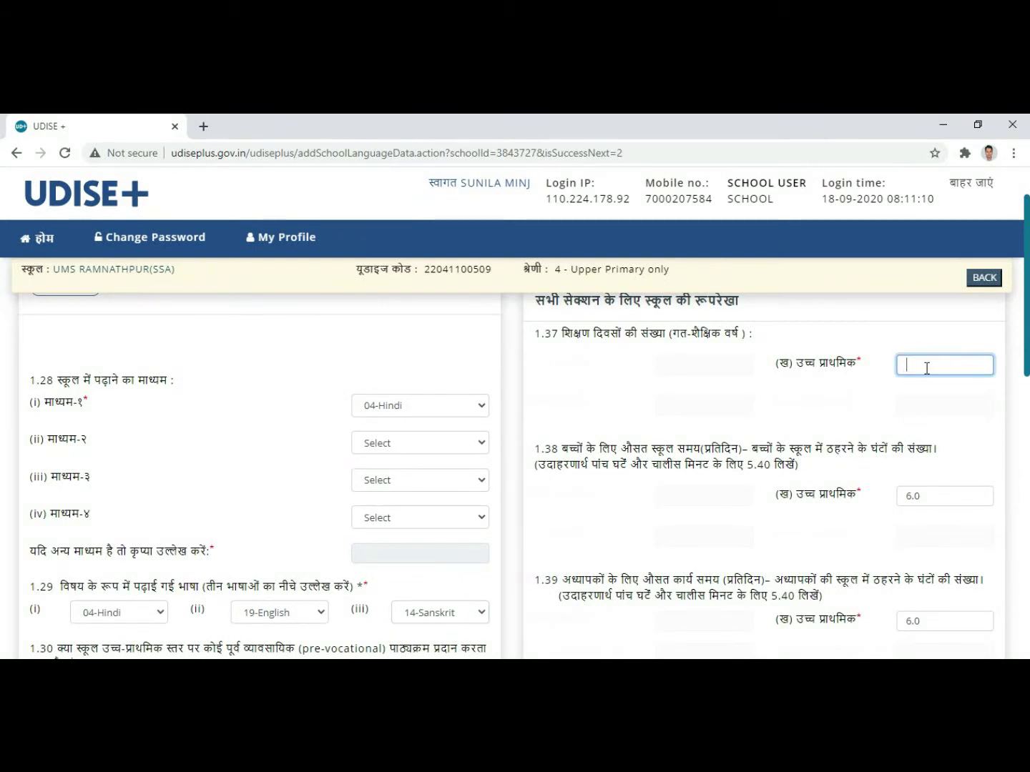
click(702, 374)
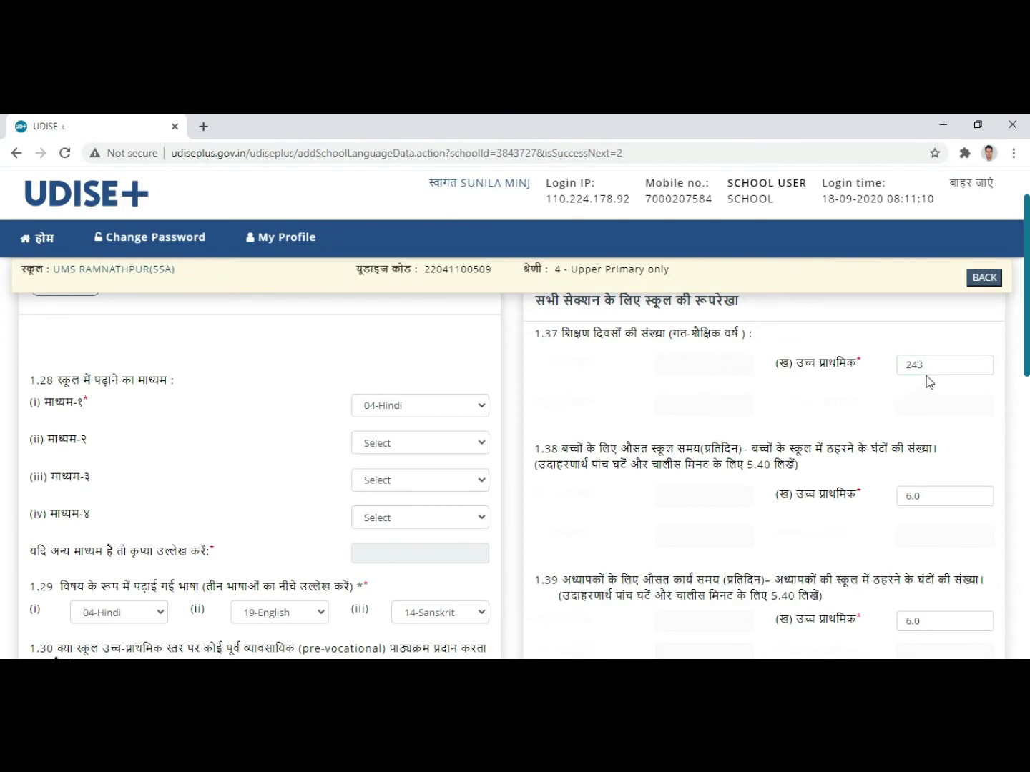
scroll(687, 458, down, 1)
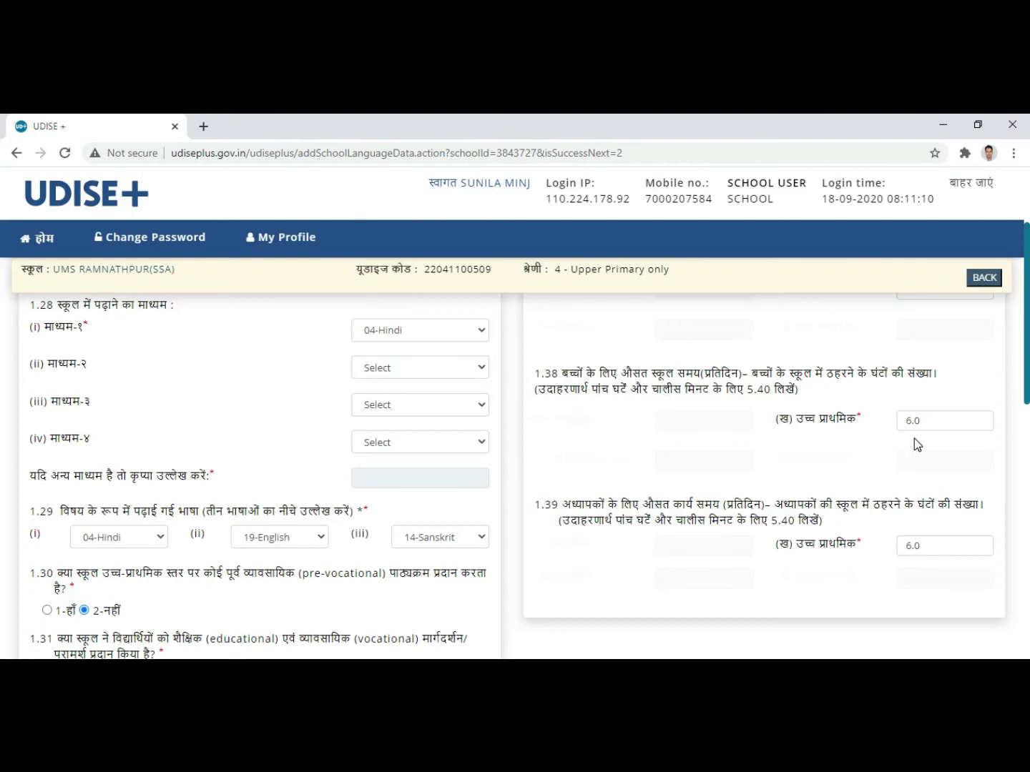
scroll(747, 458, down, 1)
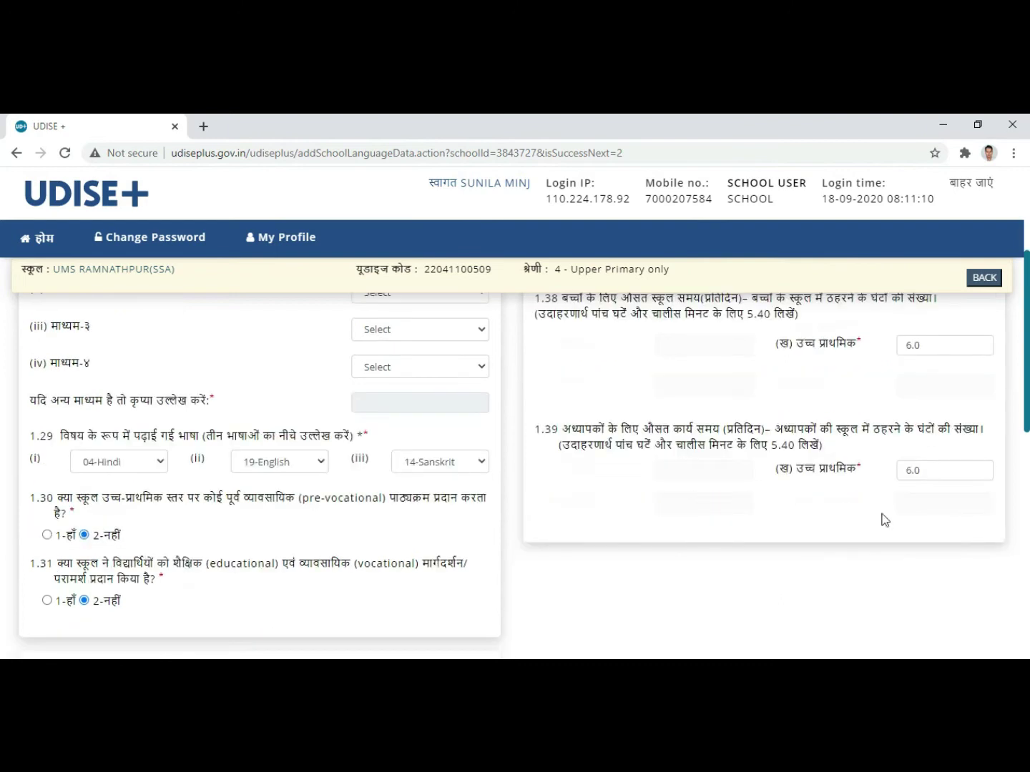
Step: Change the teachers' average daily working hours in 1.39 from 6.0 to 7.0
click(929, 472)
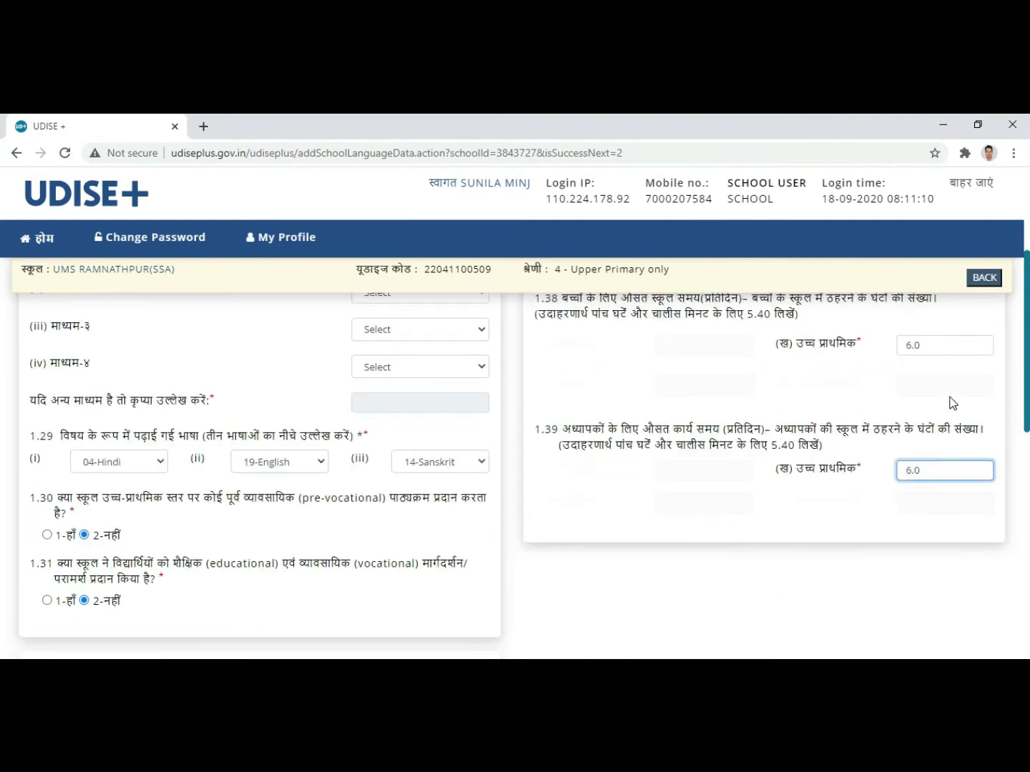
click(935, 346)
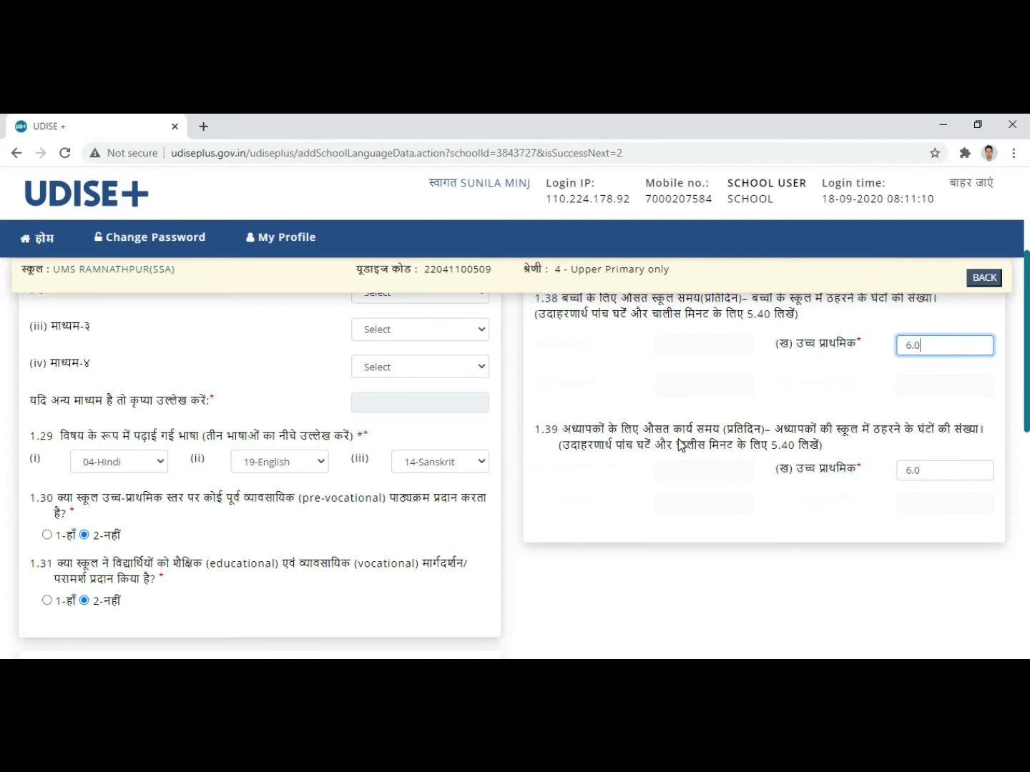
click(913, 470)
key(BackSpace)
key(BackSpace)
text(7)
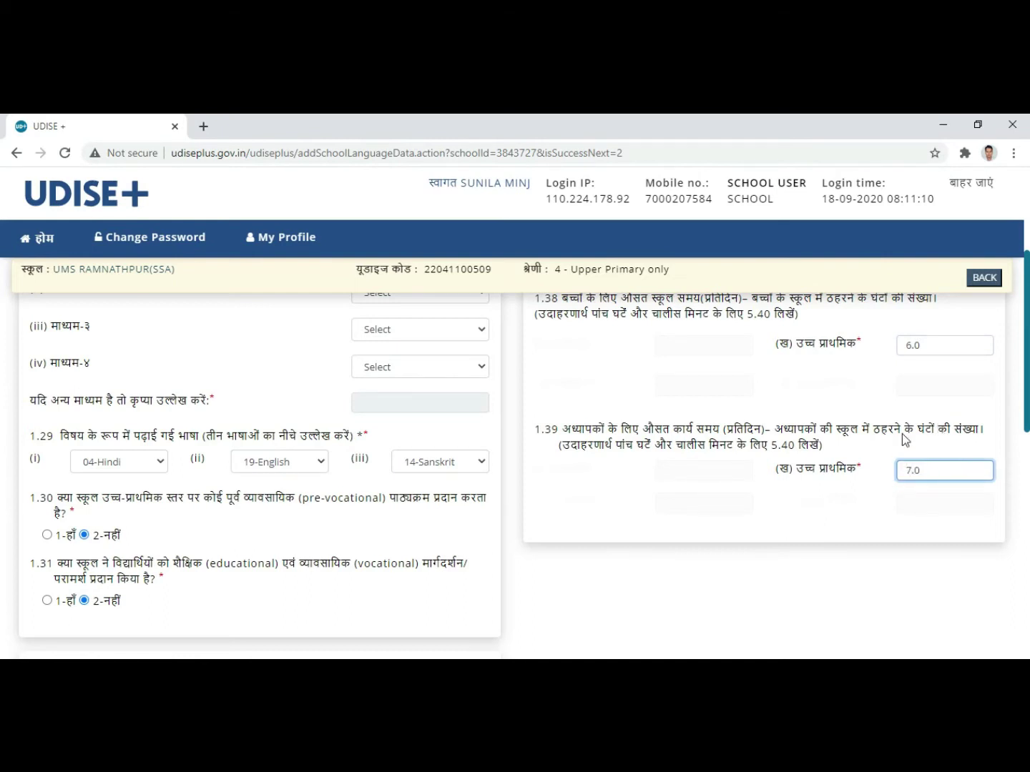
click(724, 505)
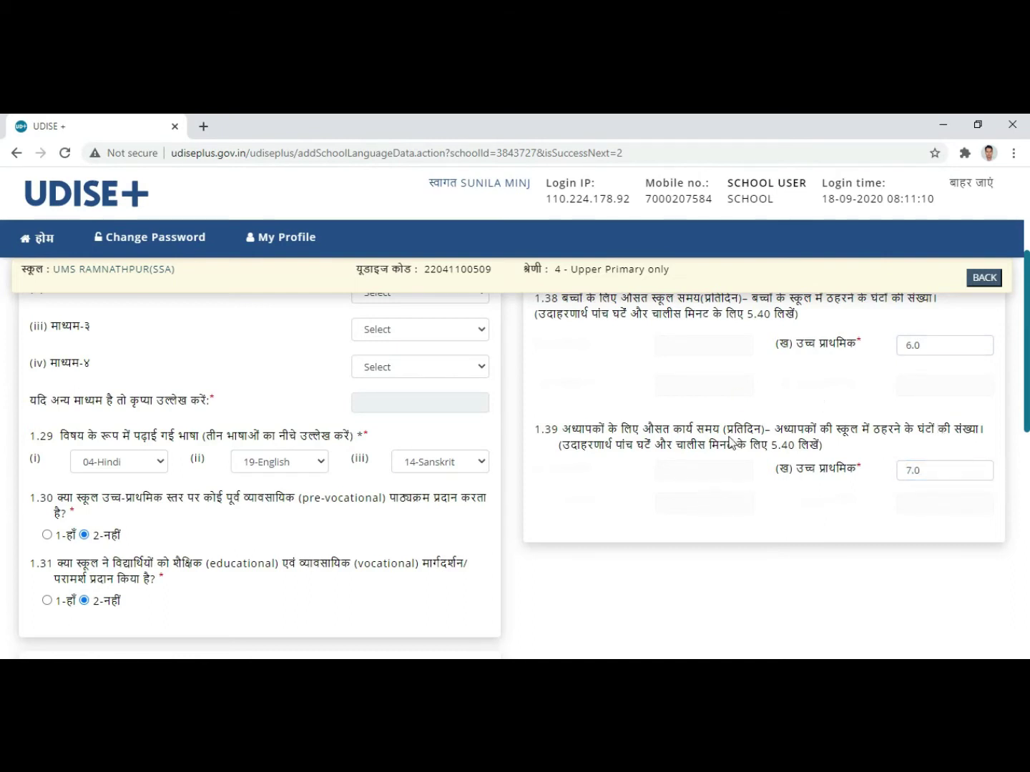
scroll(737, 440, up, 1)
scroll(858, 465, down, 1)
Step: Review the nearest primary school distance in 1.34–1.35, leaving it unchanged
scroll(777, 514, down, 1)
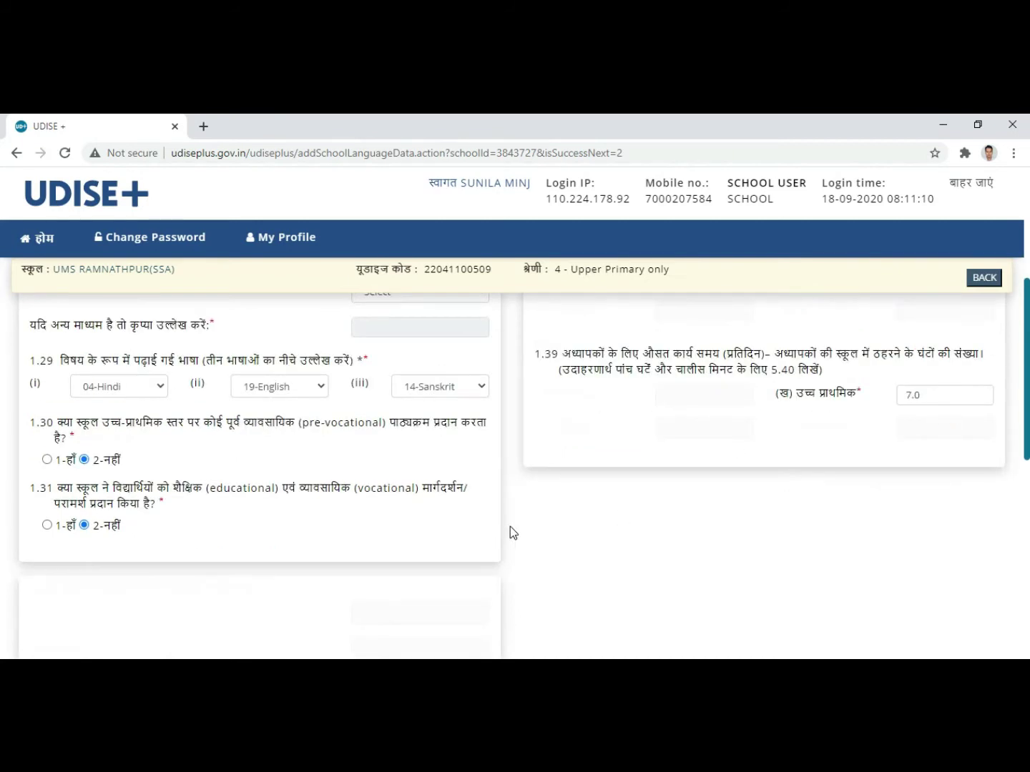
scroll(596, 471, down, 6)
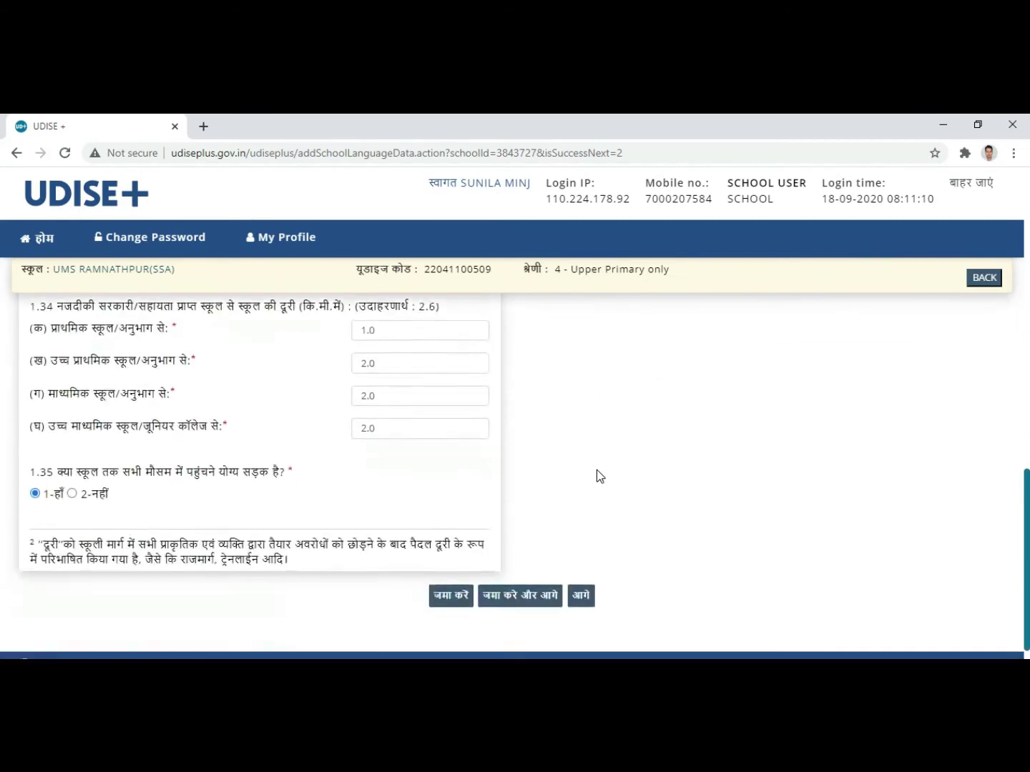
scroll(594, 466, up, 2)
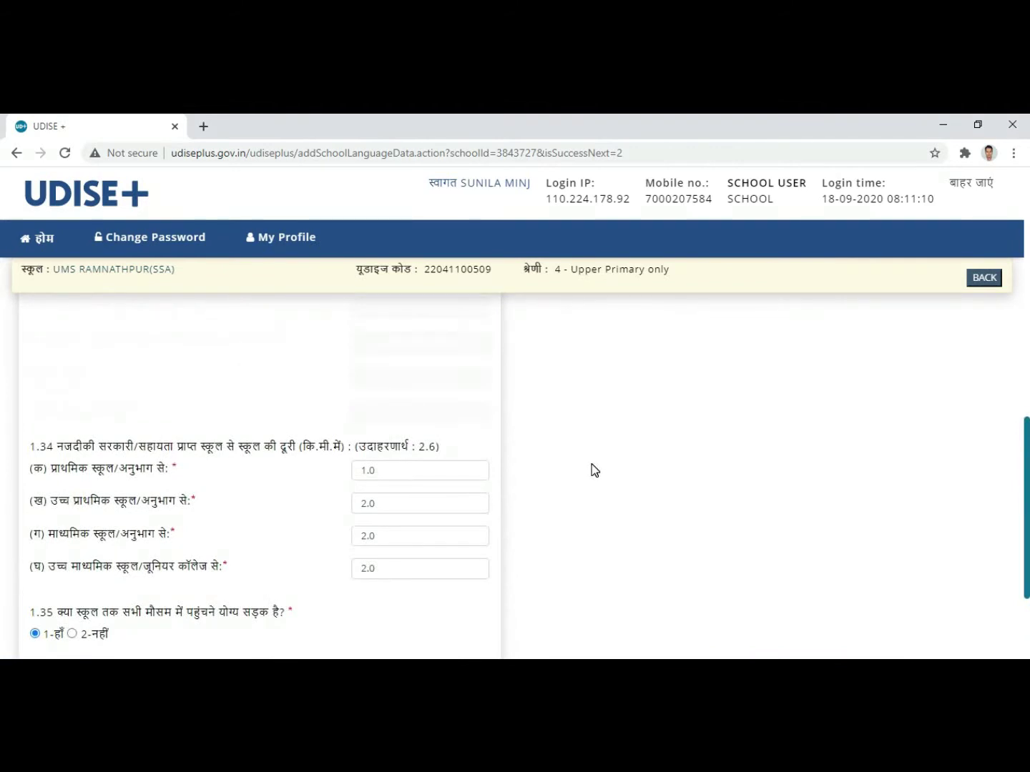
scroll(592, 470, down, 1)
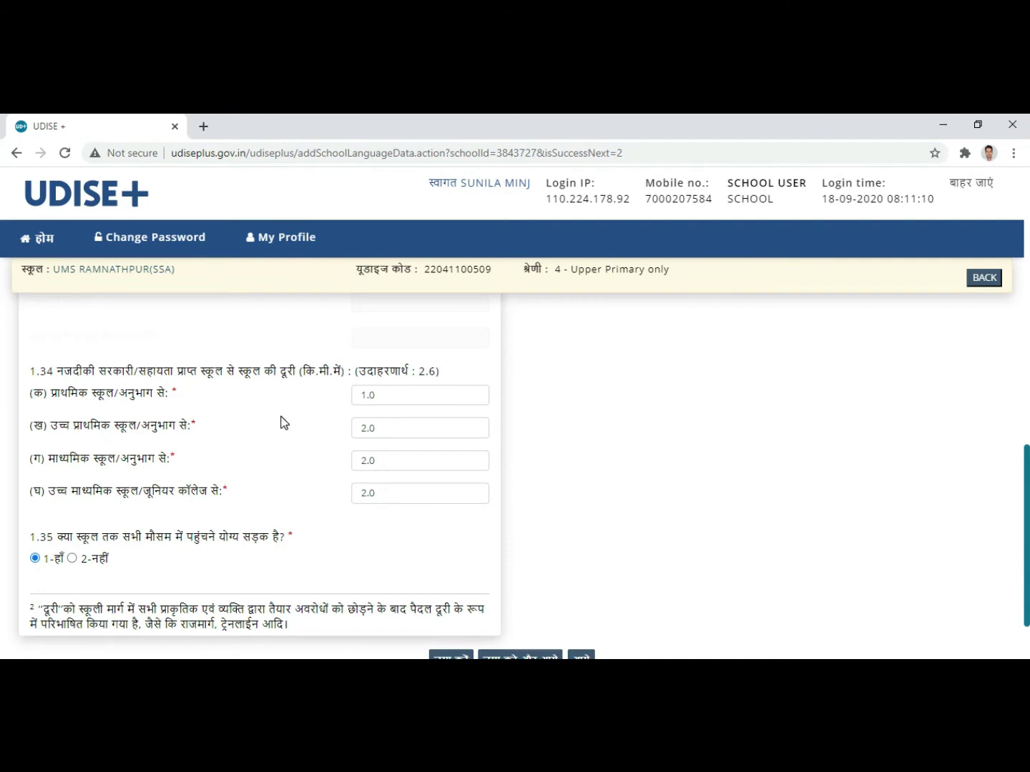
click(368, 395)
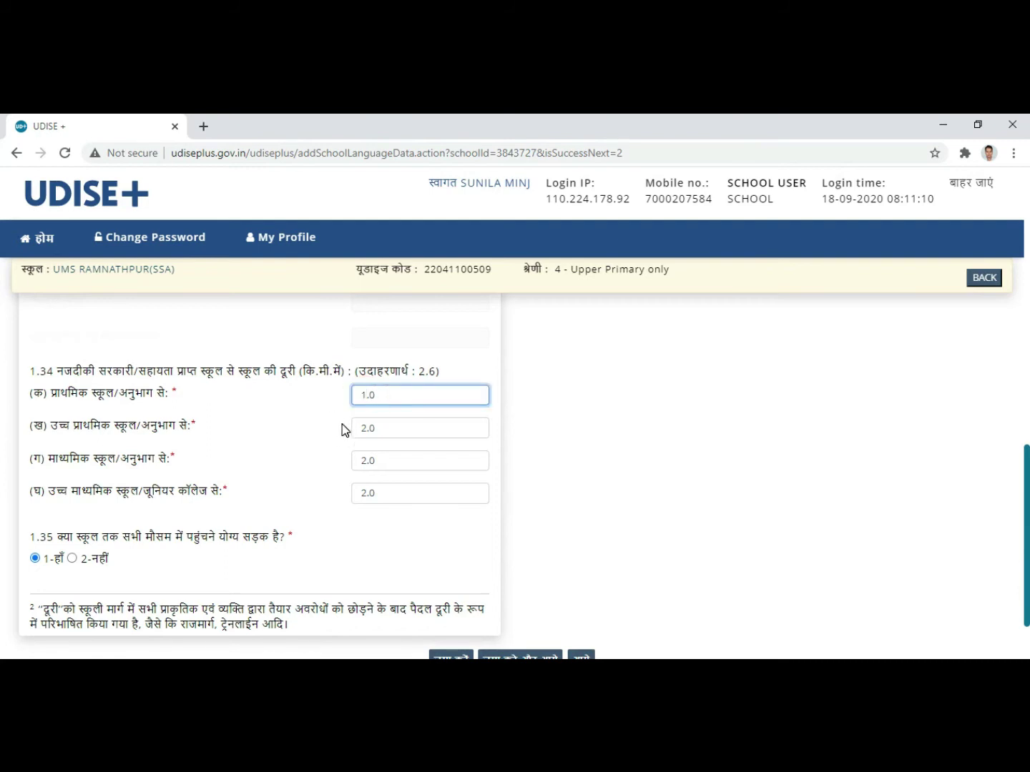
click(390, 386)
Step: Save the language and profile form with 'जमा करे और आगे' to continue
scroll(273, 451, down, 1)
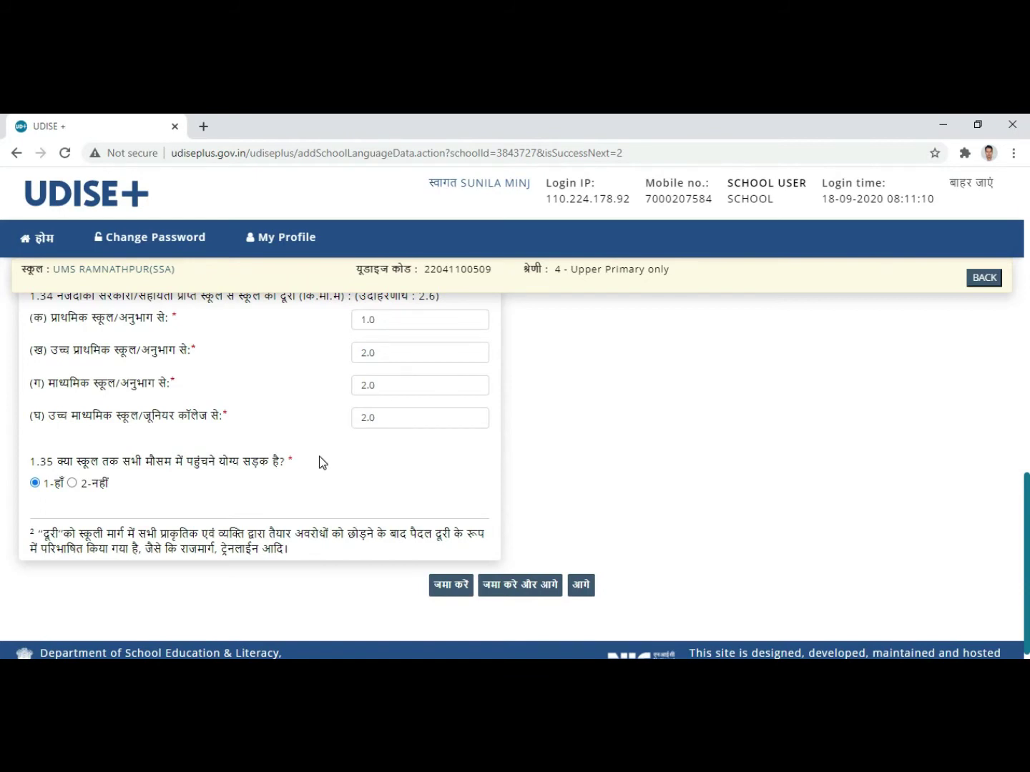
scroll(370, 454, down, 1)
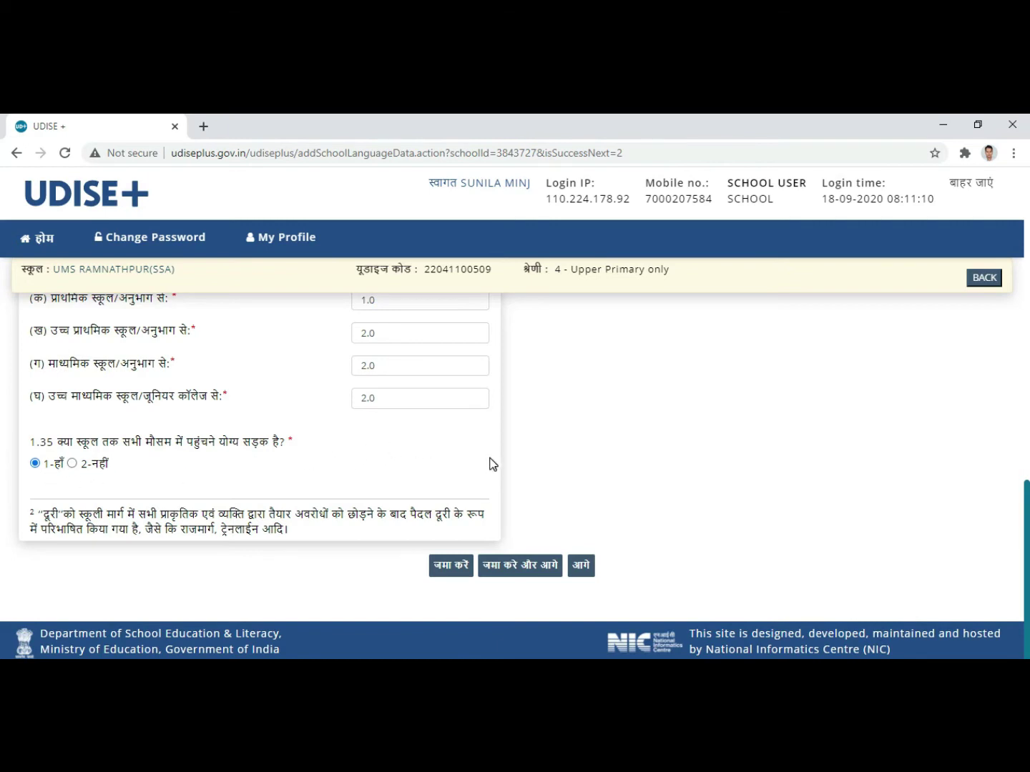
scroll(597, 435, up, 10)
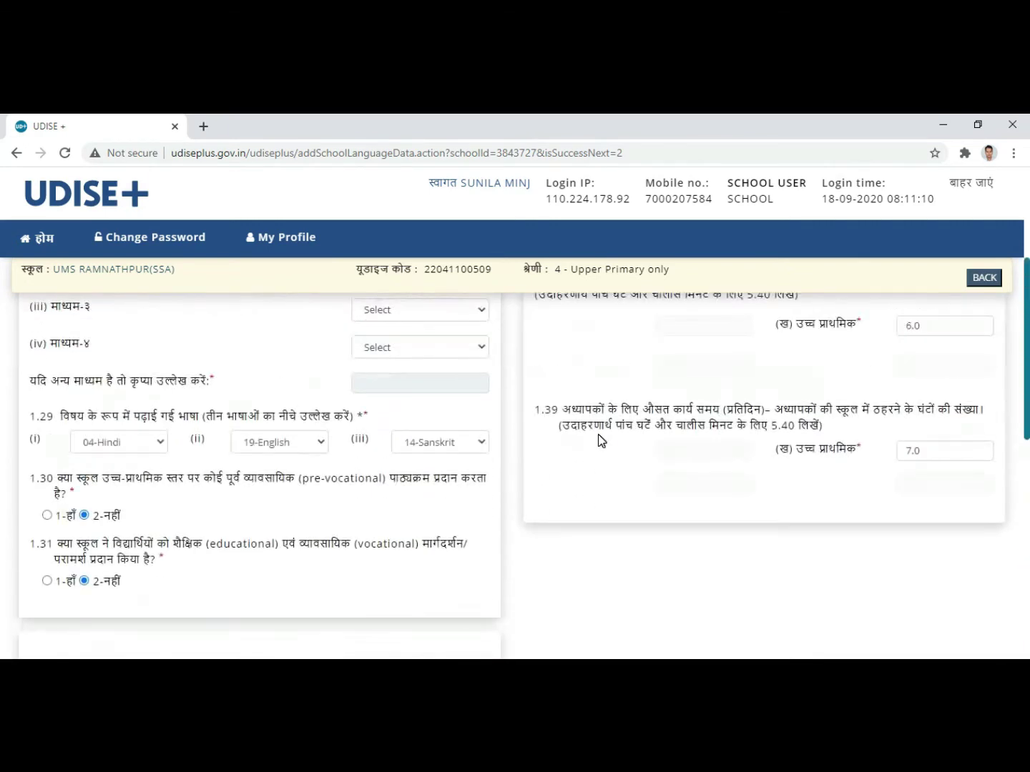
scroll(598, 434, down, 10)
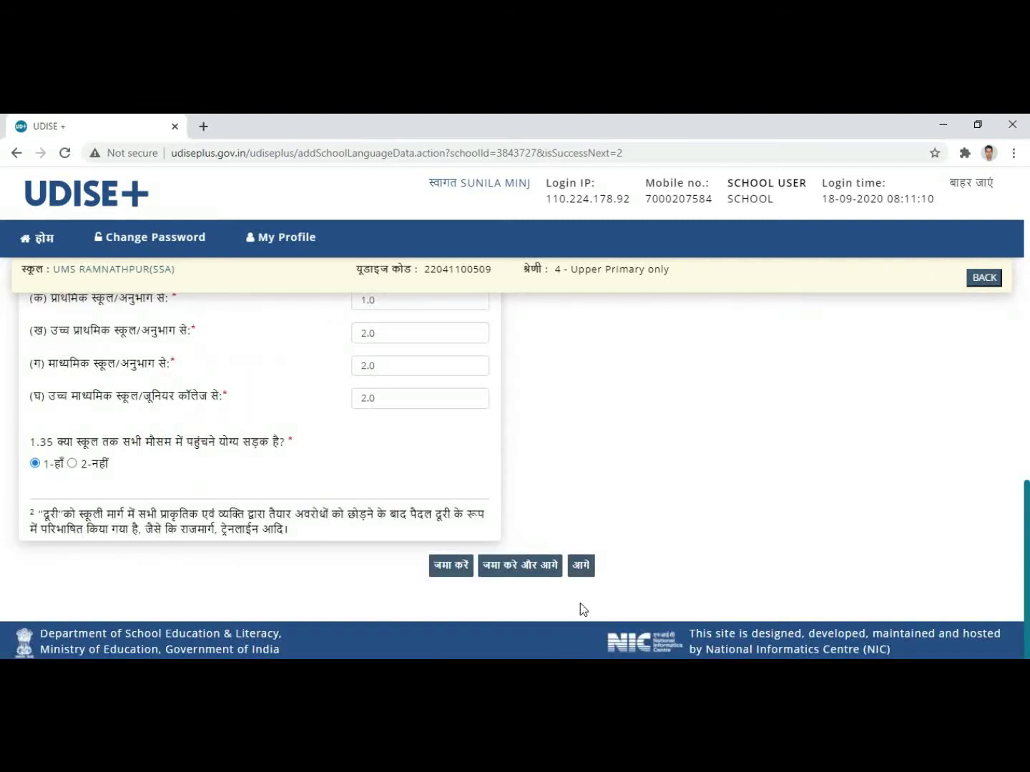
scroll(595, 530, up, 10)
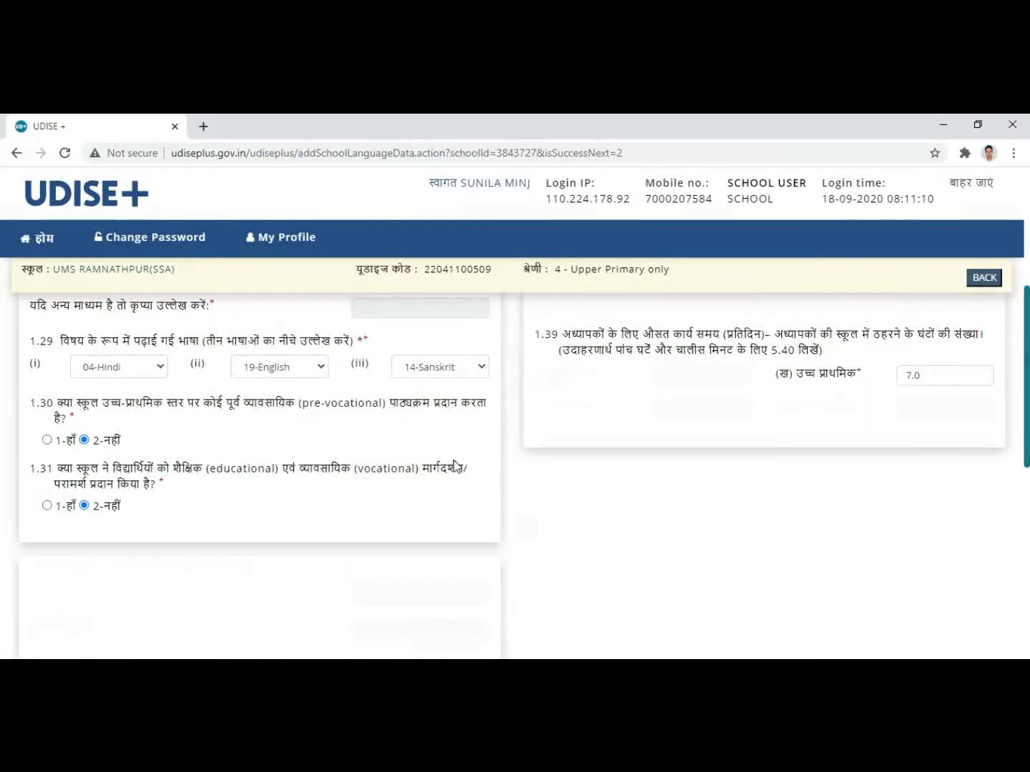
scroll(453, 464, up, 4)
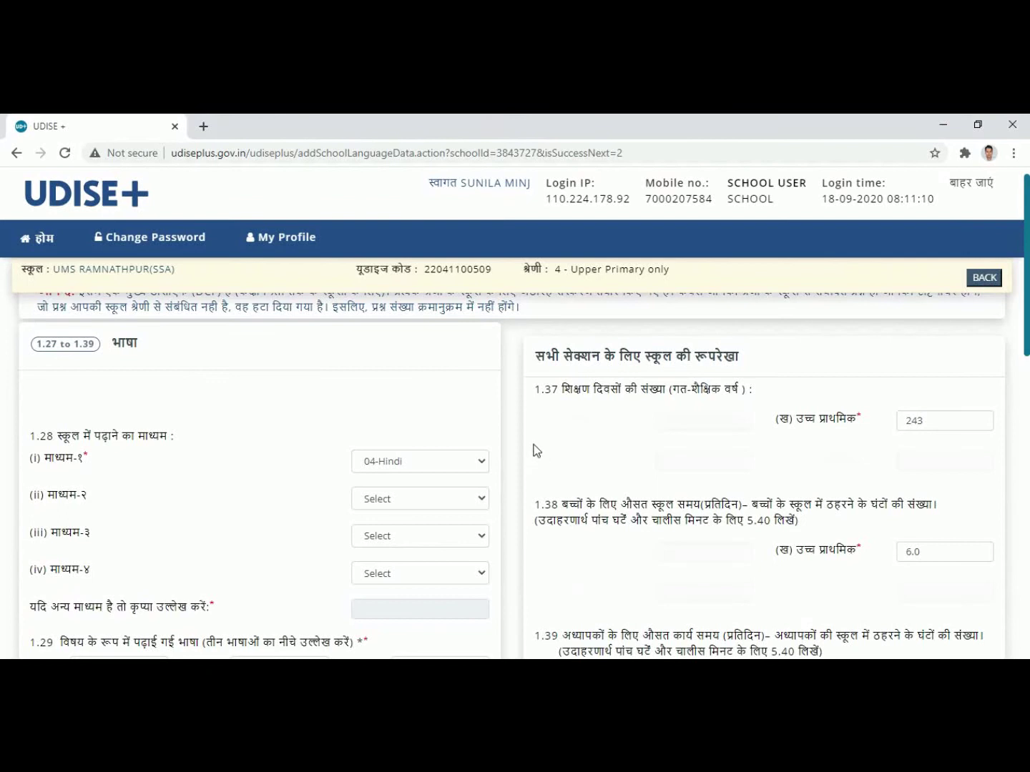
scroll(583, 473, down, 15)
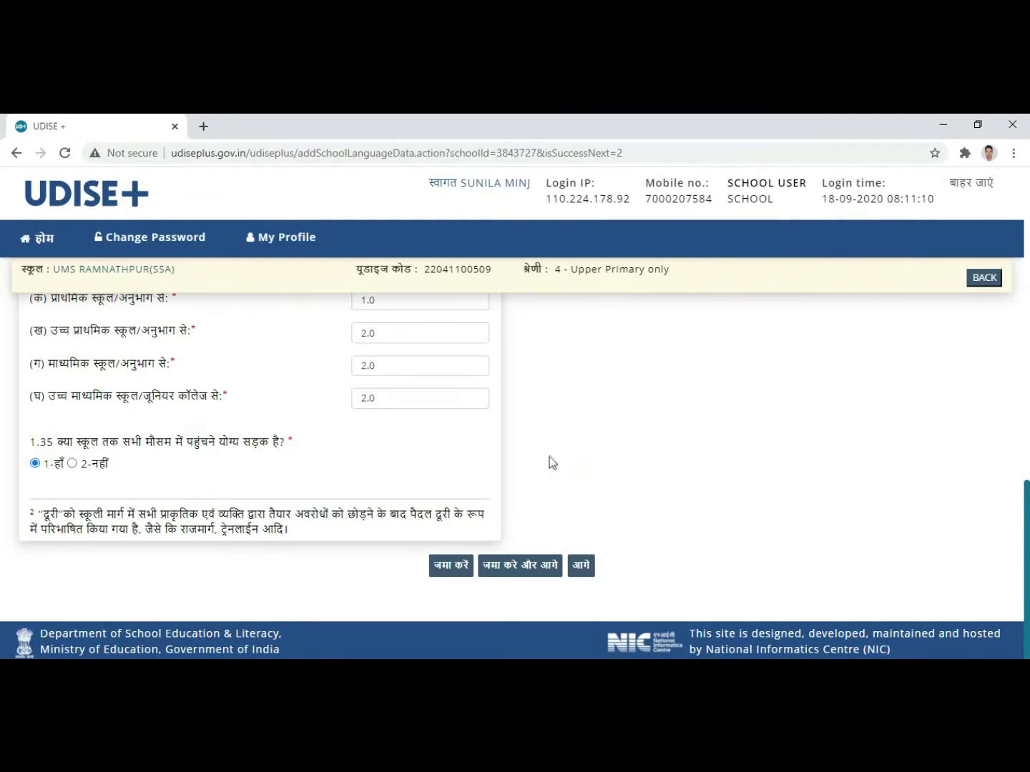
click(524, 572)
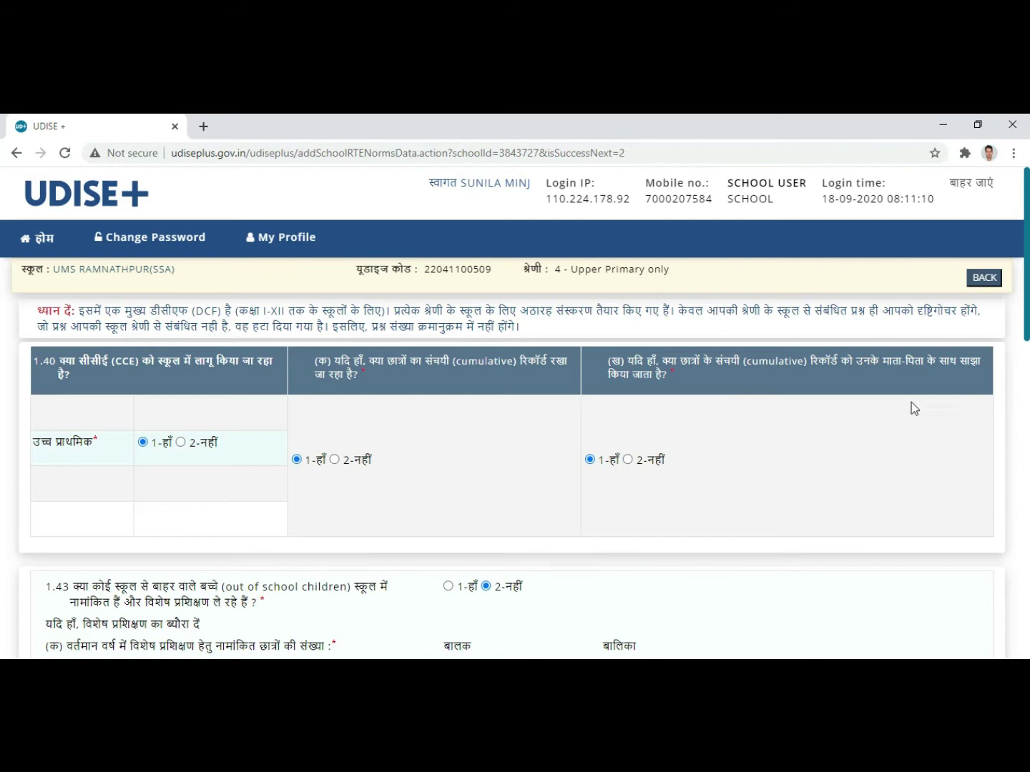
Step: Scroll the RTE norms form past 1.40 to the 1.43 out-of-school children section
scroll(603, 478, down, 1)
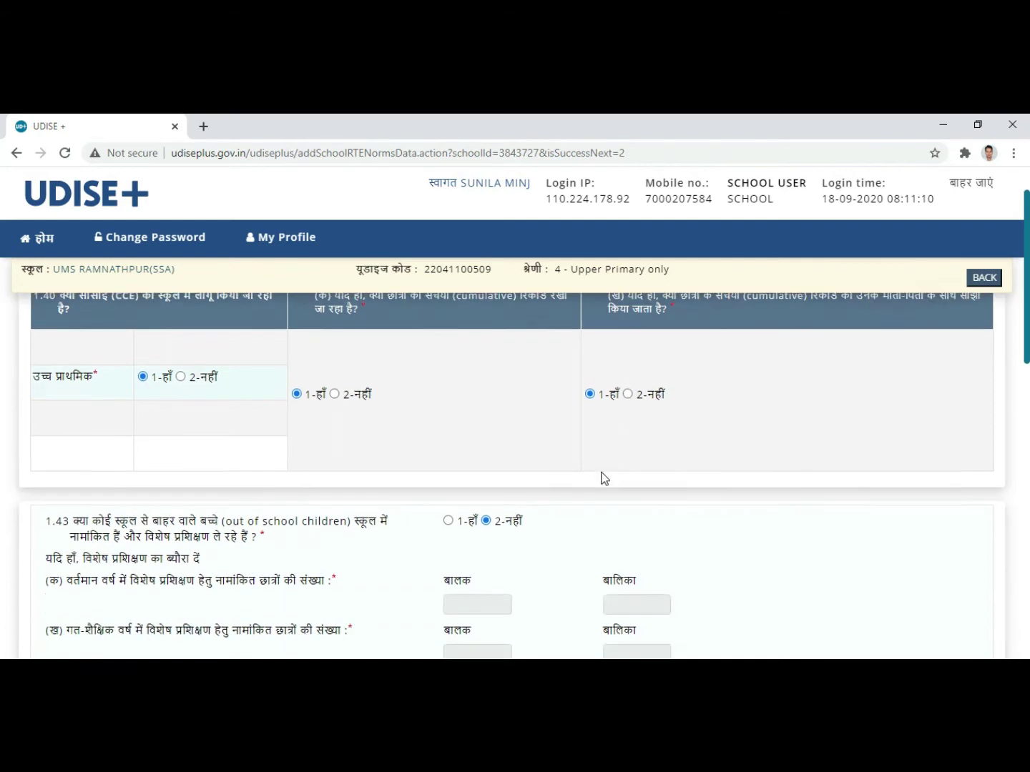
scroll(350, 507, down, 2)
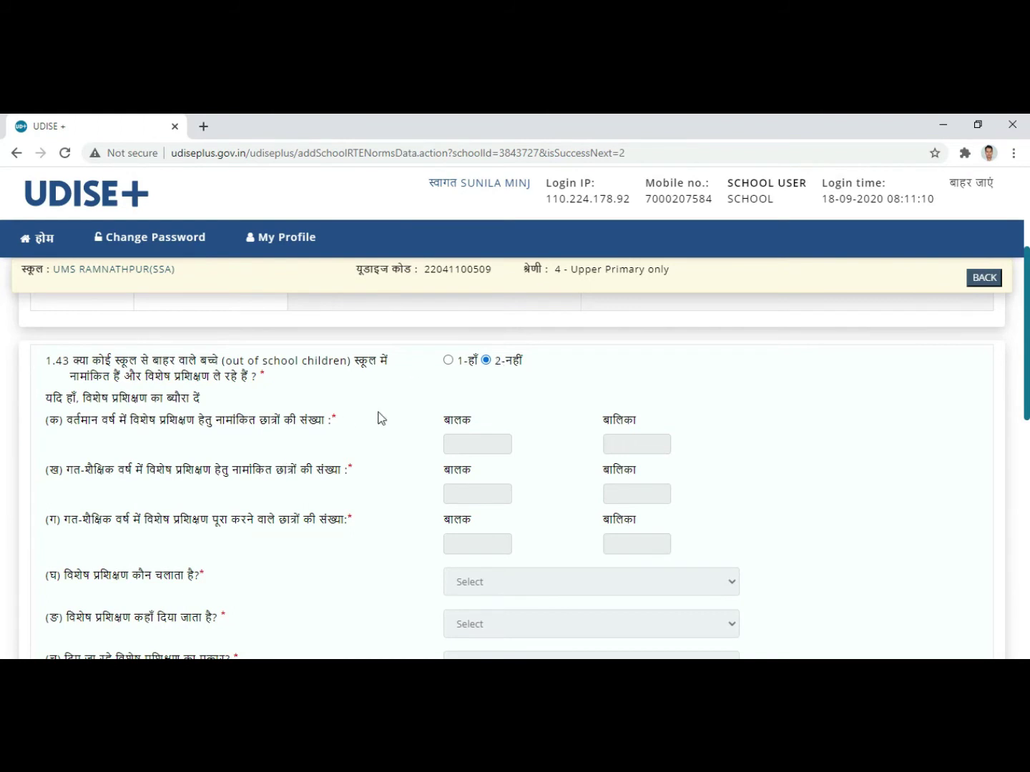
Step: Select '1-हाँ' for 1.46, confirming the full textbook set was received
scroll(541, 455, down, 1)
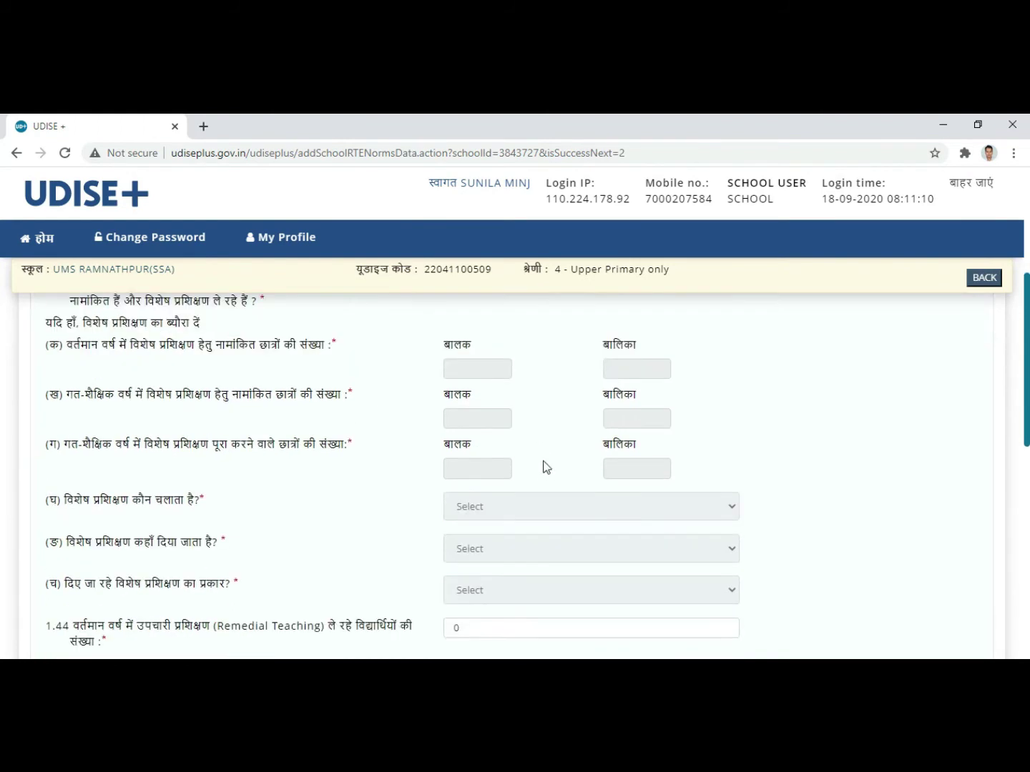
scroll(374, 480, down, 1)
scroll(373, 483, down, 2)
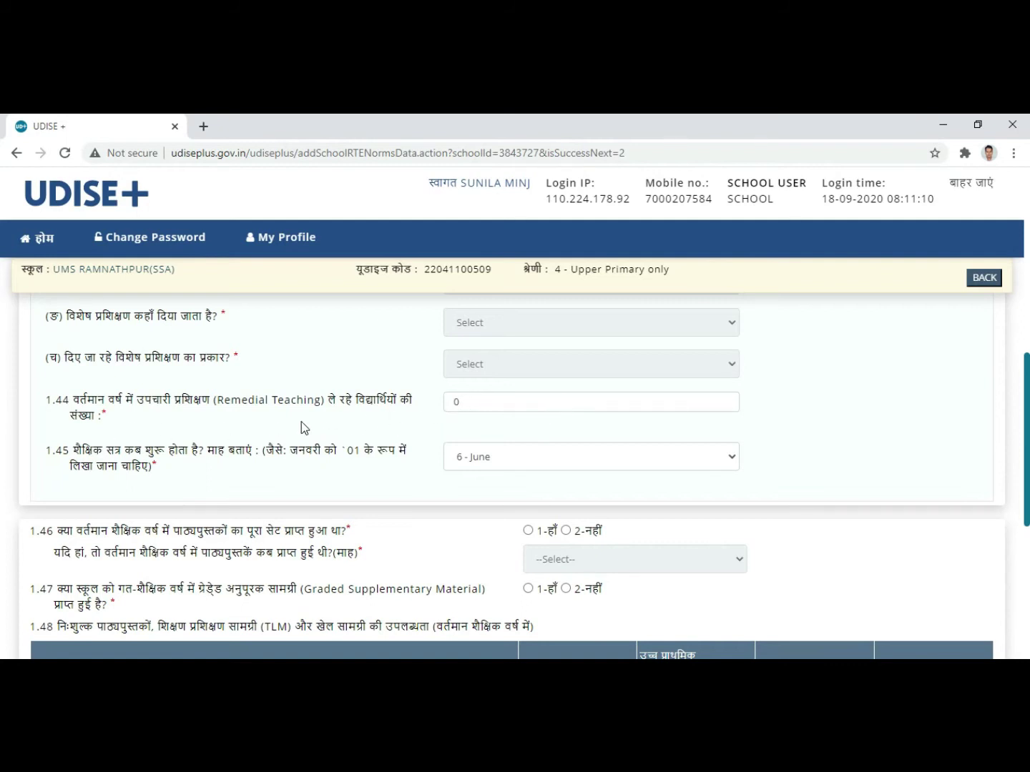
scroll(314, 408, up, 1)
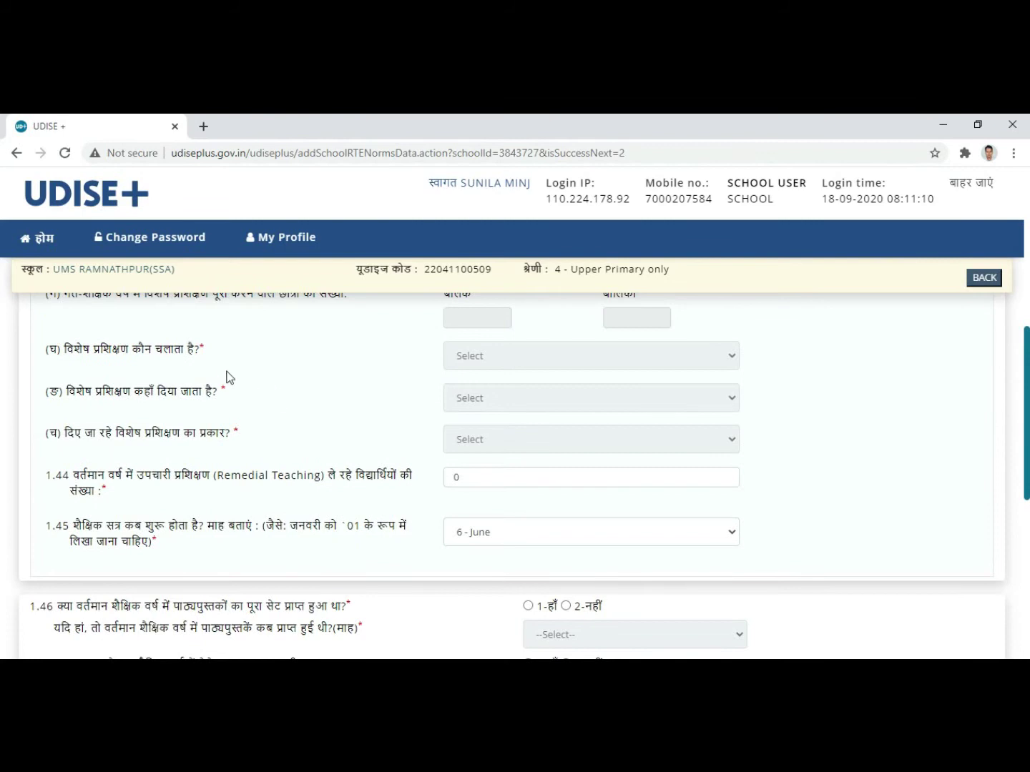
scroll(428, 347, up, 1)
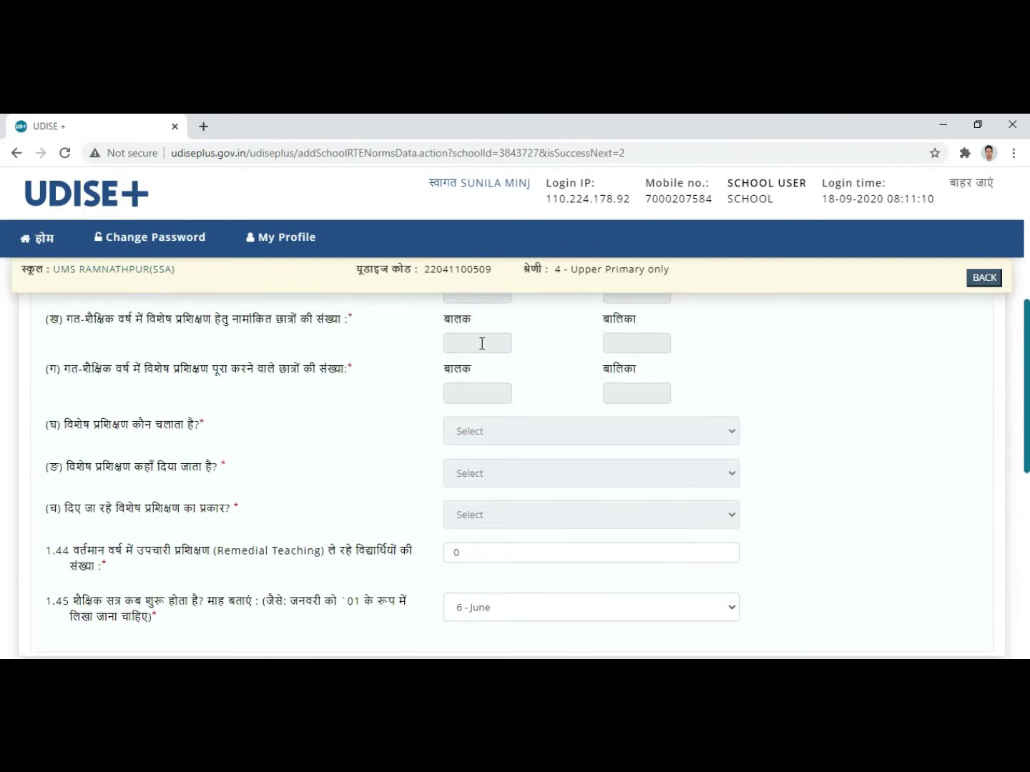
scroll(357, 482, down, 2)
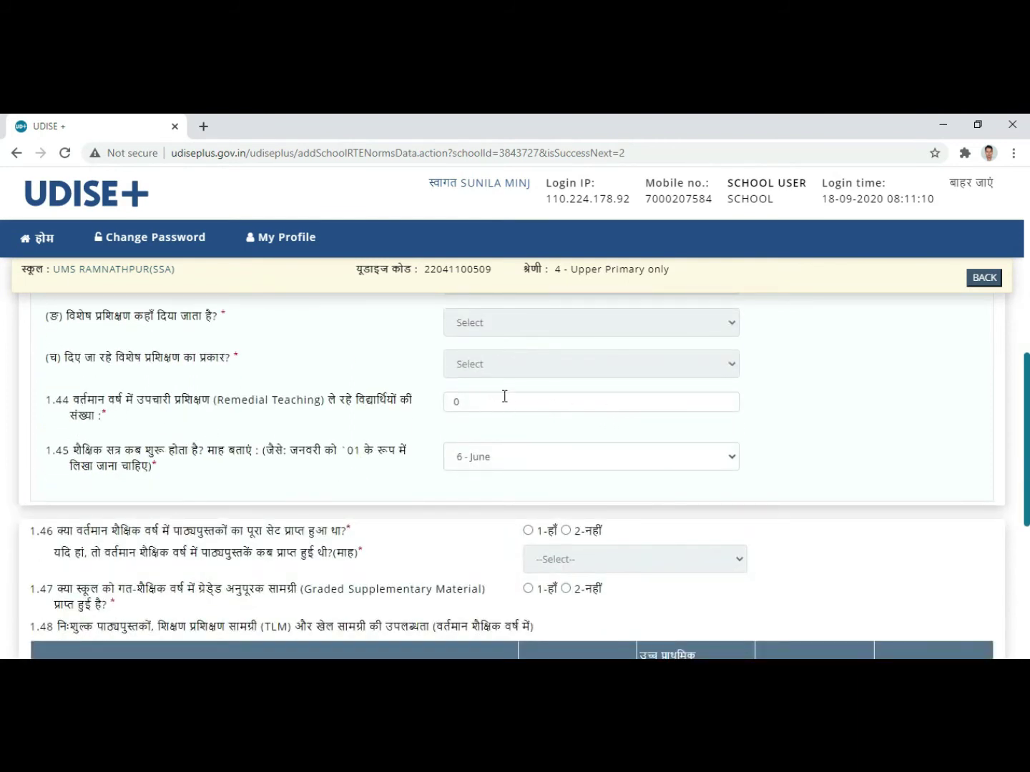
scroll(504, 396, down, 1)
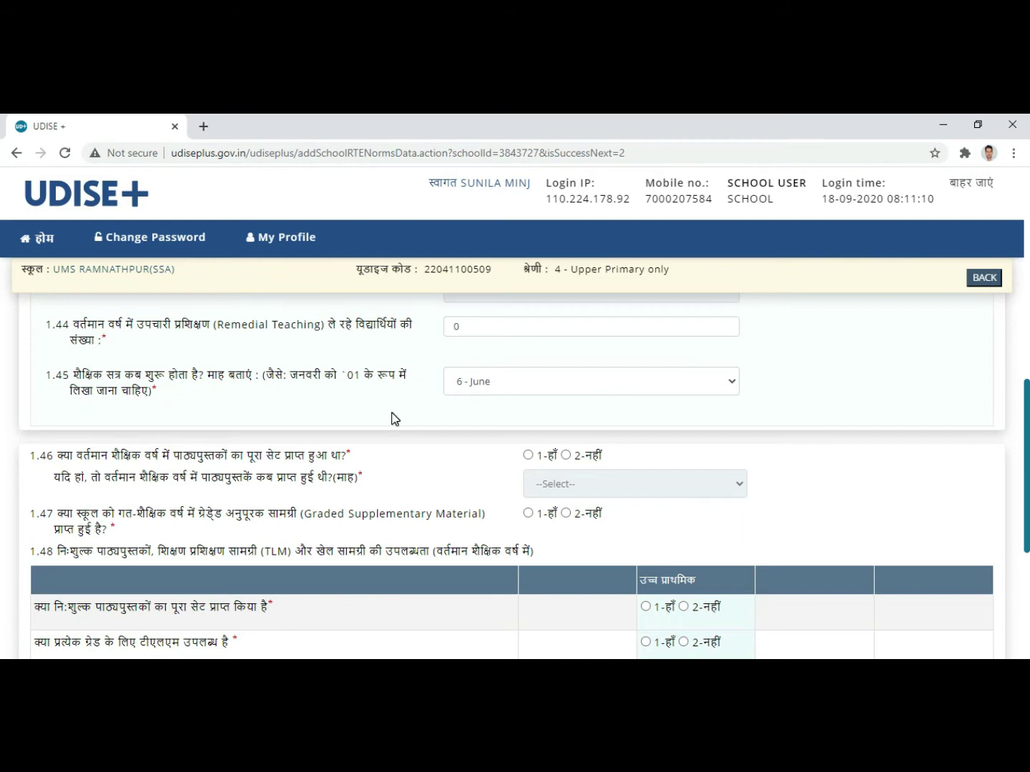
scroll(395, 410, down, 1)
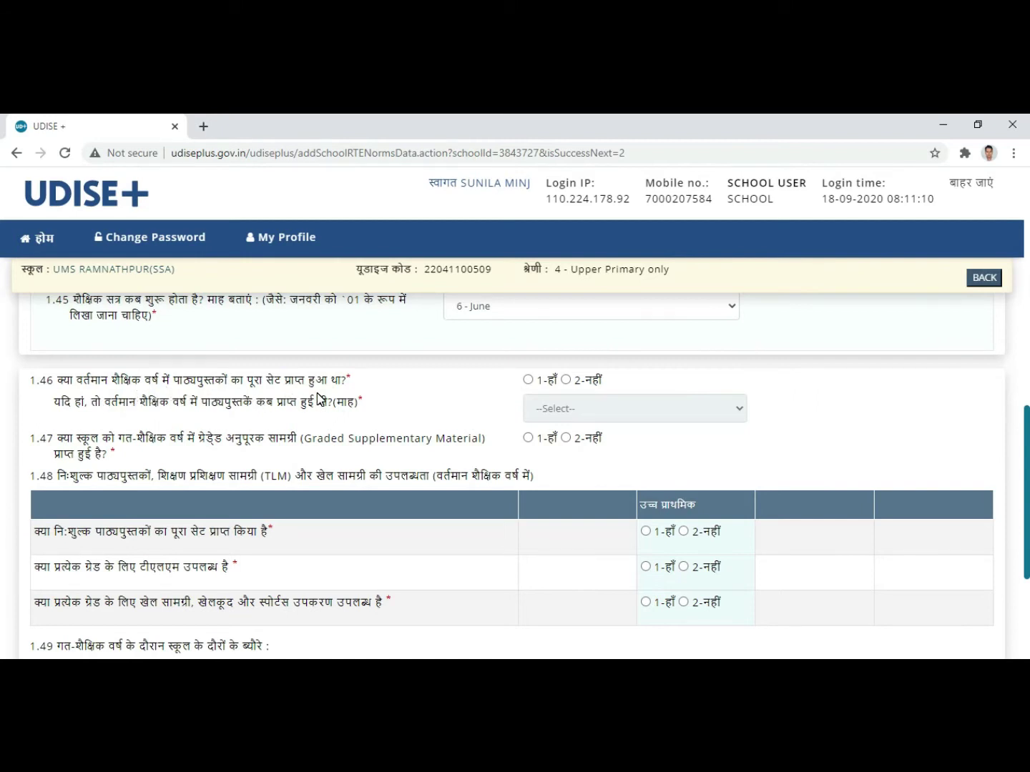
click(528, 379)
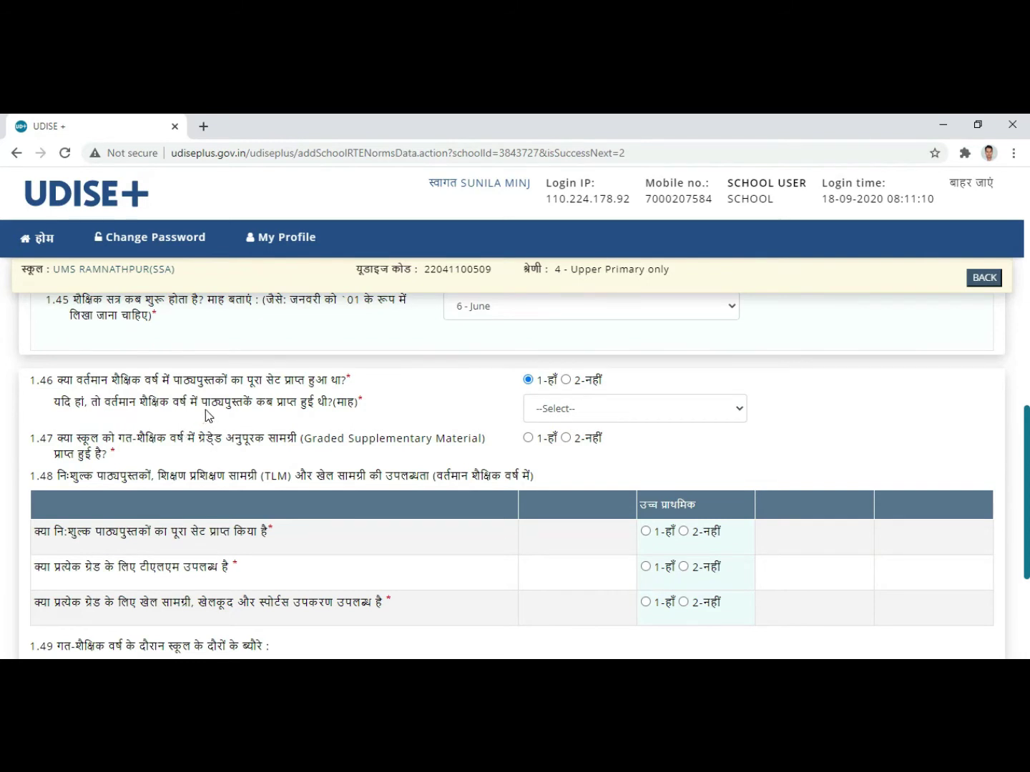
Step: Record textbooks received in '6 - June' and answer '2-नहीं' for 1.47
click(729, 411)
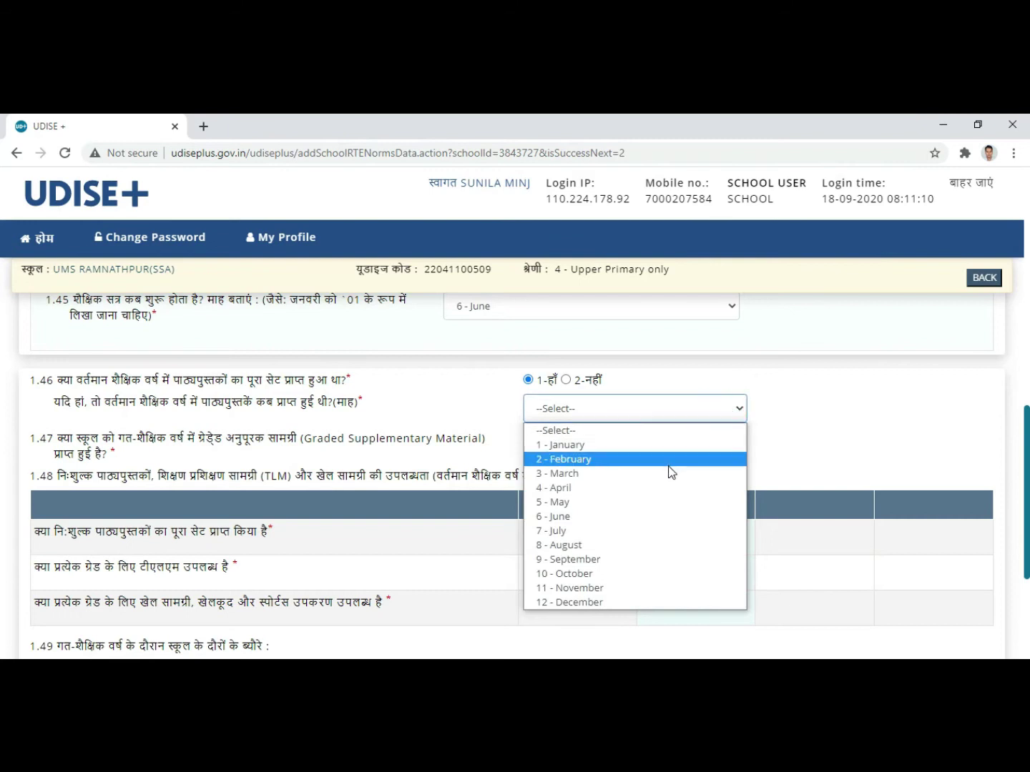
click(579, 517)
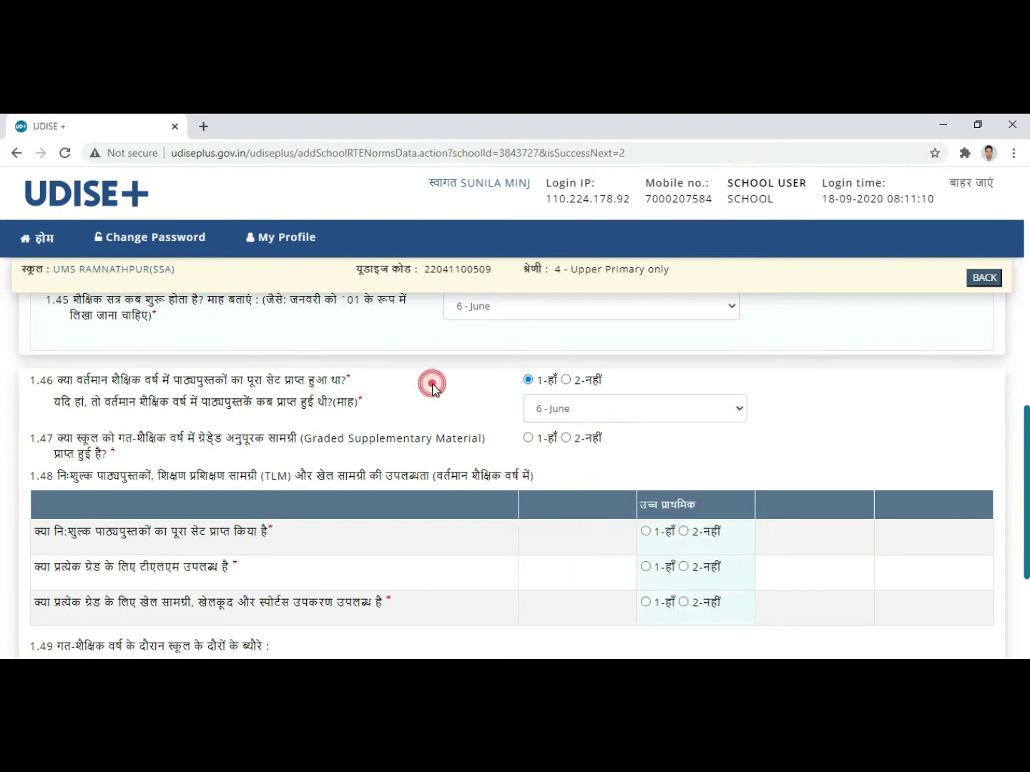
scroll(434, 390, down, 1)
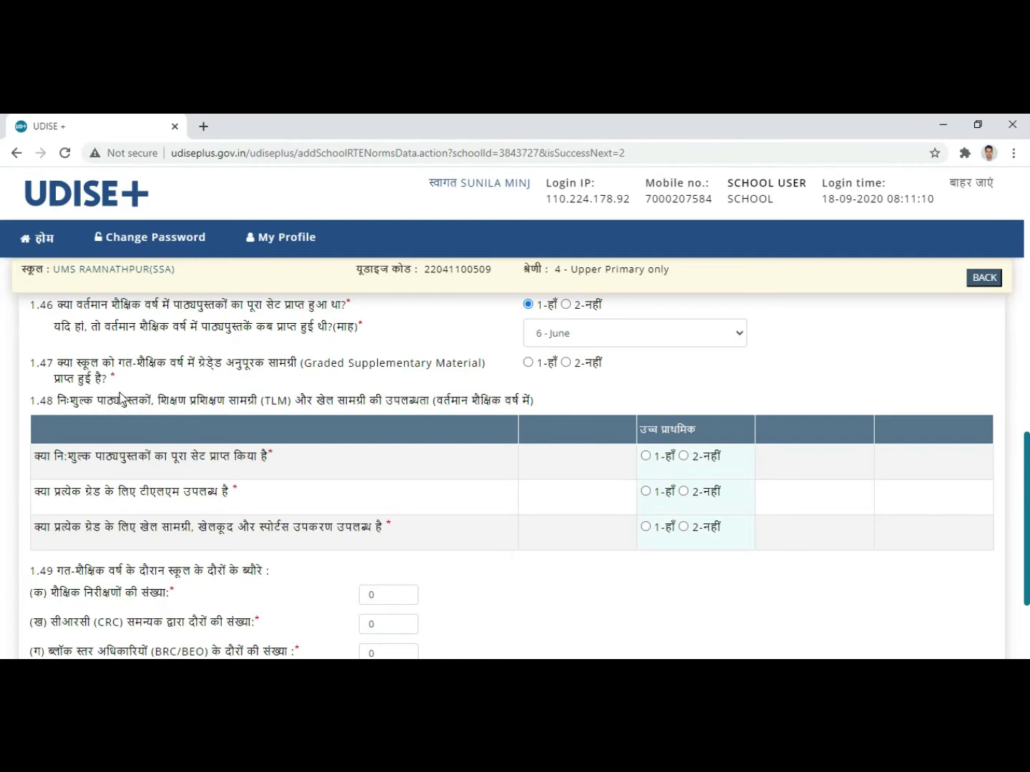
click(566, 363)
Step: Mark all three 1.48 rows '1-हाँ': free textbooks, TLM, and play/sports equipment
scroll(449, 411, down, 1)
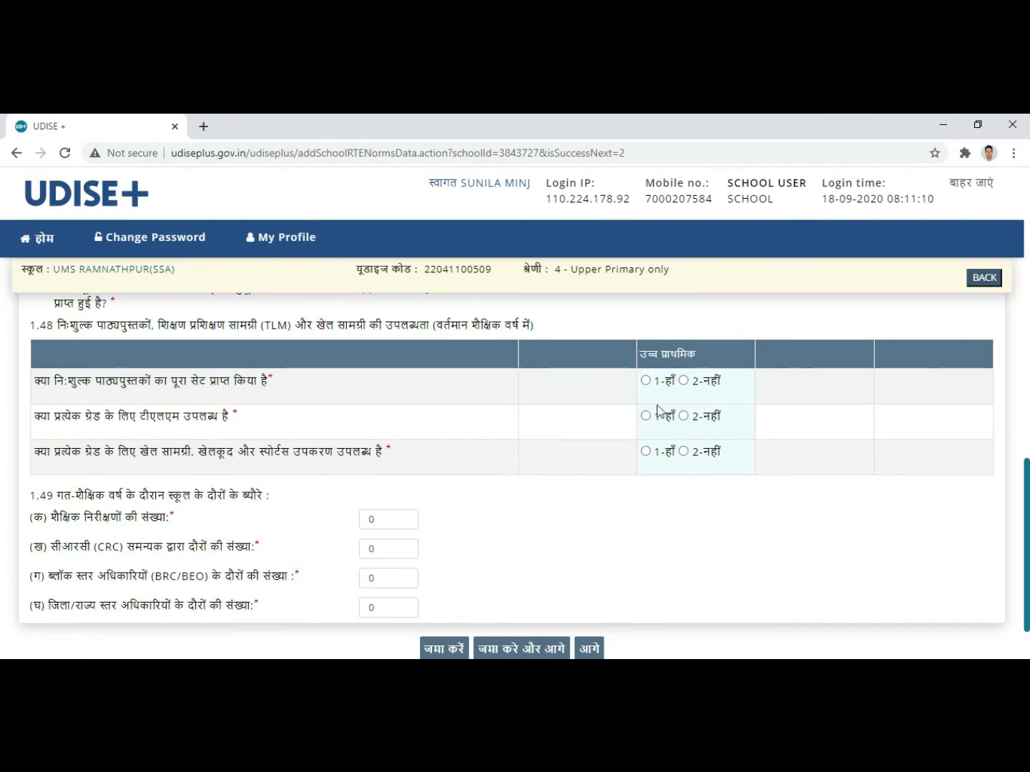
click(645, 381)
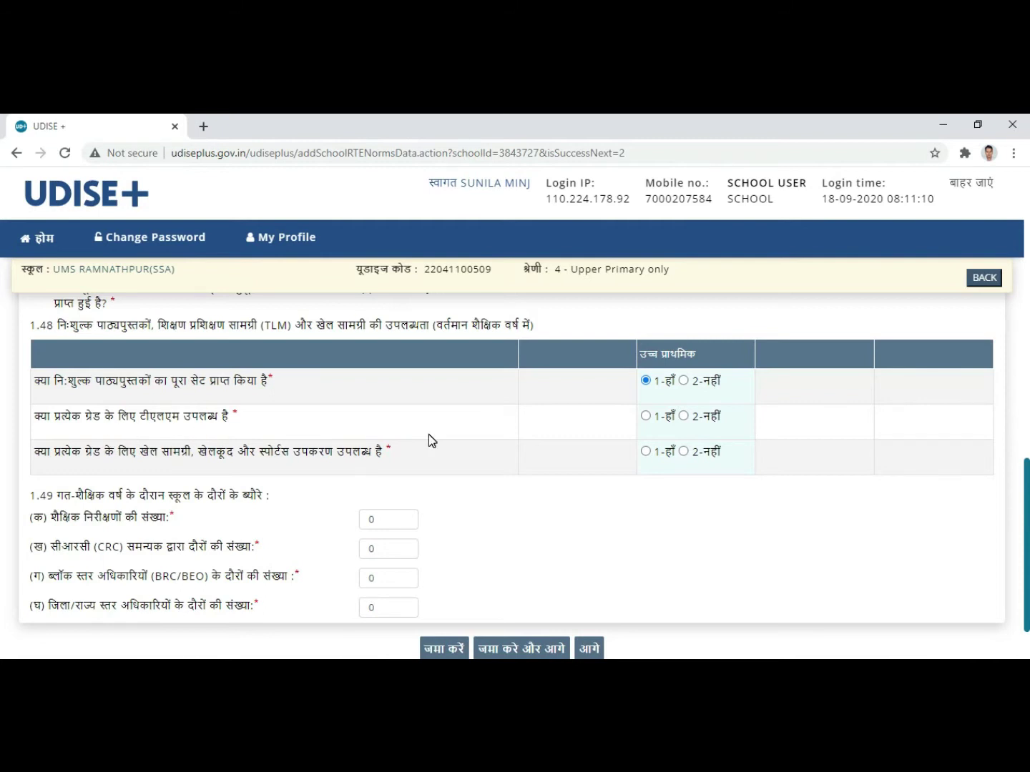
click(647, 415)
click(646, 453)
scroll(525, 437, down, 2)
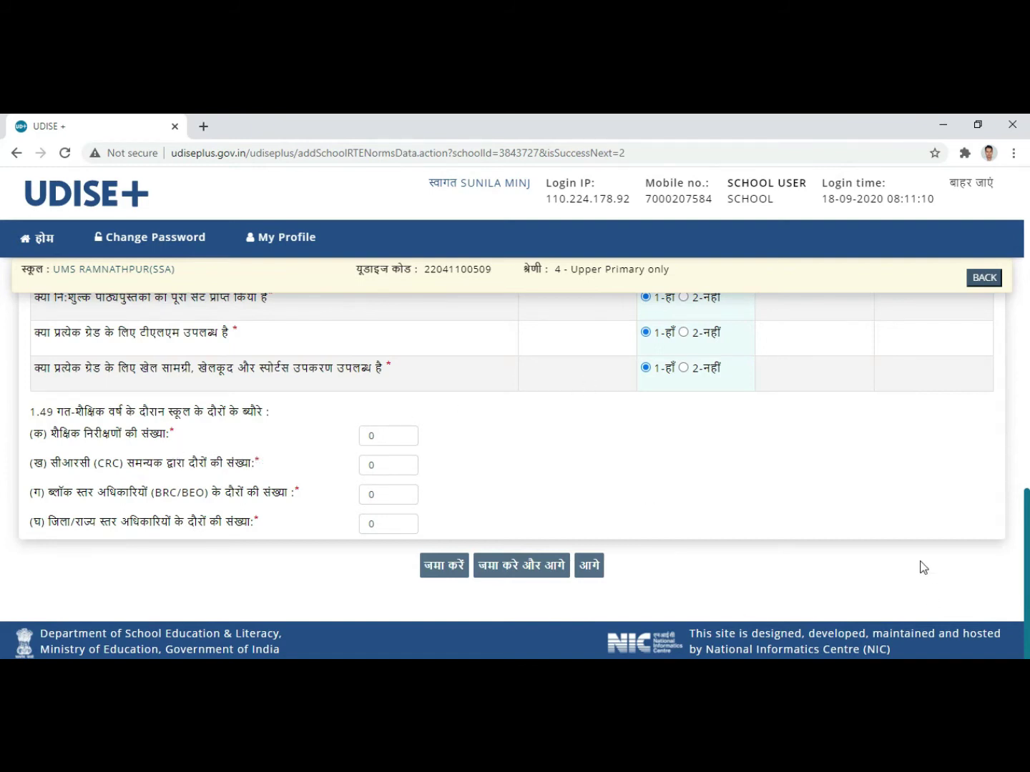
click(809, 668)
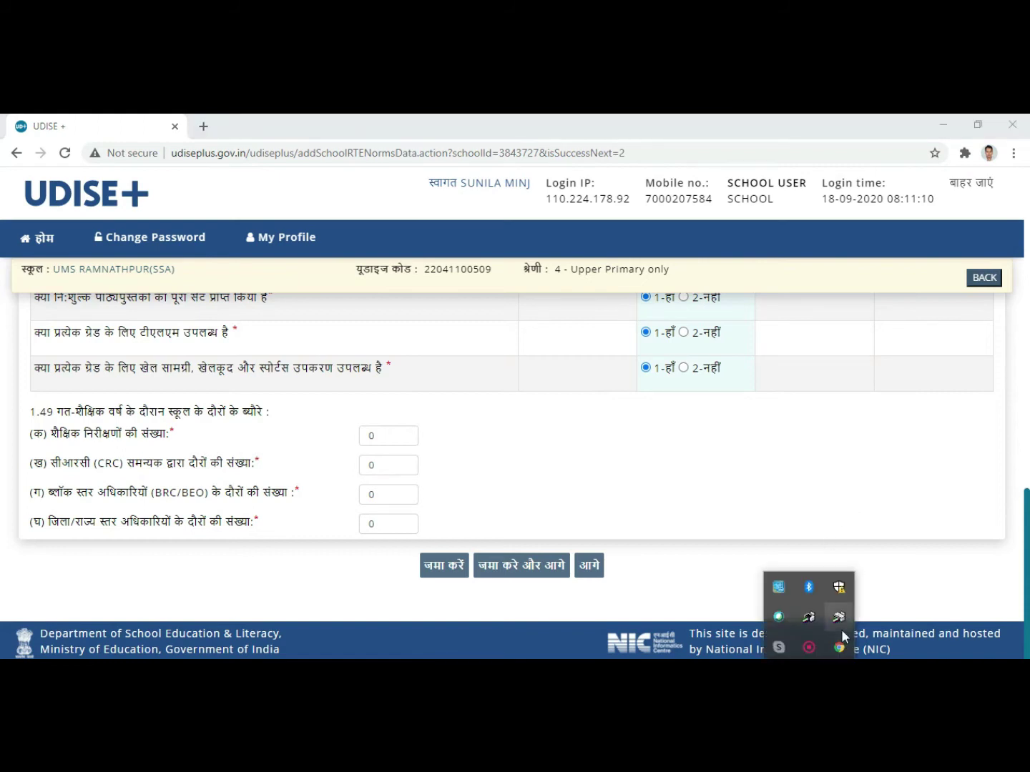
click(808, 647)
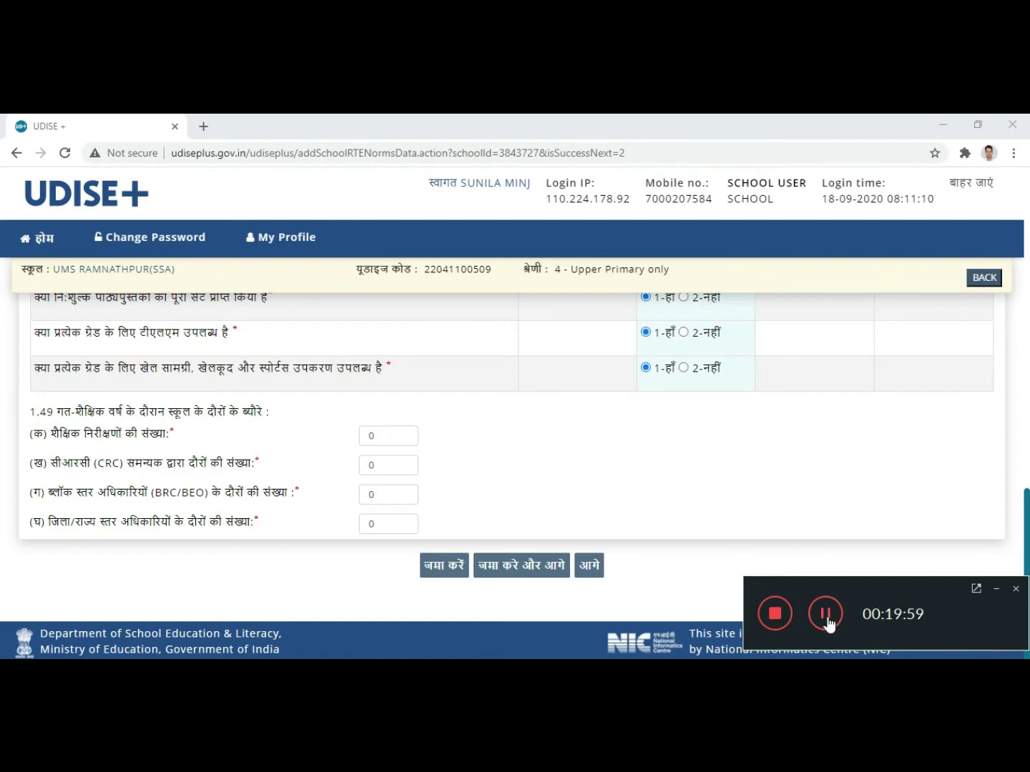
click(996, 588)
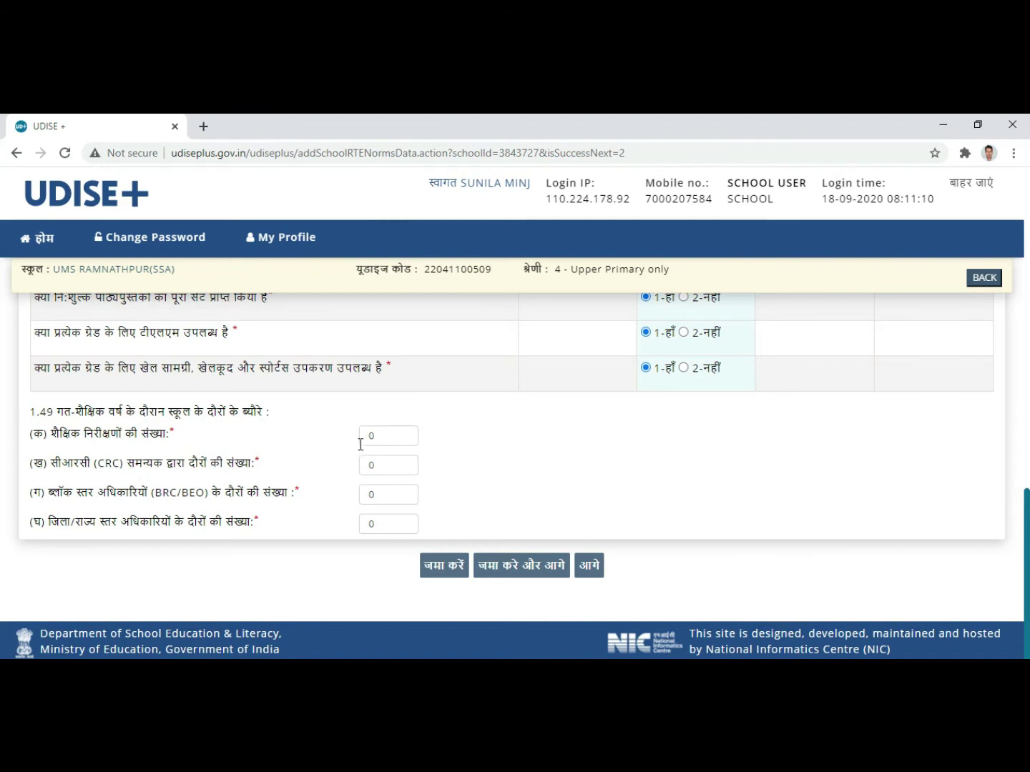
Step: Enter 1.49 visit counts: 02 inspections, 10 CRC, 05 BRC/BEO, 02 district/state
click(381, 435)
text(2)
click(389, 463)
key(BackSpace)
text(10)
click(392, 493)
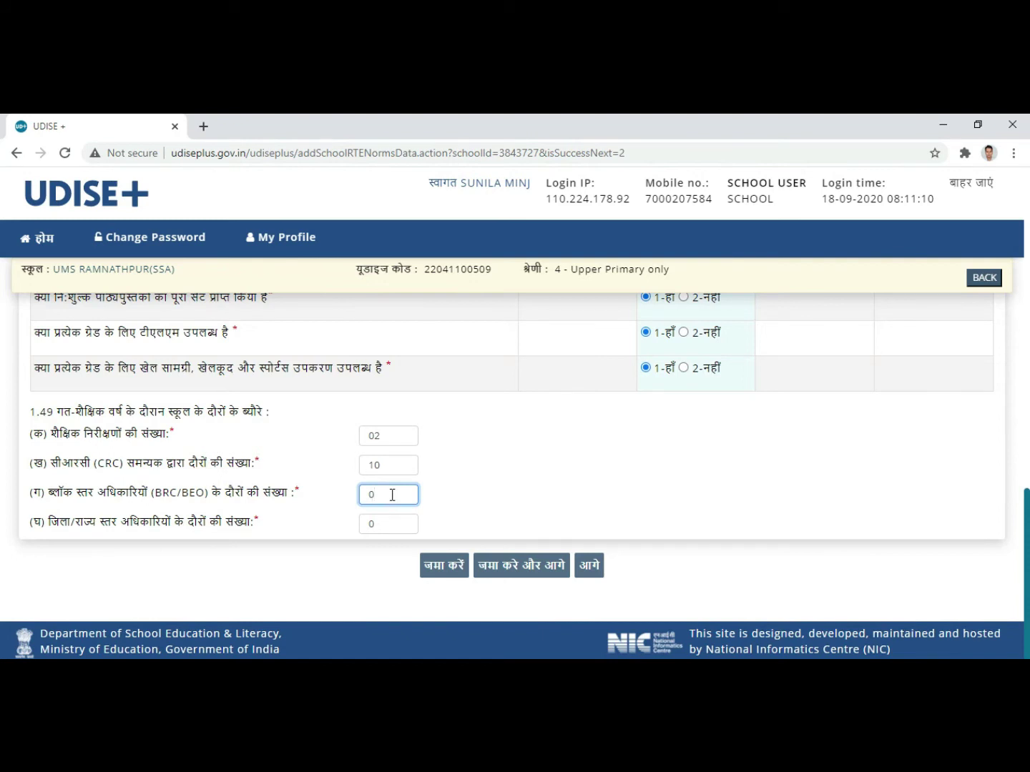
text(5)
click(392, 523)
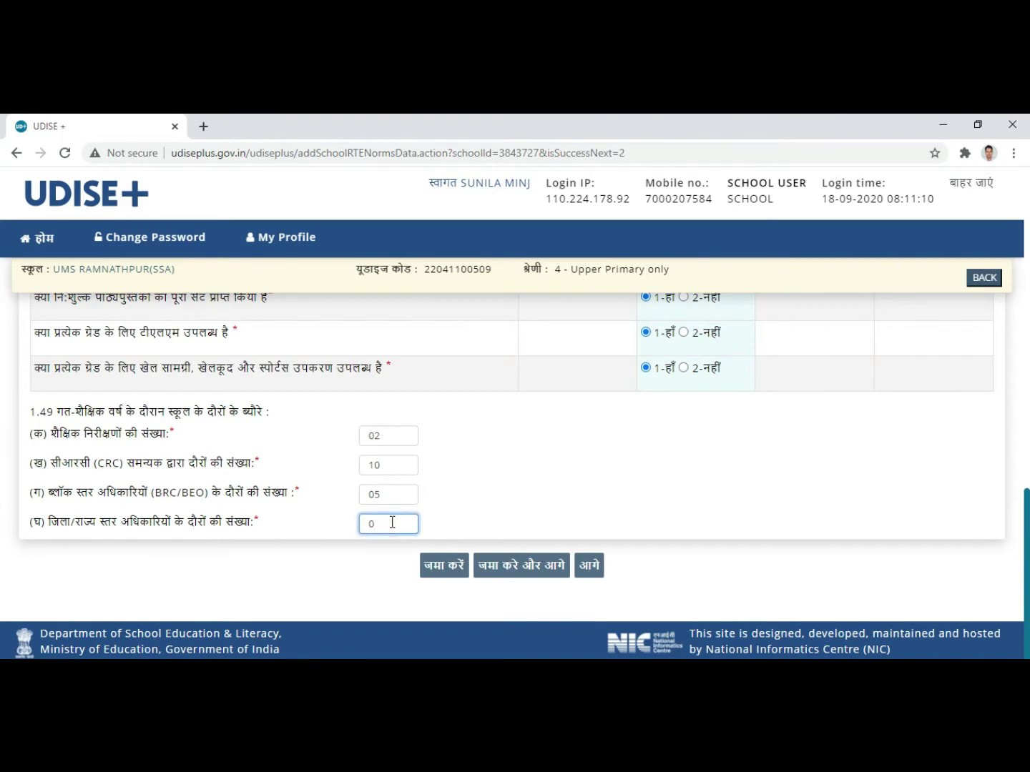
text(2)
Step: Submit the RTE norms form with 'जमा करे और आगे'
scroll(659, 499, up, 5)
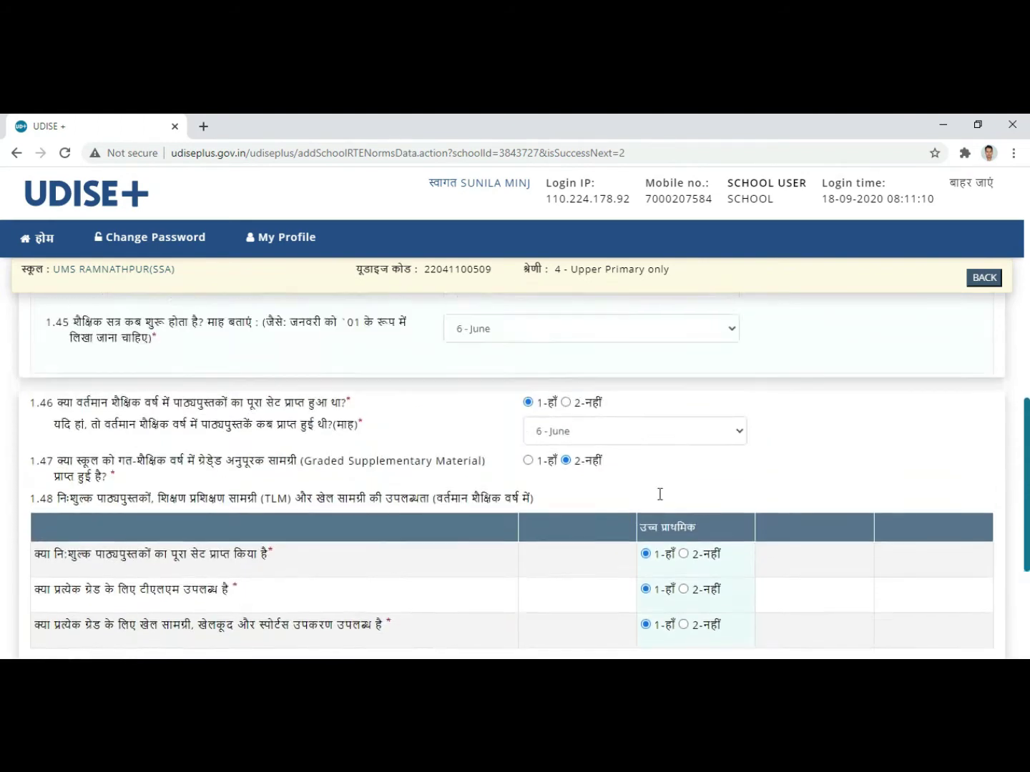
scroll(660, 501, down, 5)
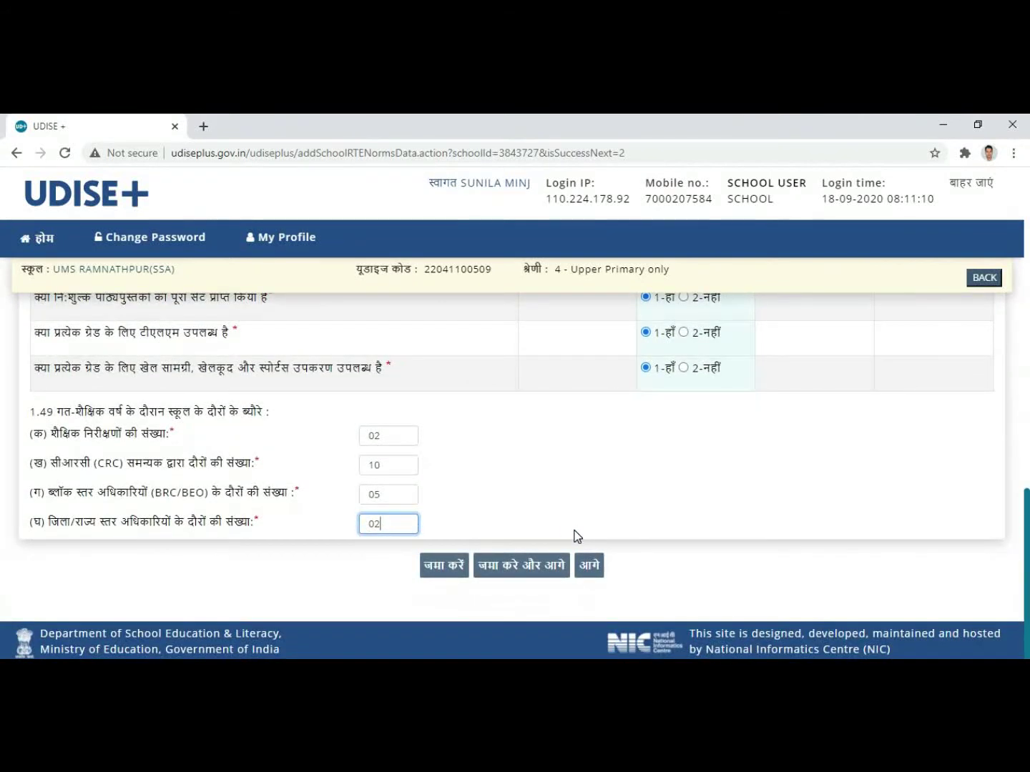
click(532, 571)
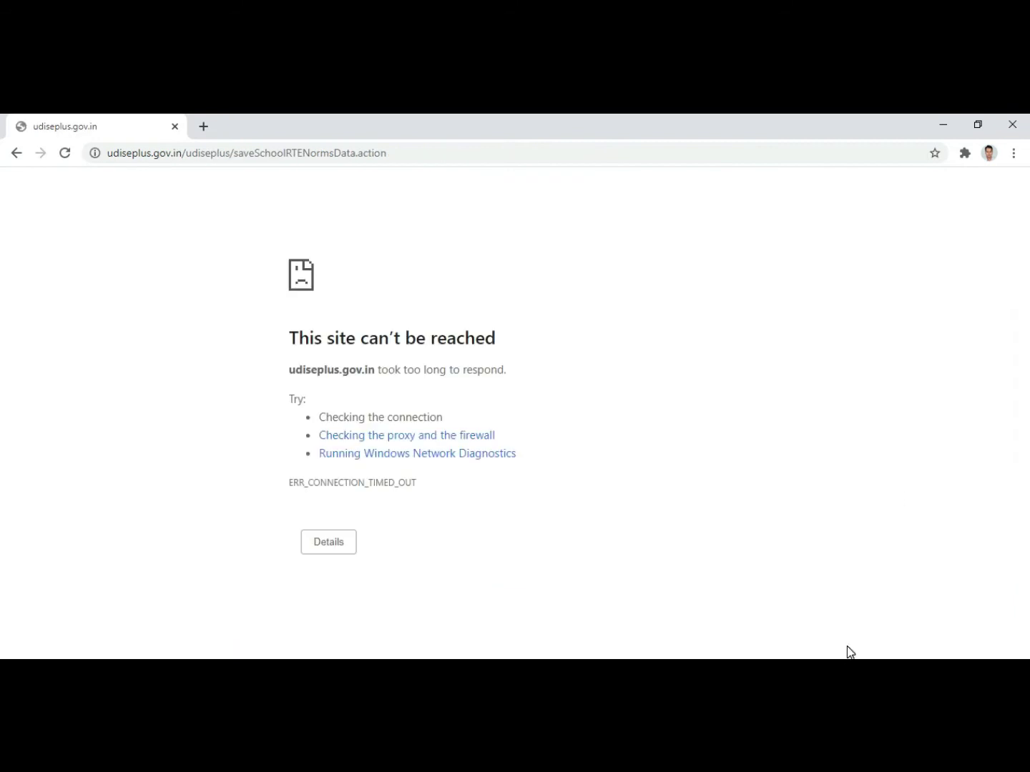
Step: Open the screen recorder's controls from the system tray's hidden icons
click(808, 668)
right_click(809, 647)
click(884, 651)
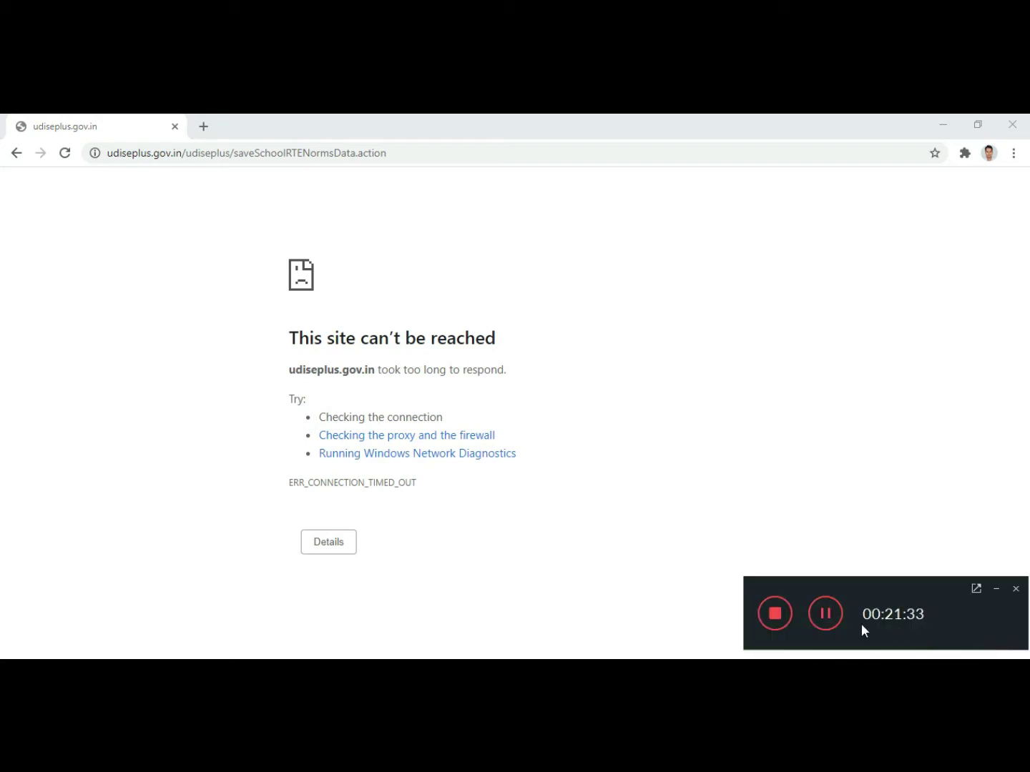
click(823, 621)
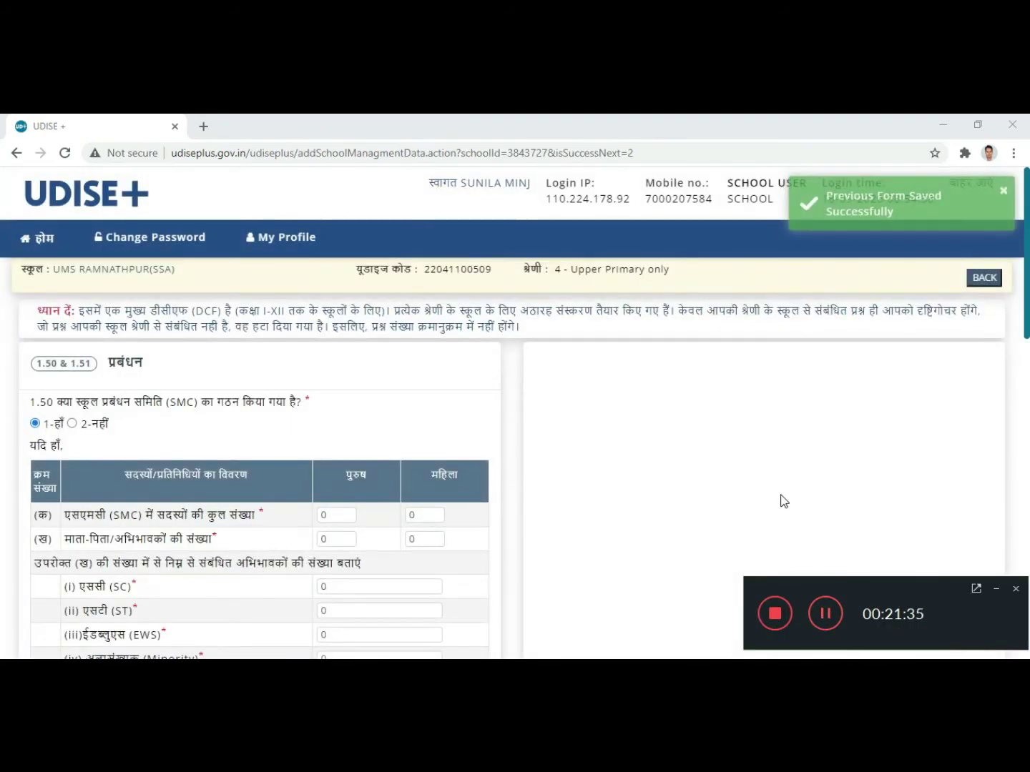
Step: Enter SMC members as 08 male, 09 female, and parents/guardians as 07 male, 06 female
click(996, 589)
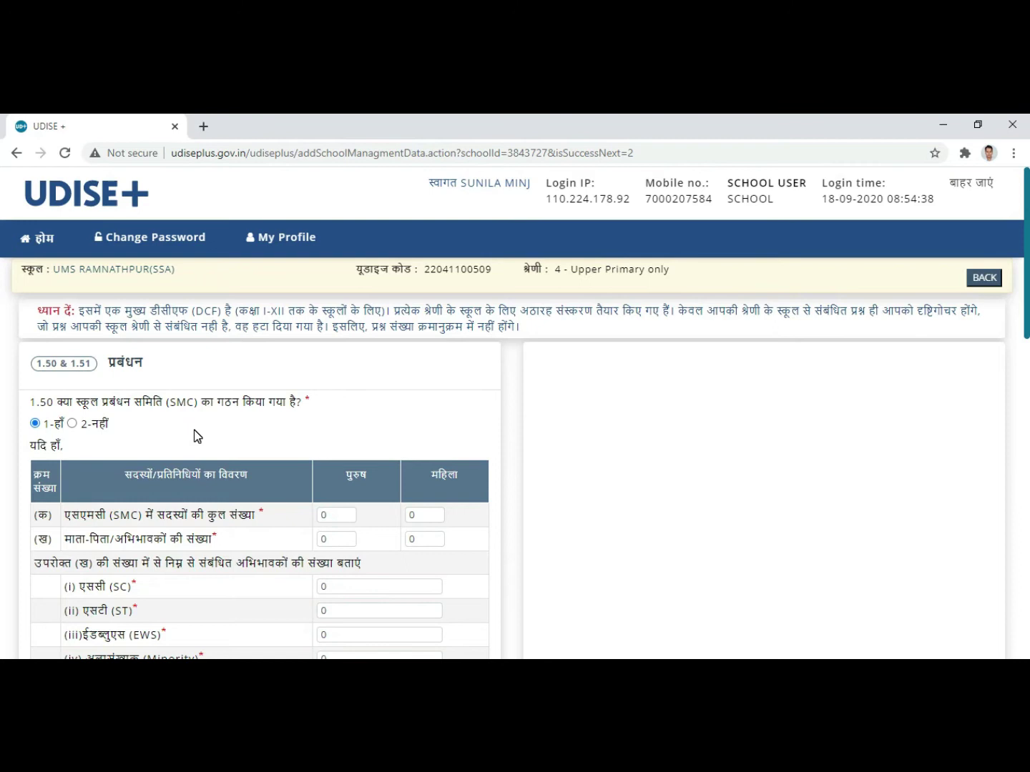
scroll(194, 429, down, 1)
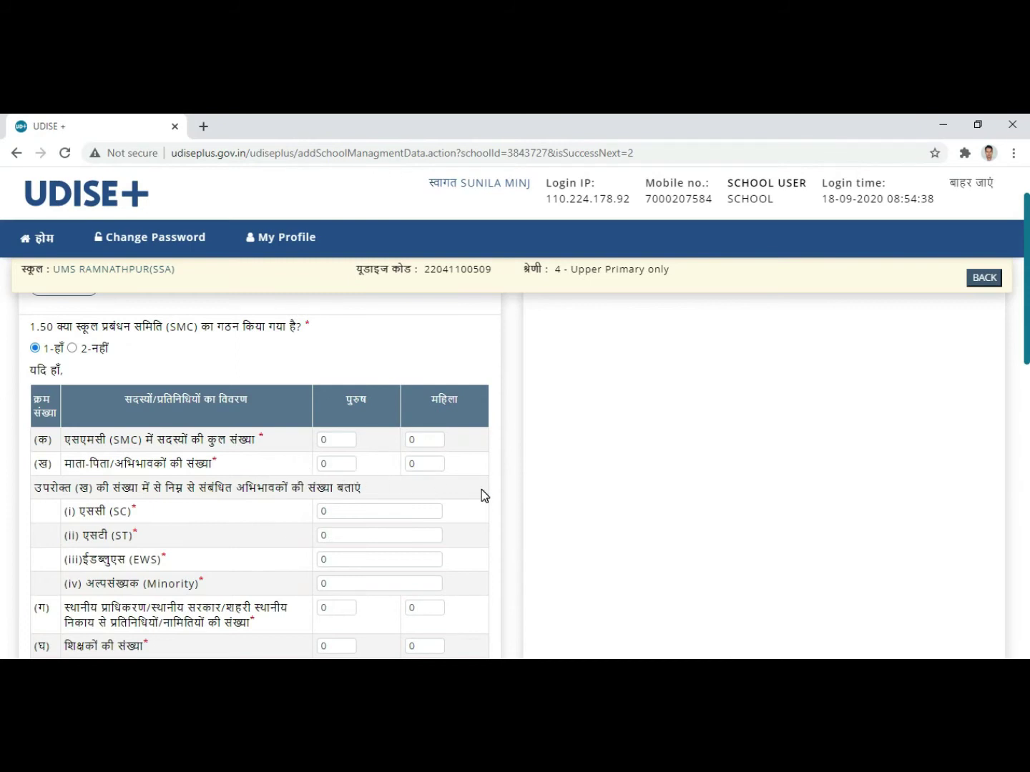
click(339, 436)
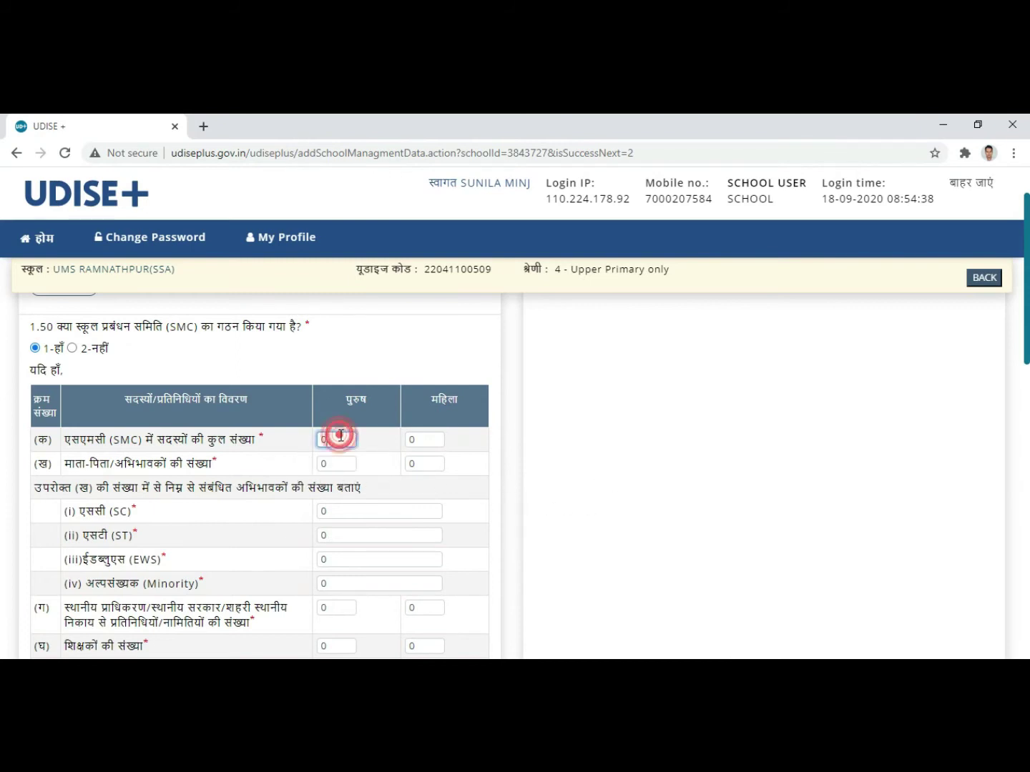
text(8)
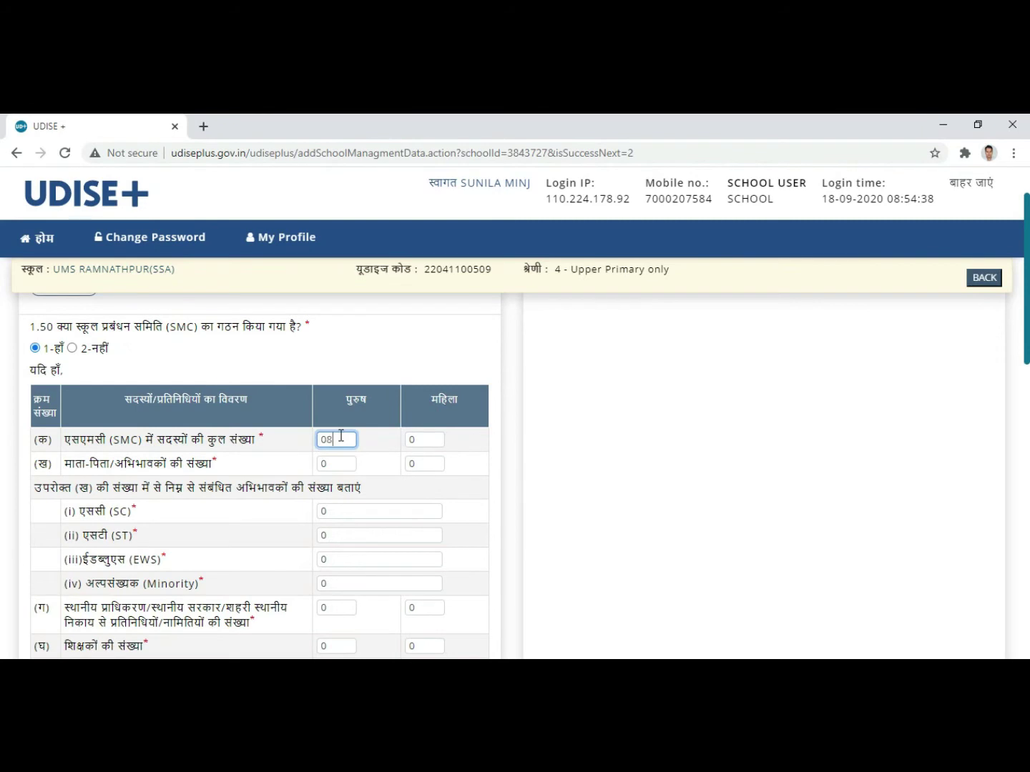
click(436, 437)
text(9)
click(347, 460)
text(7)
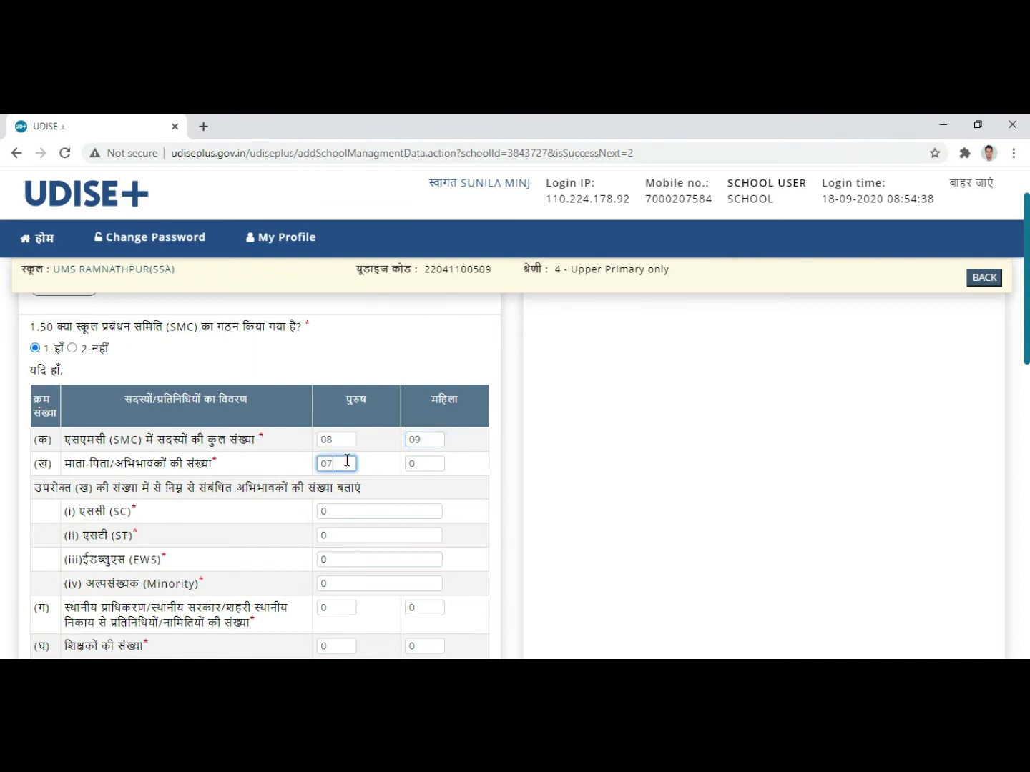
click(425, 464)
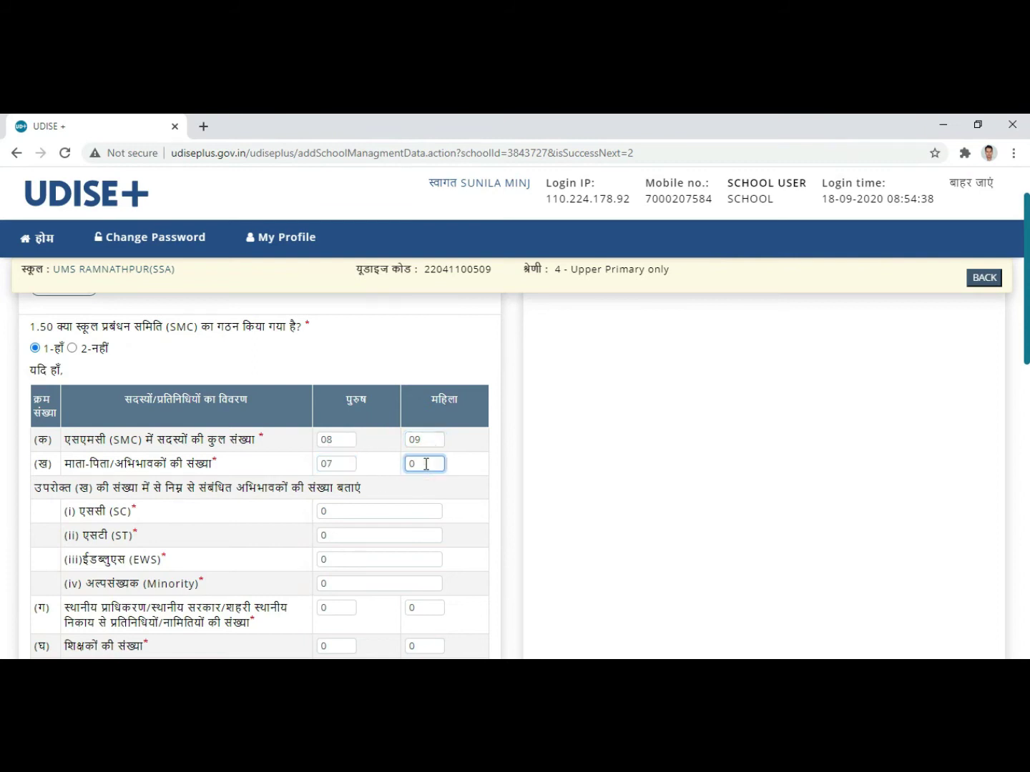
text(6)
scroll(322, 517, down, 1)
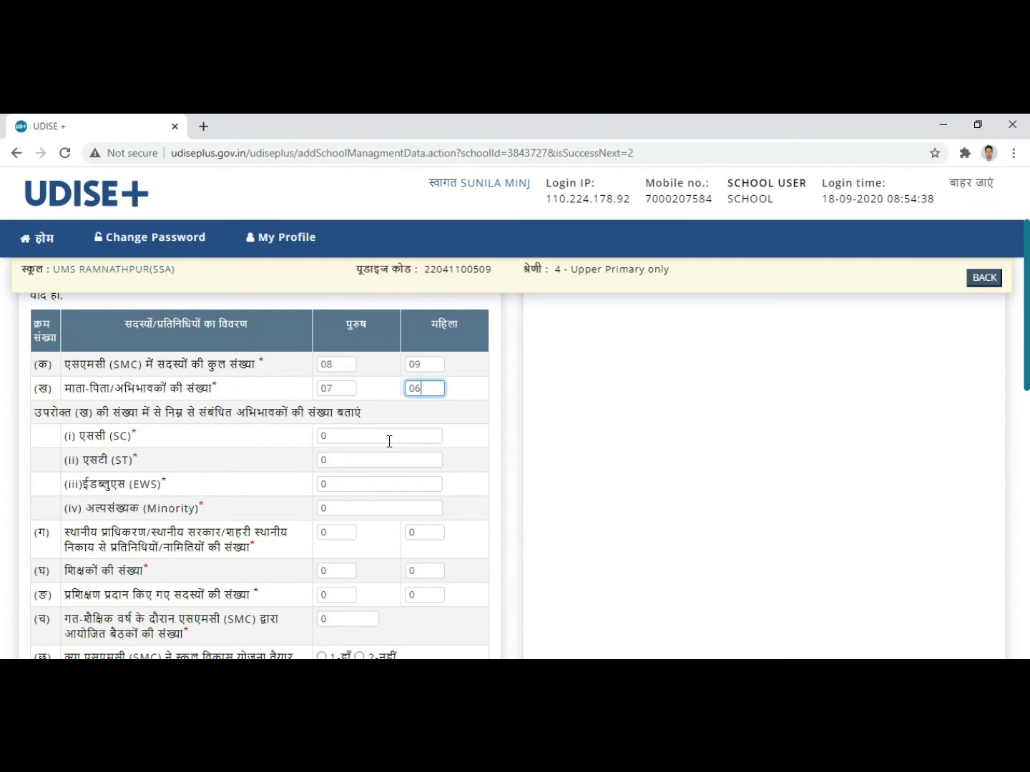
Step: Enter 10 ST parents and 03 minority parents in the SMC table
click(346, 438)
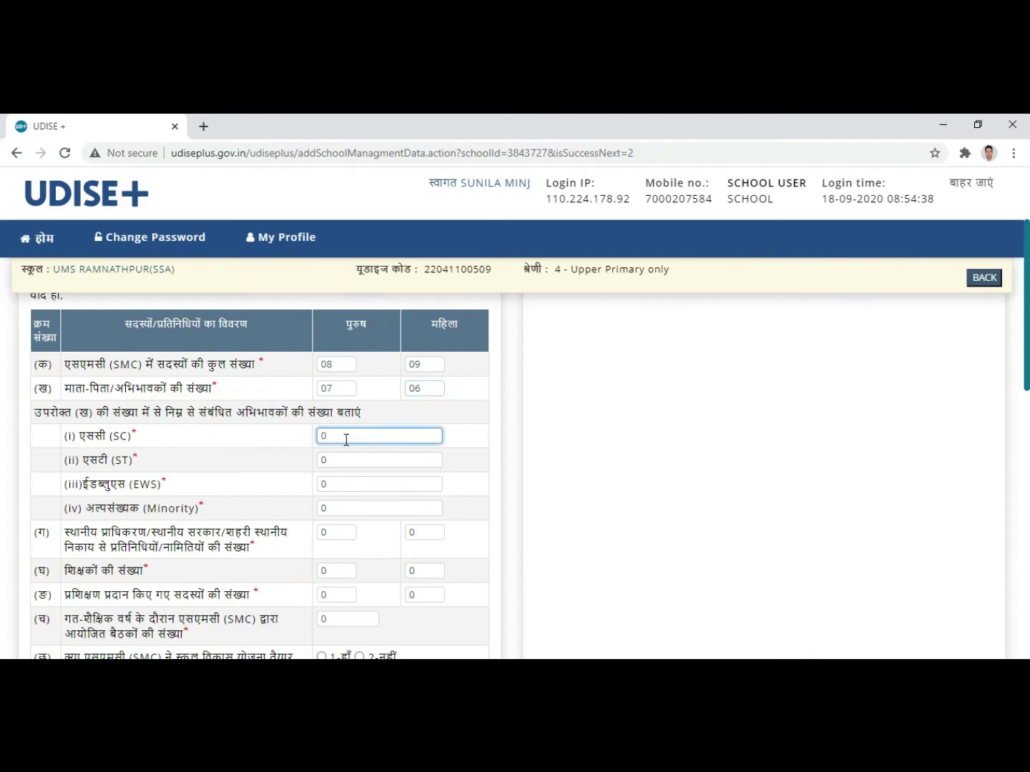
click(346, 462)
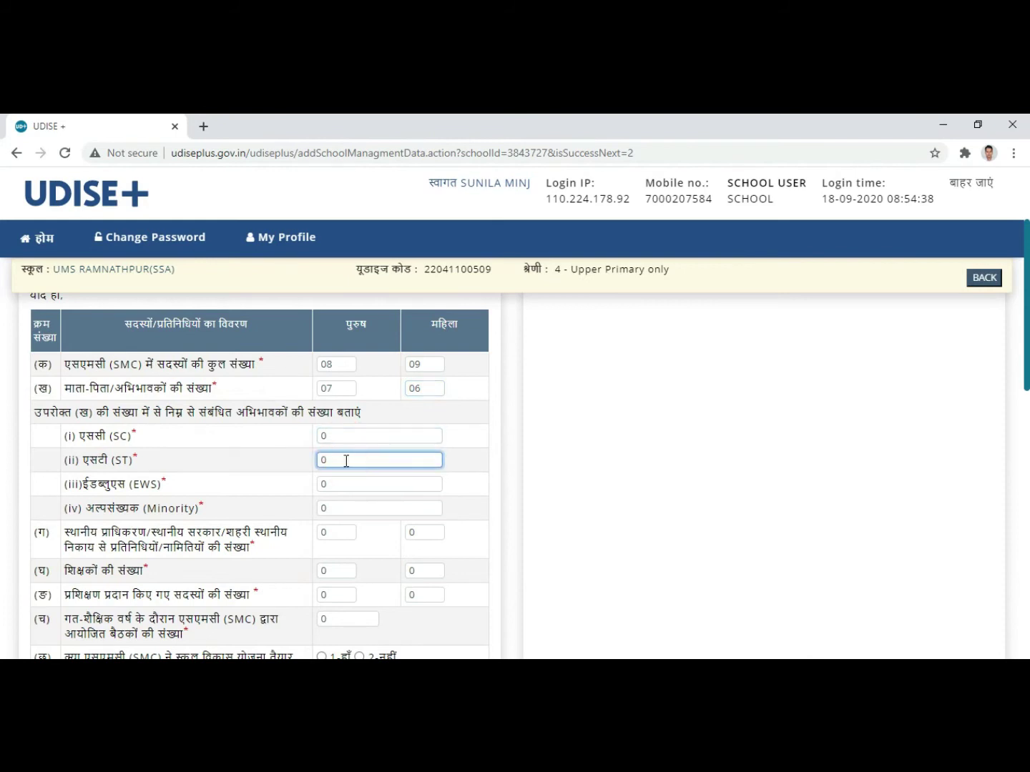
text(1)
key(BackSpace)
key(BackSpace)
text(10)
click(339, 508)
text(33)
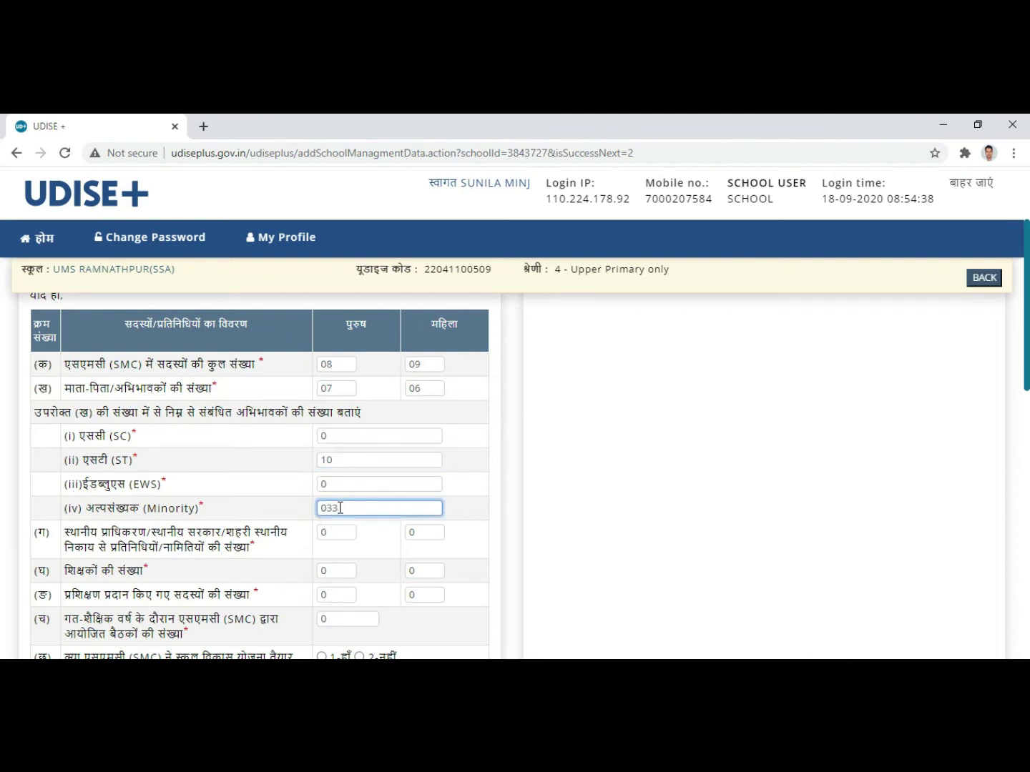
click(476, 529)
scroll(482, 494, down, 1)
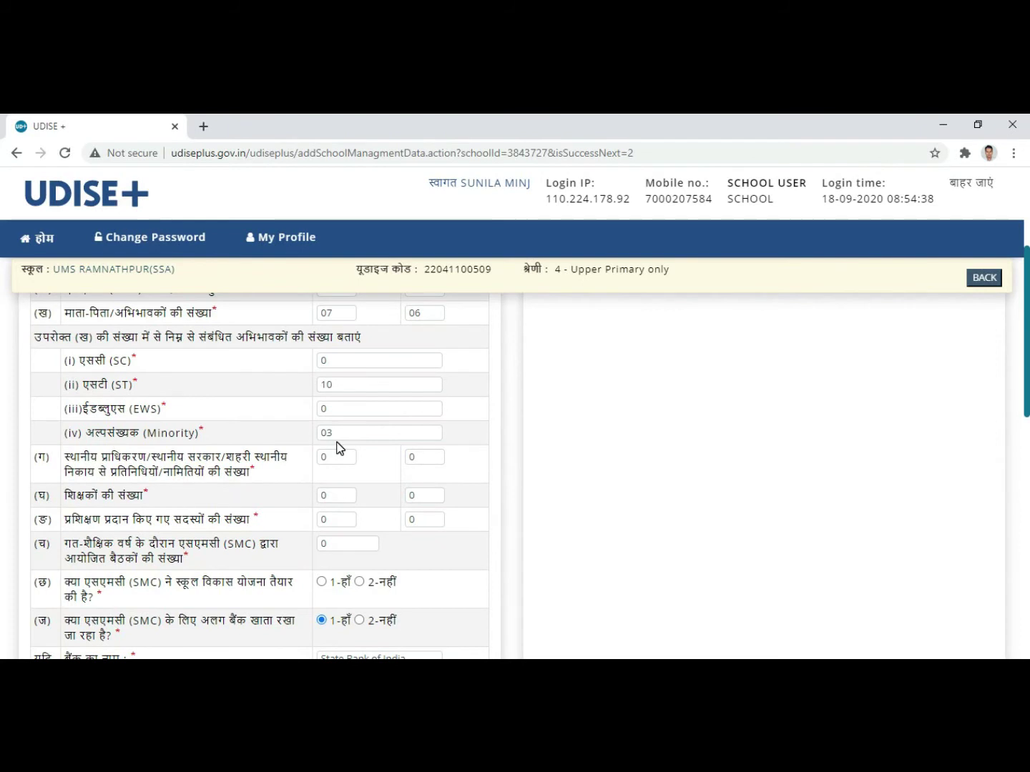
scroll(340, 449, down, 1)
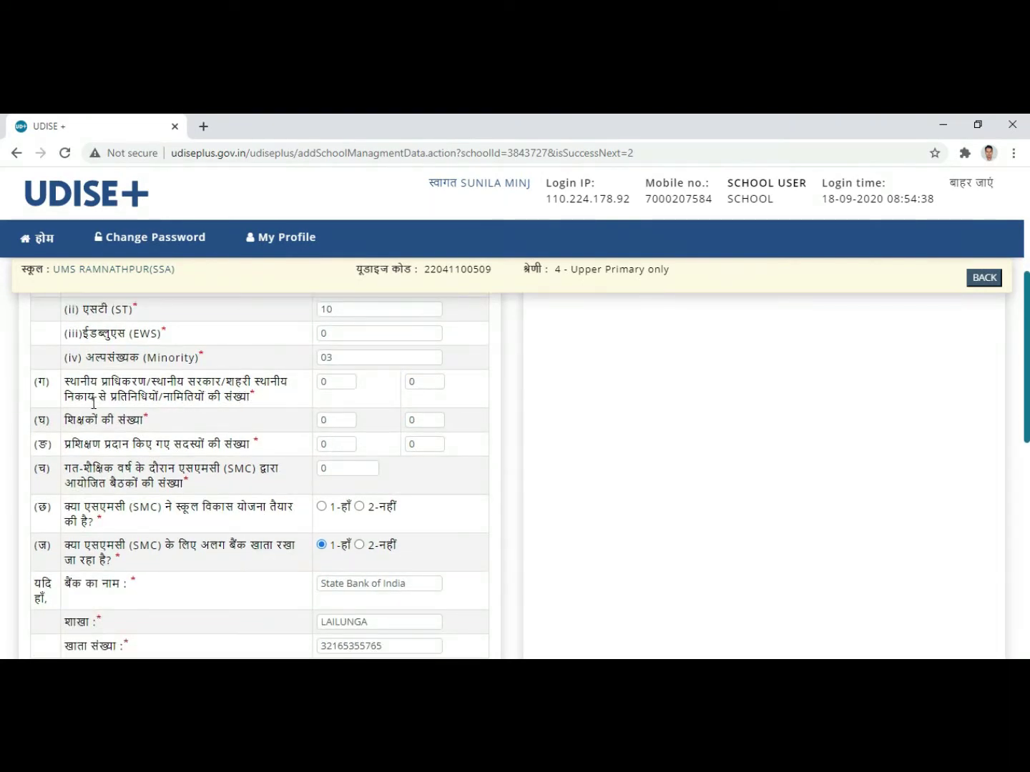
Step: Enter 01/01 male/female local-body representatives and 01 male, 03 female teachers
click(338, 383)
text(1)
click(425, 384)
text(1)
click(346, 421)
text(1)
click(434, 419)
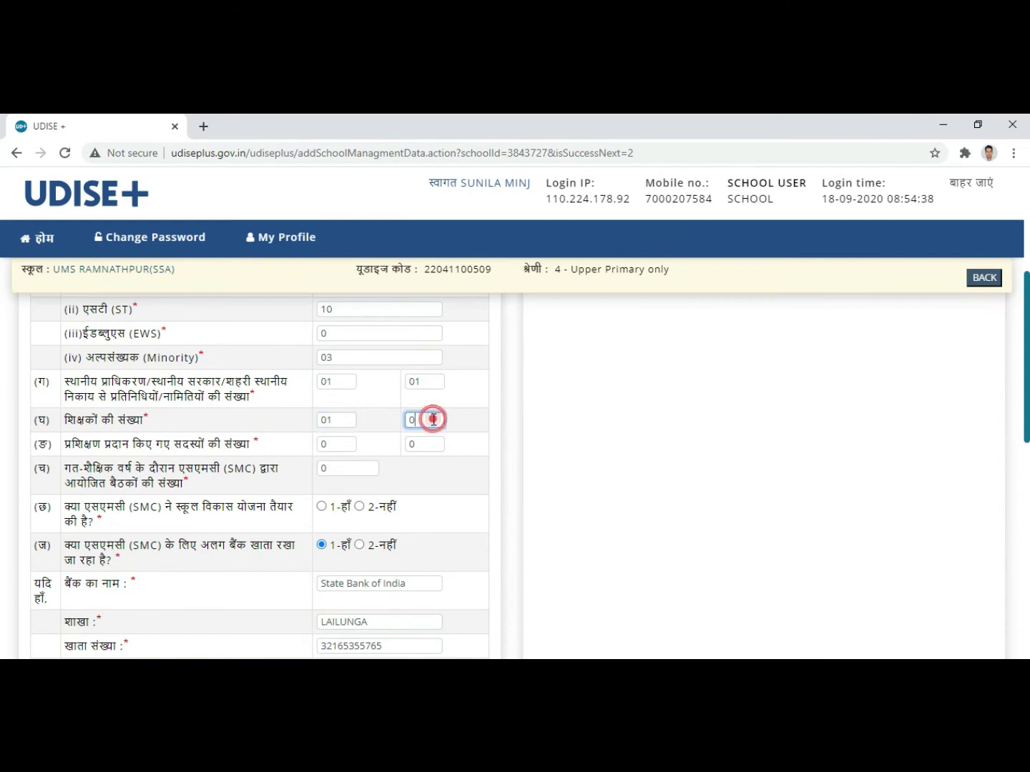
text(3)
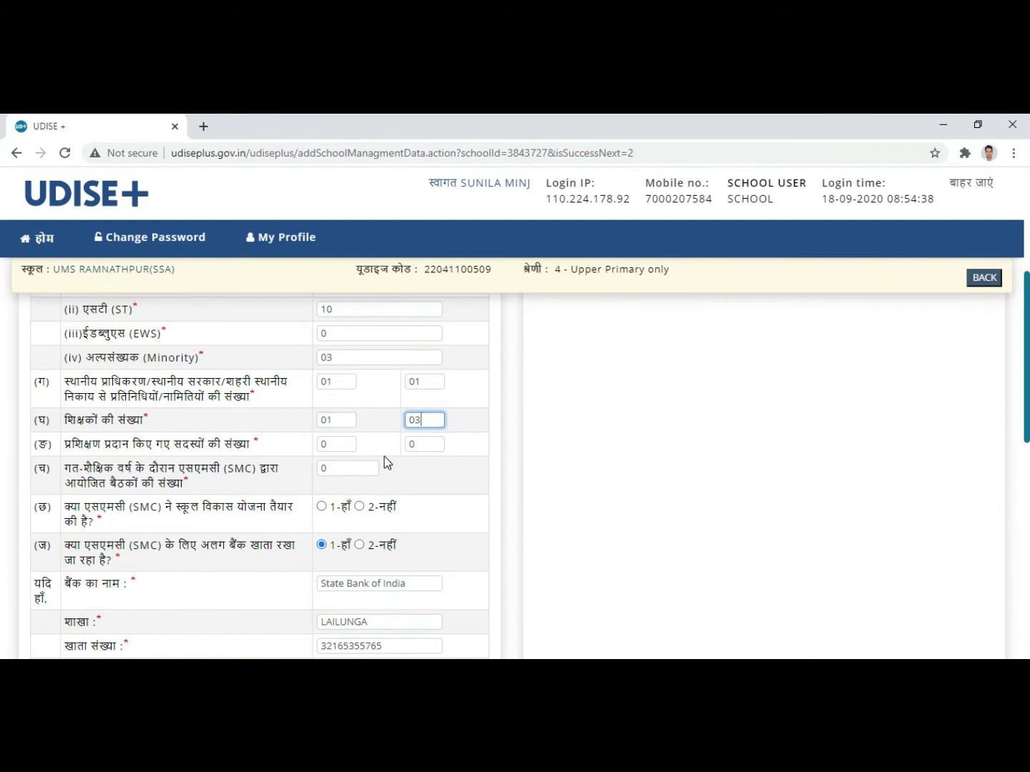
click(334, 444)
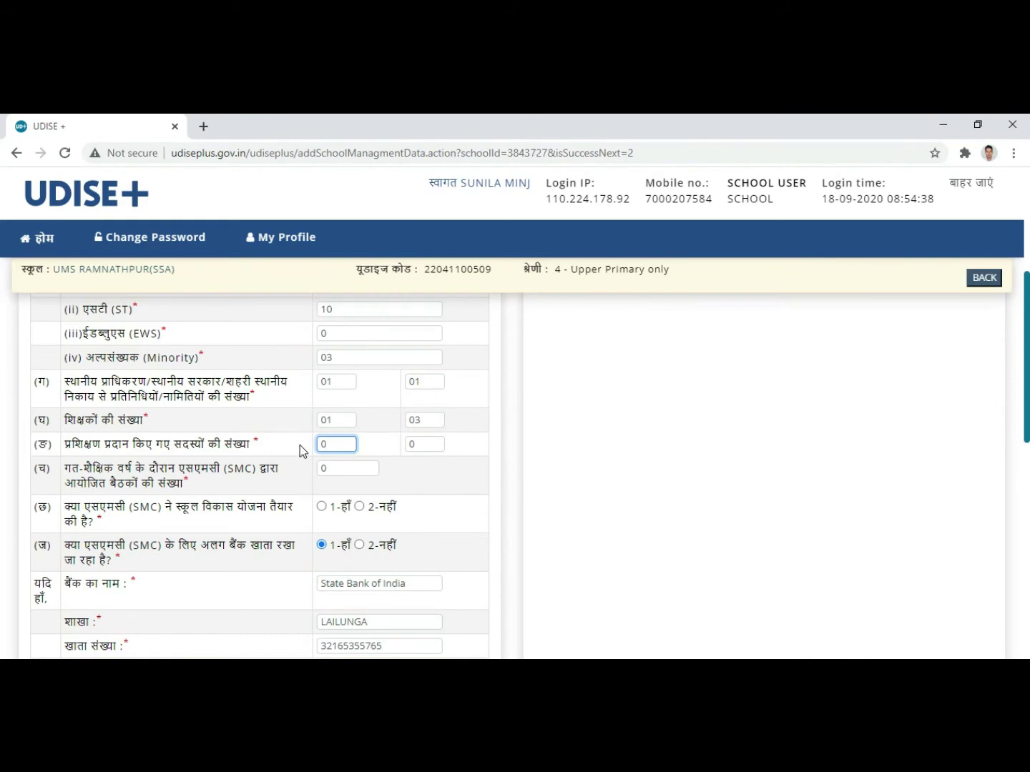
scroll(275, 423, up, 2)
scroll(275, 423, down, 2)
click(803, 656)
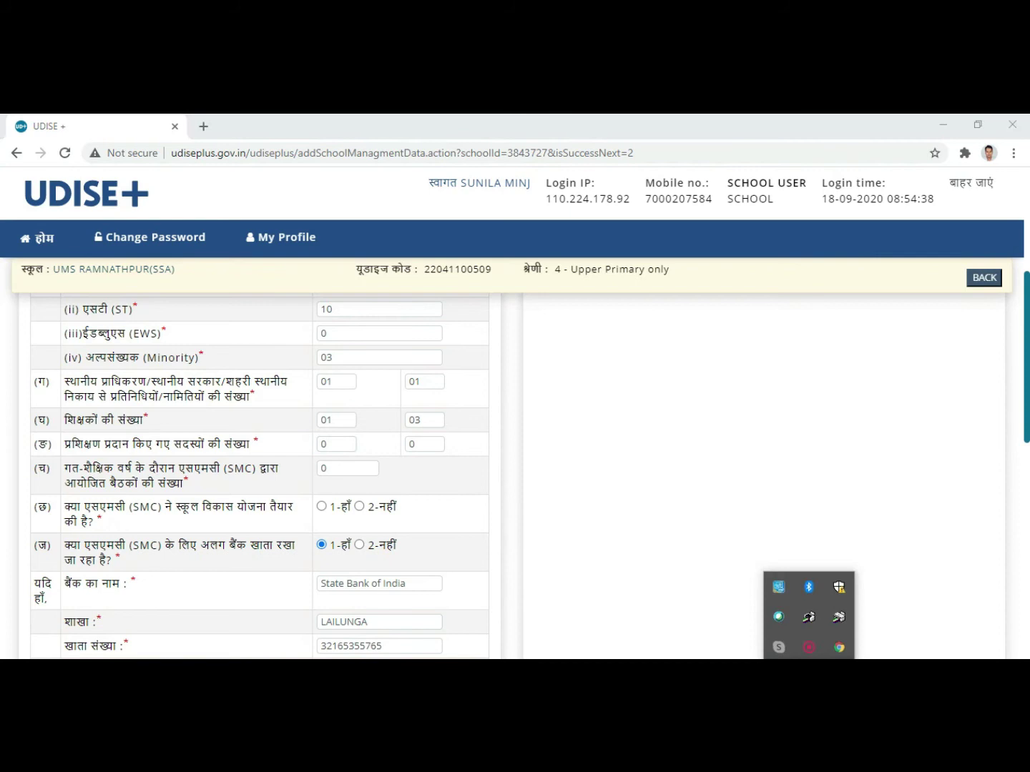
click(808, 649)
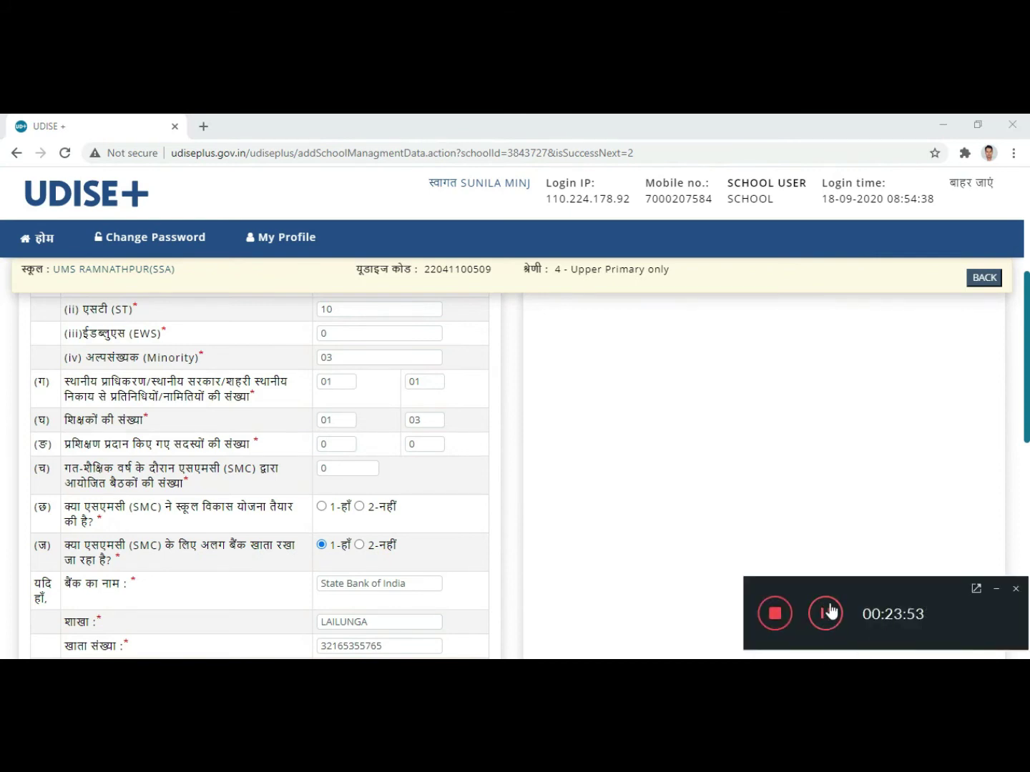
click(996, 588)
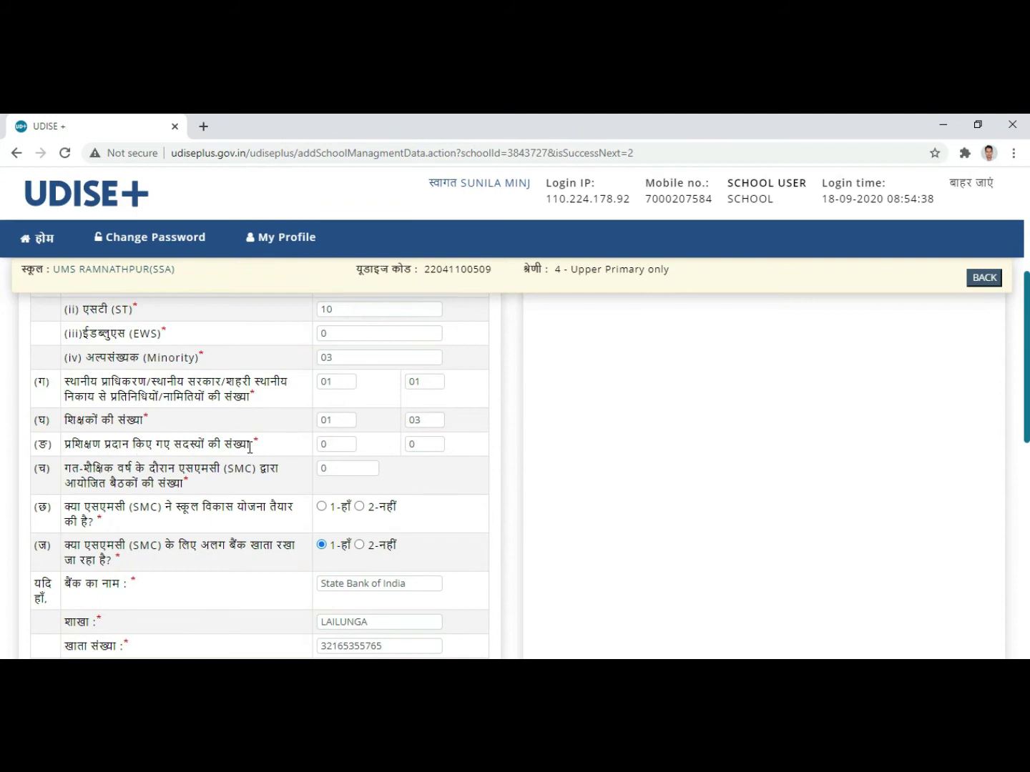
Step: Record 11 SMC meetings held last year in row (च)
click(336, 445)
click(428, 443)
click(358, 465)
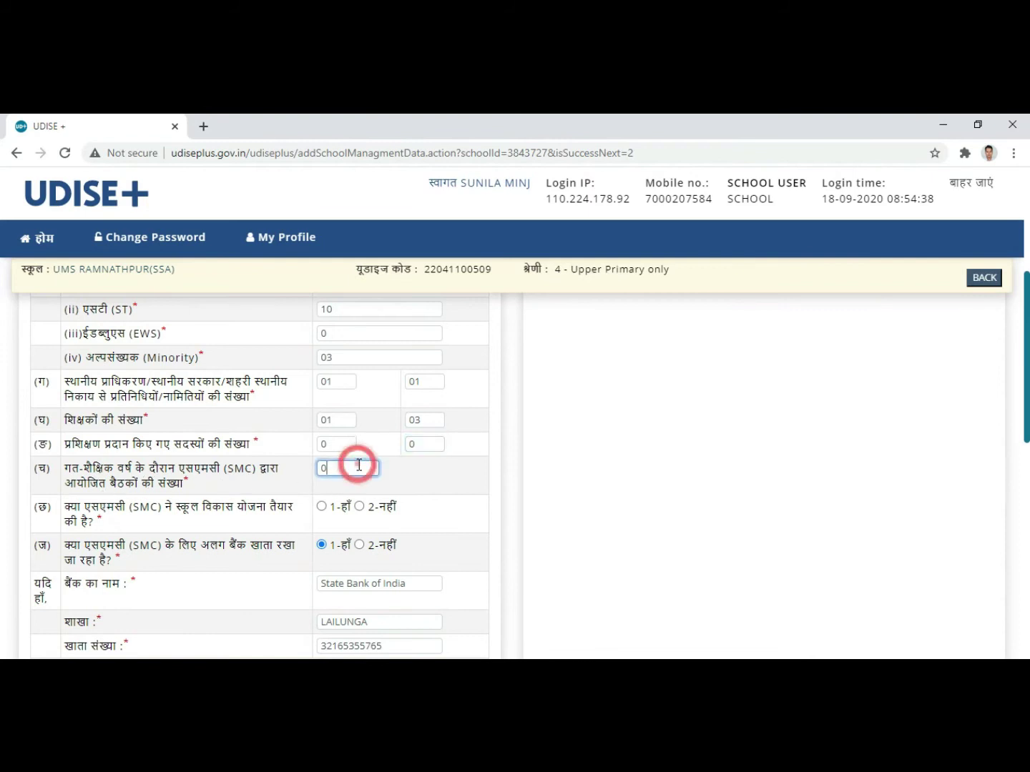
text(11)
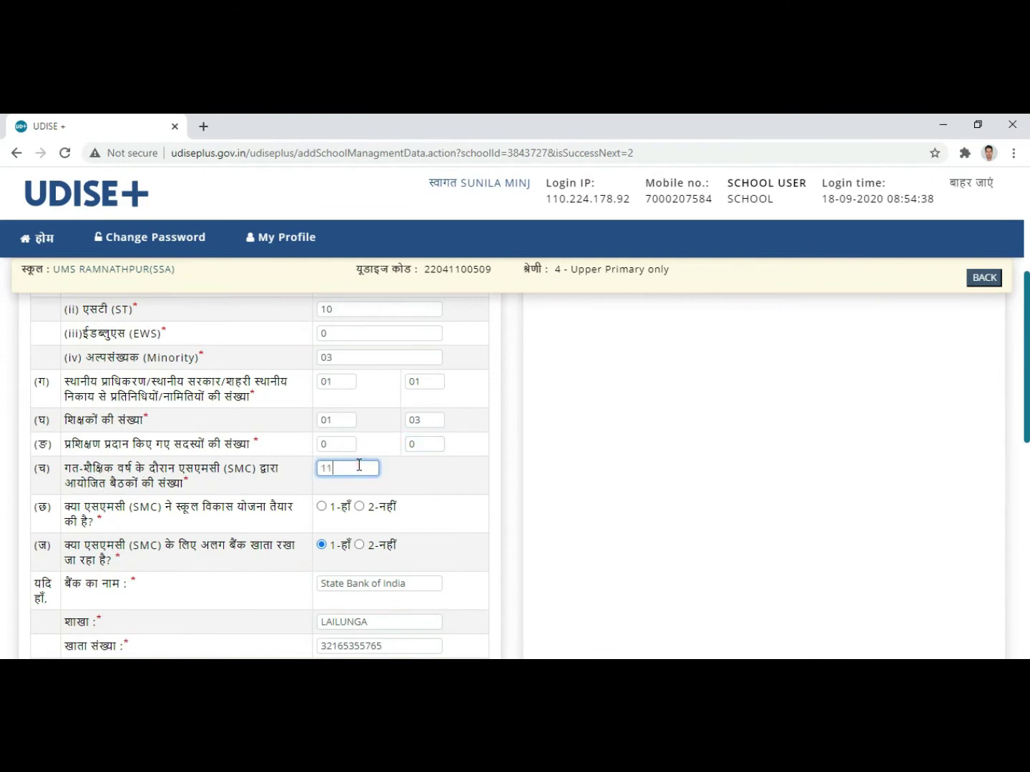
click(491, 477)
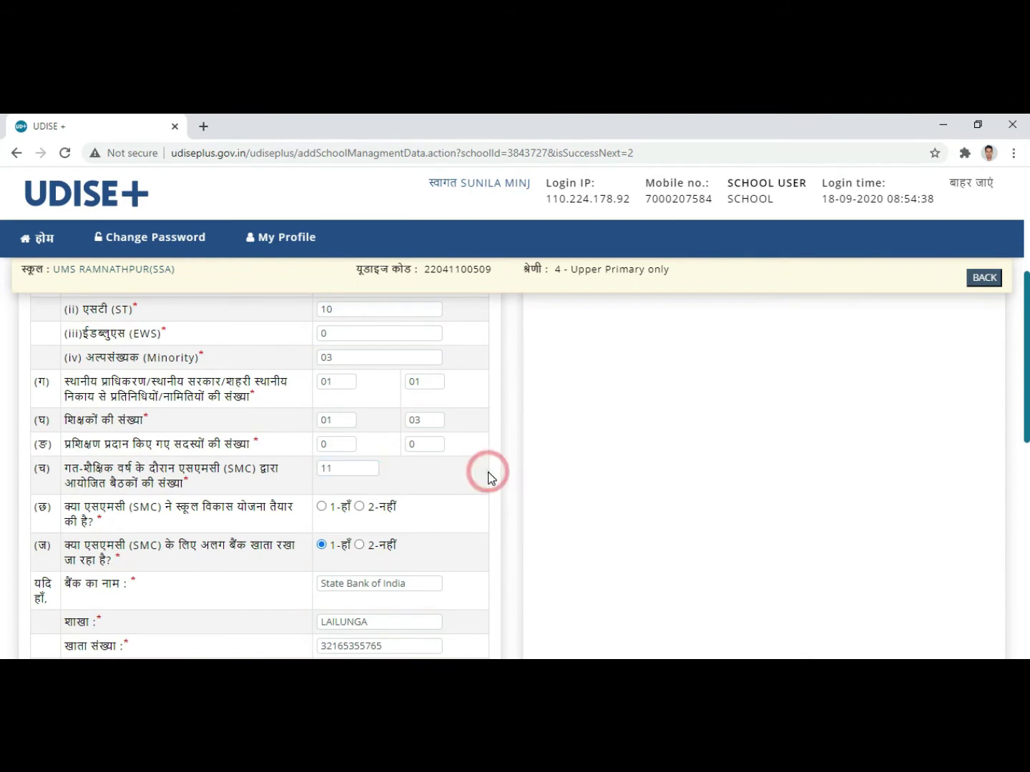
Step: Answer '1-हाँ' in row (छ) for a prepared school development plan
scroll(488, 478, down, 1)
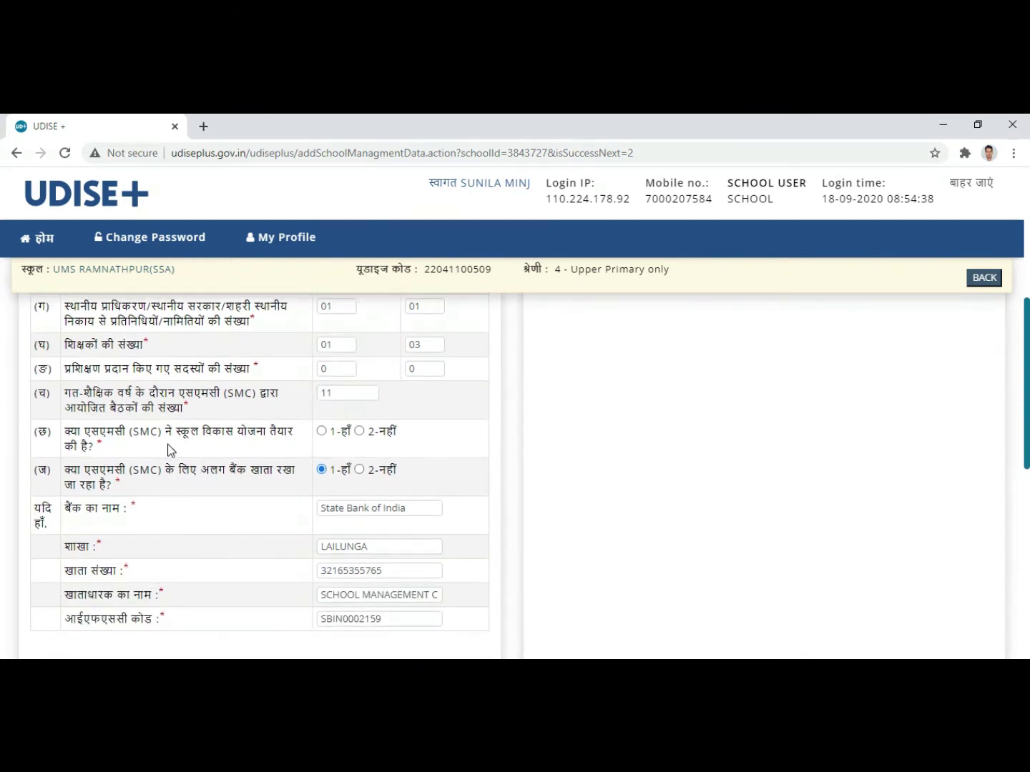
click(321, 430)
scroll(458, 479, down, 1)
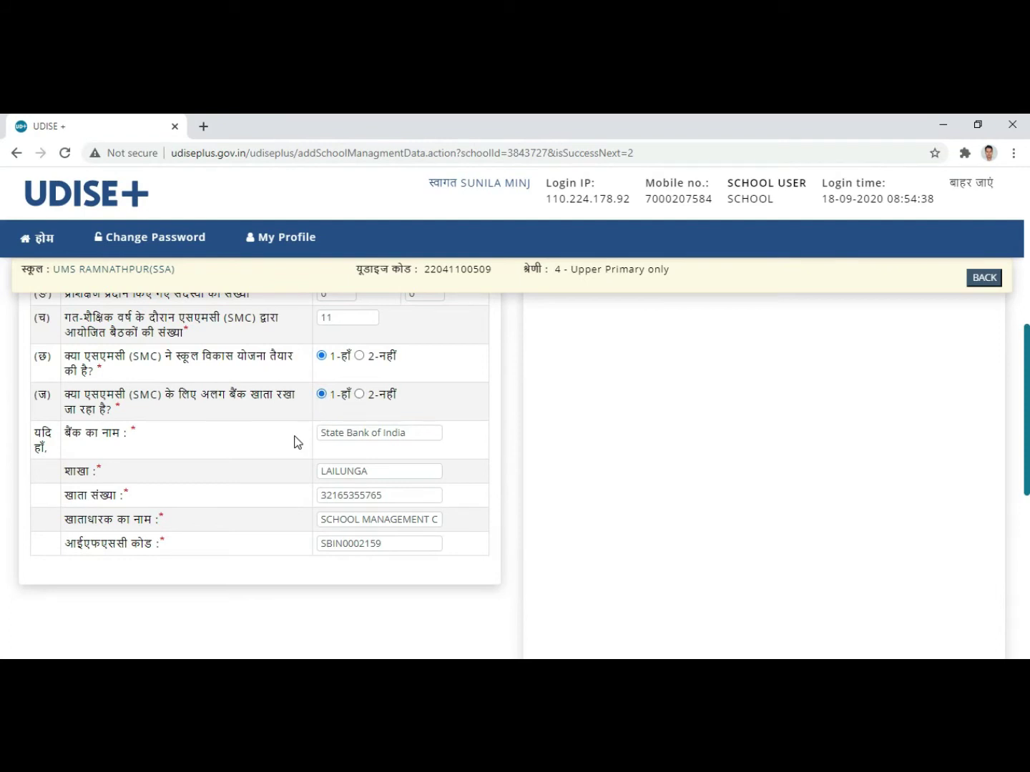
scroll(294, 441, down, 1)
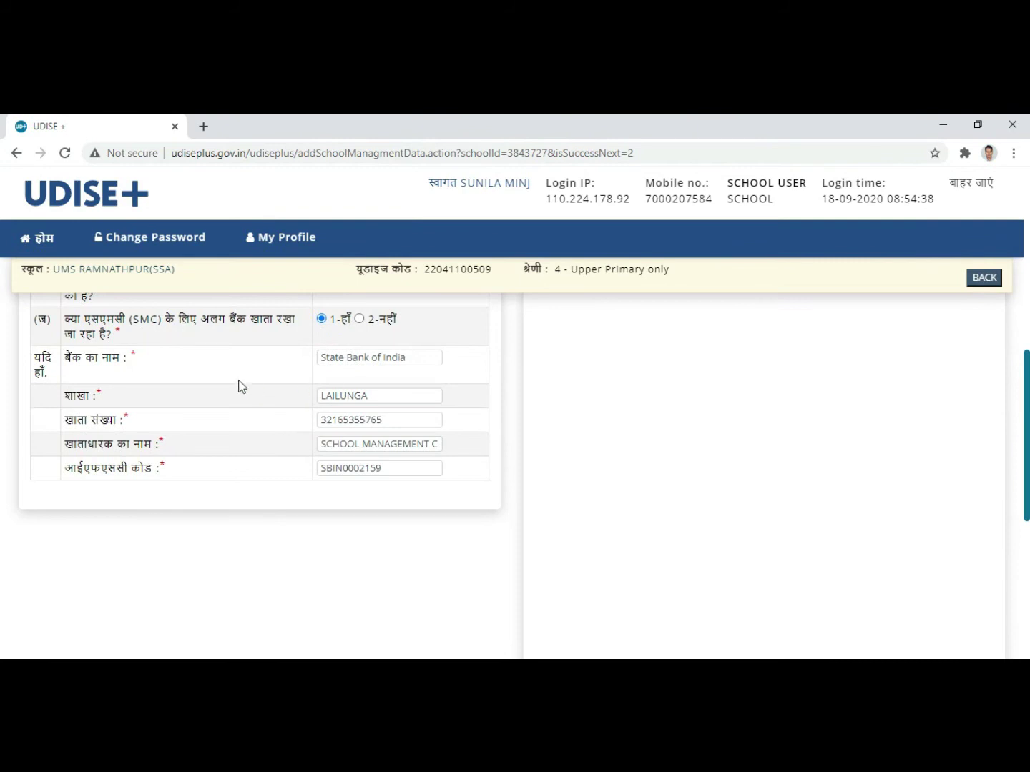
click(415, 356)
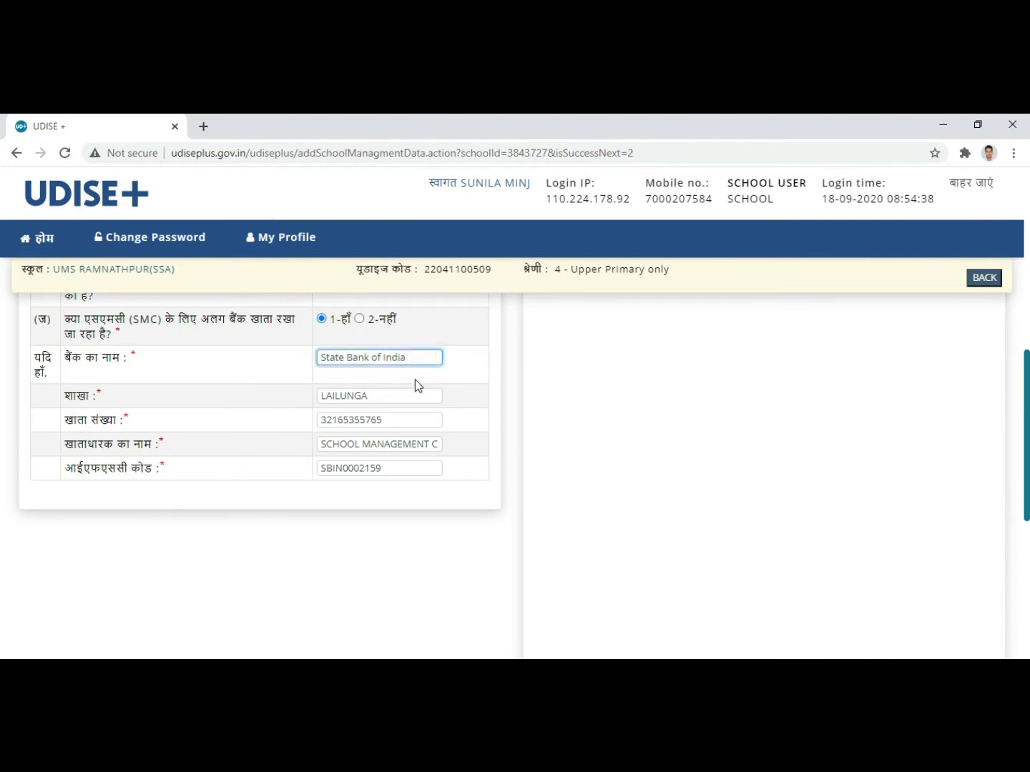
click(394, 396)
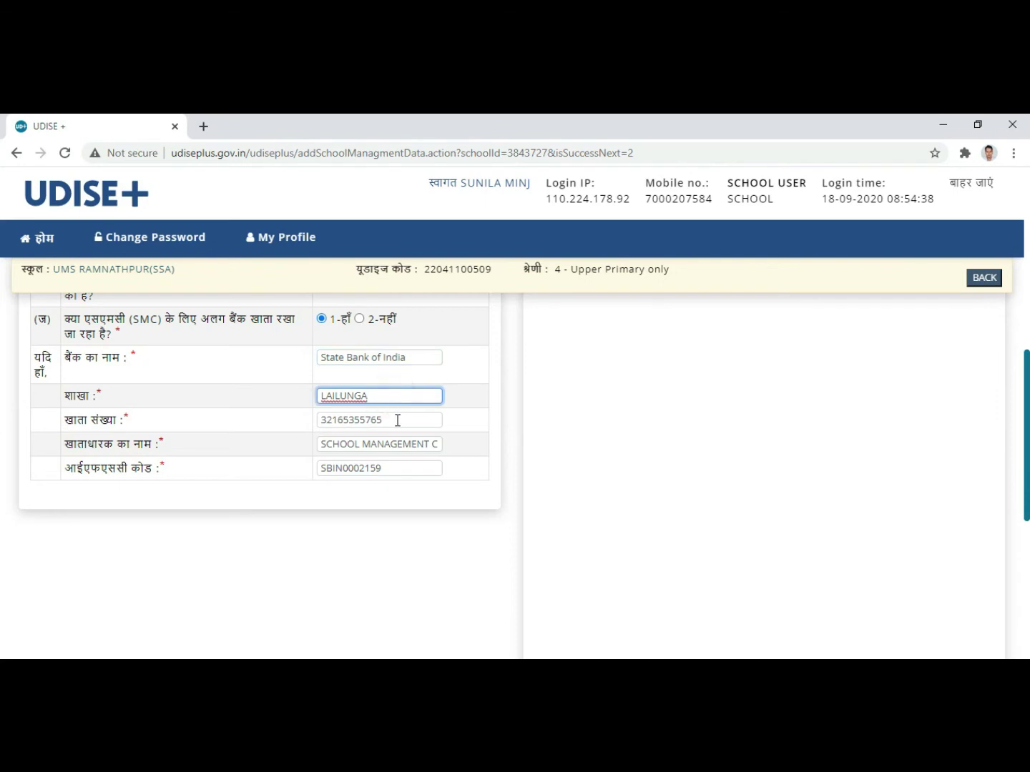
click(394, 419)
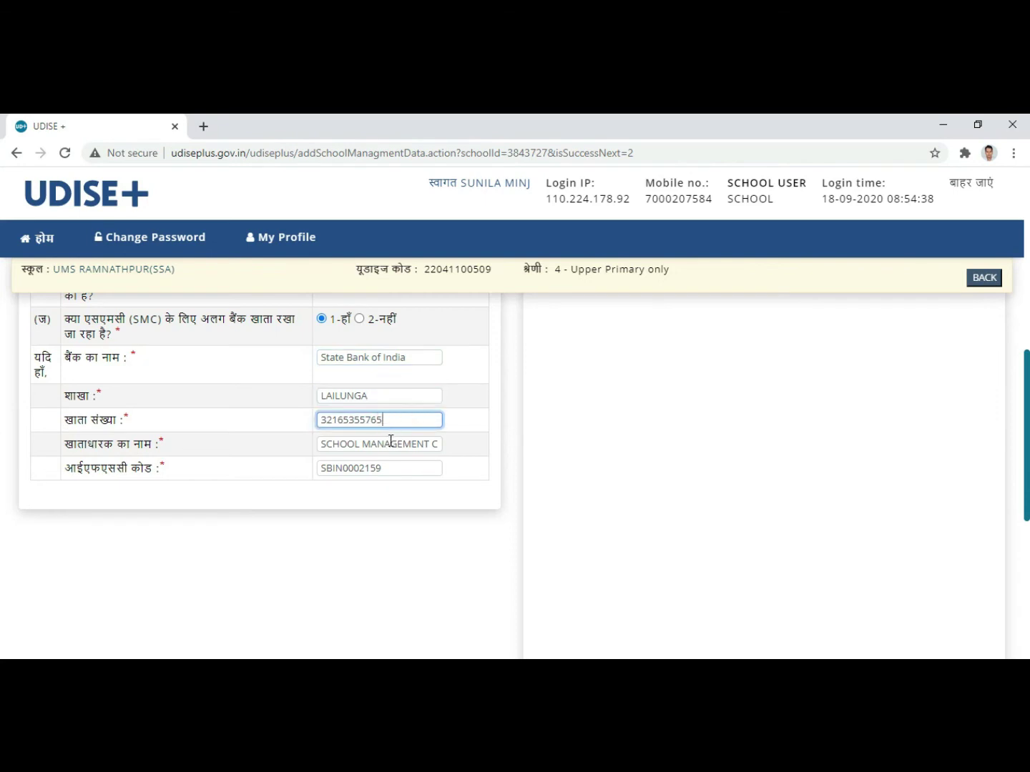
click(390, 443)
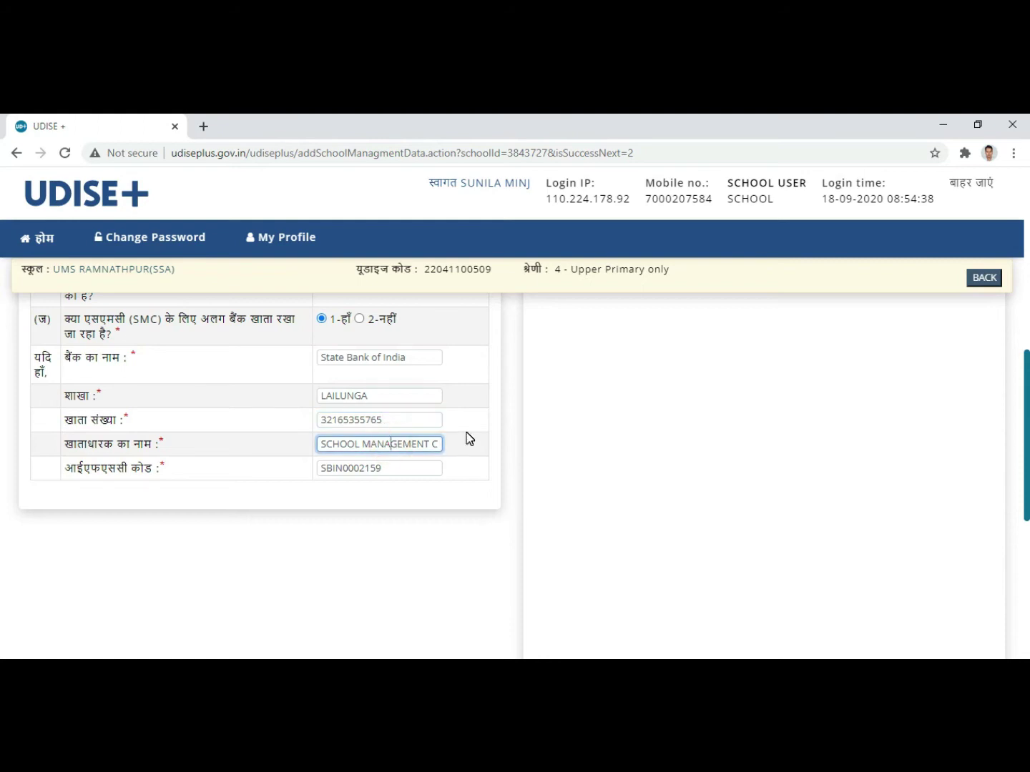
key(Right)
key(Right)
key(Right)
key(Right)
key(Right)
key(Right)
key(Right)
key(Right)
key(Right)
key(Right)
key(Right)
key(Right)
key(Right)
key(Right)
key(Right)
key(Right)
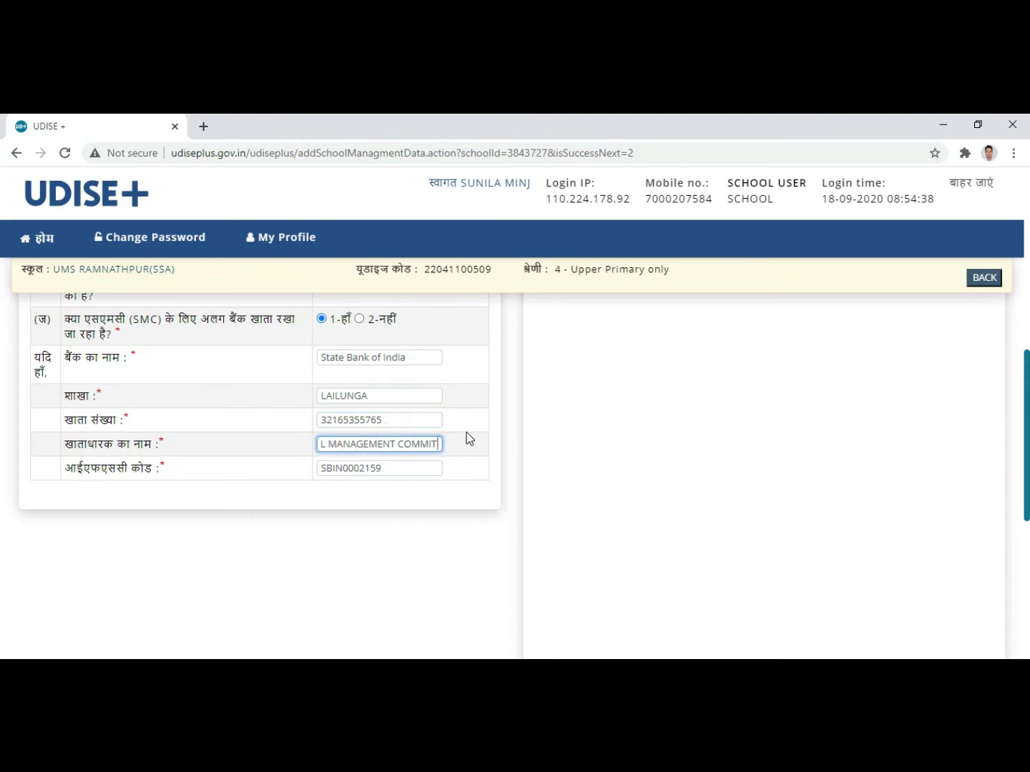
click(398, 466)
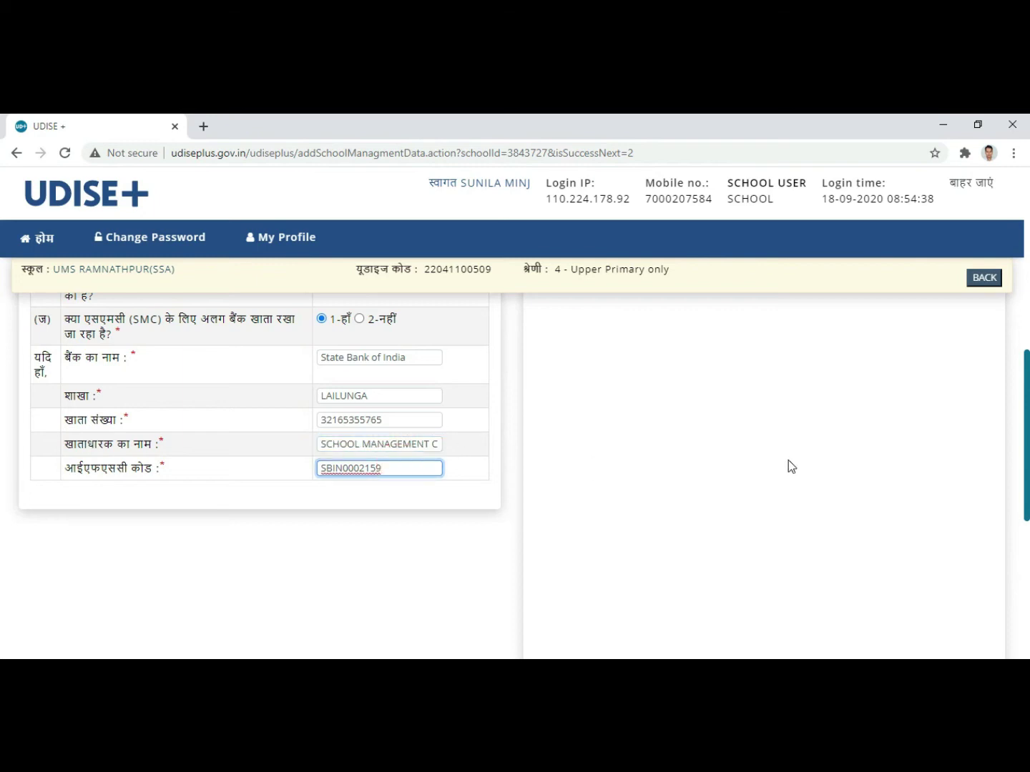
scroll(788, 459, up, 10)
scroll(788, 458, down, 10)
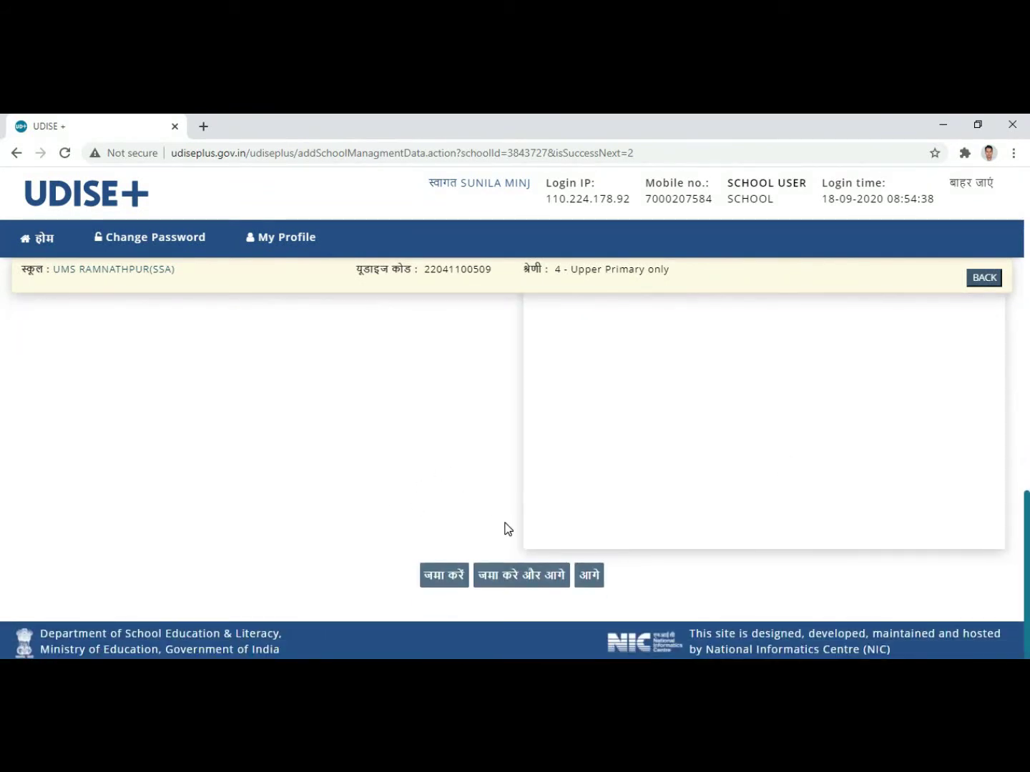
Step: Submit the SMC form with जमा करे और आगे and pause the screen recording
click(525, 581)
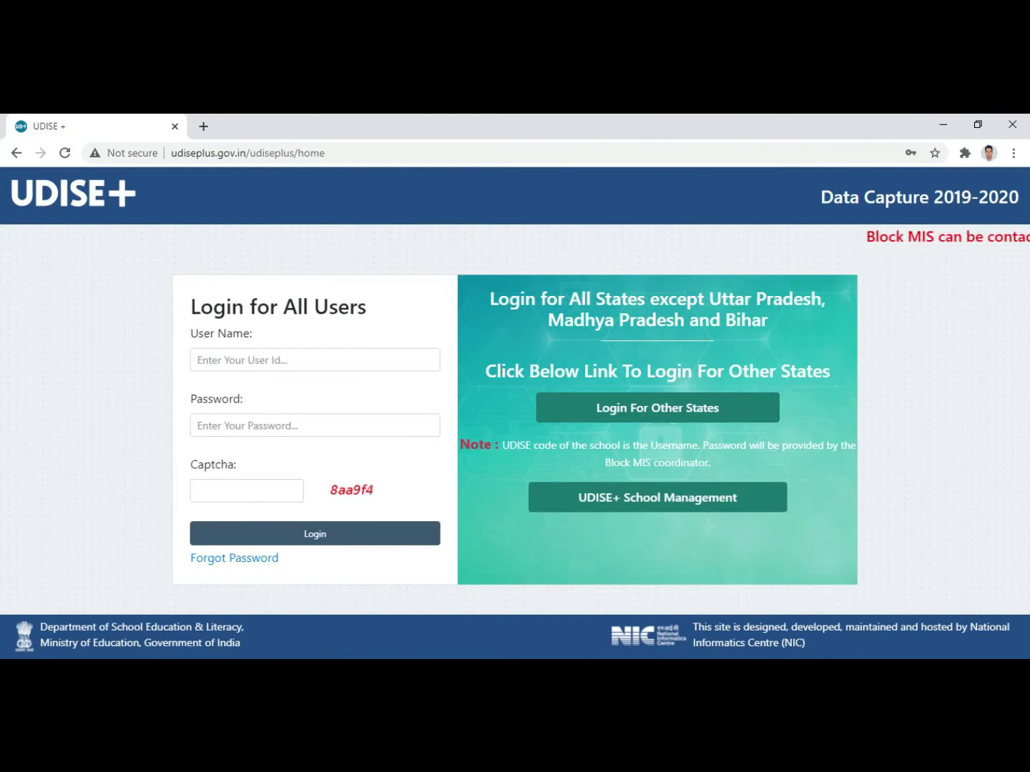
click(807, 669)
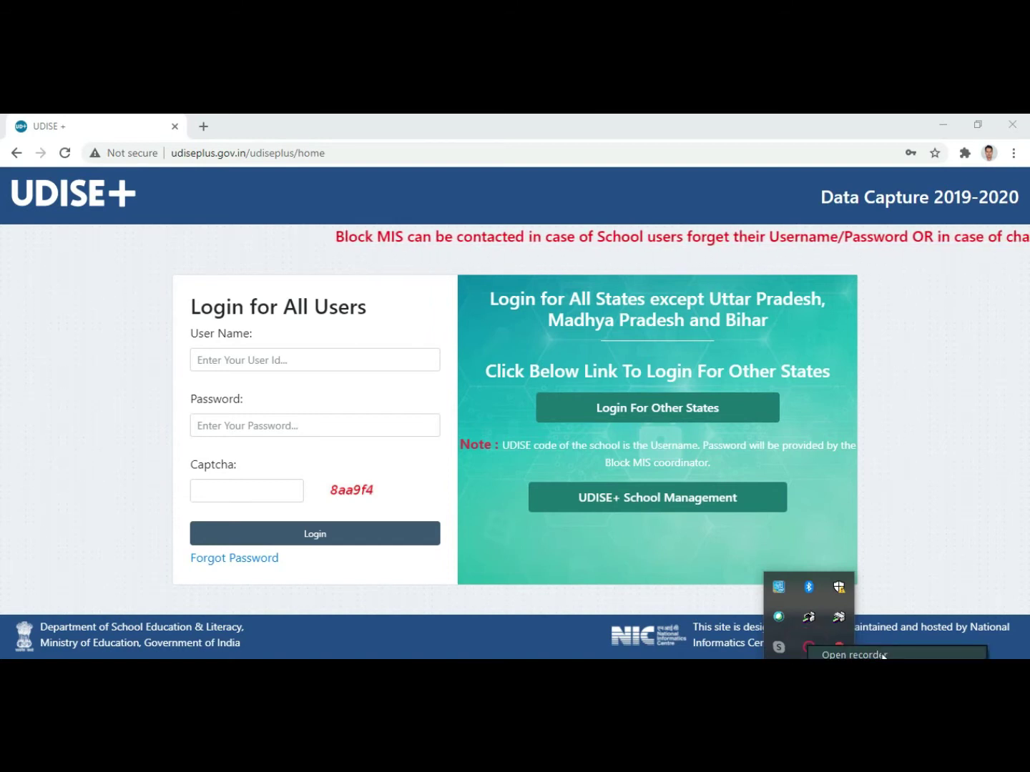
click(809, 646)
click(826, 614)
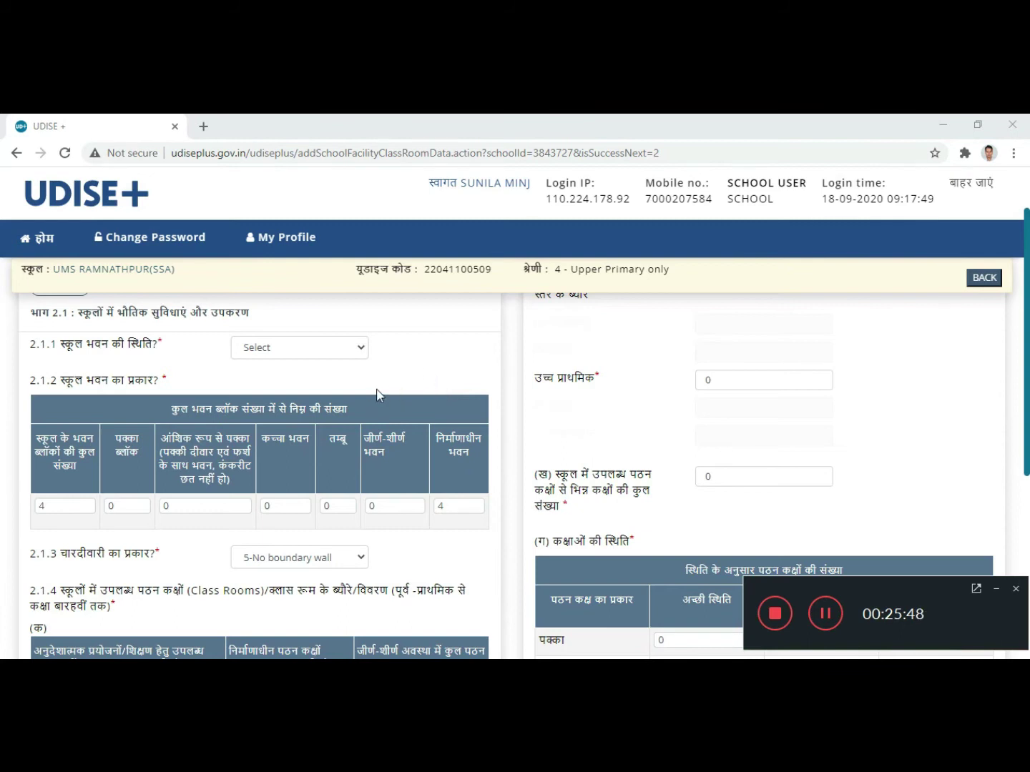
Step: Set the 2.1.1 school building status to 5-No building
scroll(283, 384, up, 1)
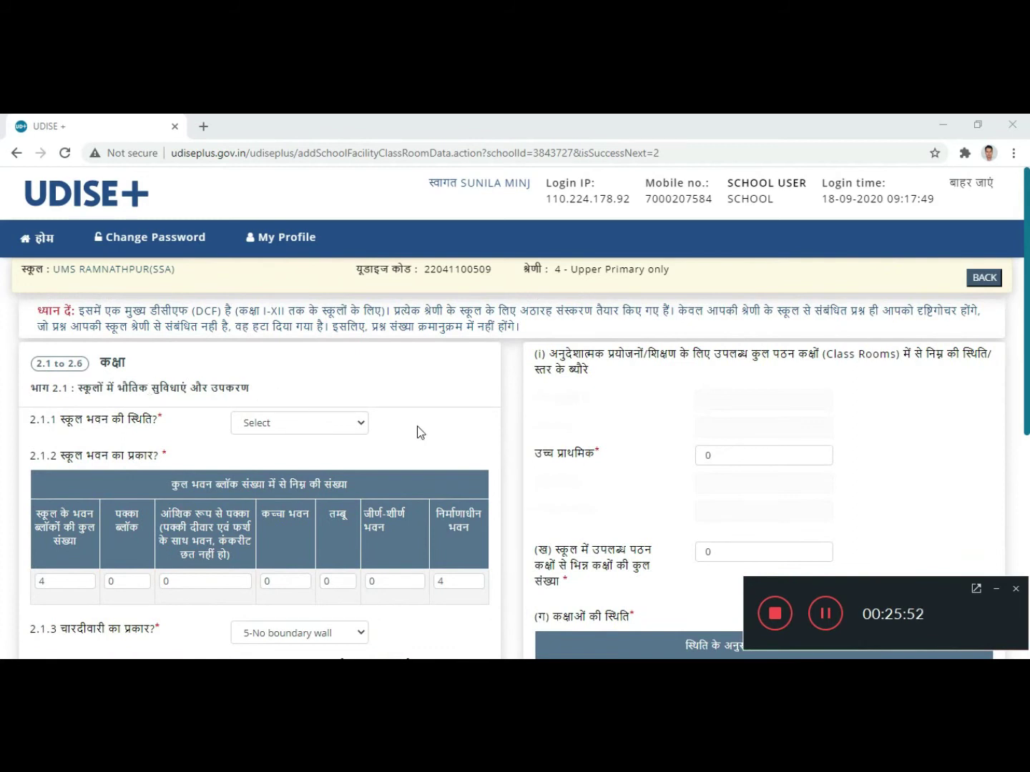
scroll(398, 416, down, 1)
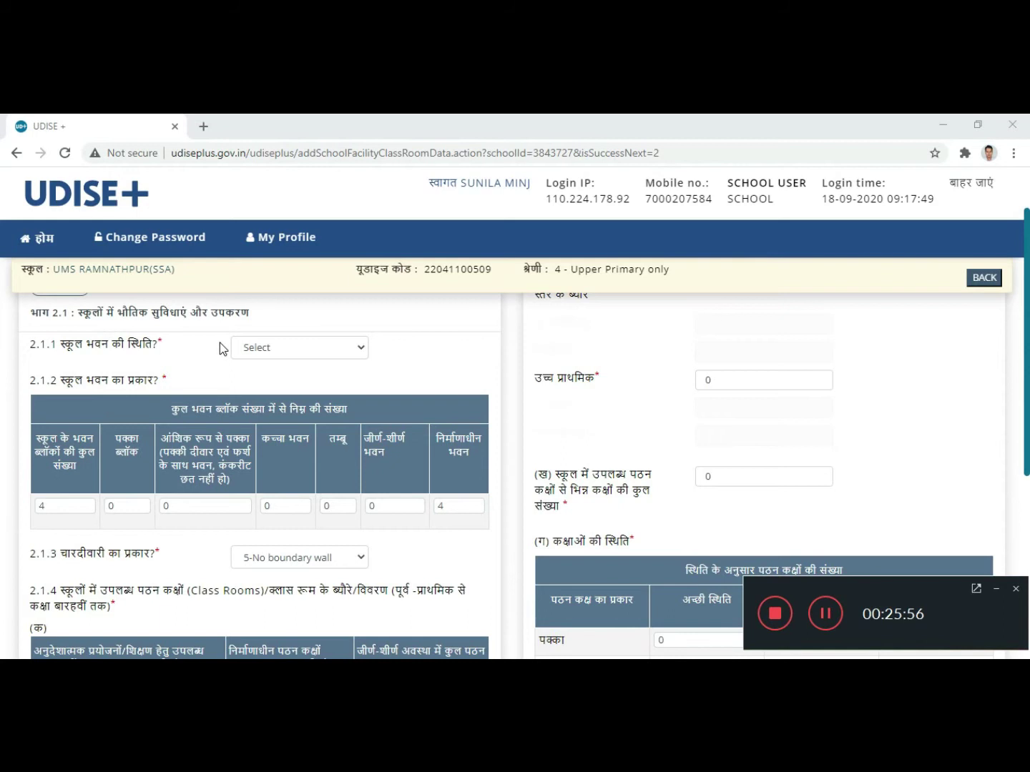
click(331, 350)
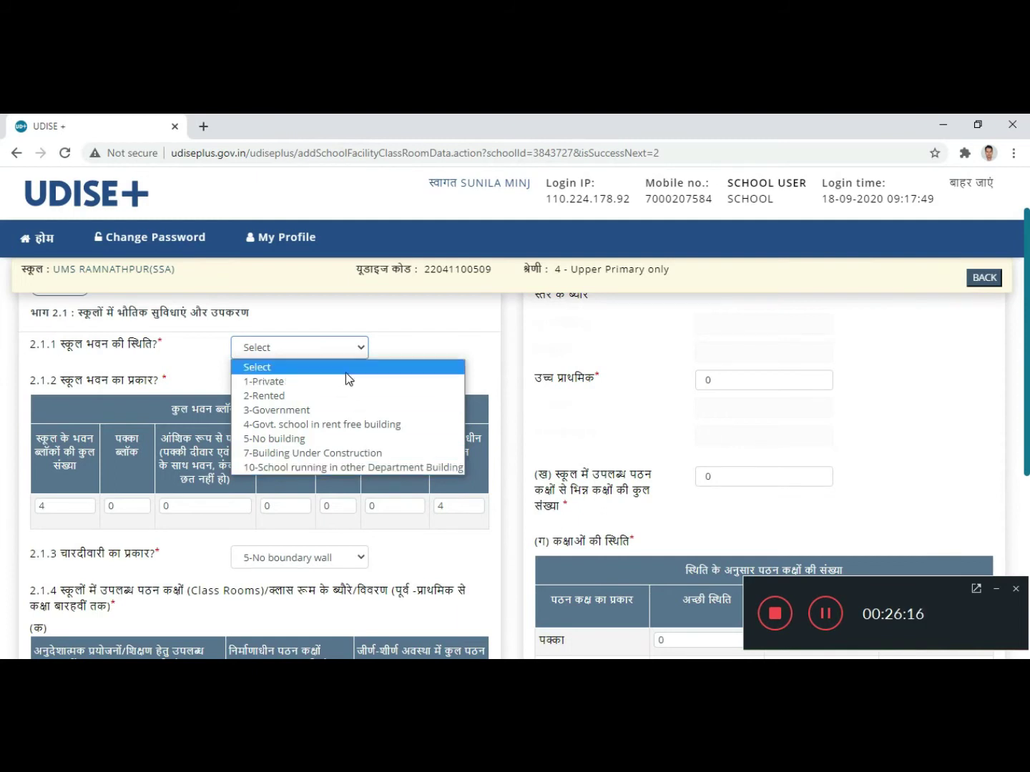
click(325, 438)
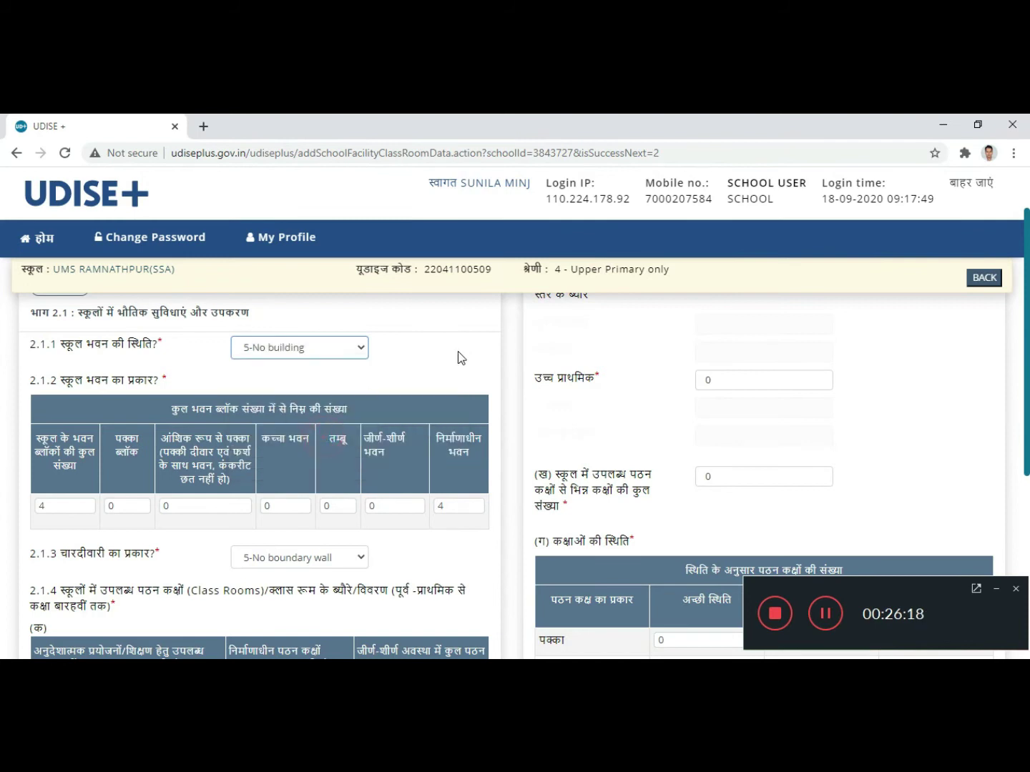
Step: Change the 2.1.2 total blocks and under-construction counts from 4 to 0
scroll(425, 346, down, 1)
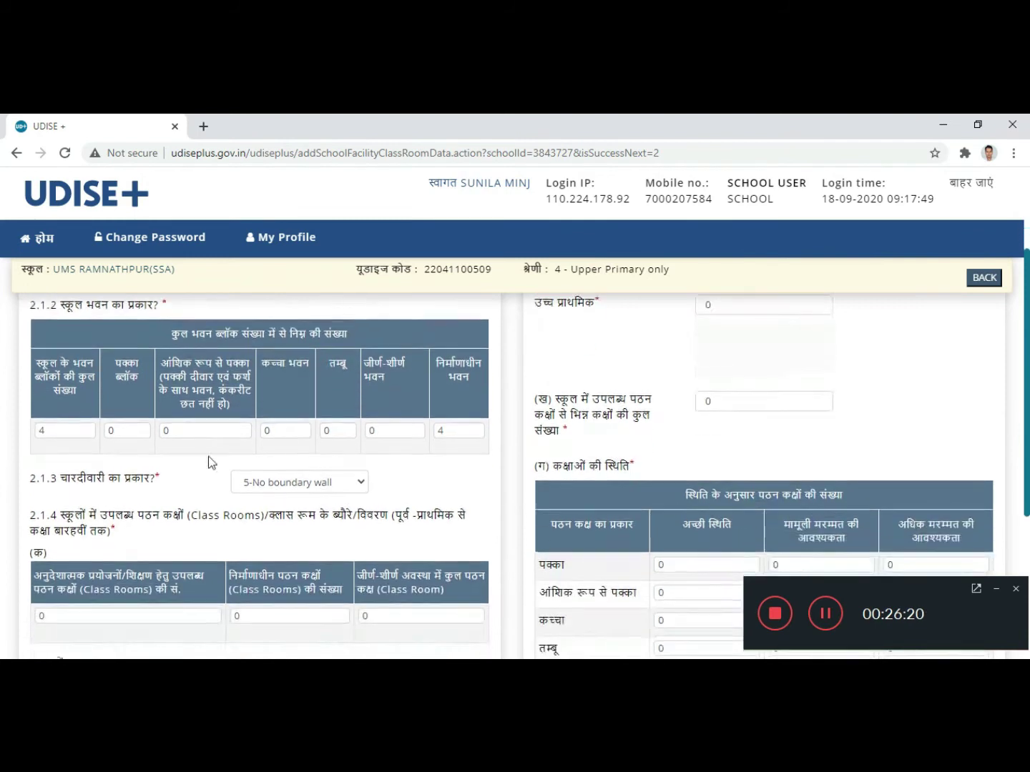
click(70, 429)
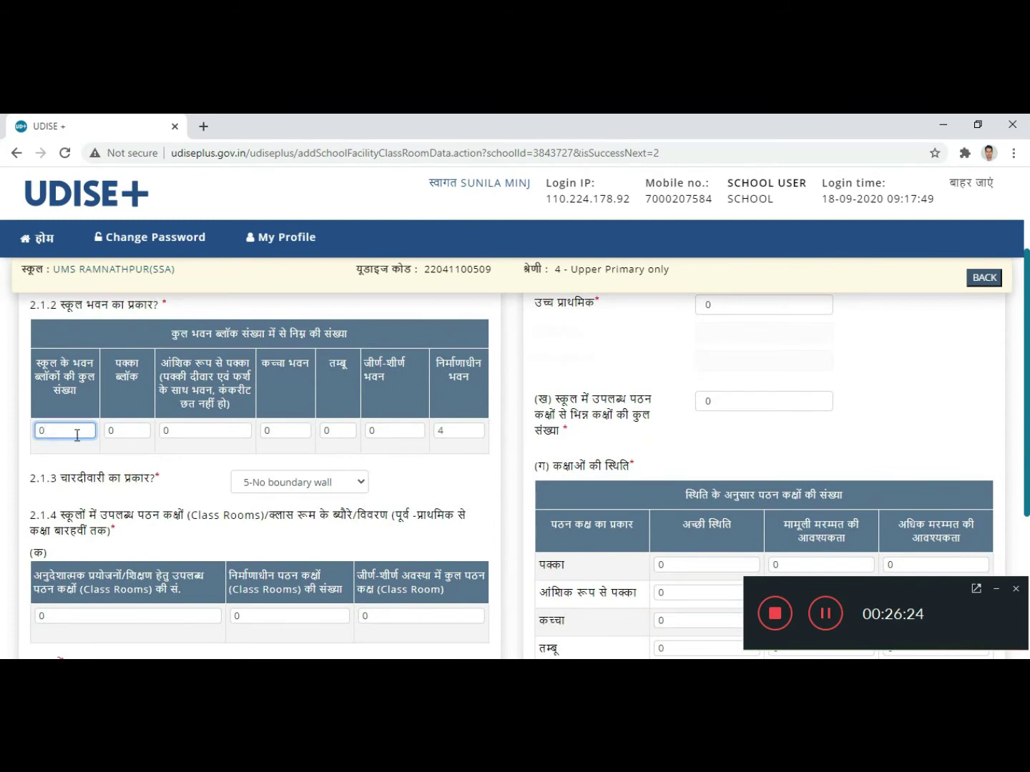
click(183, 461)
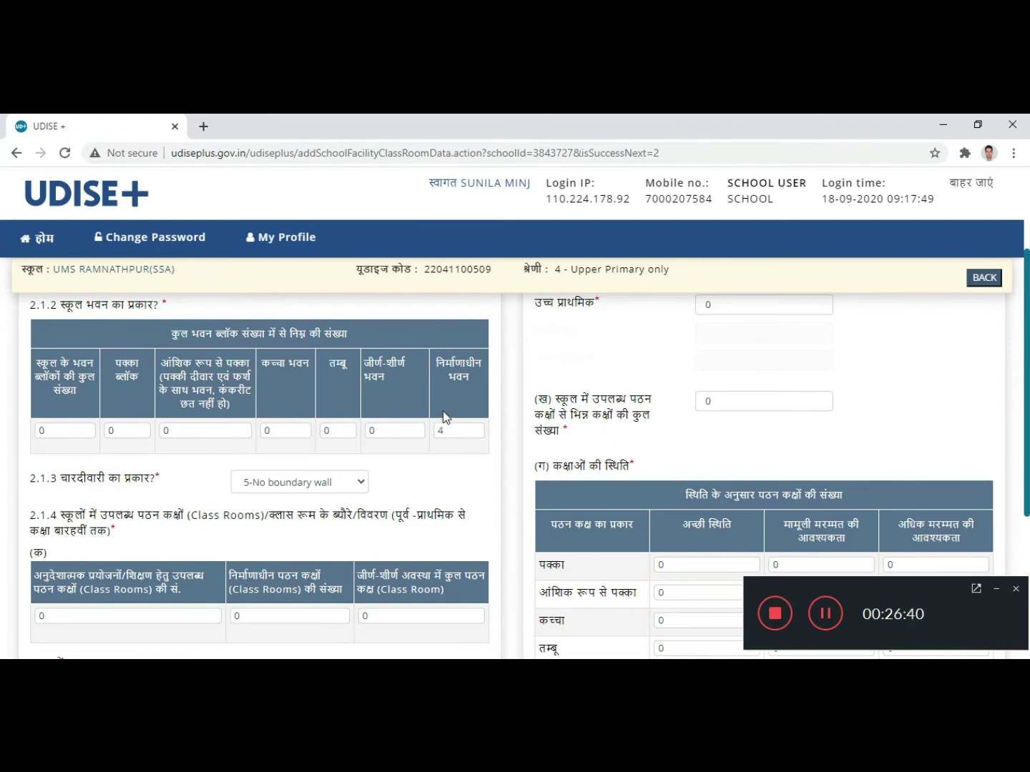
click(460, 430)
text(0)
click(470, 463)
scroll(422, 485, down, 1)
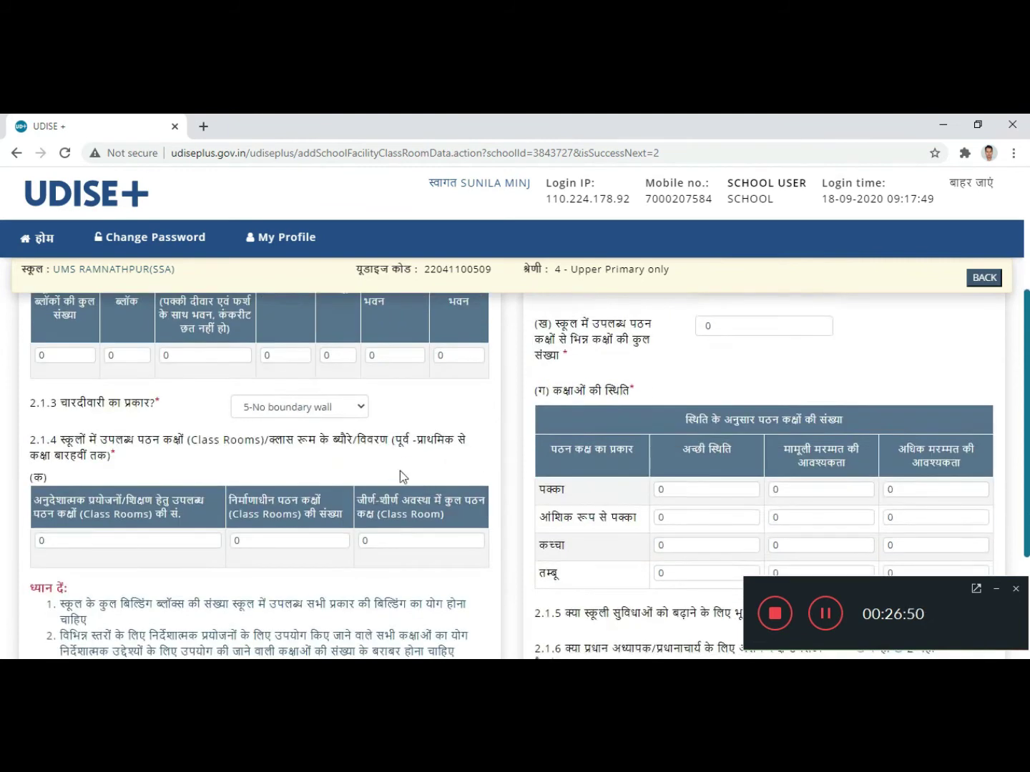
Step: Change the 2.1.3 boundary wall type from 5-No boundary wall to 6-Others
click(355, 414)
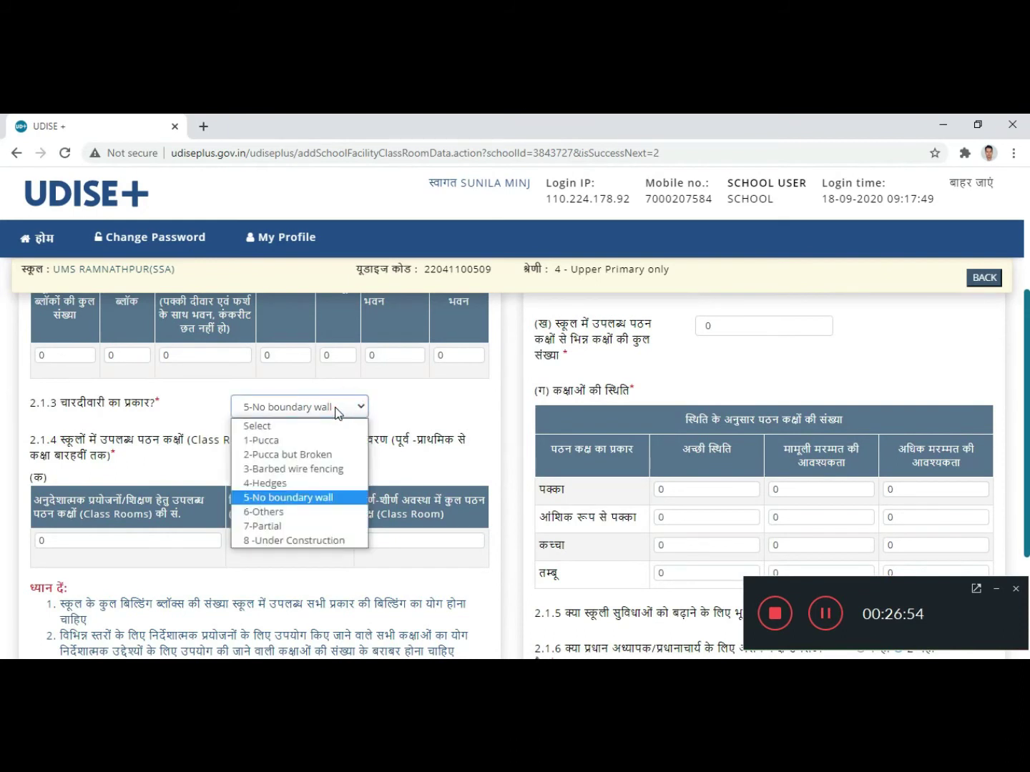
click(293, 427)
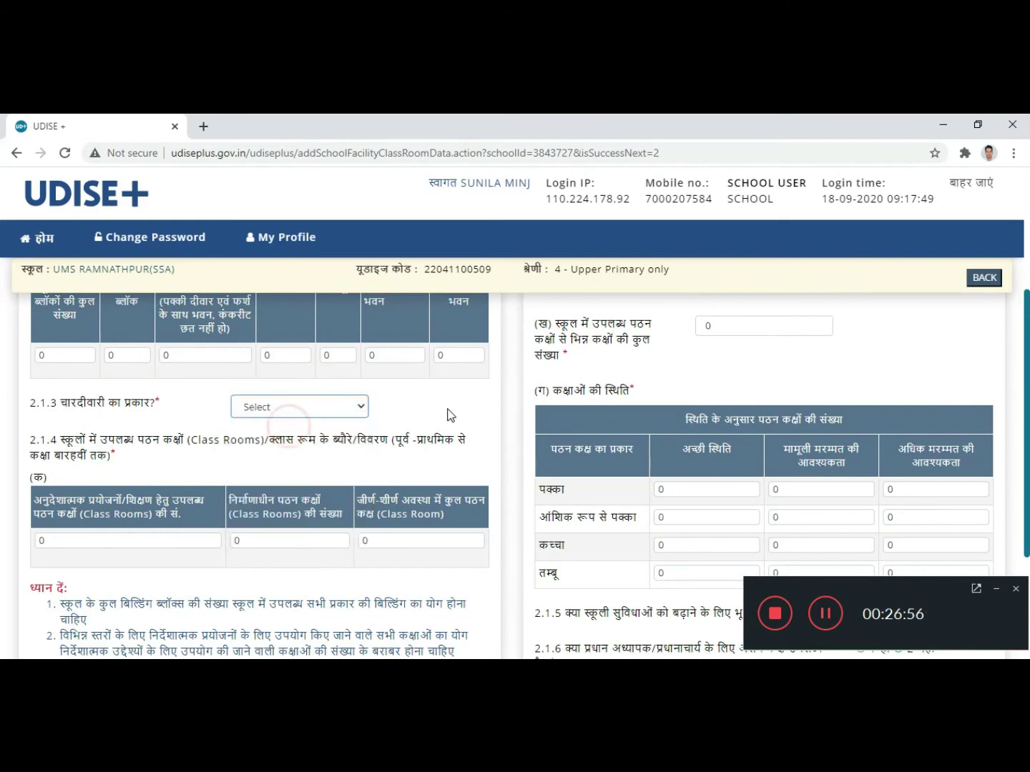
scroll(432, 409, up, 2)
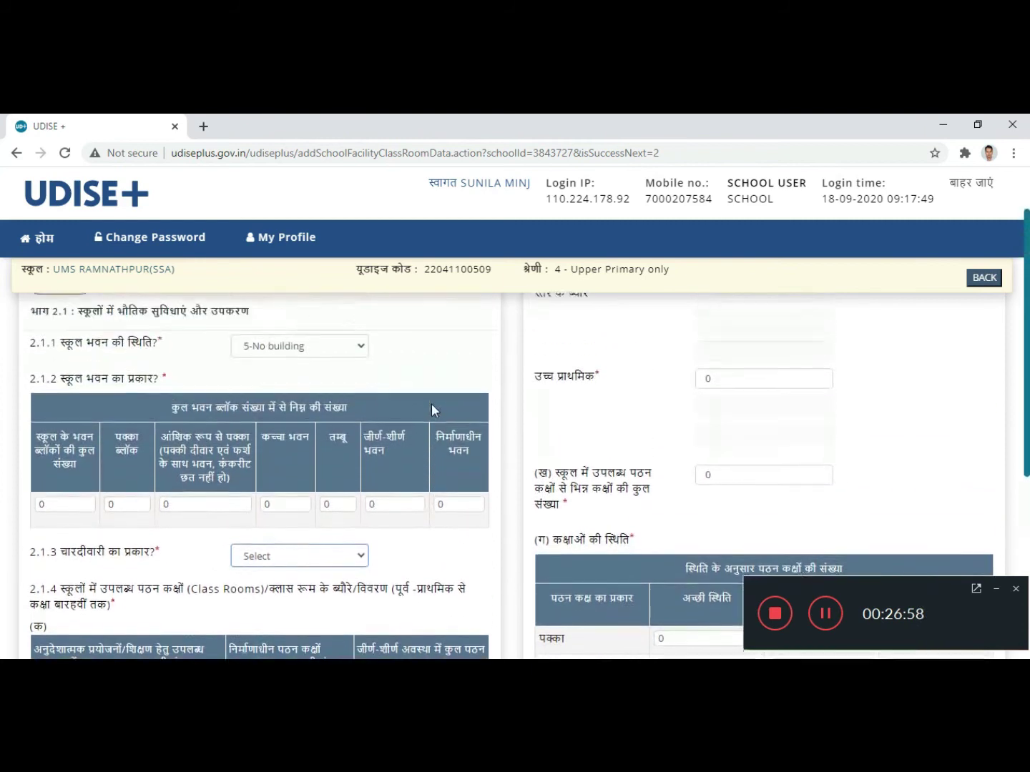
scroll(428, 404, up, 1)
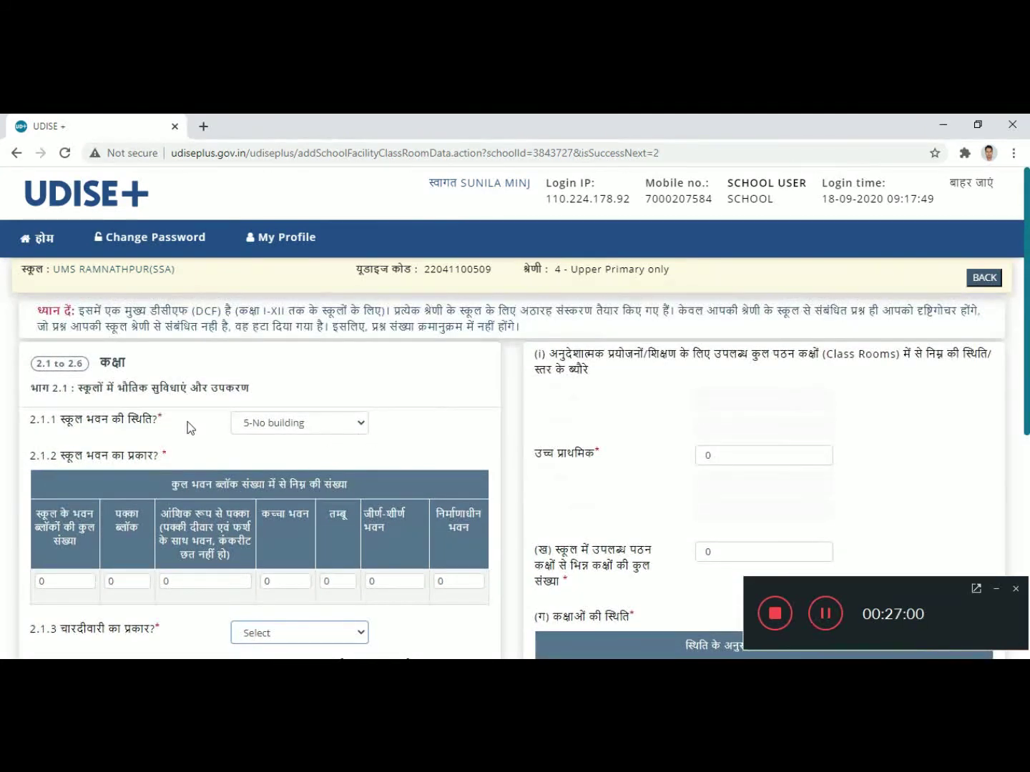
scroll(190, 429, down, 1)
scroll(292, 449, down, 2)
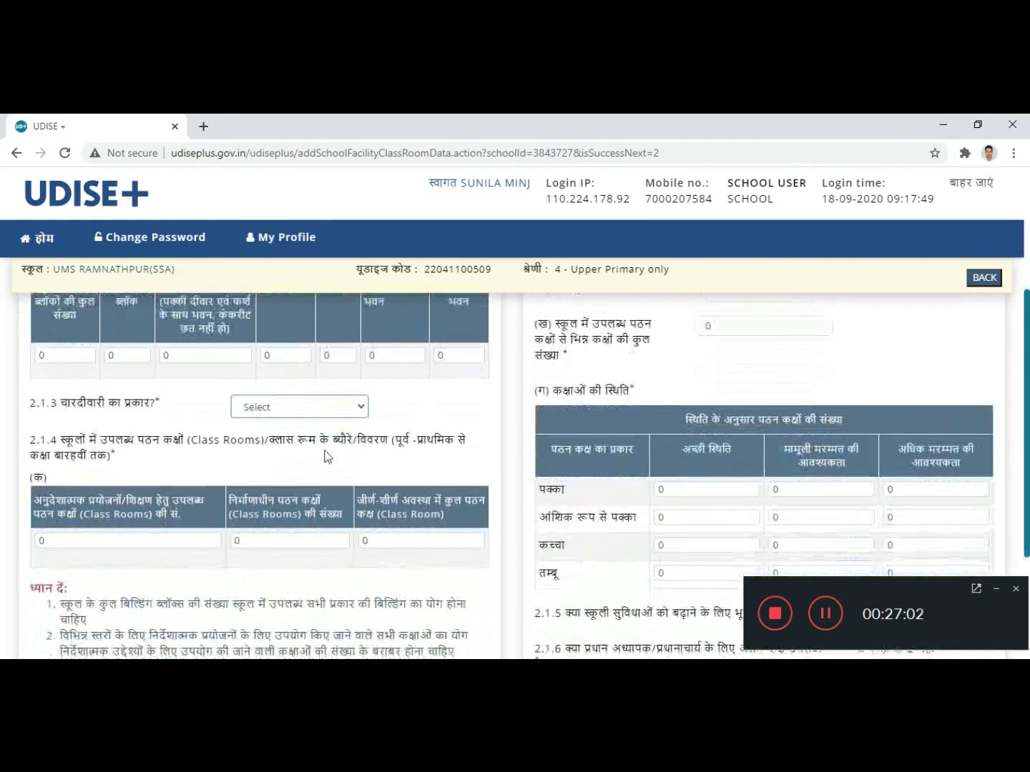
click(316, 408)
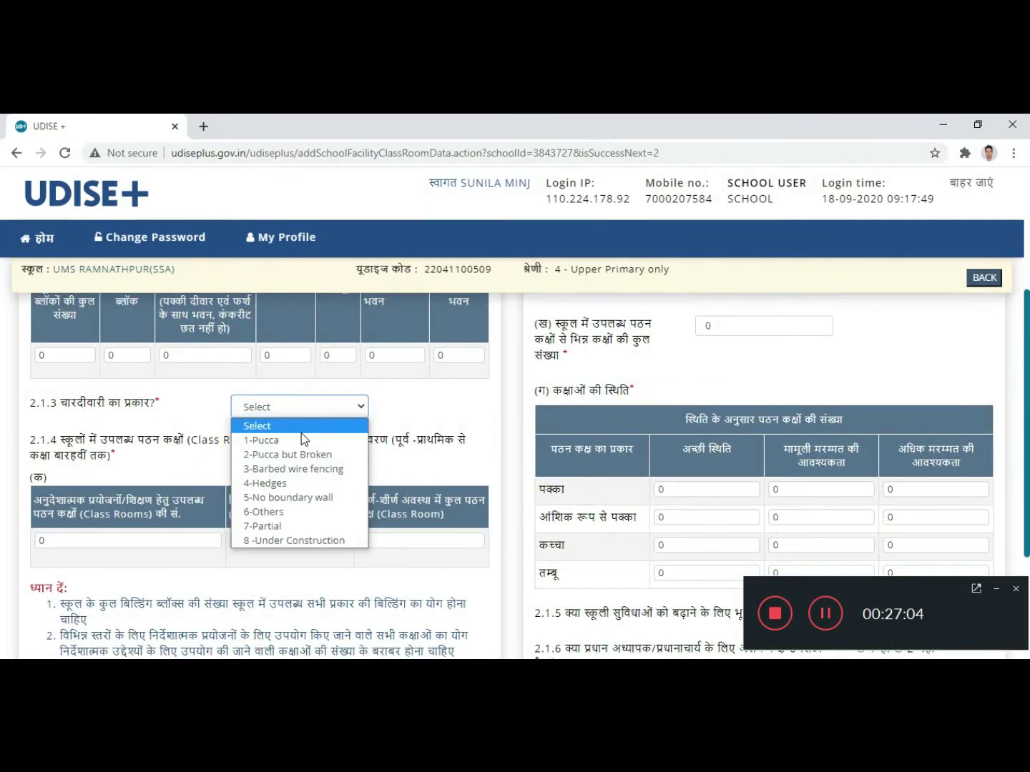
click(298, 512)
click(440, 399)
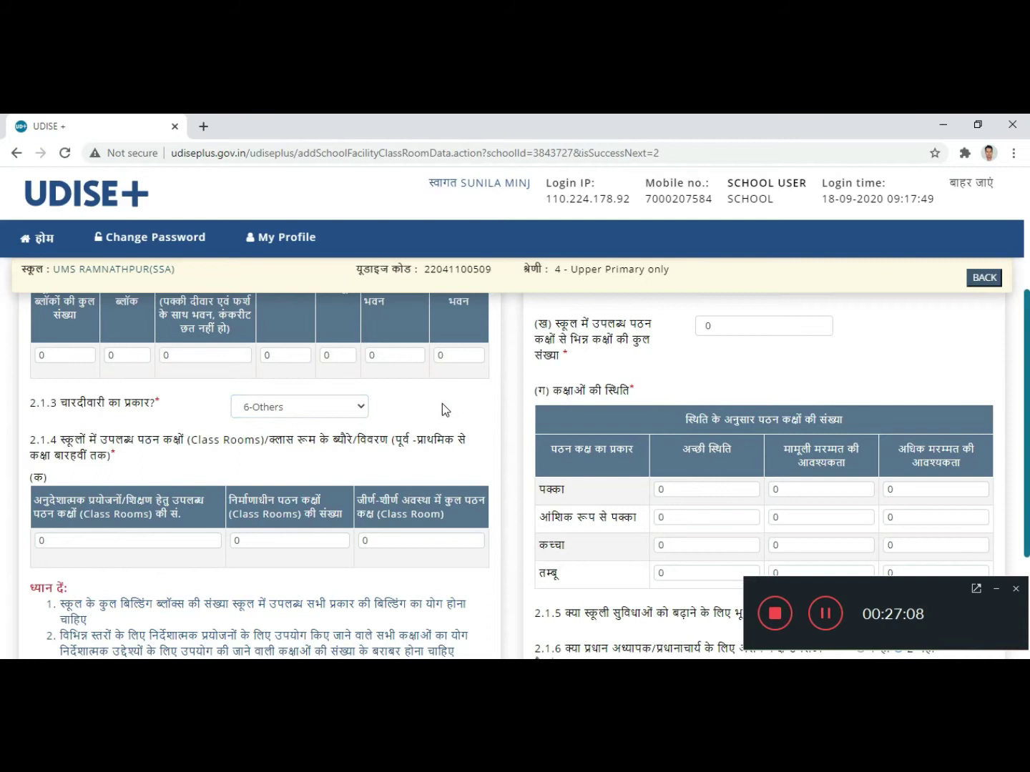
click(302, 409)
click(290, 423)
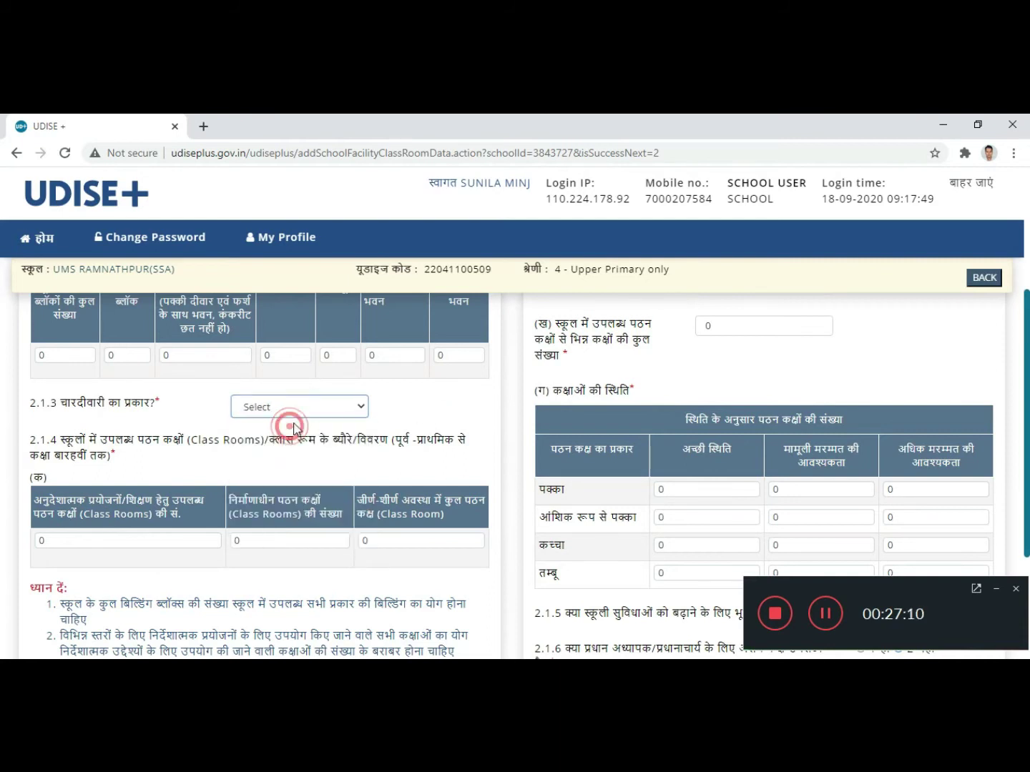
click(329, 406)
click(275, 512)
click(443, 396)
scroll(413, 438, down, 1)
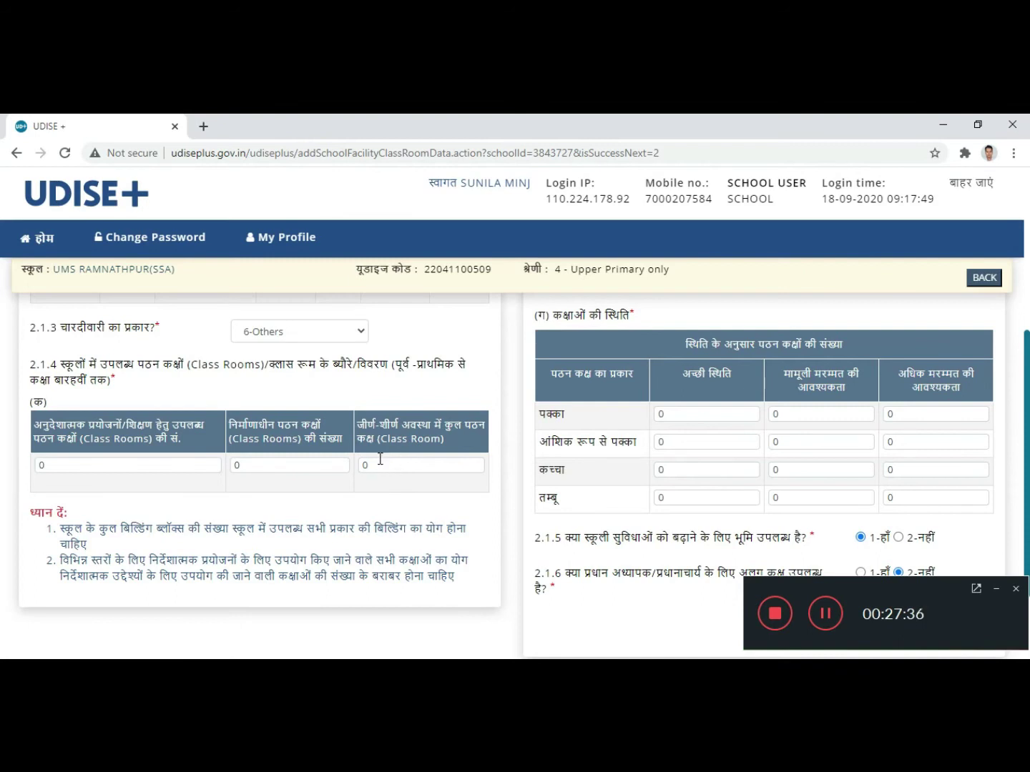
scroll(380, 458, down, 2)
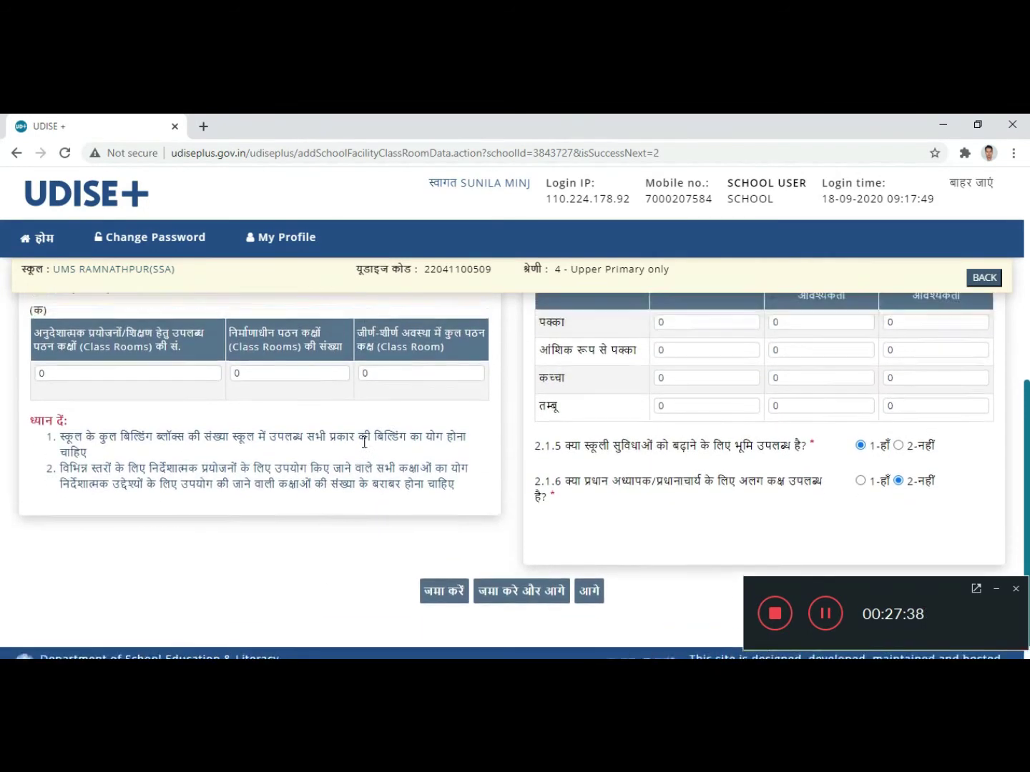
scroll(364, 447, up, 3)
scroll(364, 447, up, 3)
scroll(724, 433, down, 1)
scroll(723, 418, up, 1)
scroll(729, 409, up, 1)
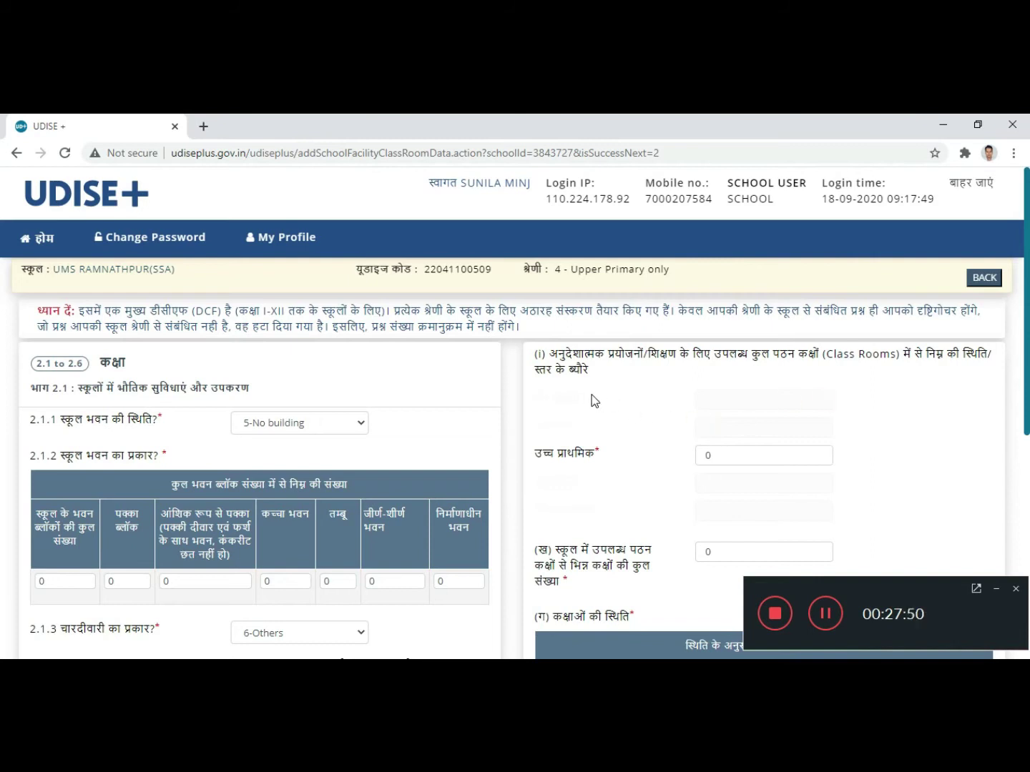
scroll(736, 467, down, 1)
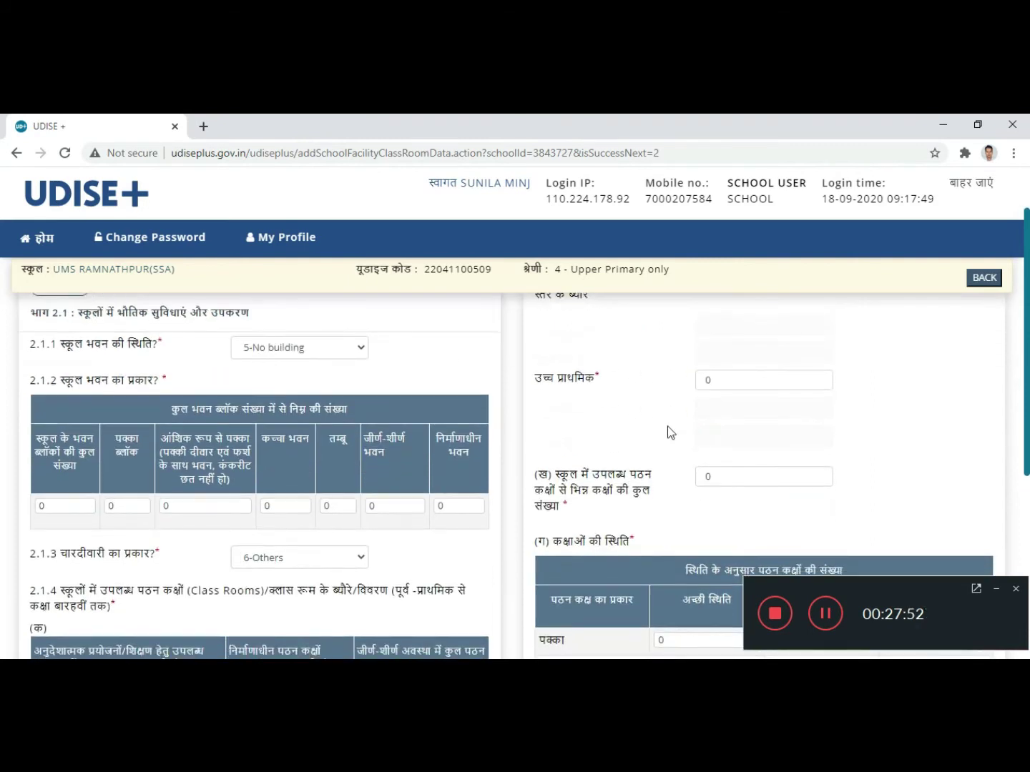
scroll(647, 392, up, 1)
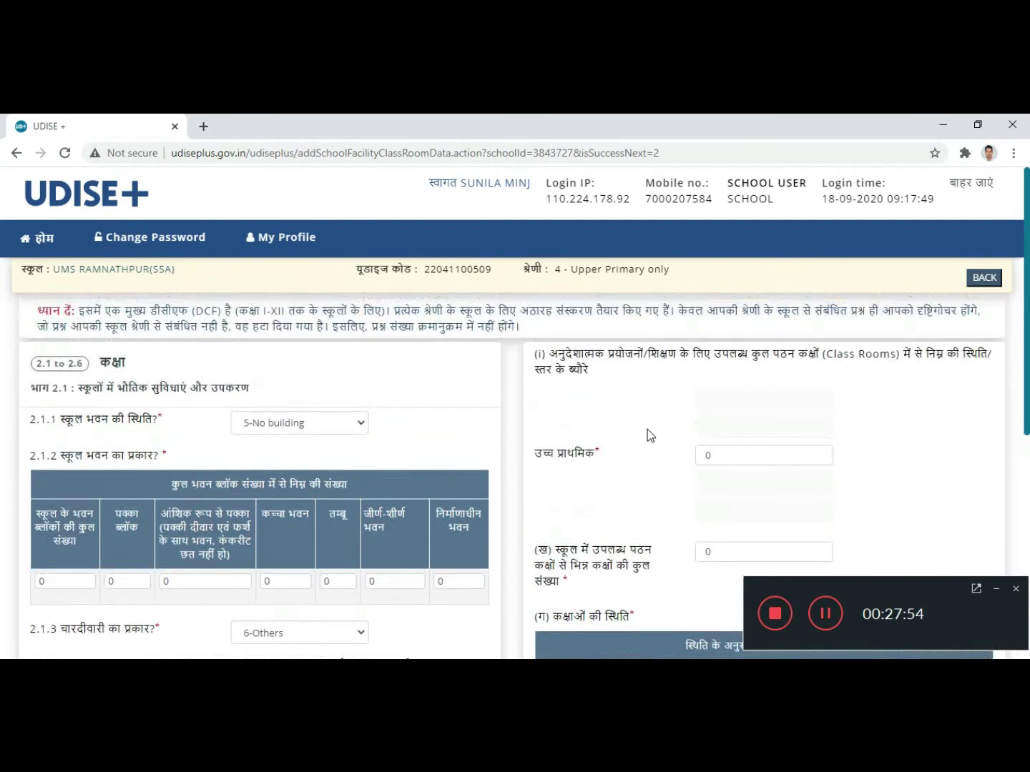
scroll(704, 450, down, 2)
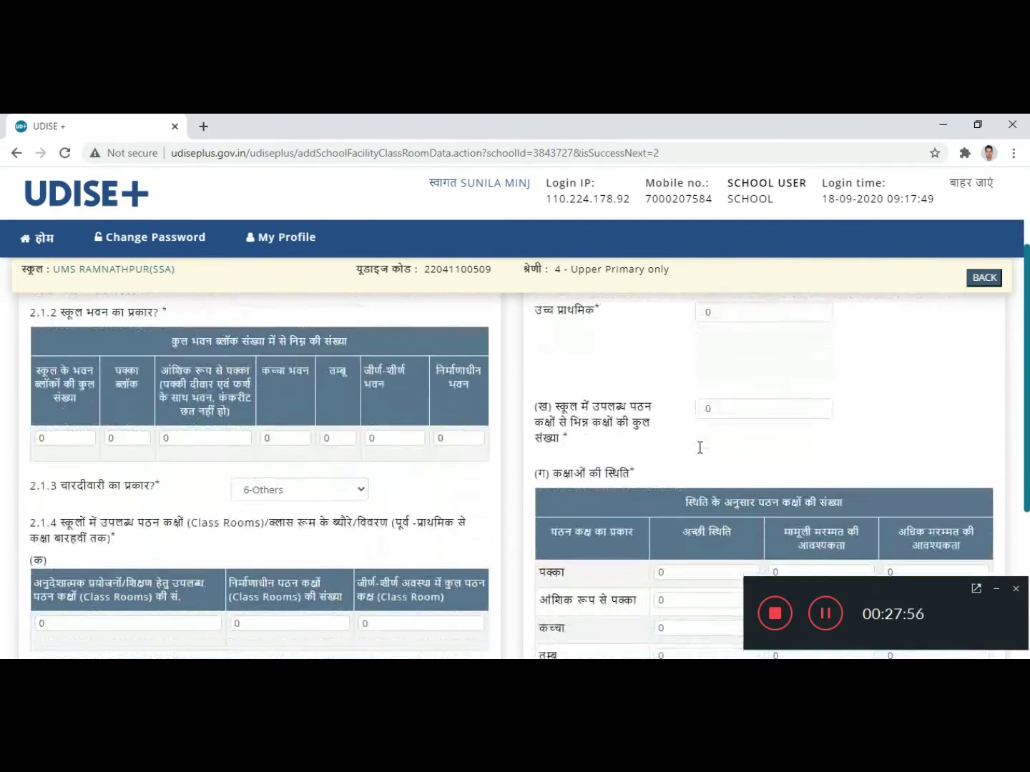
scroll(715, 376, up, 2)
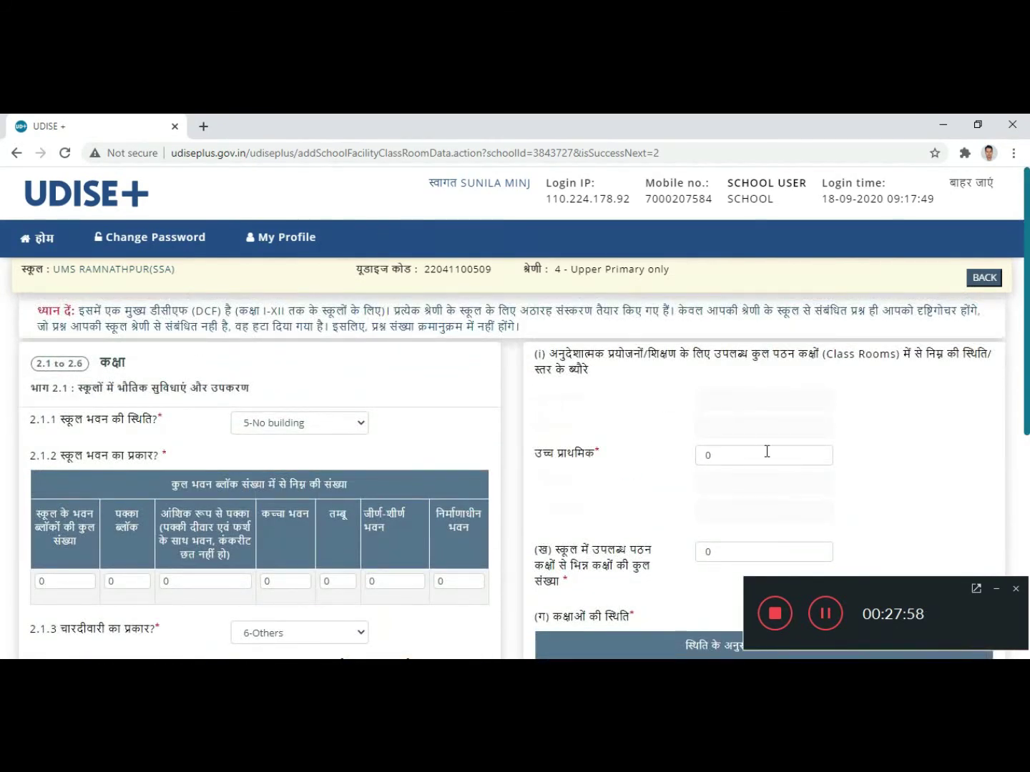
scroll(675, 454, down, 2)
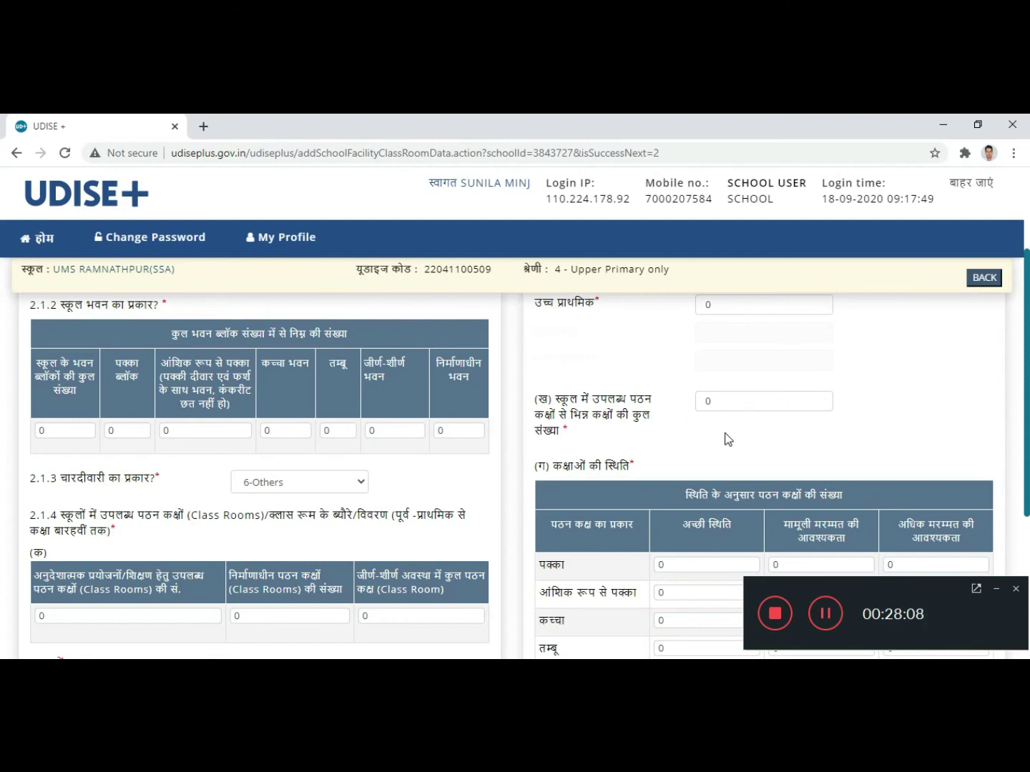
scroll(728, 440, down, 1)
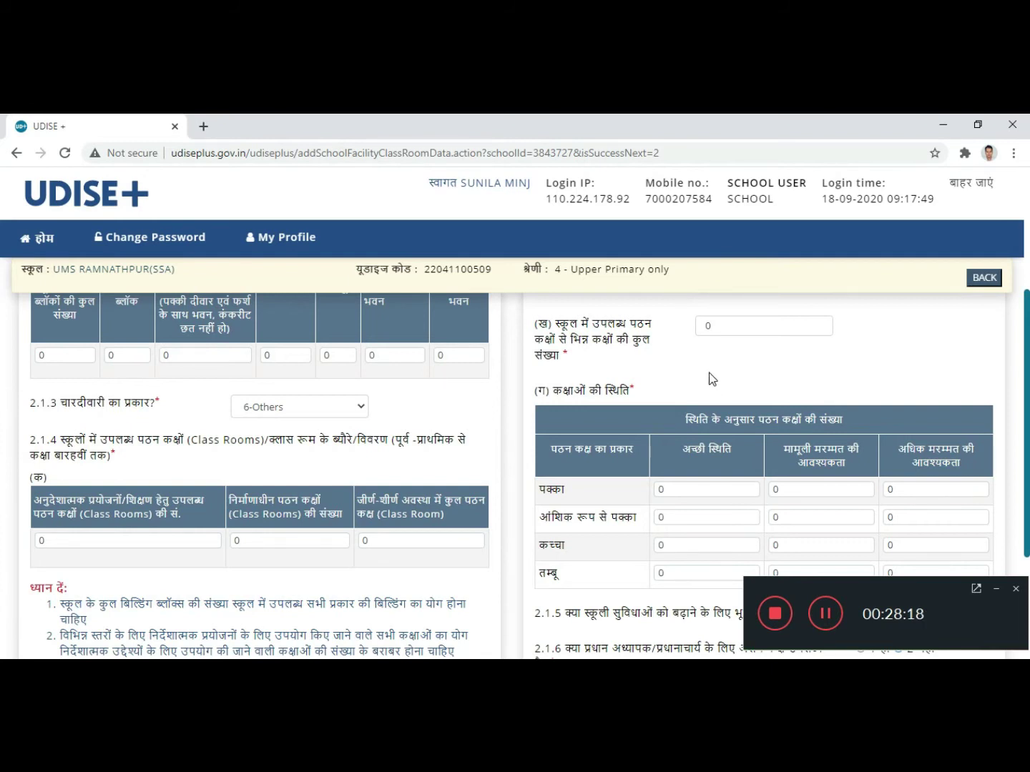
scroll(745, 468, down, 1)
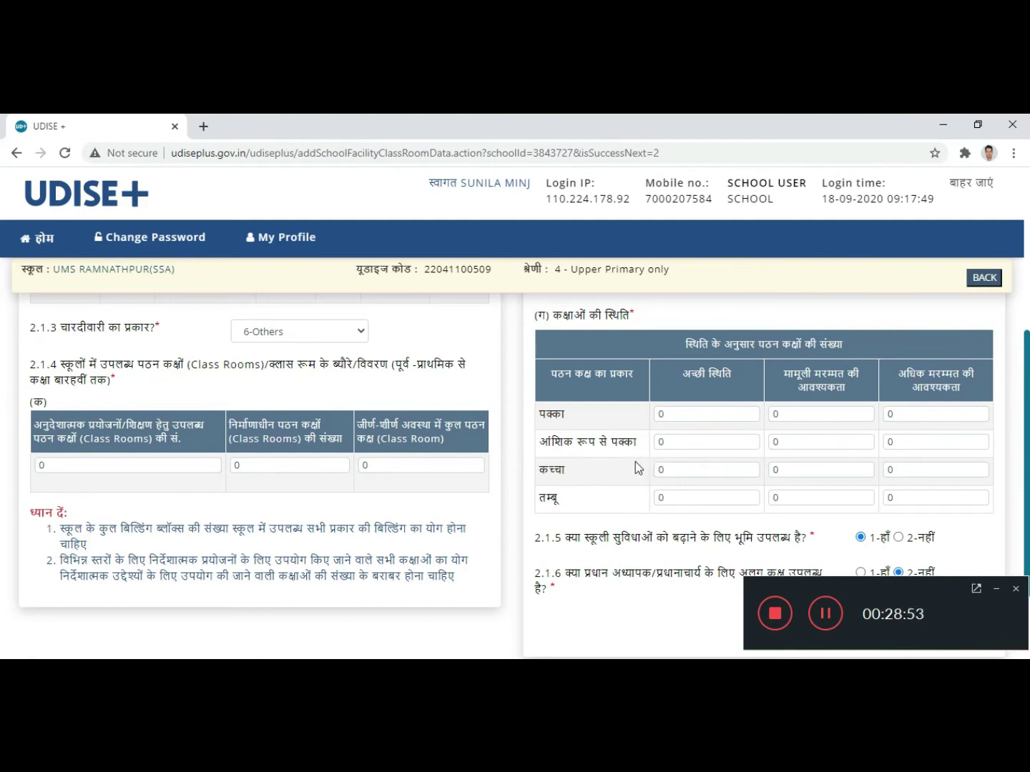
scroll(630, 468, down, 1)
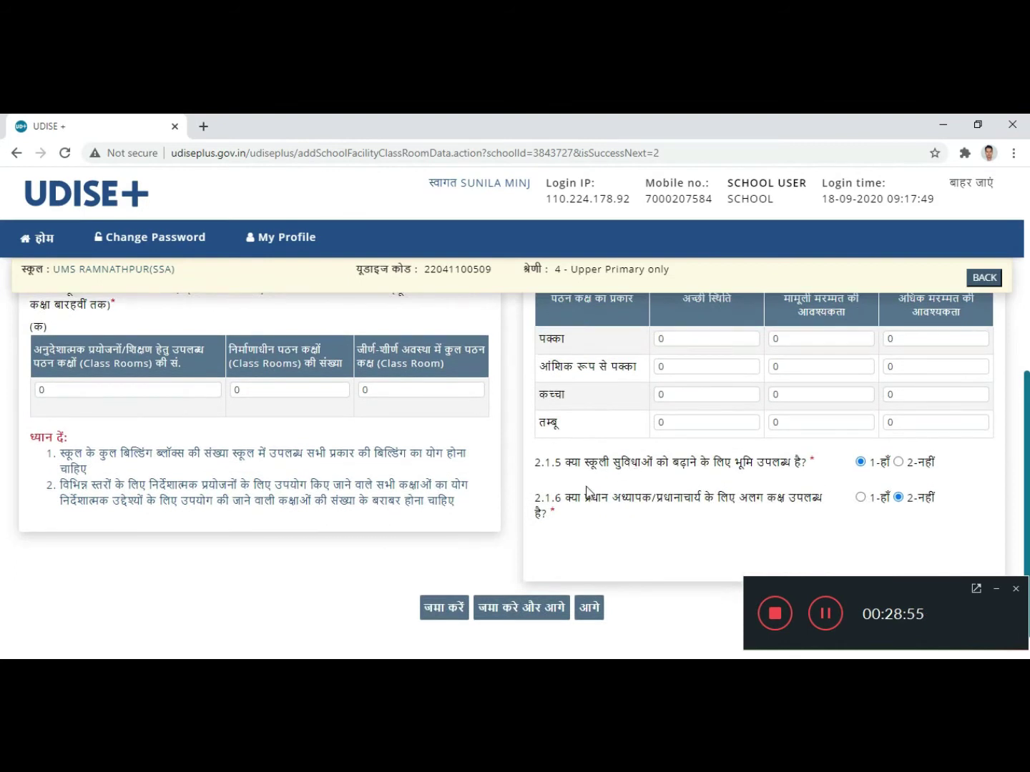
scroll(586, 493, down, 1)
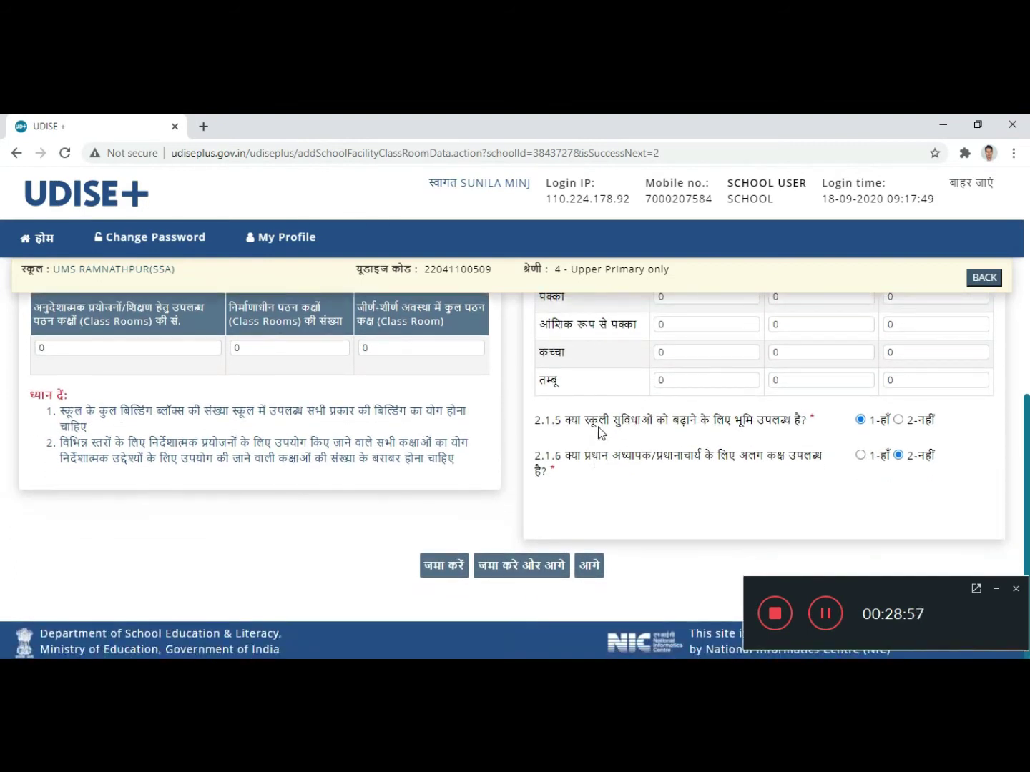
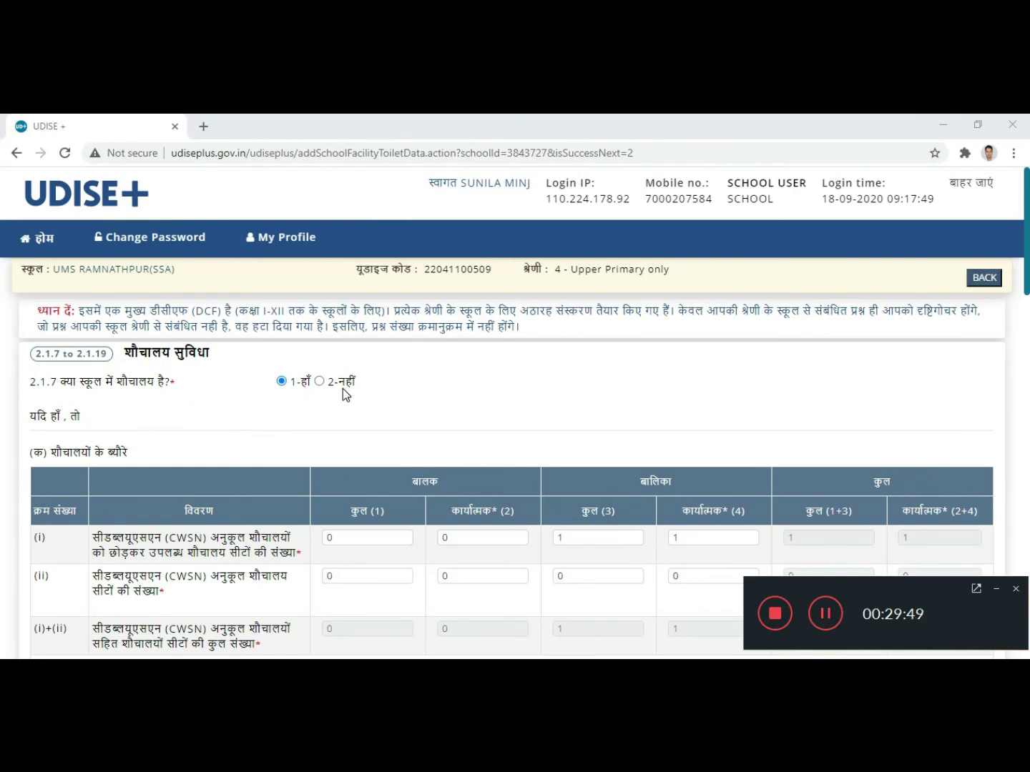
Step: Keep the toilet question answered Yes and check the girls' toilet seat counts in row (i)
click(281, 381)
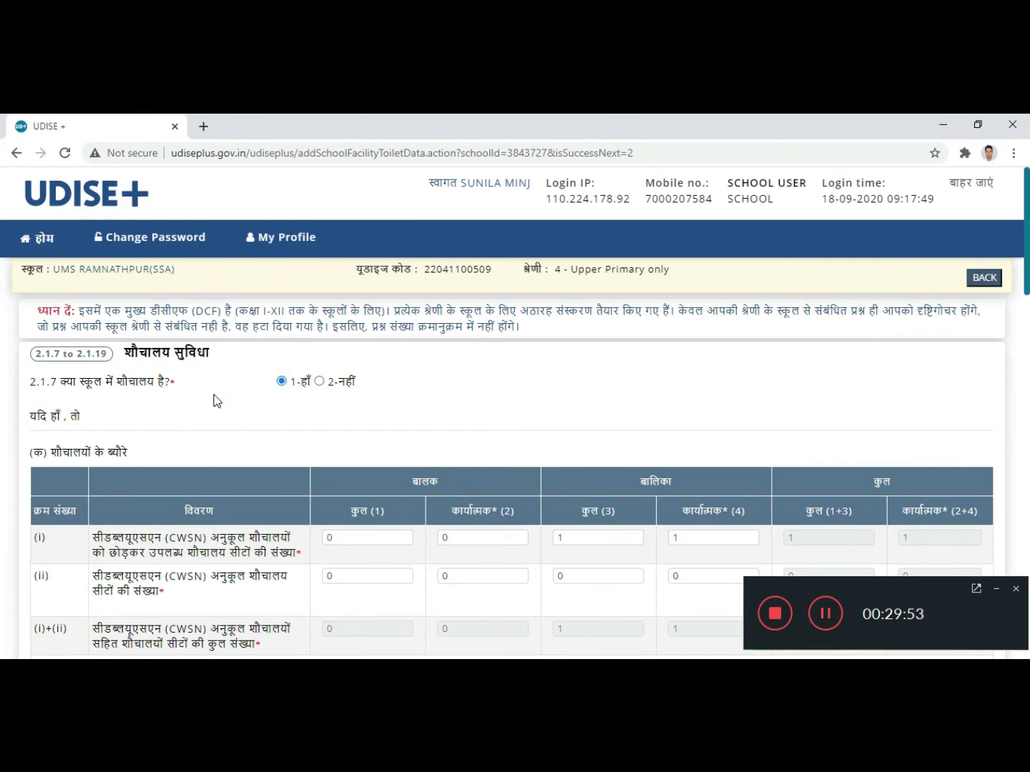
scroll(272, 408, down, 1)
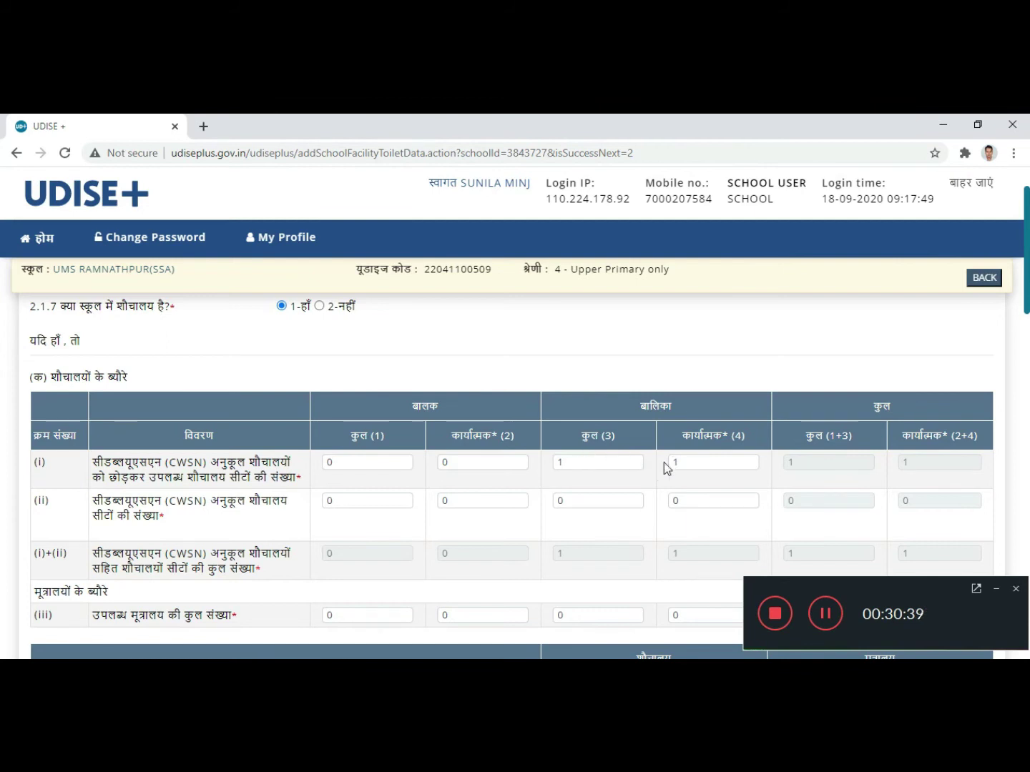
click(572, 461)
click(709, 462)
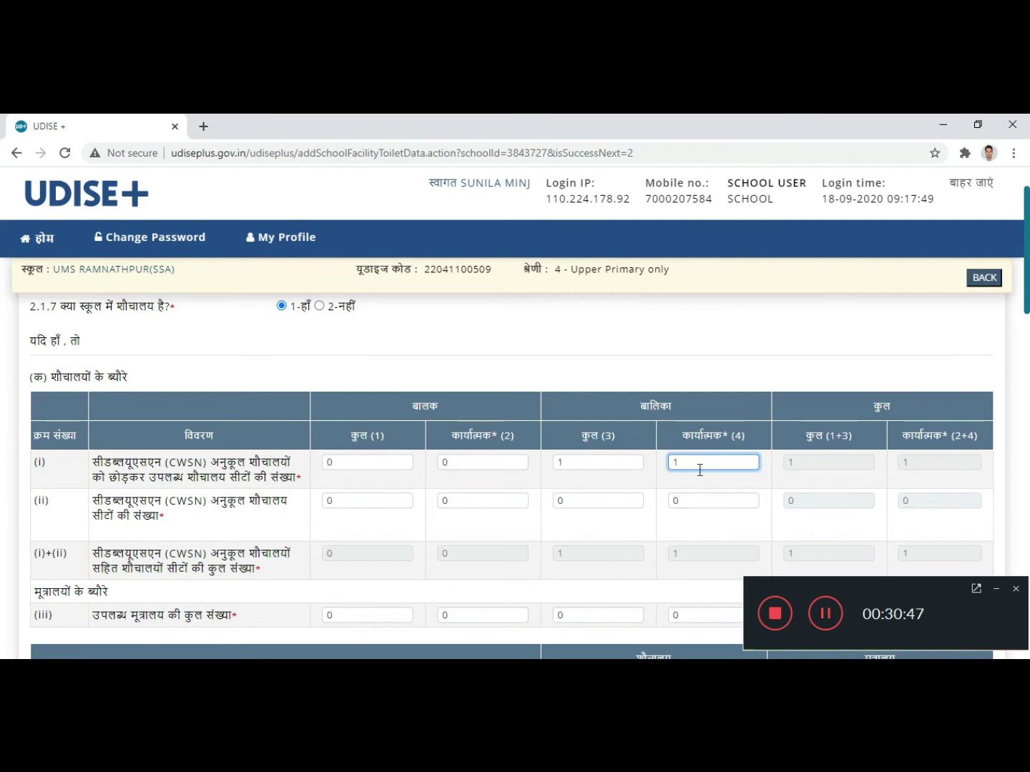
Step: Mark the hand pump as functional (1-हाँ) in the पेयजल drinking-water table
scroll(643, 473, down, 1)
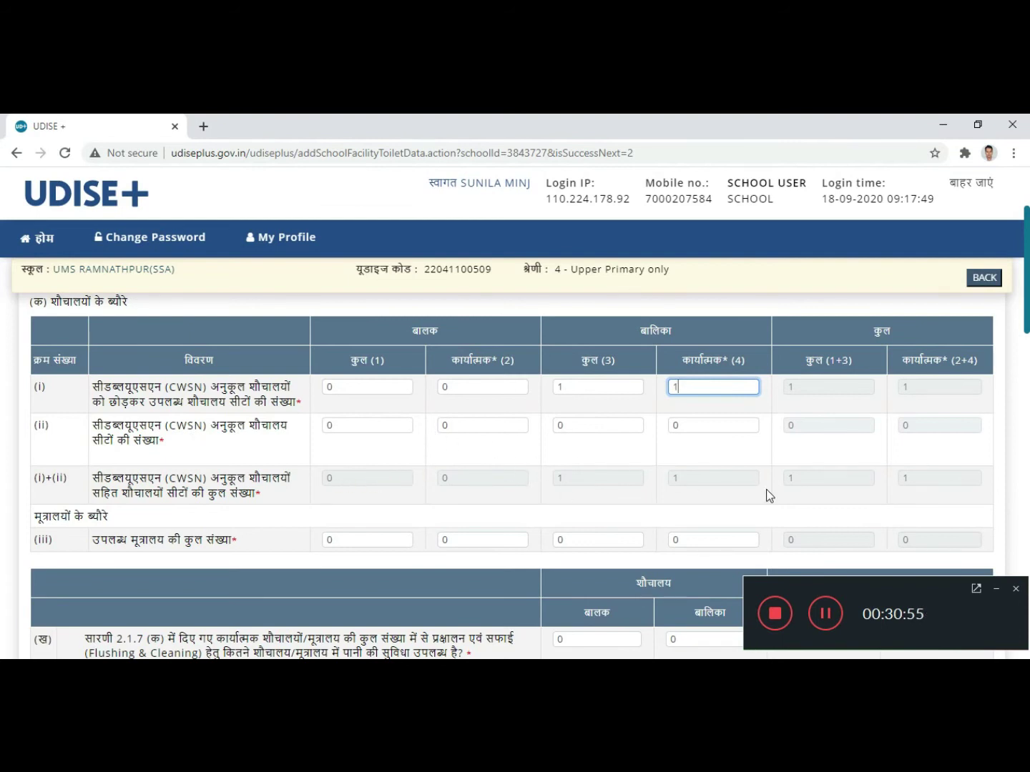
scroll(332, 505, down, 1)
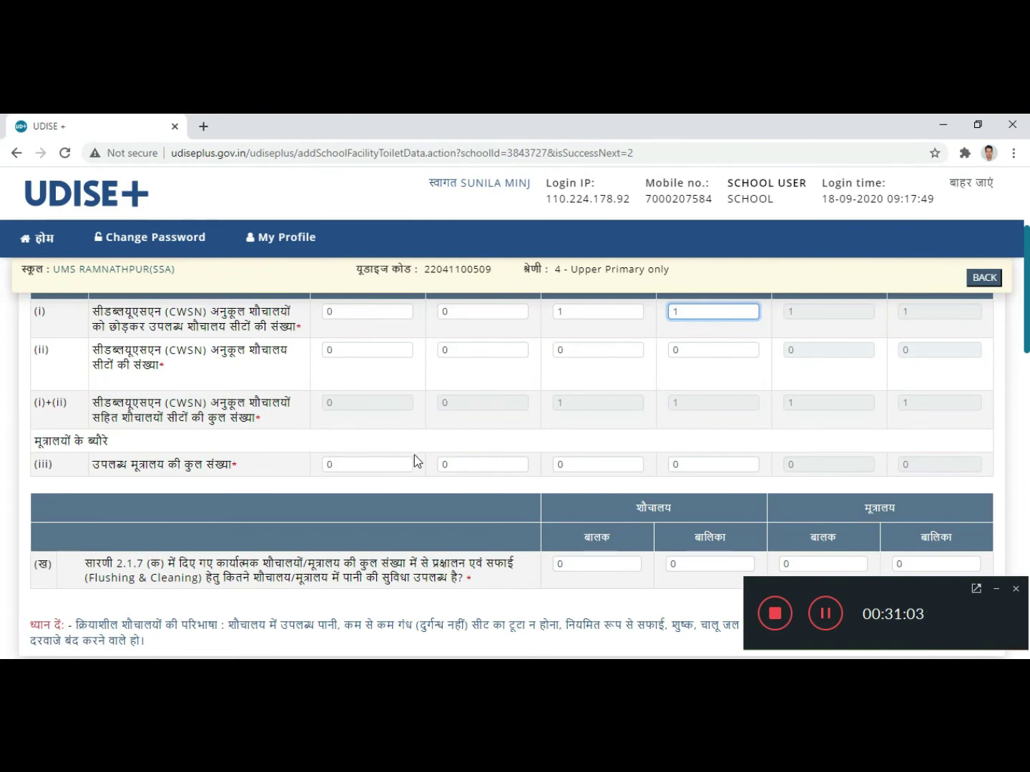
scroll(414, 455, up, 2)
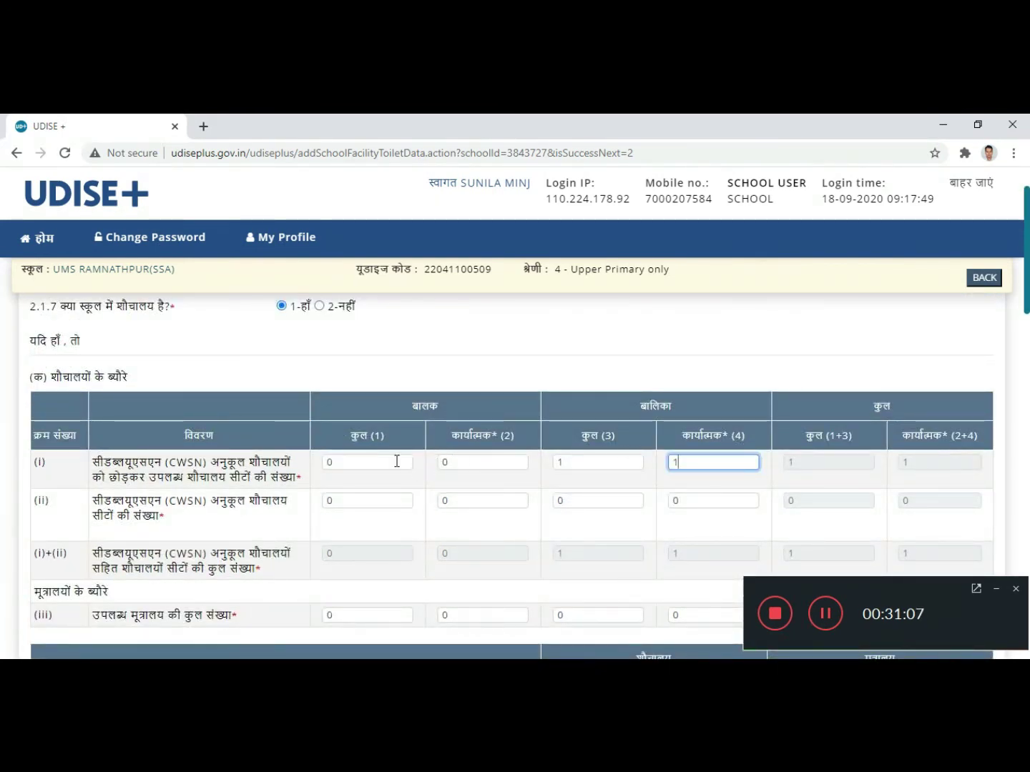
scroll(479, 512, down, 3)
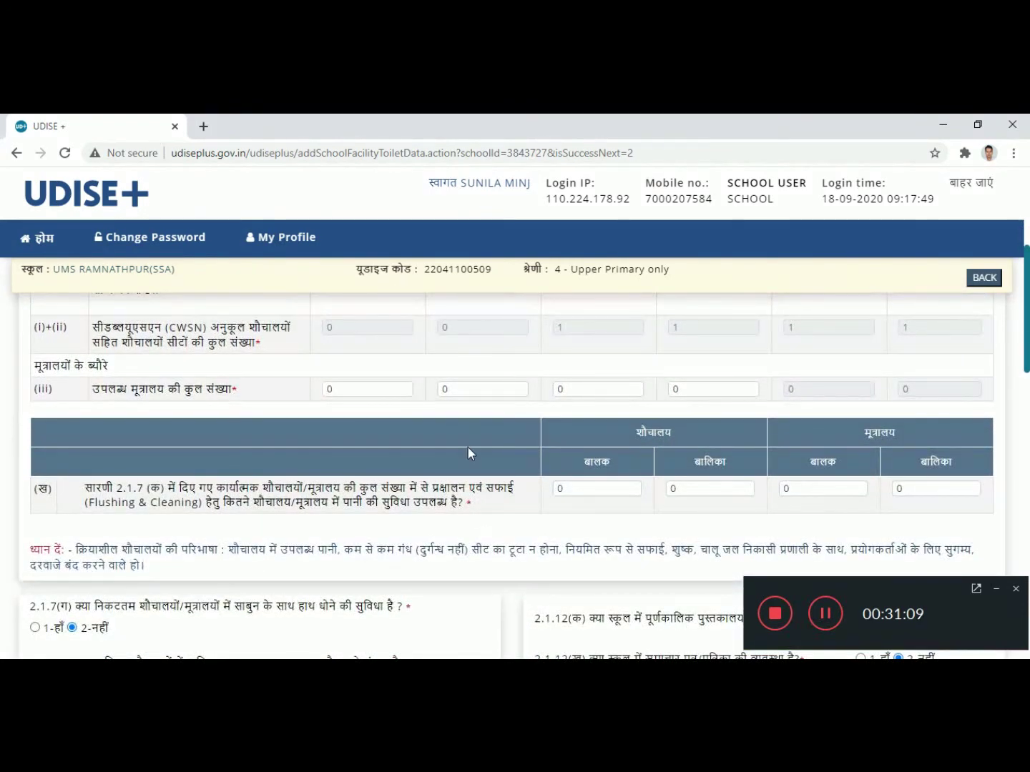
scroll(461, 441, down, 1)
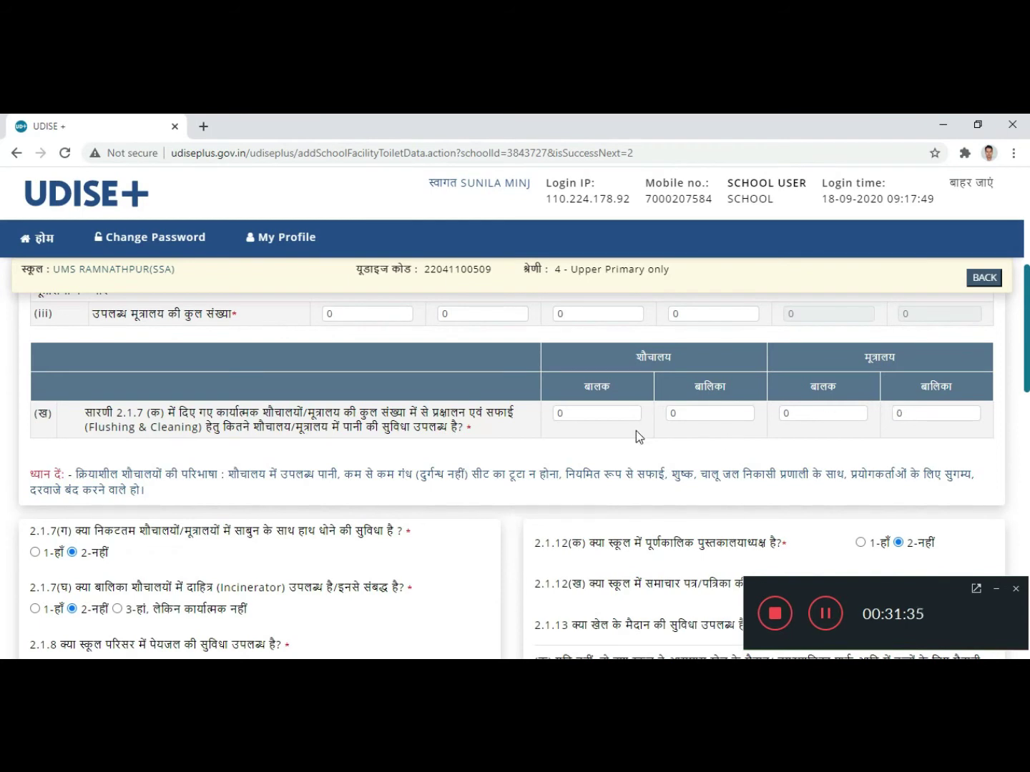
scroll(635, 430, down, 1)
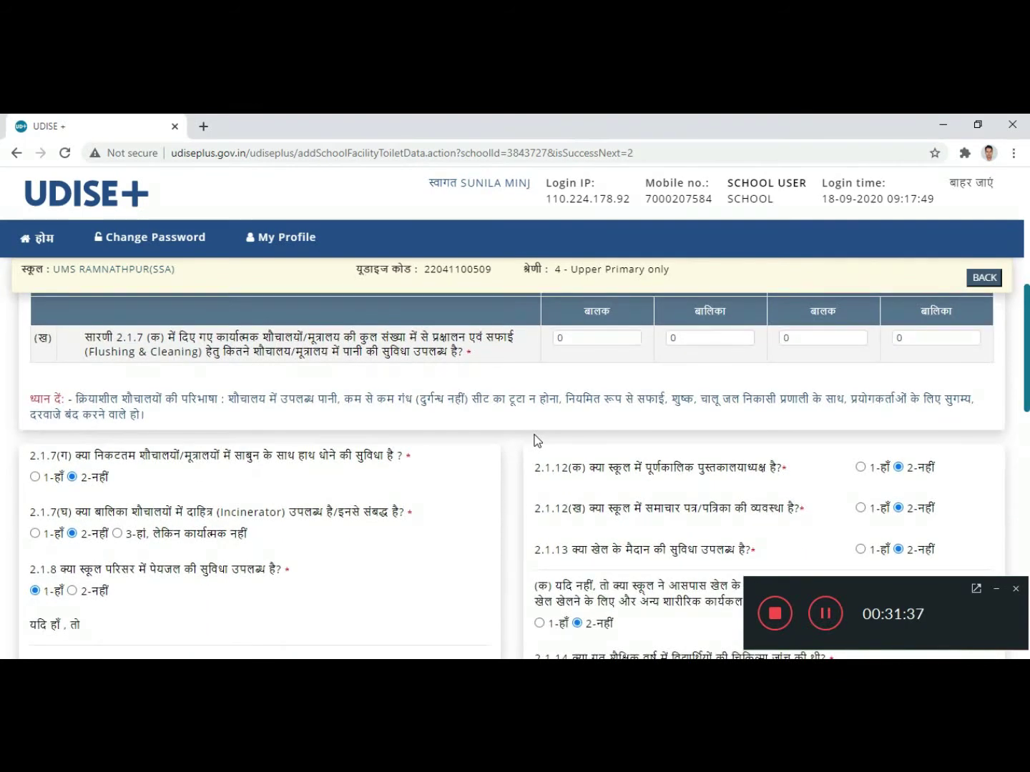
scroll(443, 422, down, 1)
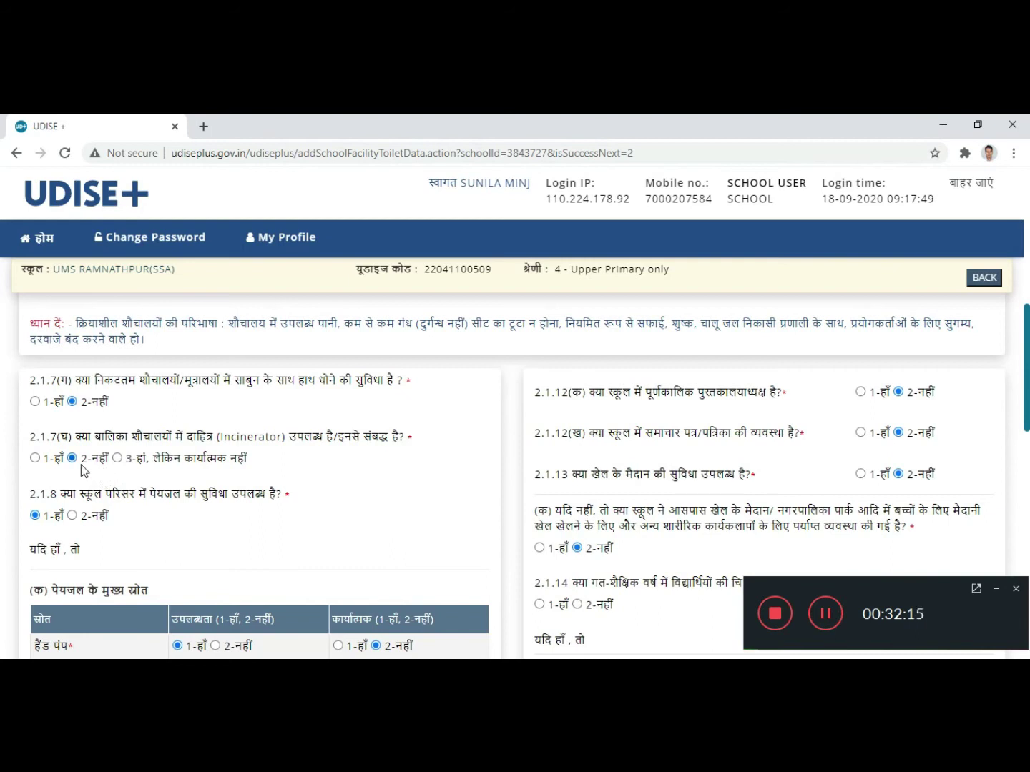
scroll(80, 470, down, 1)
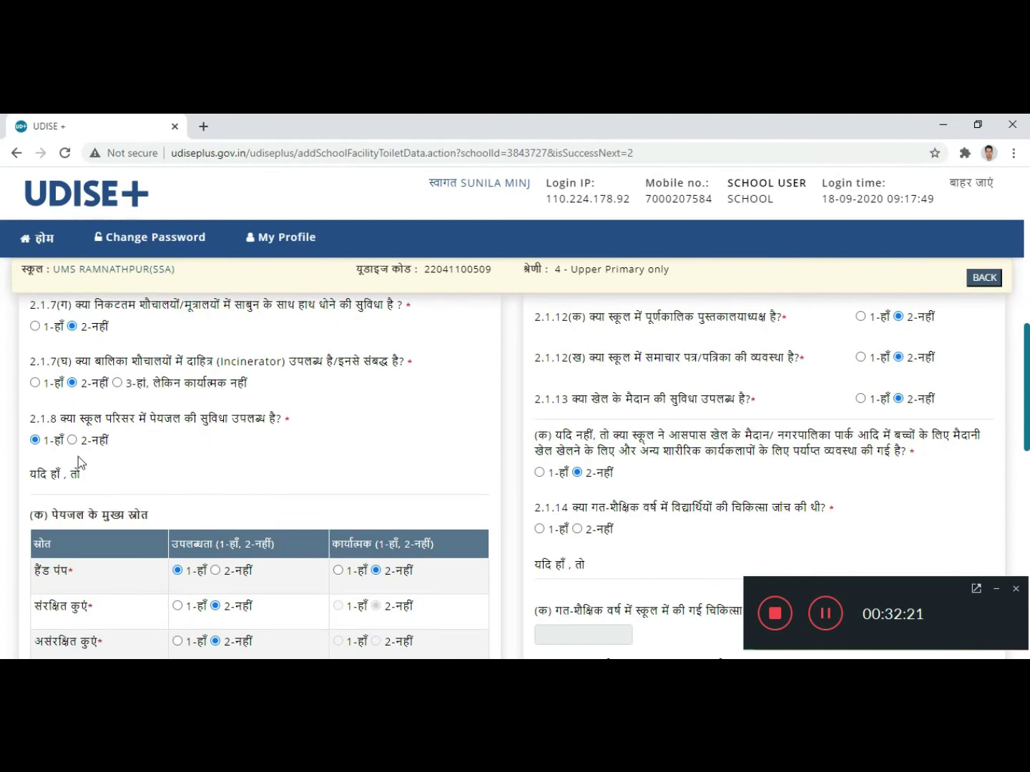
scroll(106, 450, down, 1)
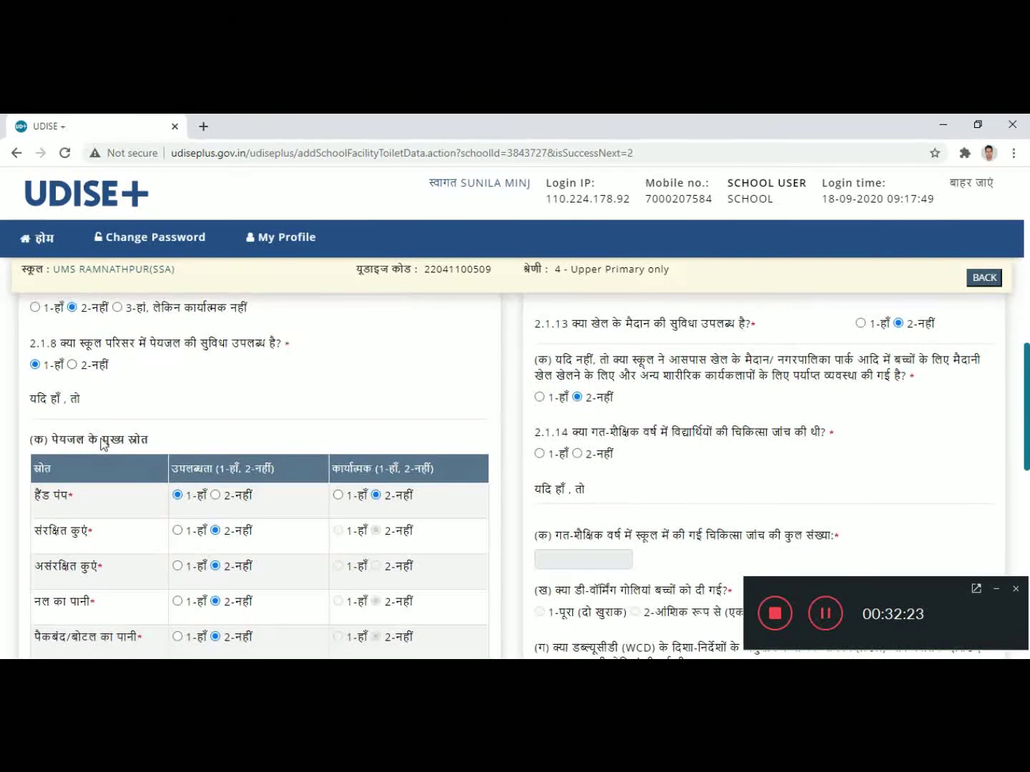
scroll(99, 439, down, 1)
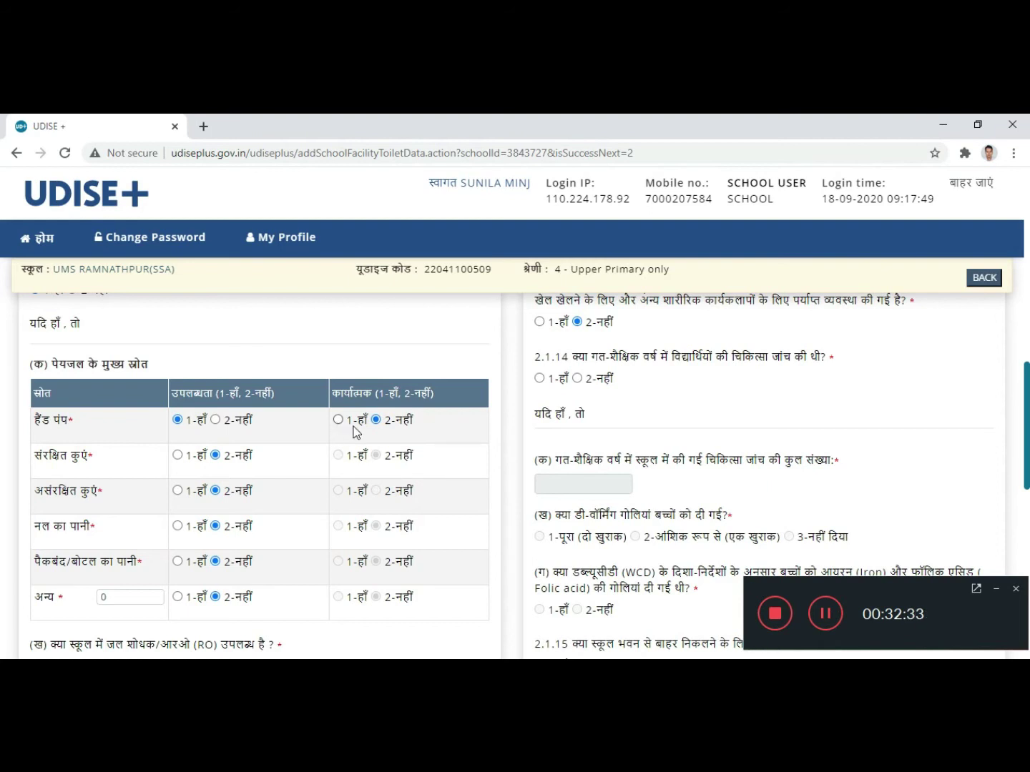
click(338, 420)
Step: Leave tap water (नल का पानी) at 2-नहीं after briefly selecting 1-हाँ
scroll(303, 453, down, 1)
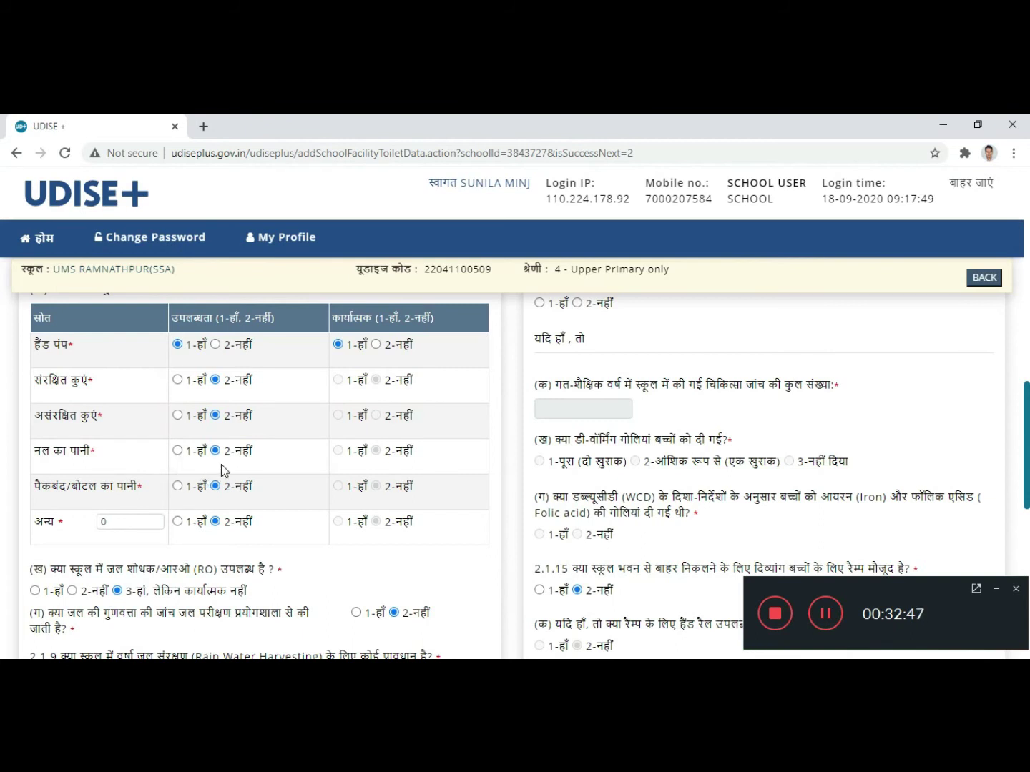
click(178, 451)
click(215, 452)
scroll(188, 492, down, 1)
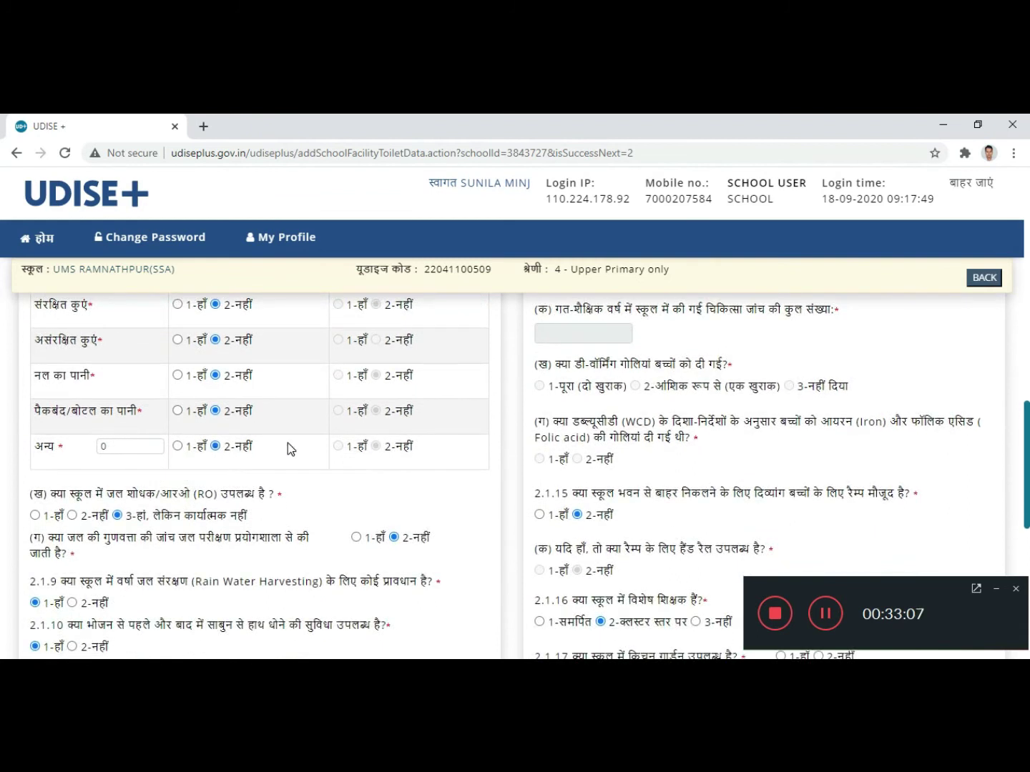
scroll(286, 444, down, 1)
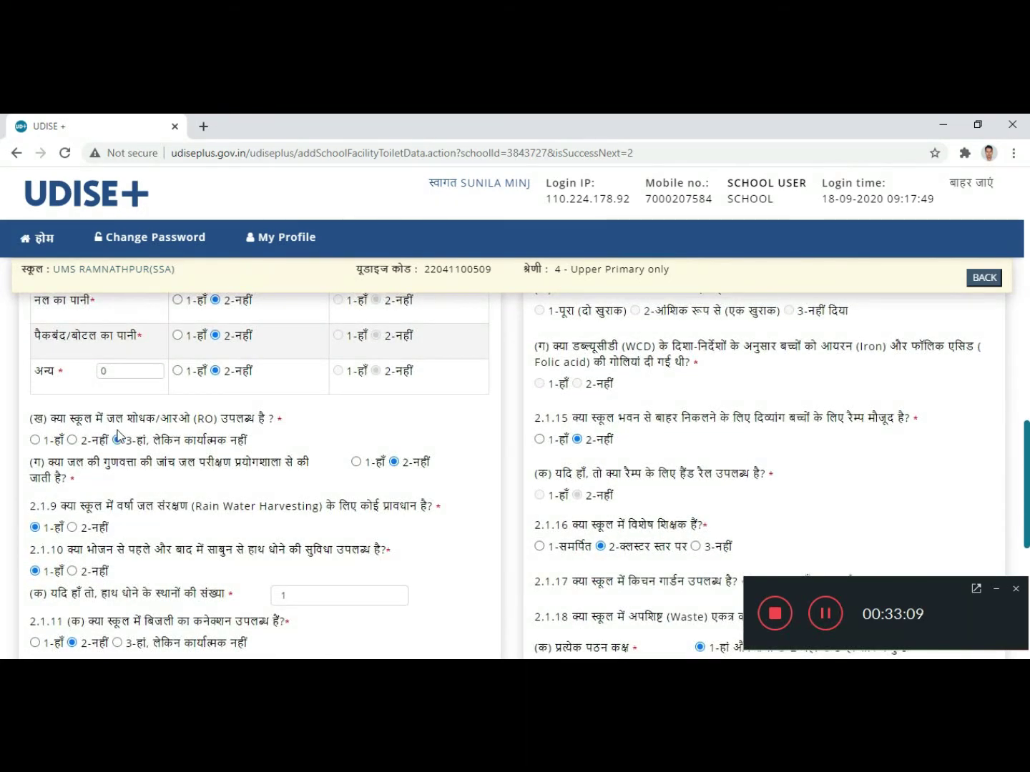
scroll(204, 432, down, 1)
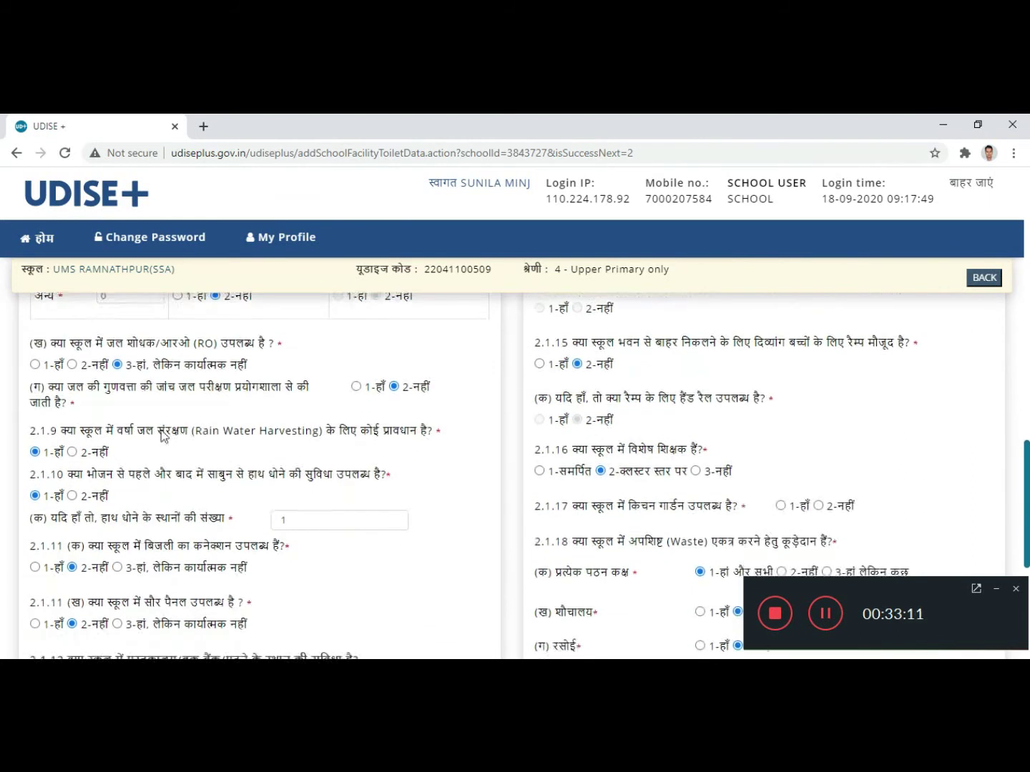
Step: Answer 2-नहीं to the RO purifier question and 2.1.9 rainwater harvesting
click(73, 364)
scroll(161, 454, down, 1)
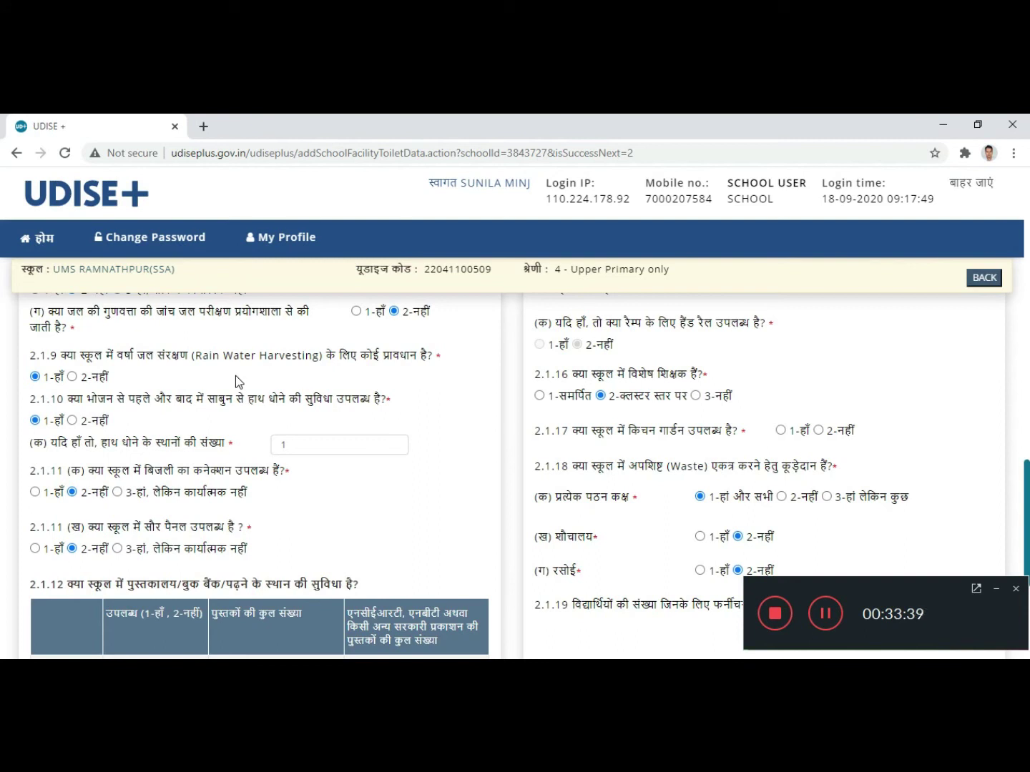
click(73, 376)
Step: Keep the handwashing facility at Yes and select the handwashing points count field
click(33, 418)
scroll(166, 421, down, 1)
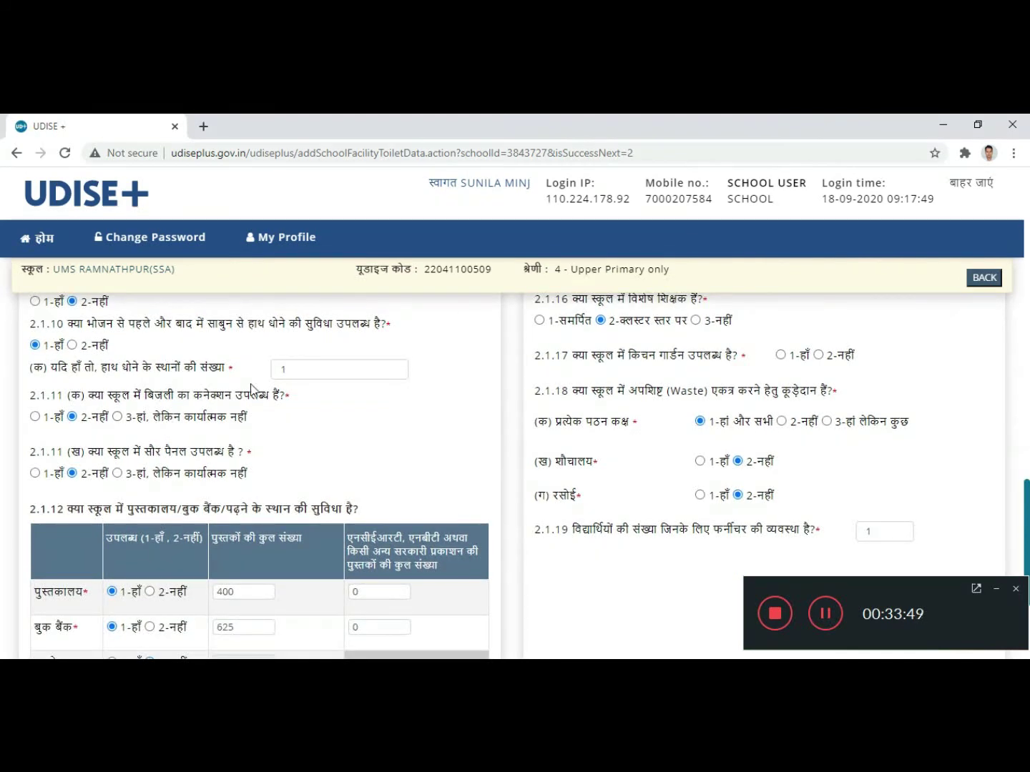
click(297, 369)
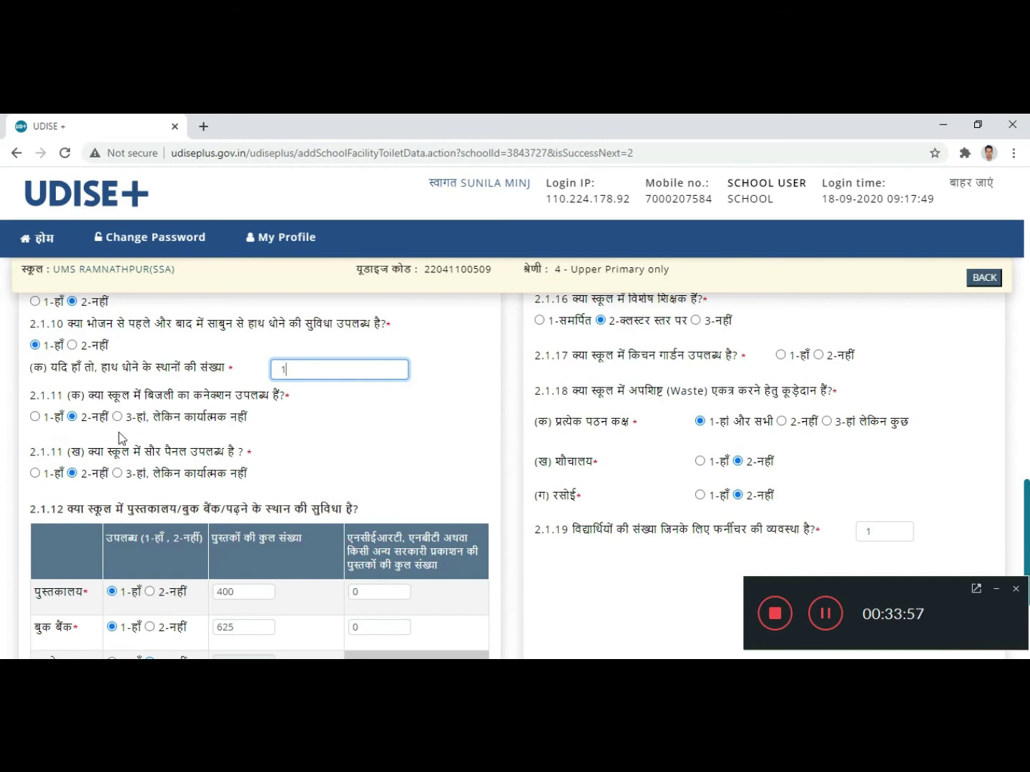
scroll(248, 398, up, 1)
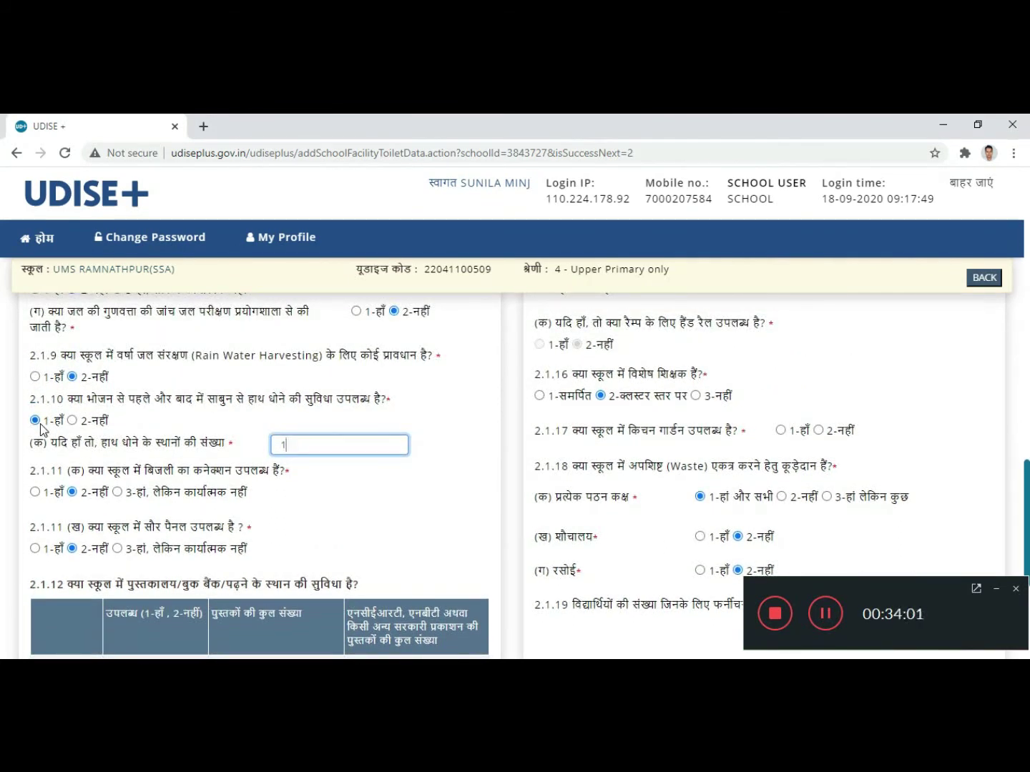
scroll(146, 450, up, 1)
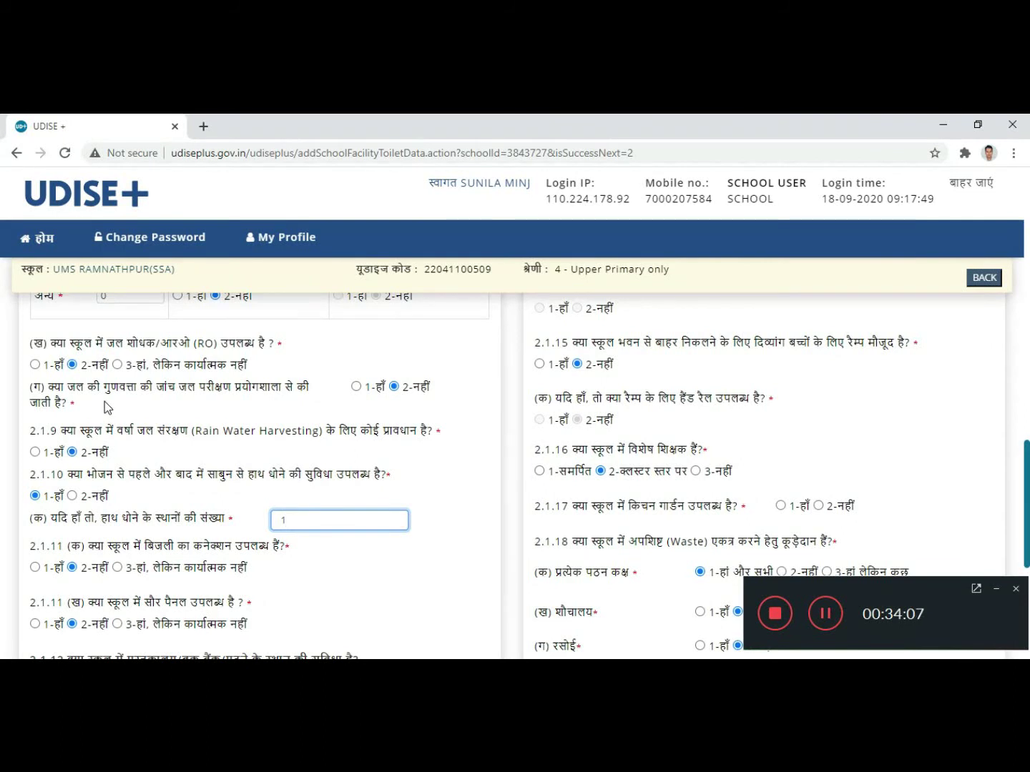
scroll(106, 408, down, 1)
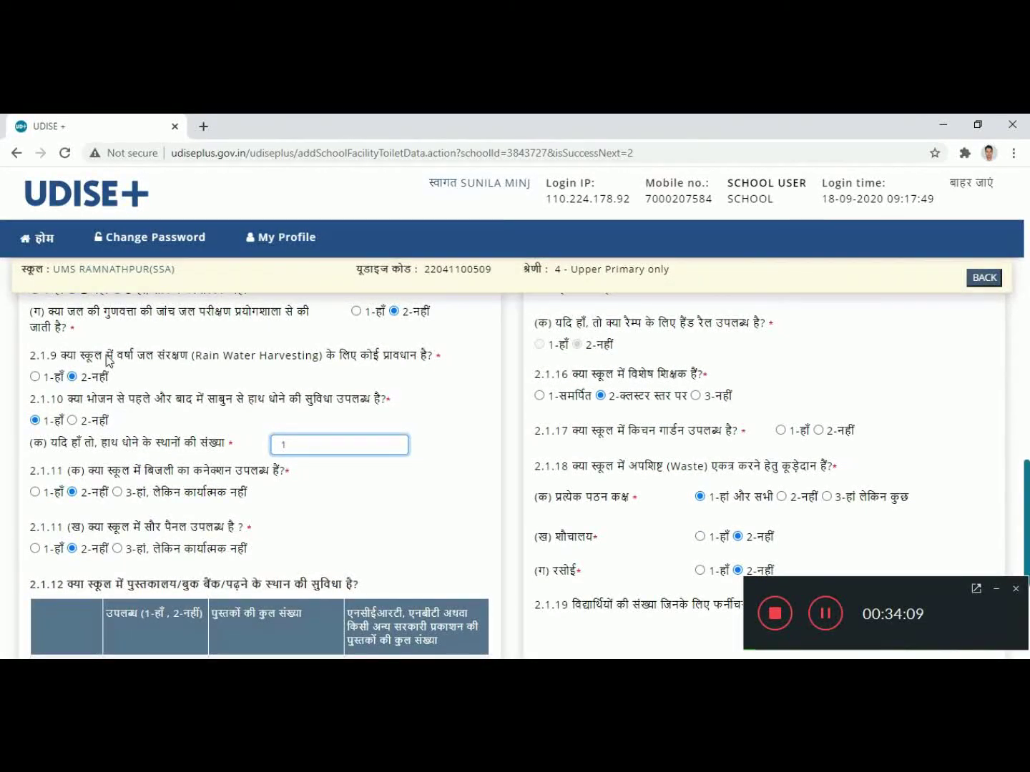
scroll(141, 470, up, 2)
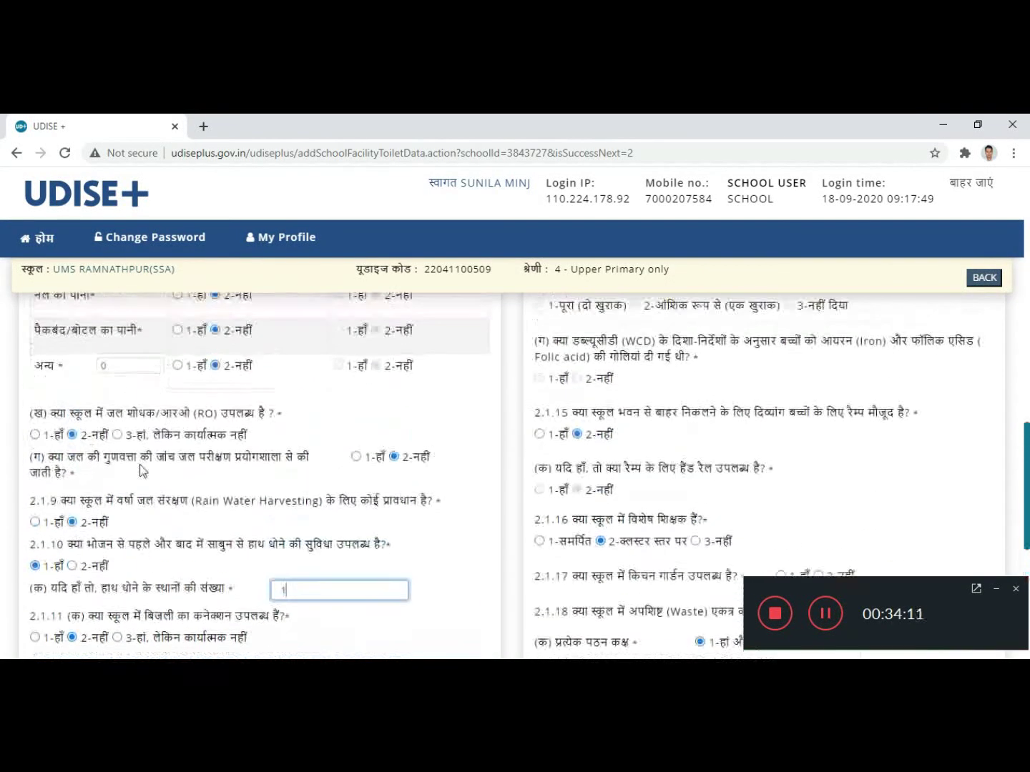
scroll(187, 511, down, 1)
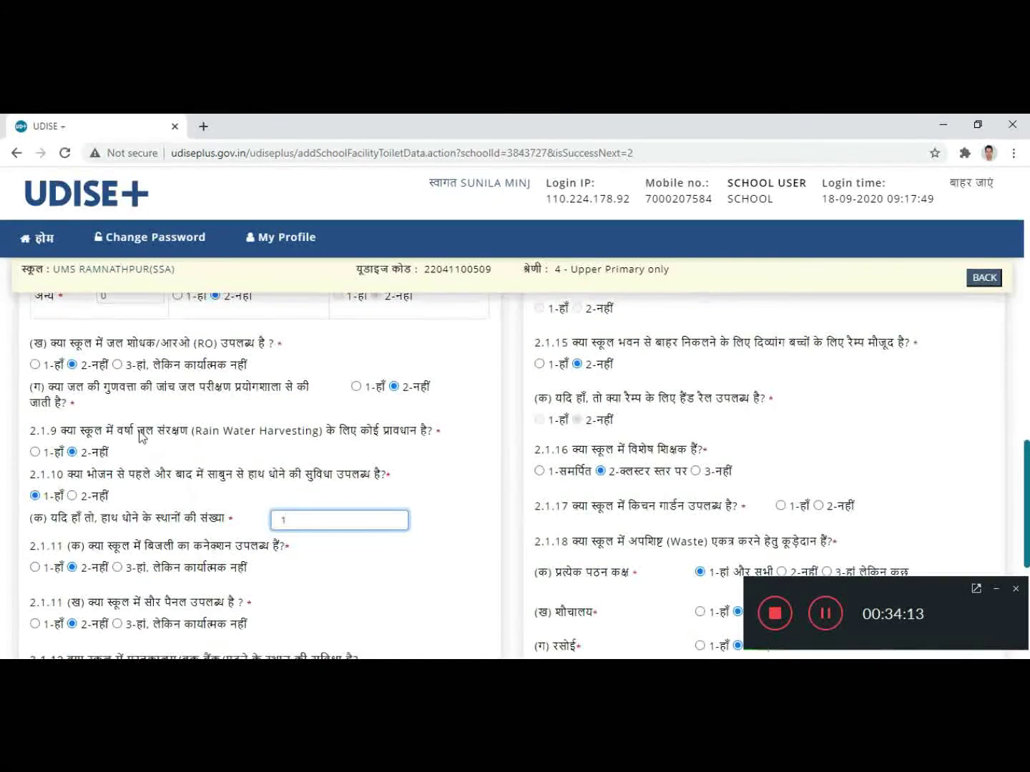
scroll(145, 509, down, 1)
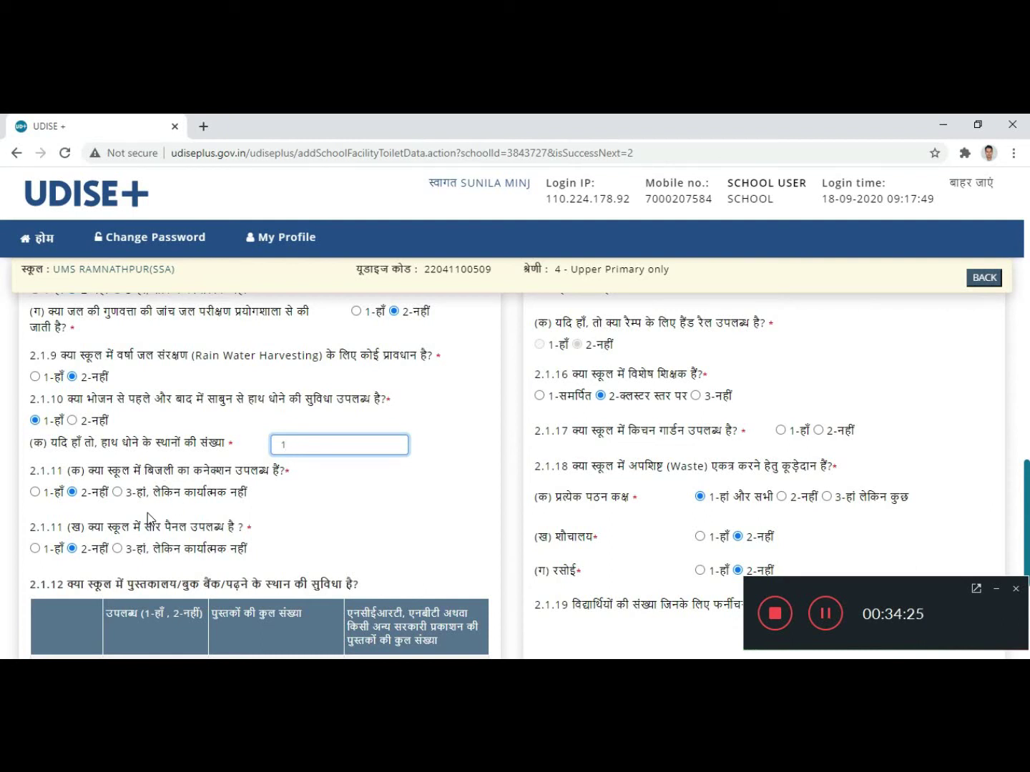
scroll(148, 517, down, 1)
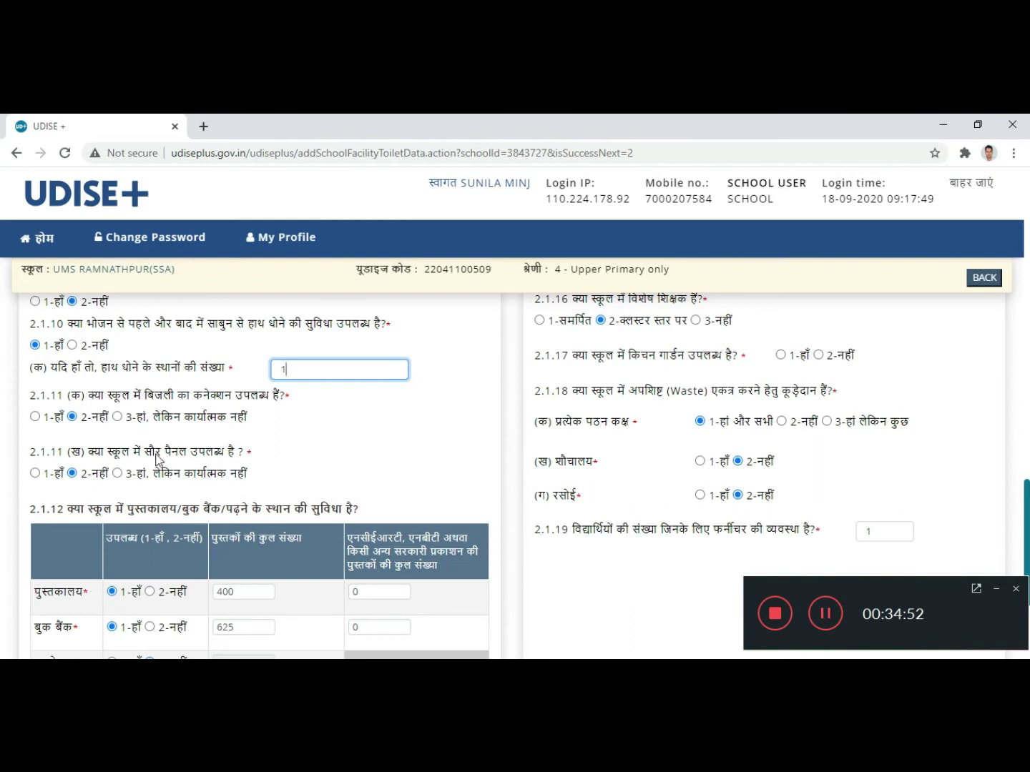
scroll(154, 451, down, 1)
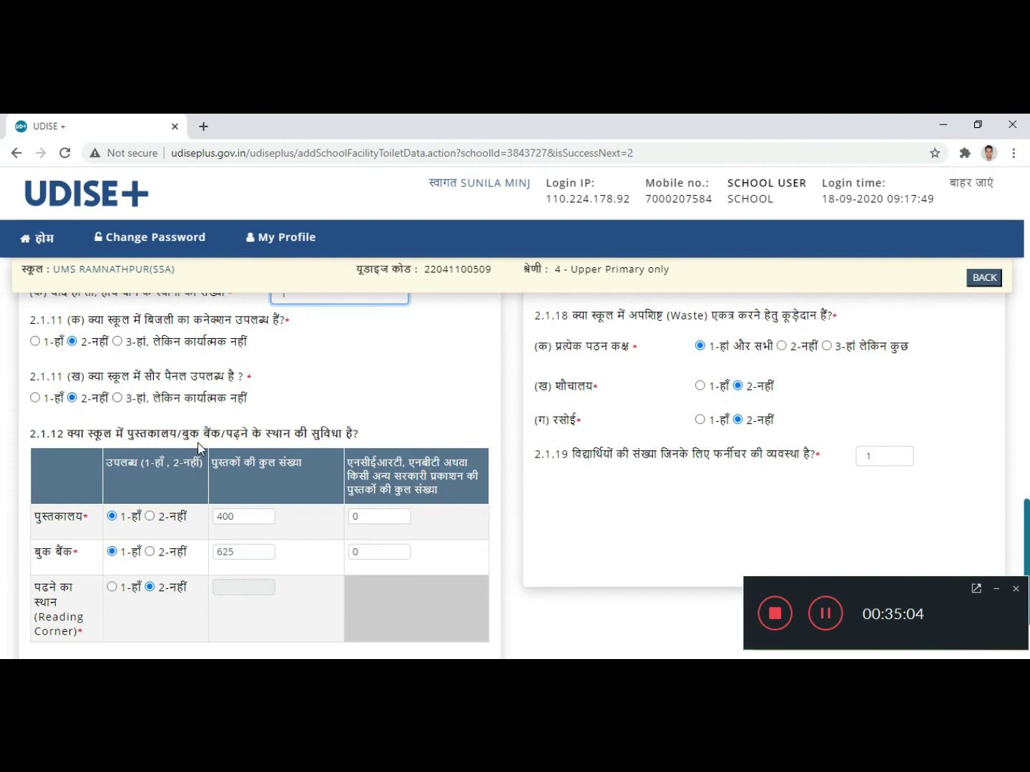
scroll(197, 442, down, 1)
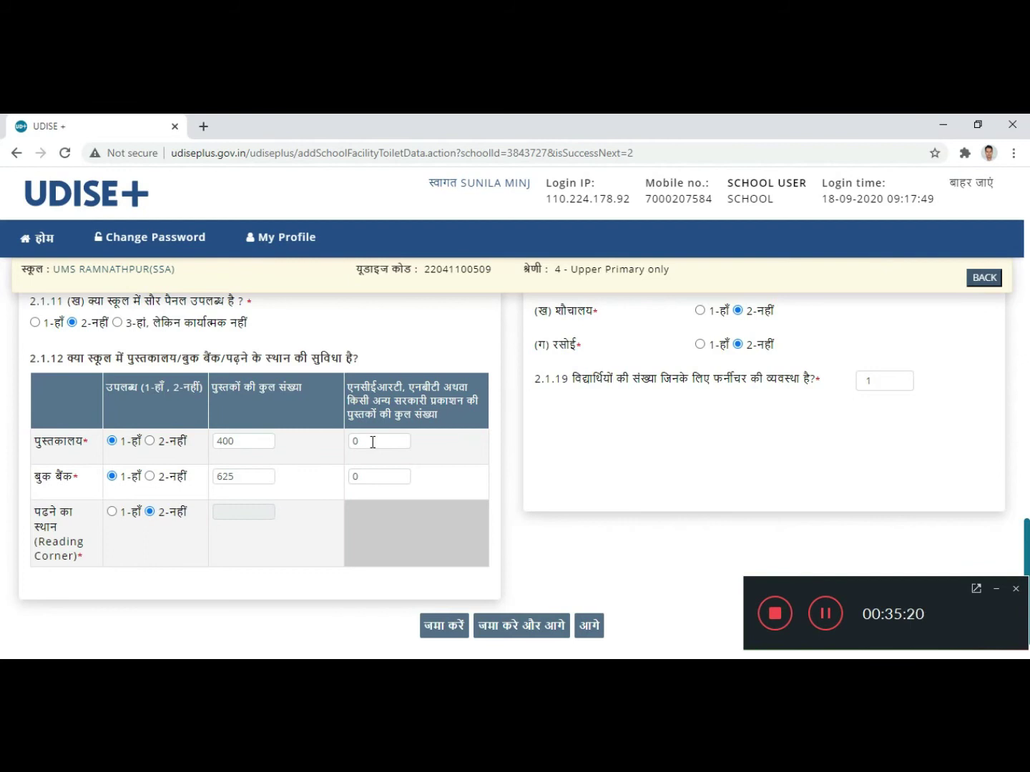
click(388, 441)
key(BackSpace)
text(20)
click(382, 479)
key(BackSpace)
text(14)
click(293, 458)
click(247, 442)
text(309)
click(238, 476)
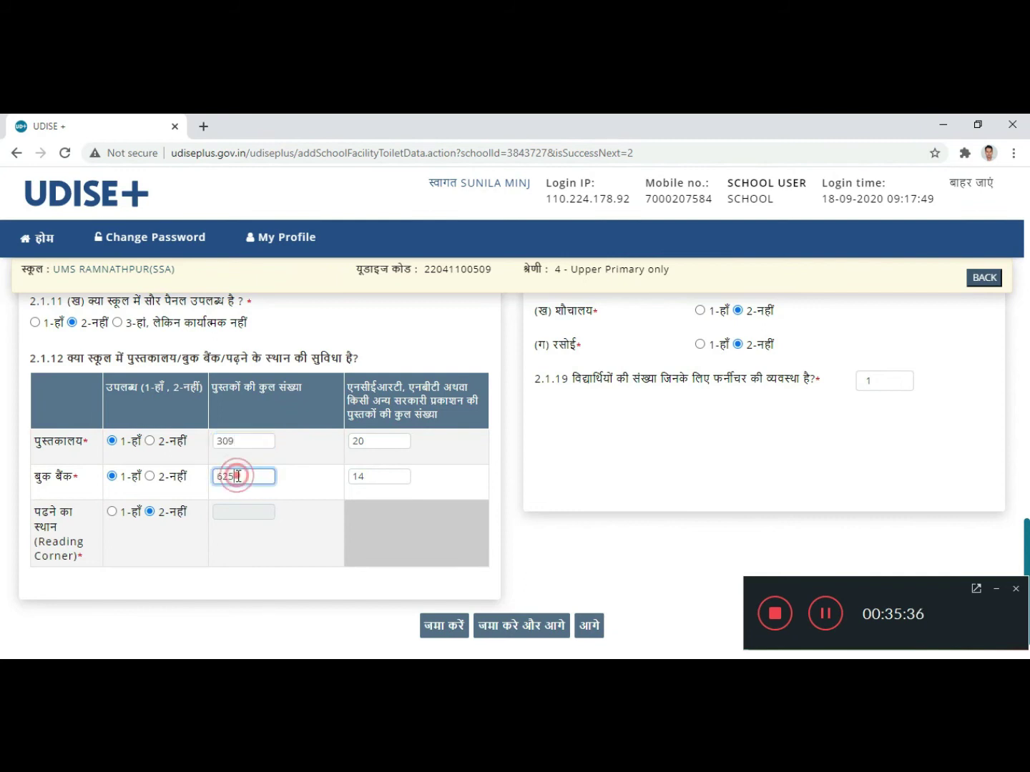
text(215)
click(298, 480)
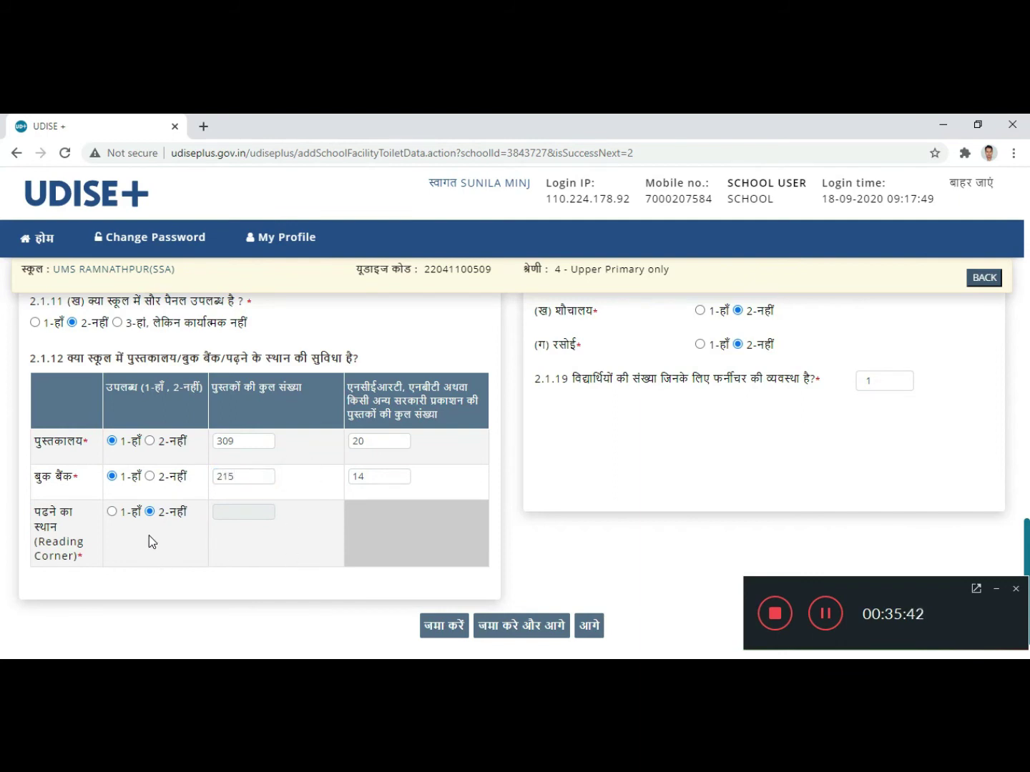
scroll(149, 536, down, 1)
click(112, 450)
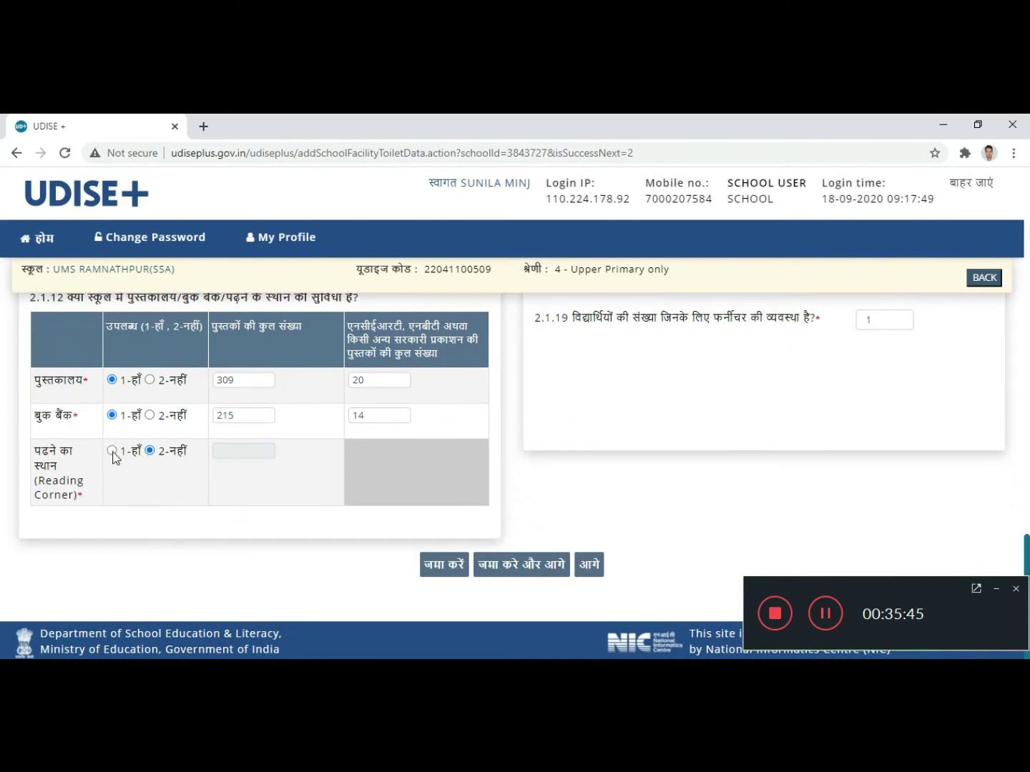
click(150, 450)
scroll(723, 429, up, 15)
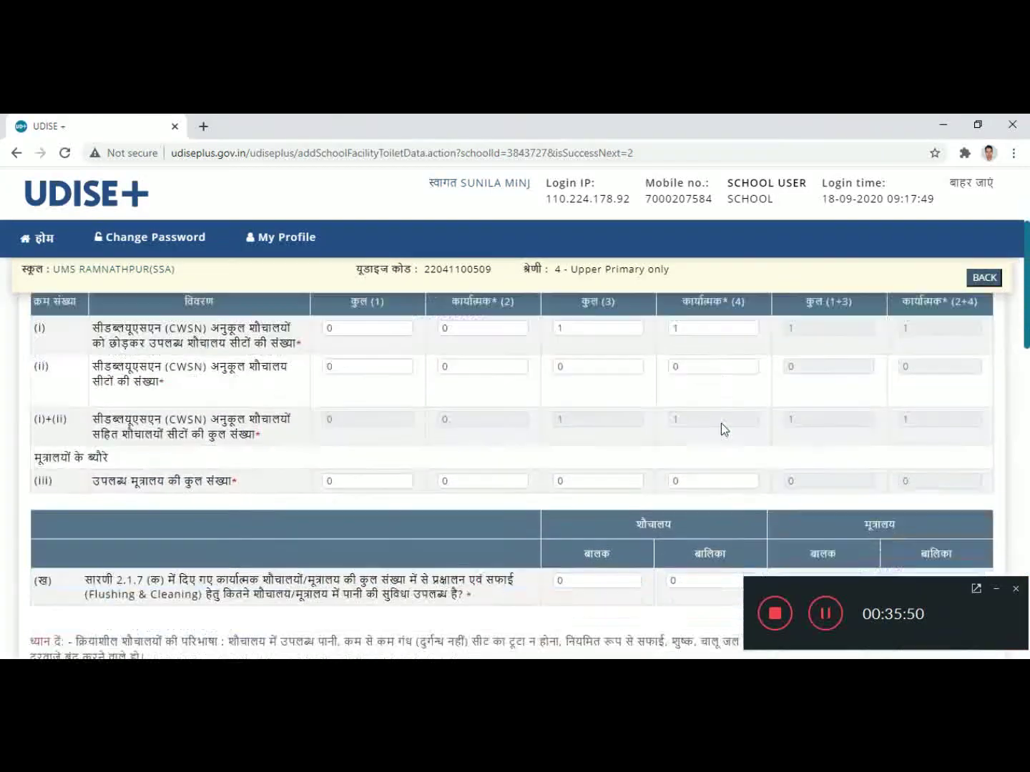
Step: Answer 1-हाँ to 2.1.13 (क) nearby playground arrangements
scroll(721, 423, up, 2)
scroll(721, 423, down, 5)
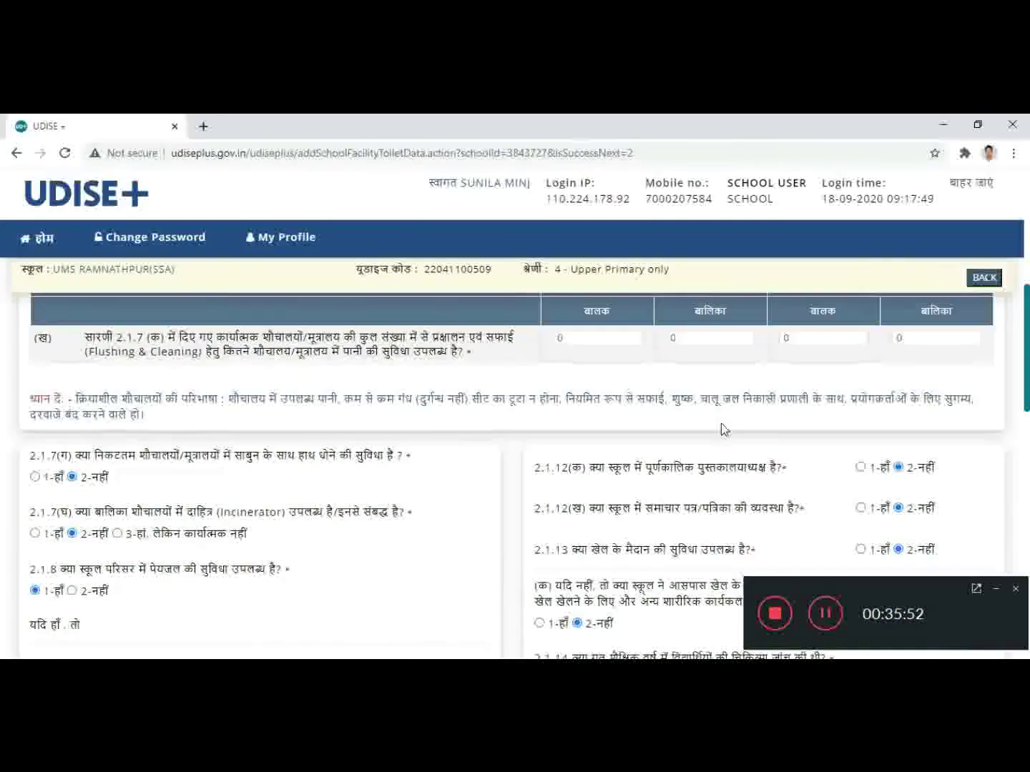
scroll(723, 428, down, 1)
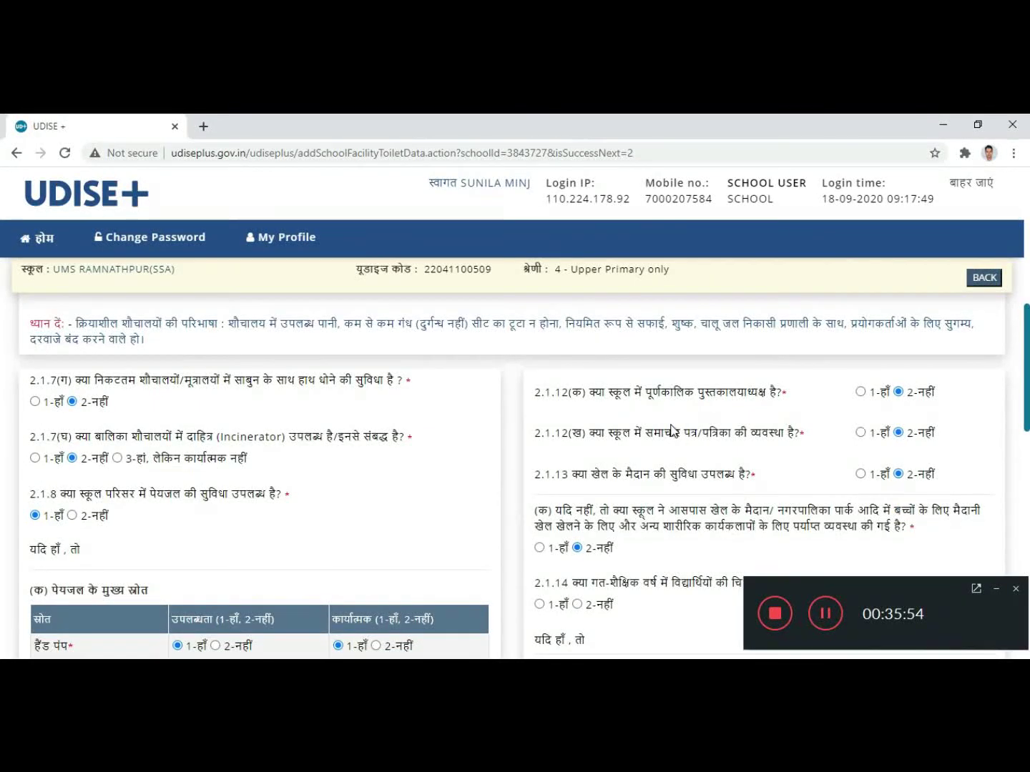
scroll(773, 413, down, 1)
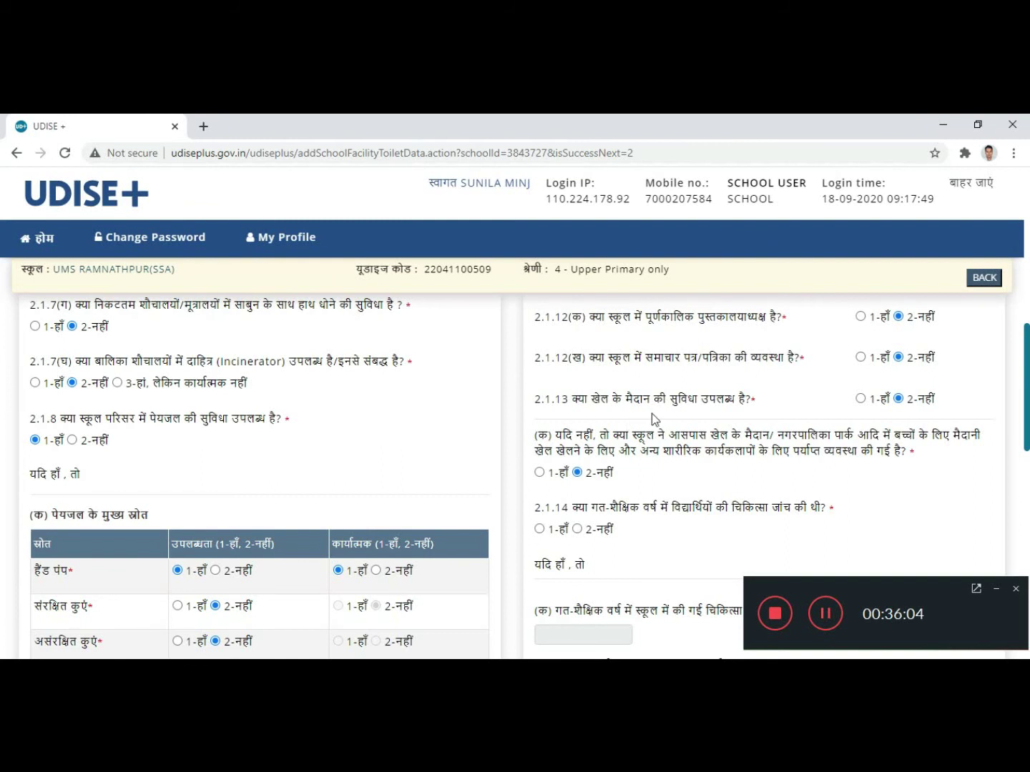
scroll(720, 450, down, 1)
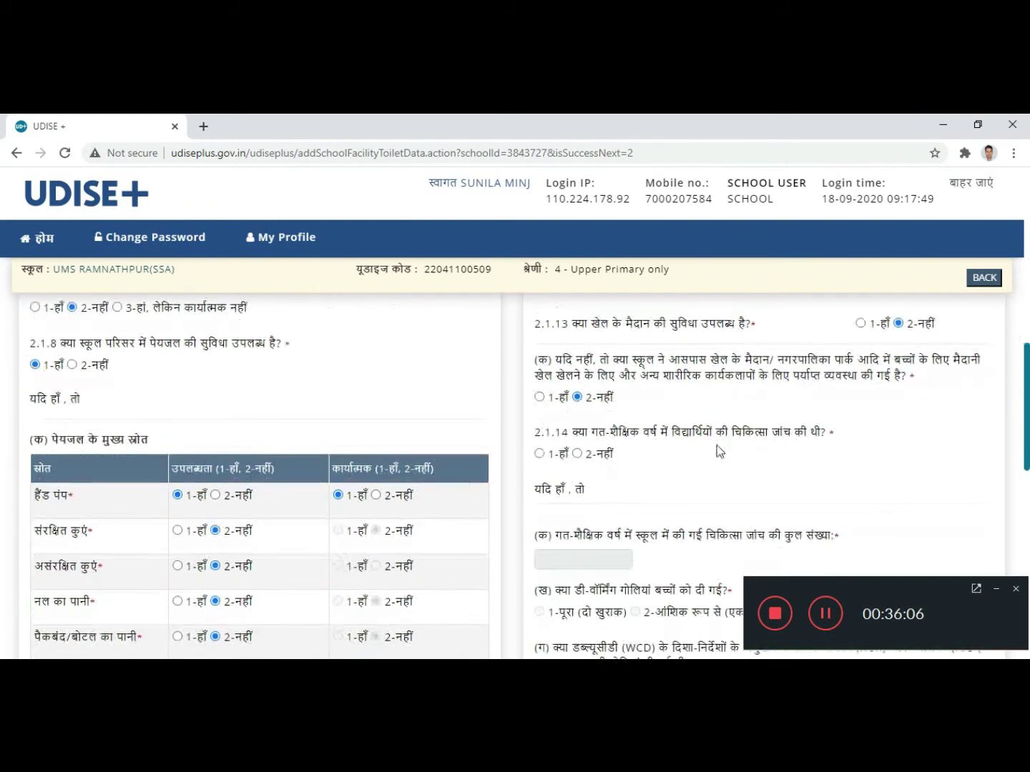
click(900, 326)
click(538, 400)
Step: Answer 1-हाँ to 2.1.14 health check-ups and enter 1 check-up held
scroll(692, 468, down, 1)
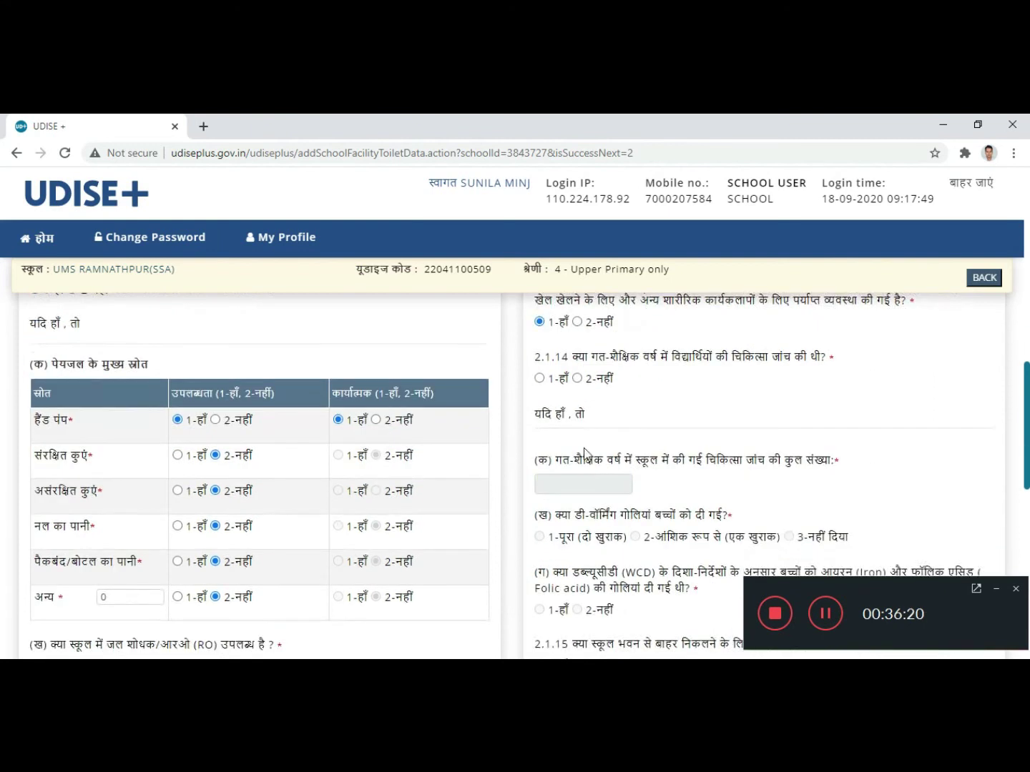
click(538, 379)
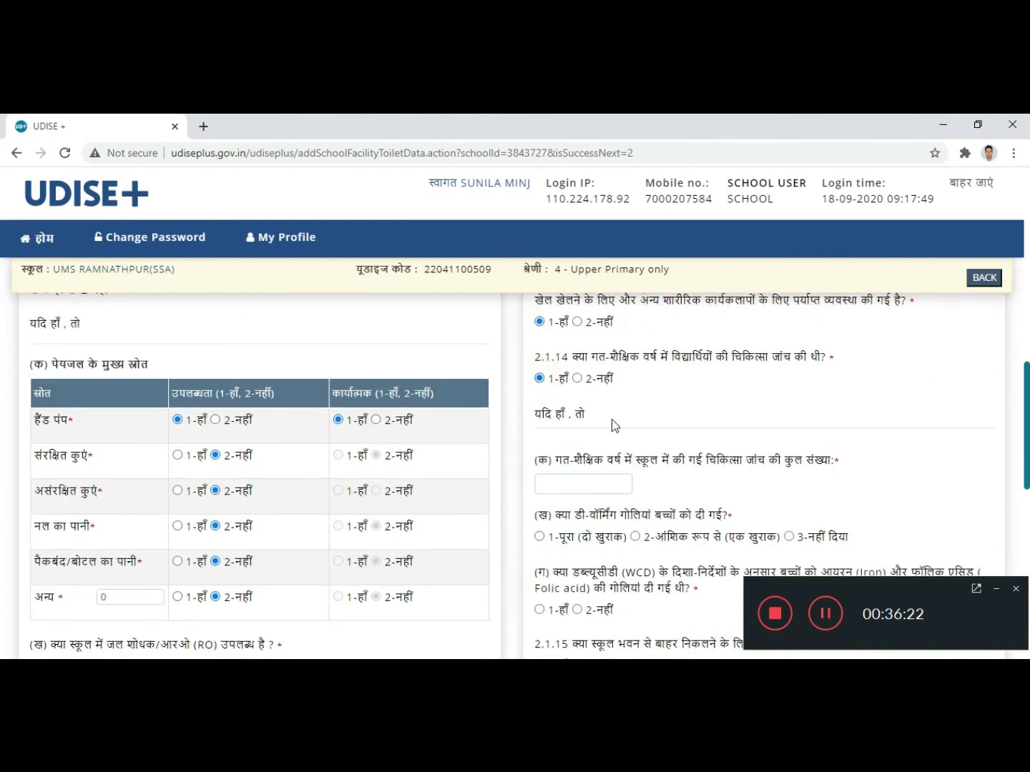
click(590, 481)
text(1)
click(724, 485)
Step: Record de-worming as 1-पूरा (दो खुराक), the full two-dose course
scroll(728, 478, down, 1)
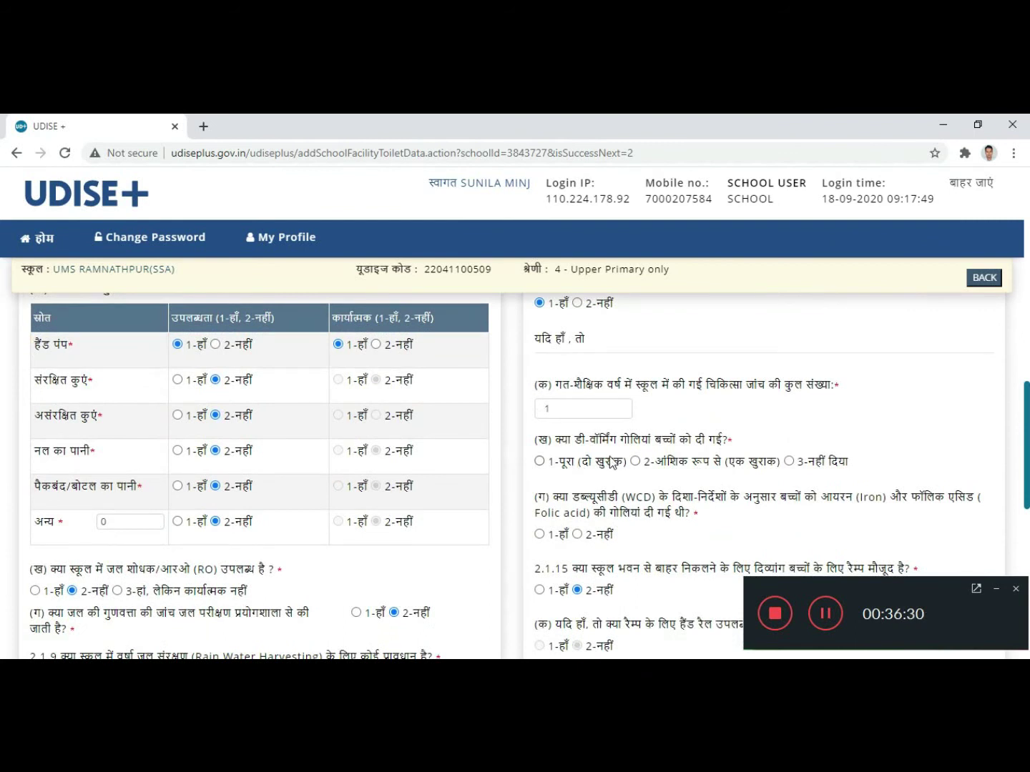
scroll(612, 463, down, 1)
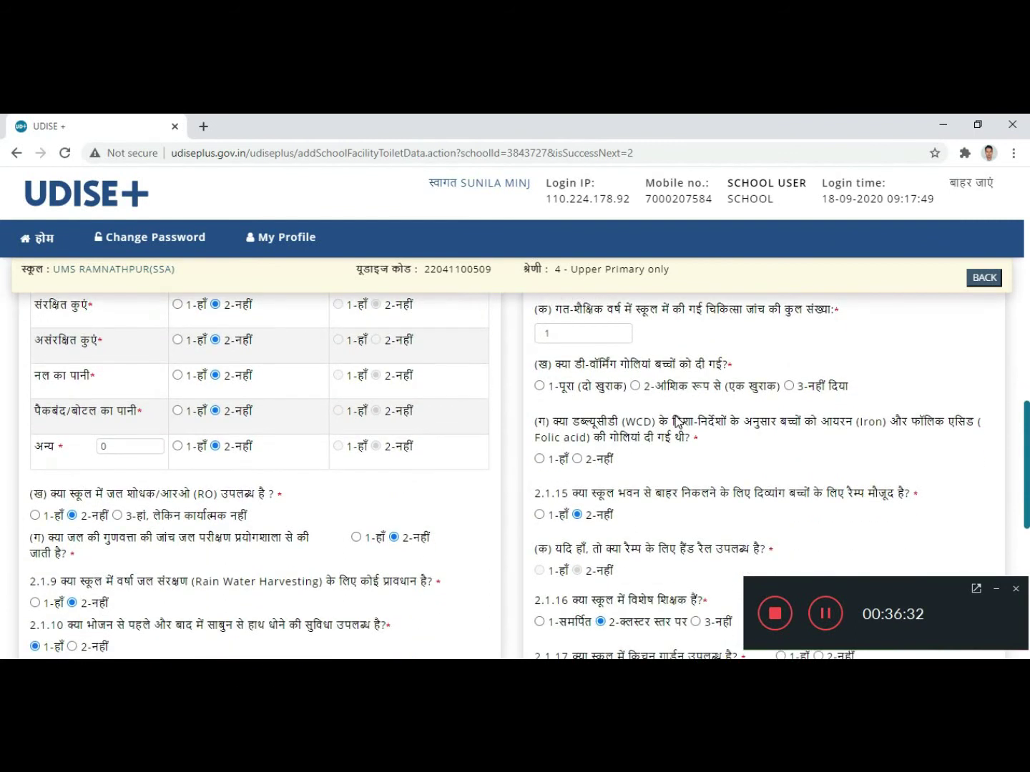
click(540, 386)
scroll(673, 454, down, 1)
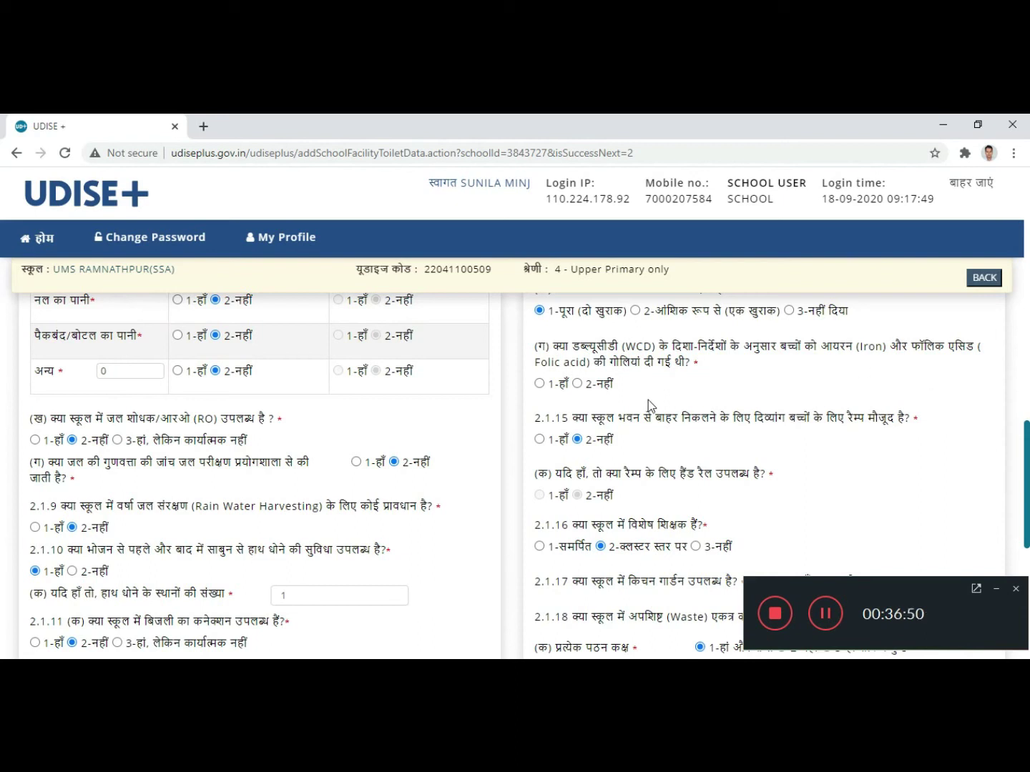
Step: Set iron/folic acid tablets to 1-हाँ, special teacher to 3-नहीं, and kitchen garden to 2-नहीं
click(539, 382)
scroll(715, 413, down, 1)
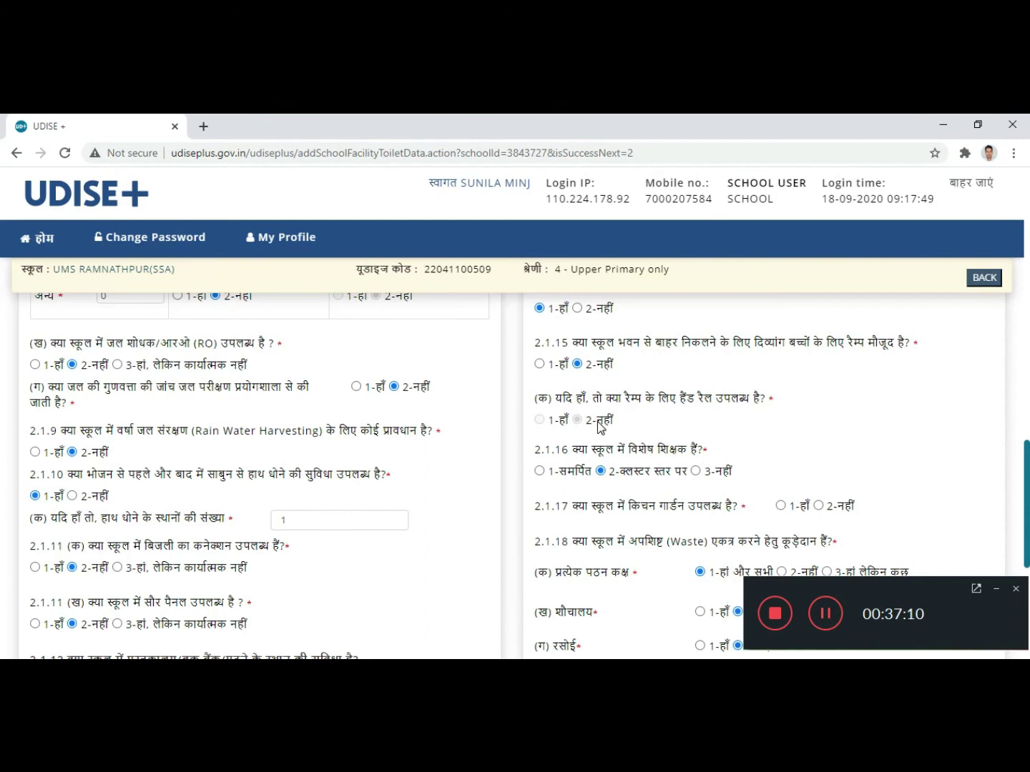
scroll(600, 427, down, 1)
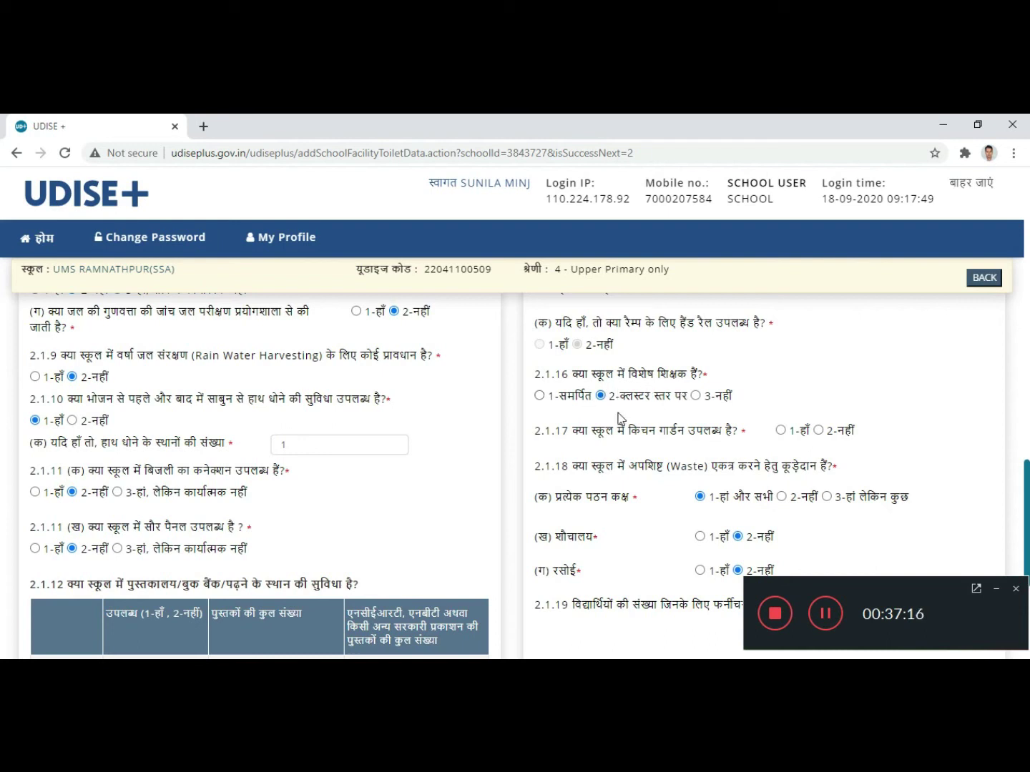
click(695, 396)
click(819, 430)
scroll(675, 459, down, 1)
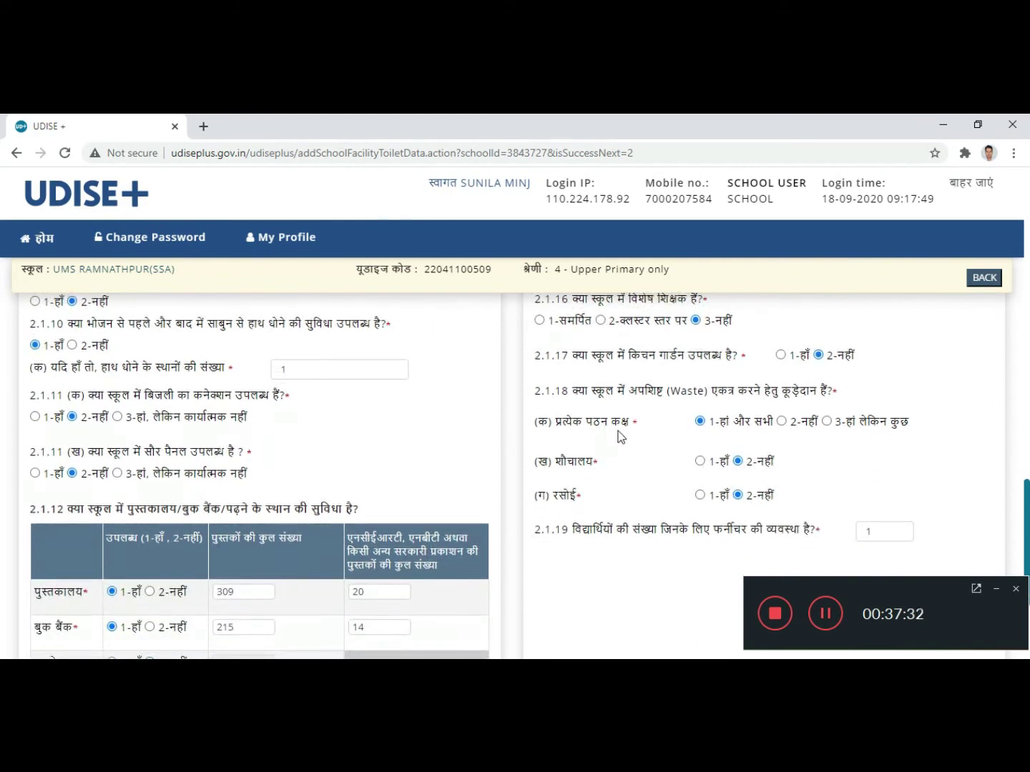
click(781, 356)
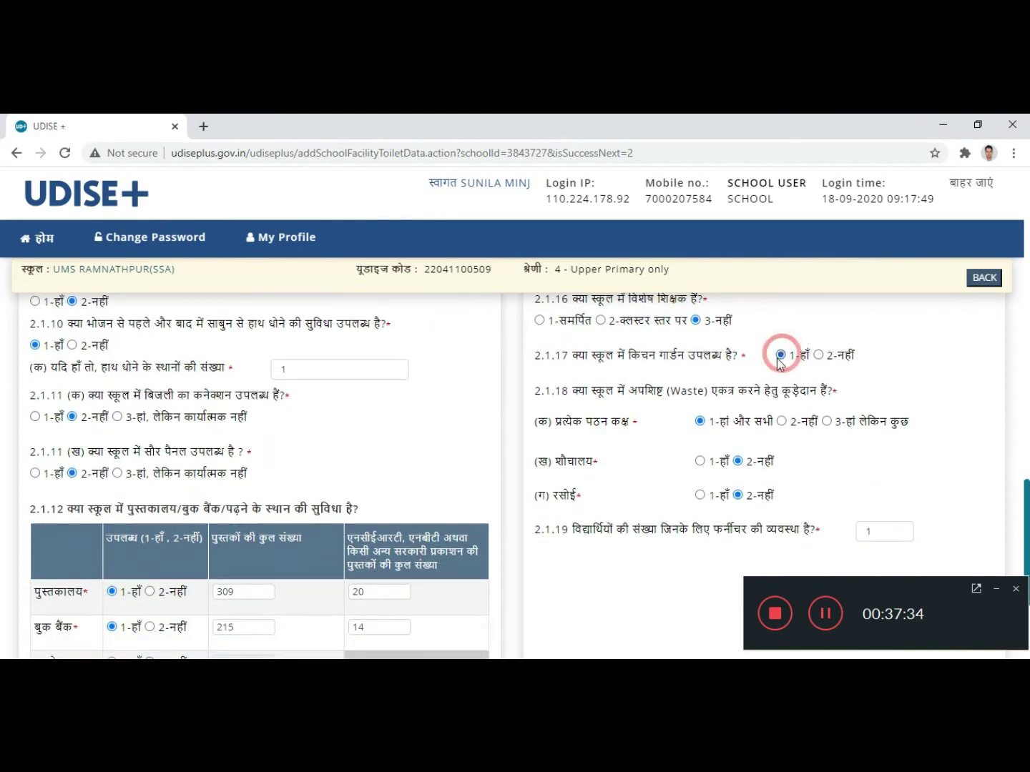
click(821, 357)
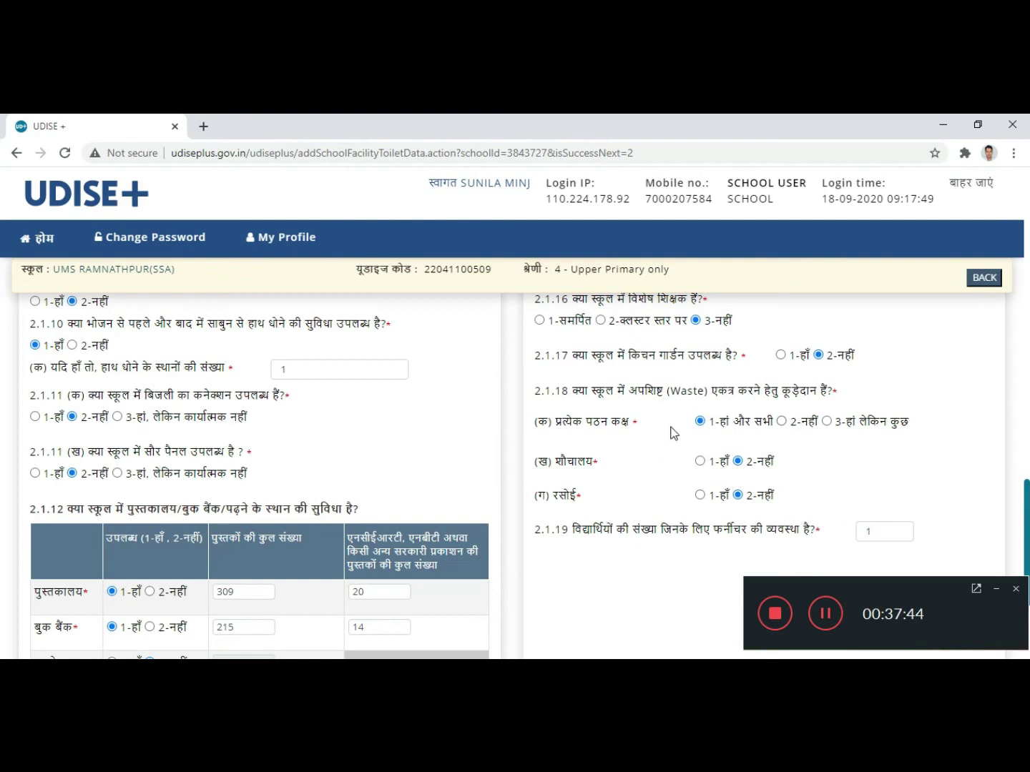
Step: Mark toilet and kitchen dustbins 1-हाँ, enter 0 for 2.1.19 furniture, and save the form
scroll(670, 432, down, 1)
click(700, 386)
click(699, 420)
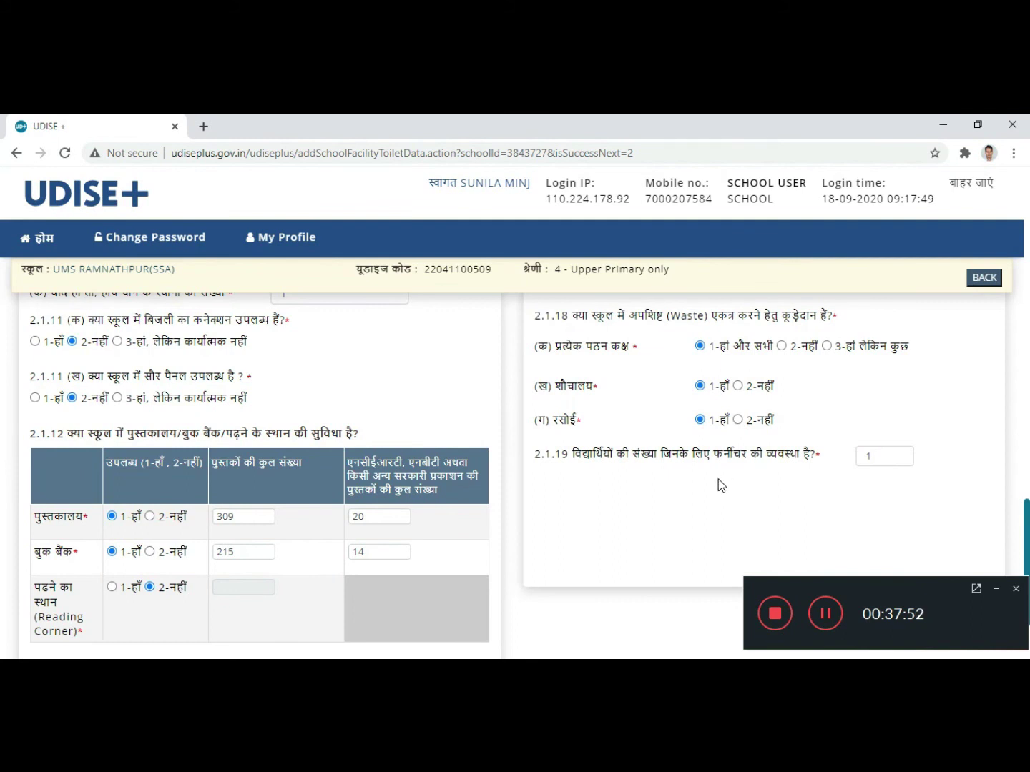
click(885, 458)
text(0)
click(666, 486)
scroll(592, 520, down, 2)
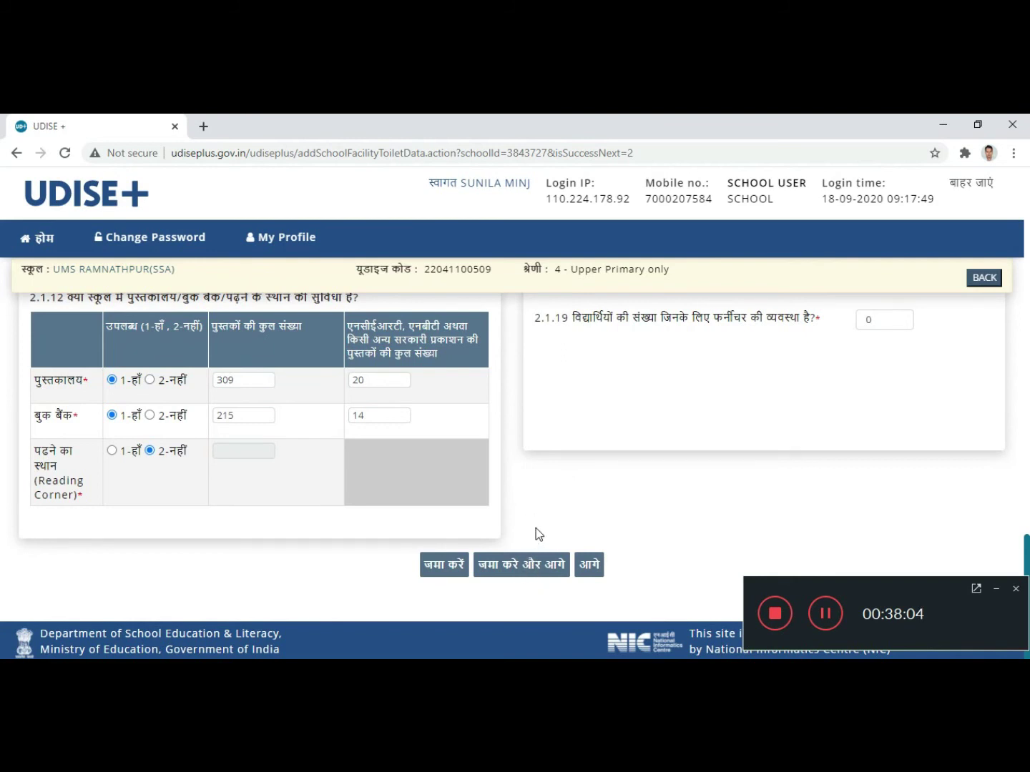
click(511, 572)
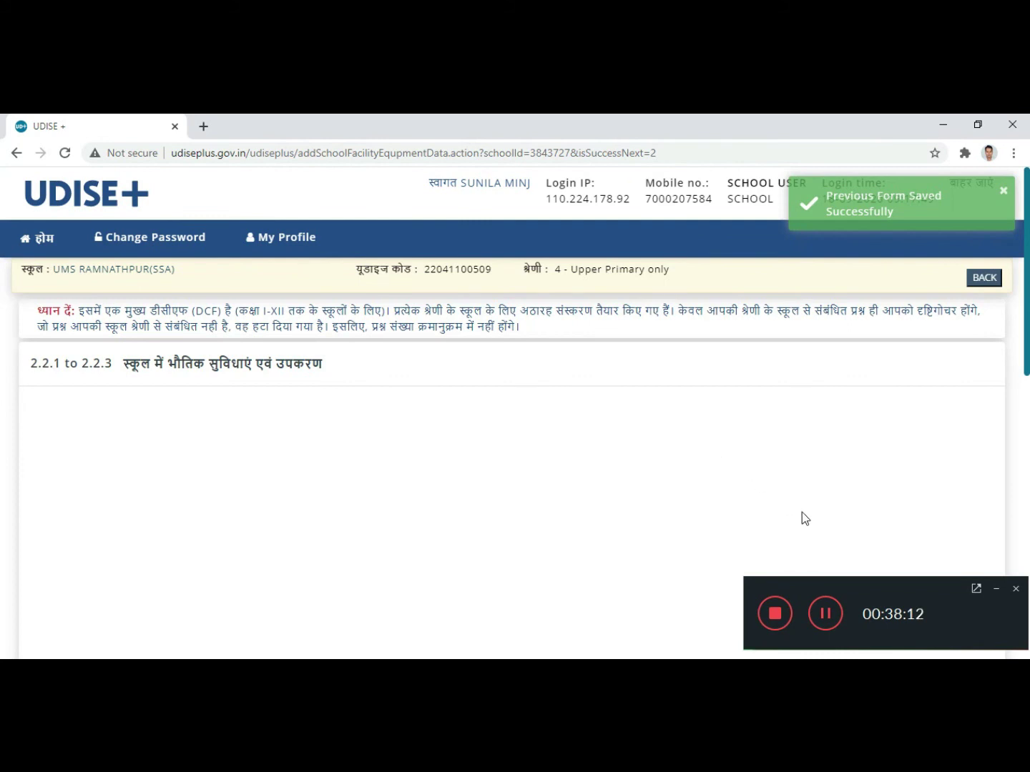
Step: In table 2.2.3, mark science kit, maths kit and biometric device as 1-हाँ
scroll(514, 474, down, 5)
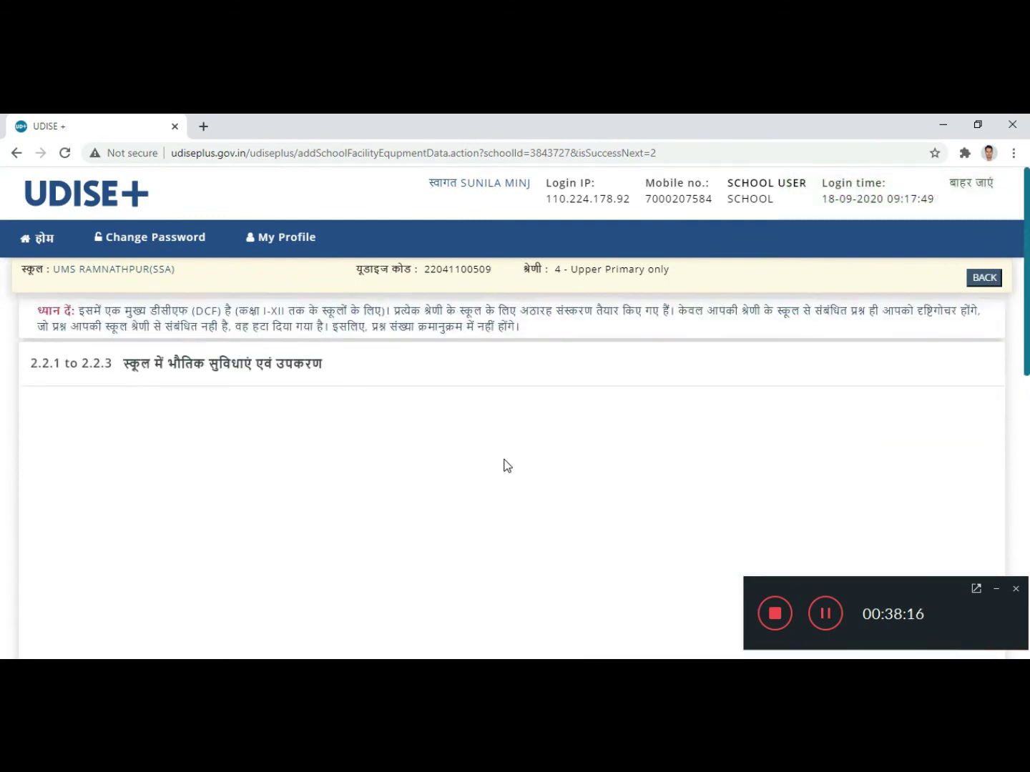
scroll(509, 466, down, 1)
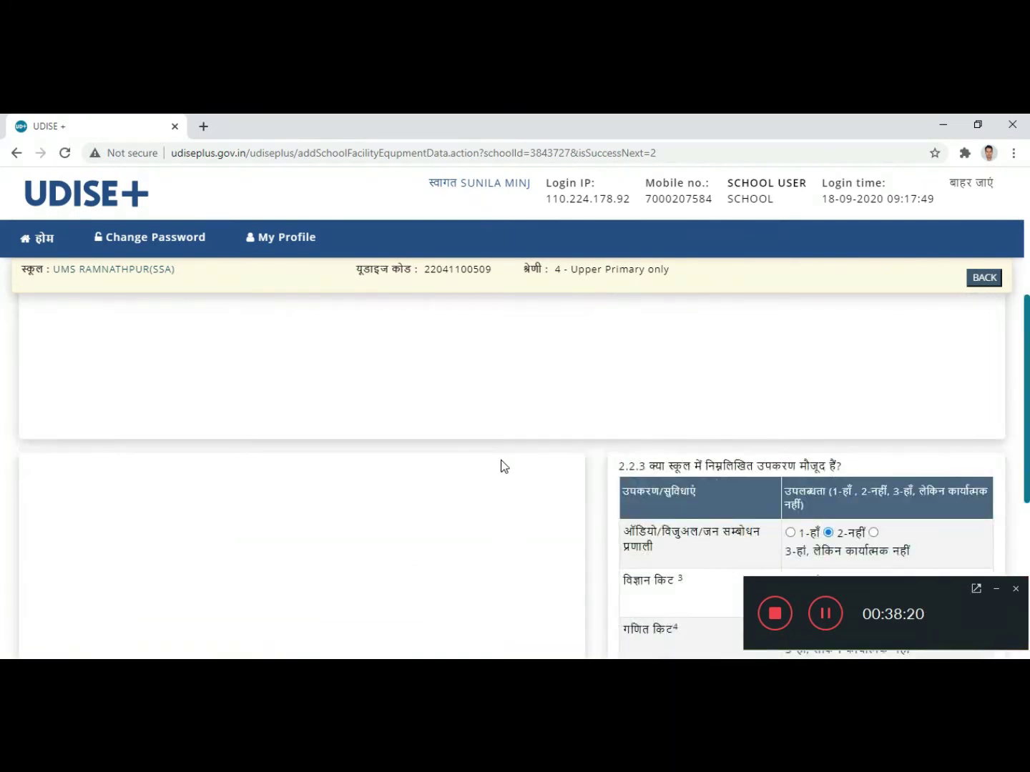
scroll(501, 465, down, 1)
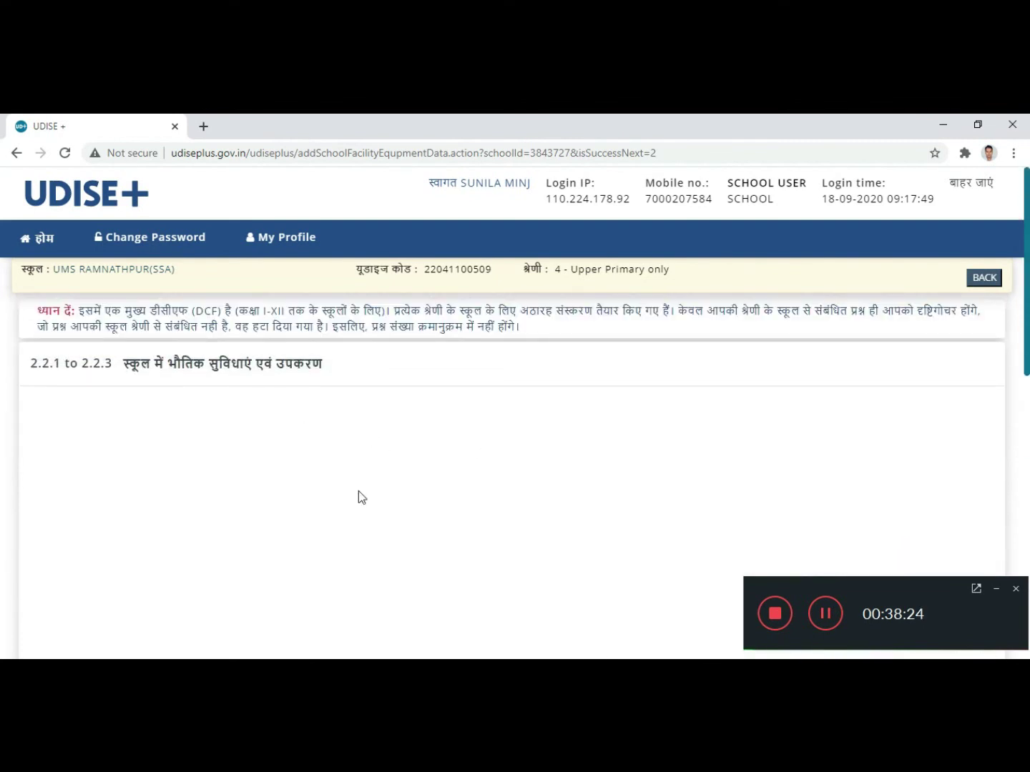
scroll(152, 514, down, 1)
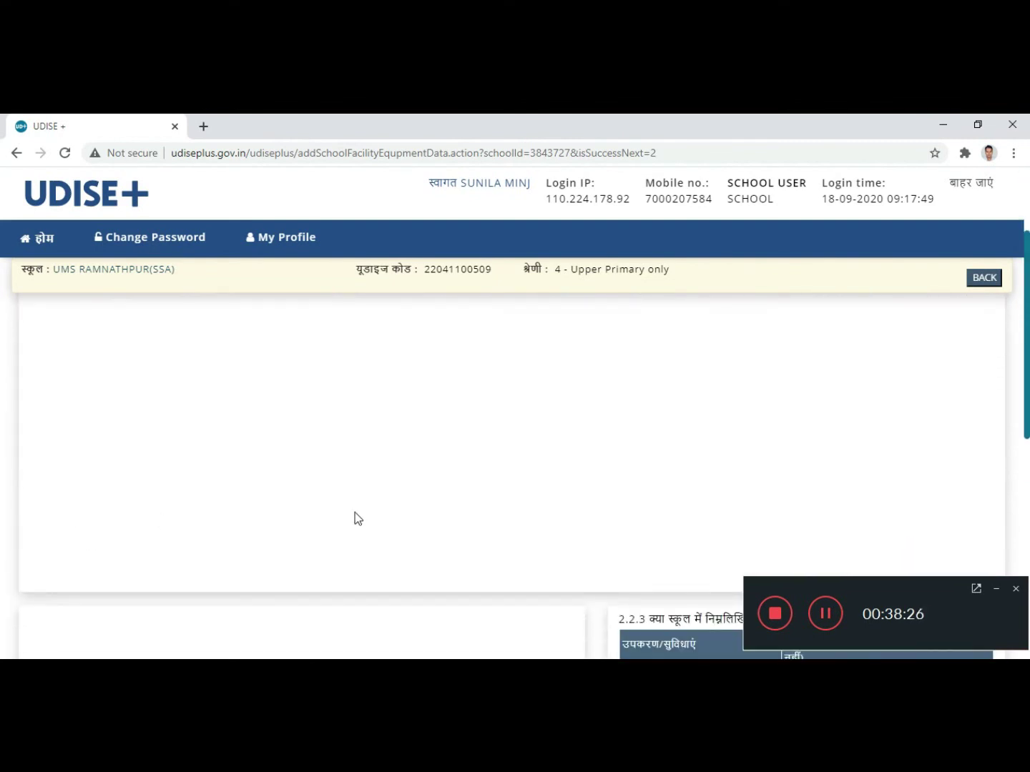
scroll(355, 516, down, 2)
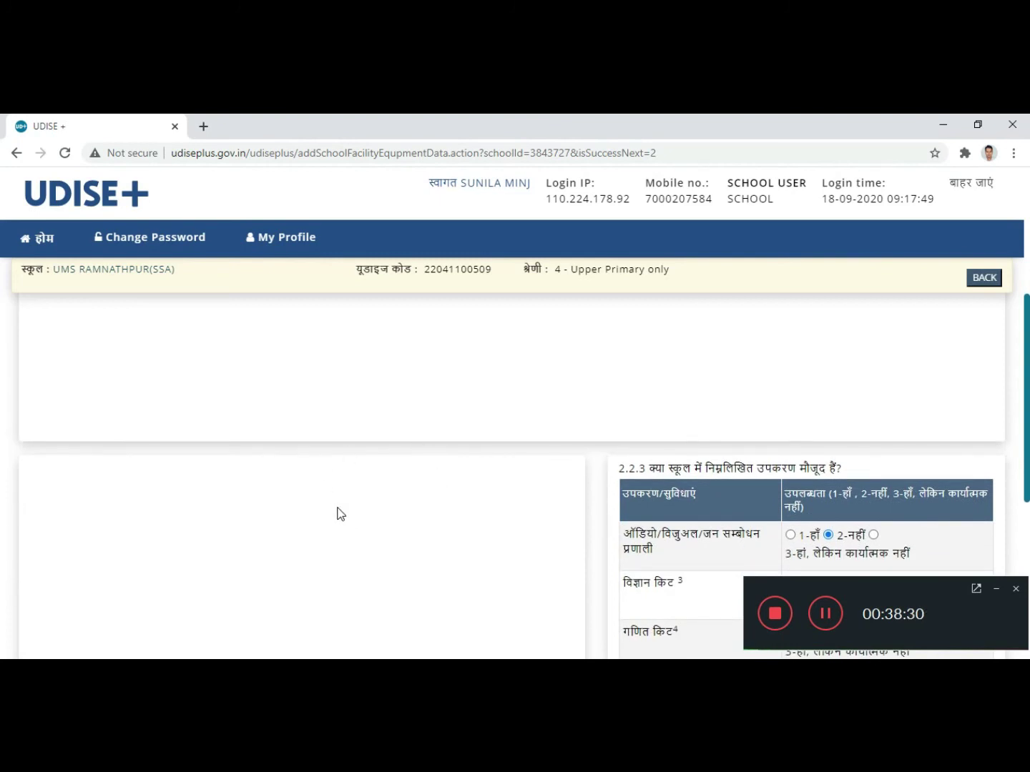
scroll(340, 499, up, 3)
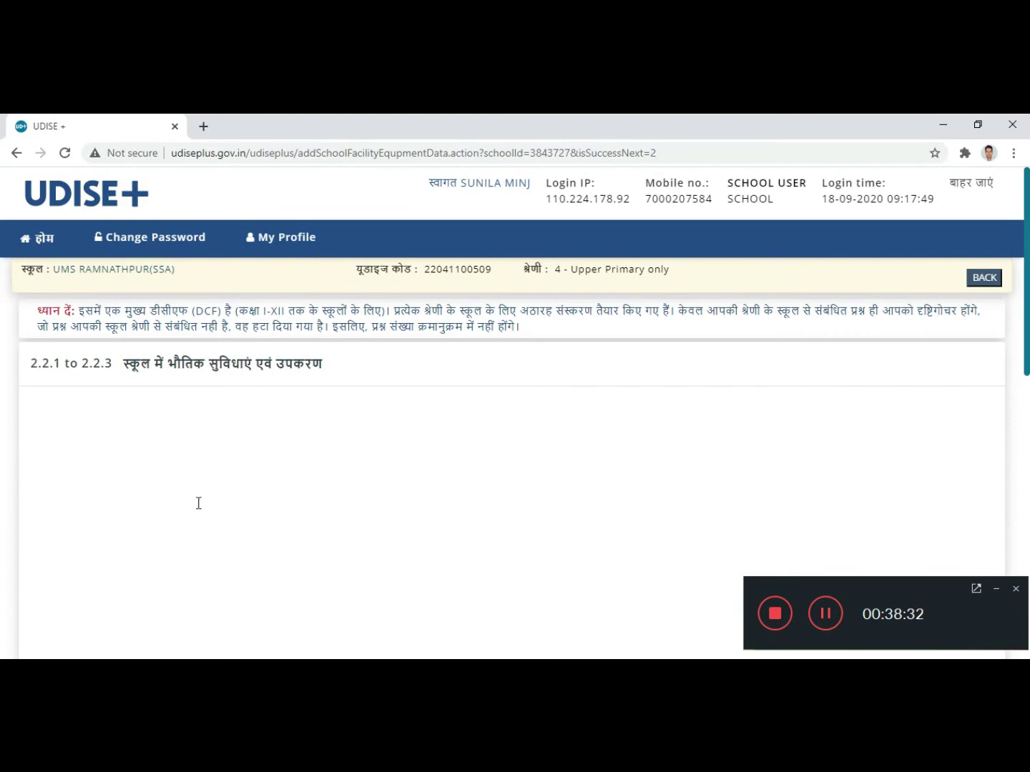
scroll(154, 544, down, 1)
scroll(240, 480, down, 4)
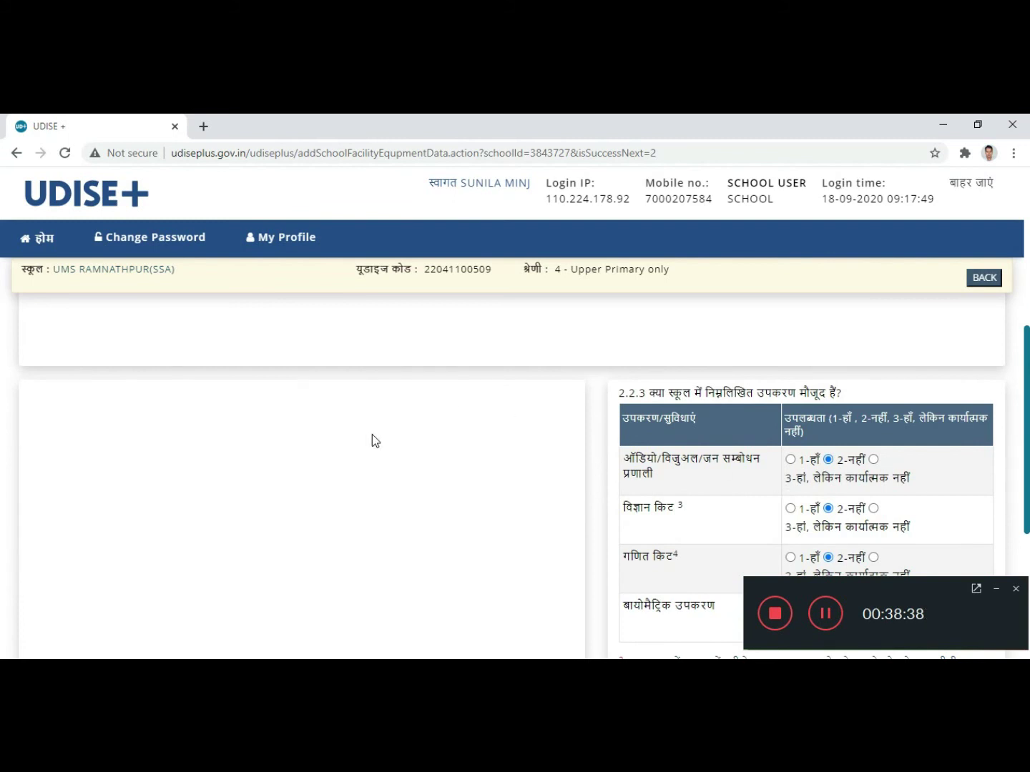
scroll(444, 447, down, 1)
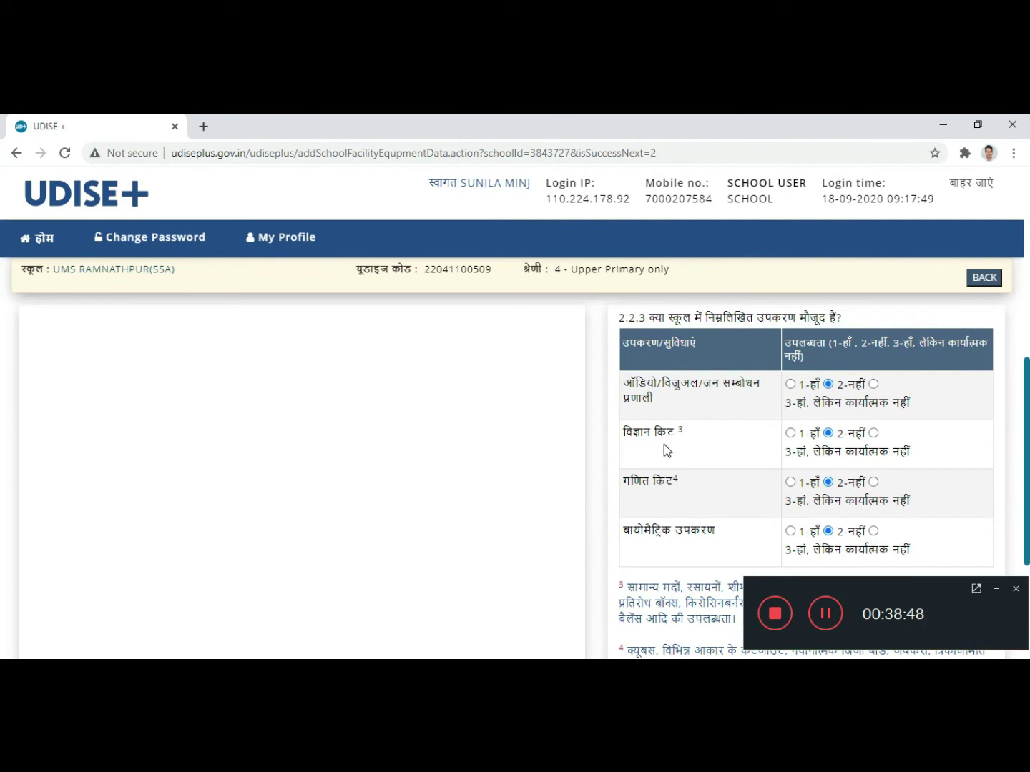
click(789, 434)
scroll(744, 427, down, 1)
click(791, 407)
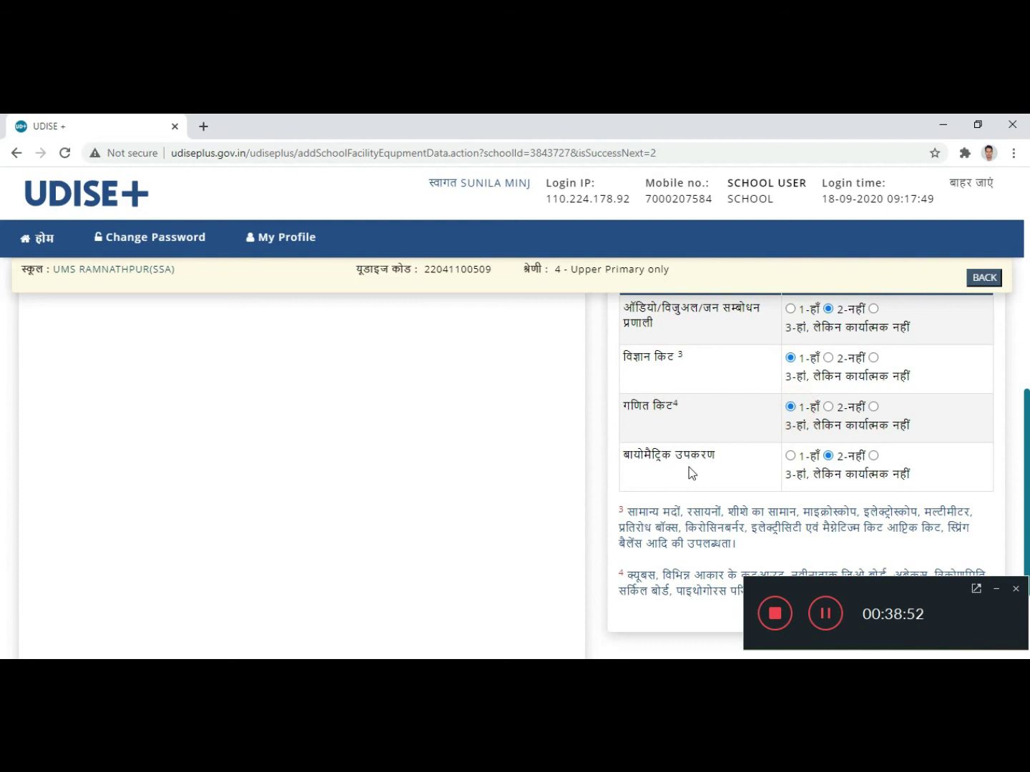
click(790, 455)
scroll(707, 433, down, 2)
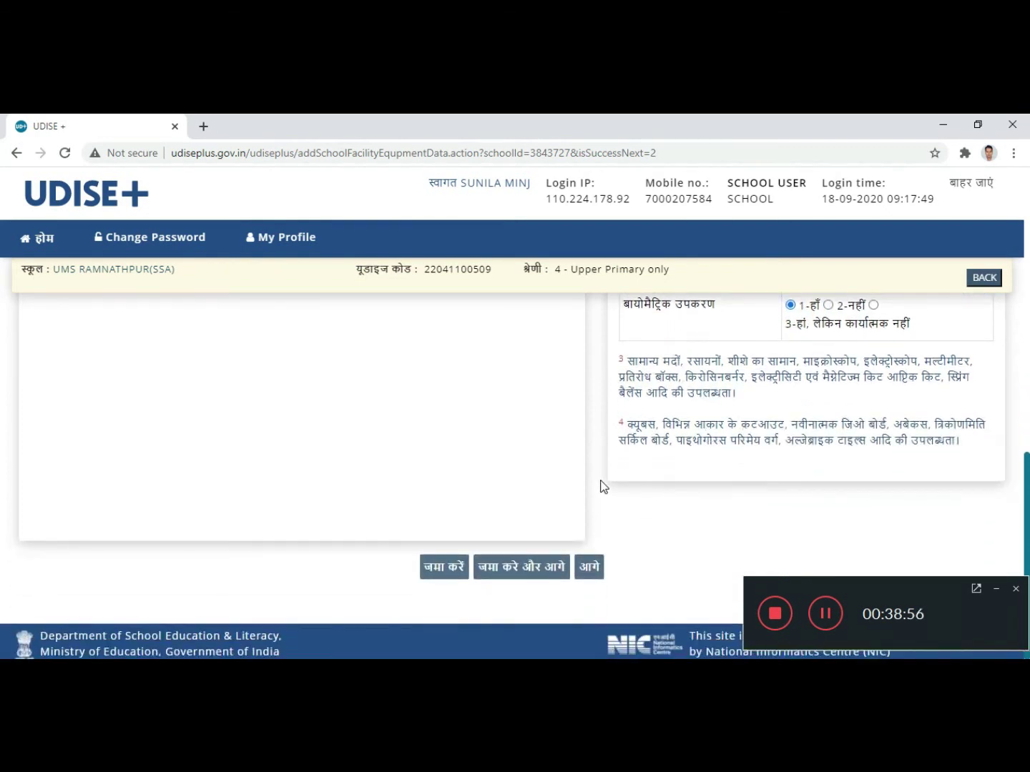
Step: Save the equipment form, then answer 2-नहीं to CAL lab 2.3.1 and ICT lab 2.3.2
click(510, 570)
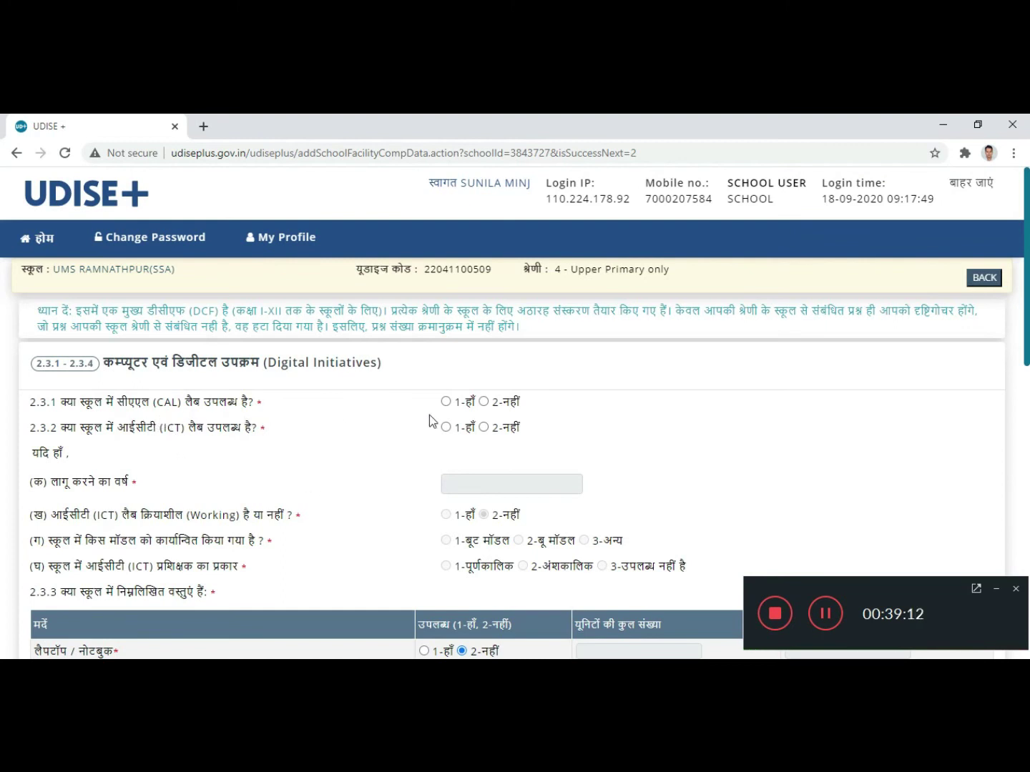
click(484, 401)
click(484, 427)
scroll(397, 427, down, 1)
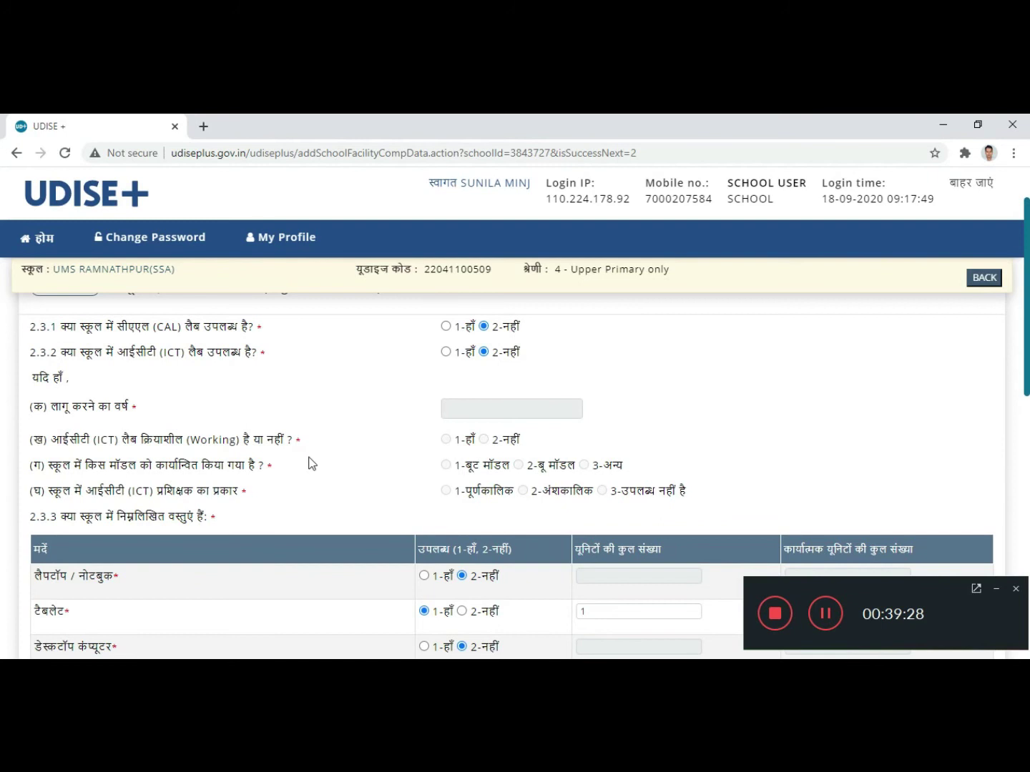
scroll(311, 463, down, 1)
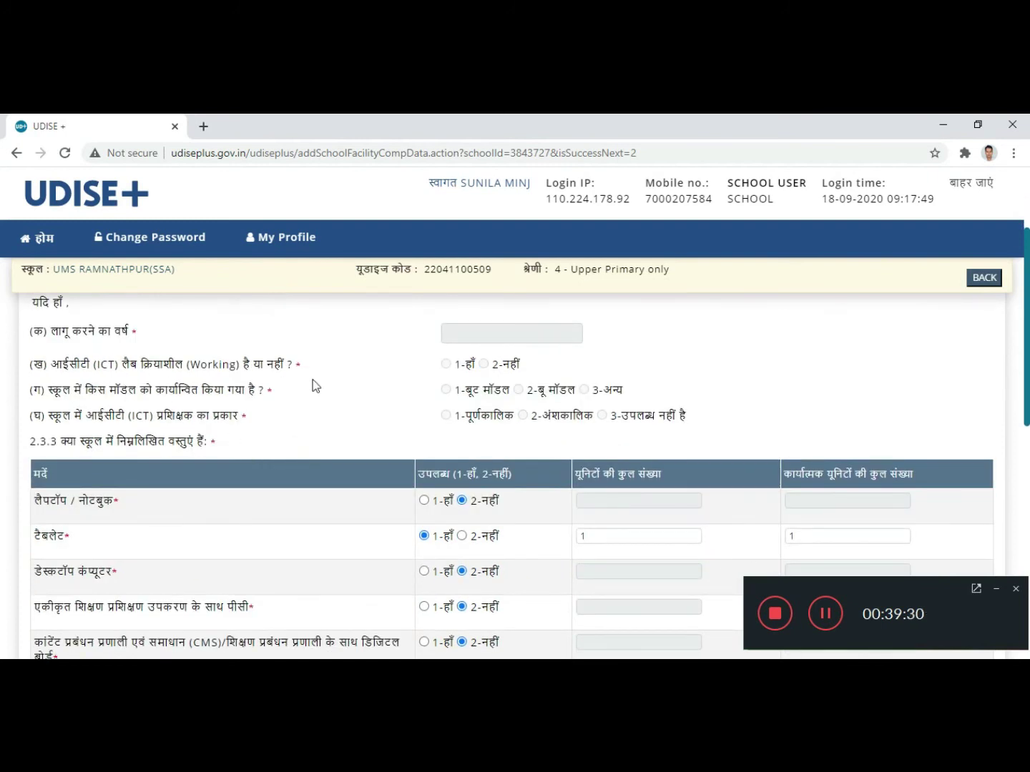
Step: Set the tablet row entries in the 2.3.3 ICT device table
click(486, 363)
click(446, 389)
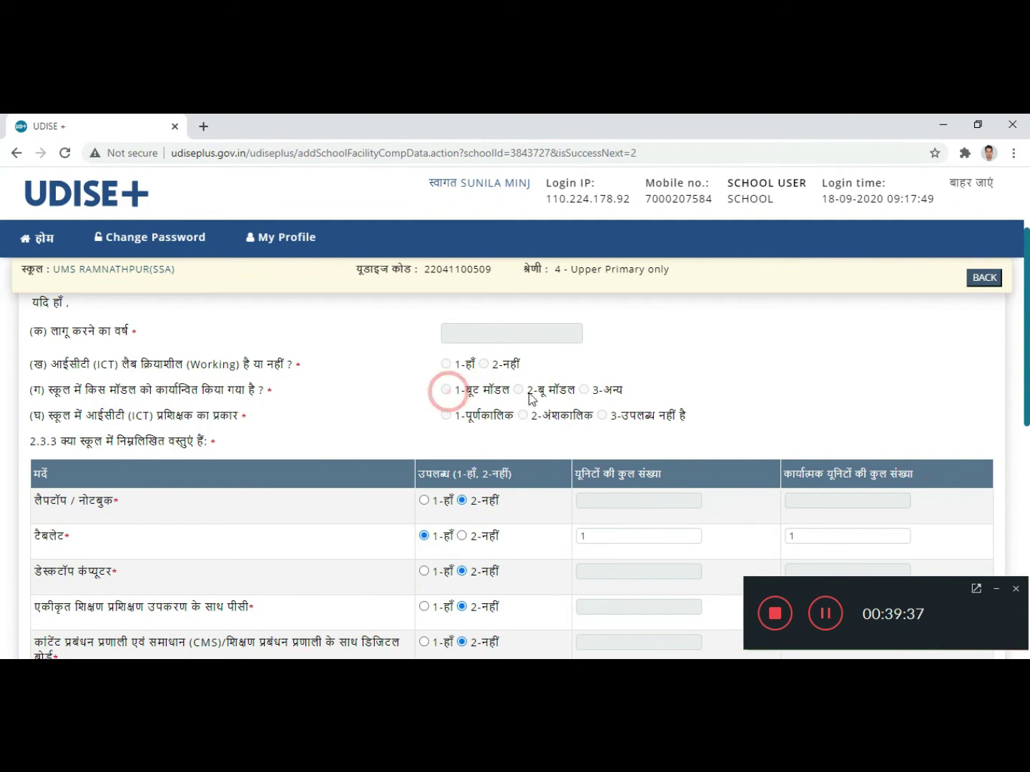
scroll(363, 418, down, 1)
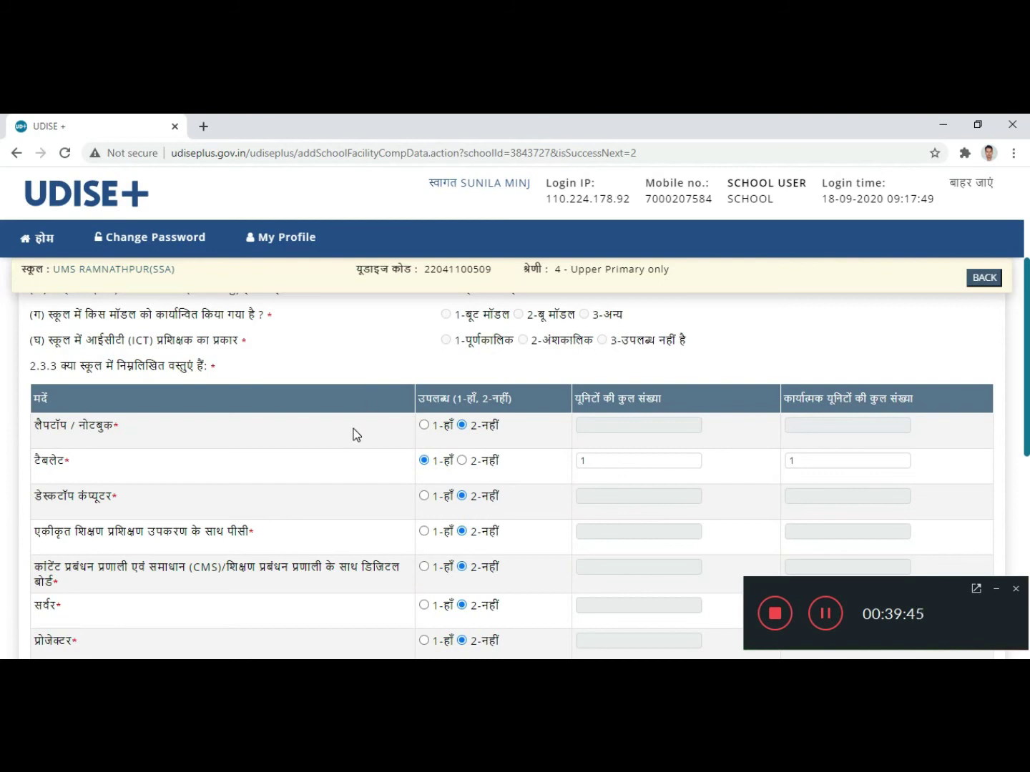
scroll(351, 434, down, 1)
scroll(271, 416, up, 1)
scroll(214, 426, up, 1)
scroll(175, 451, down, 1)
scroll(311, 411, down, 1)
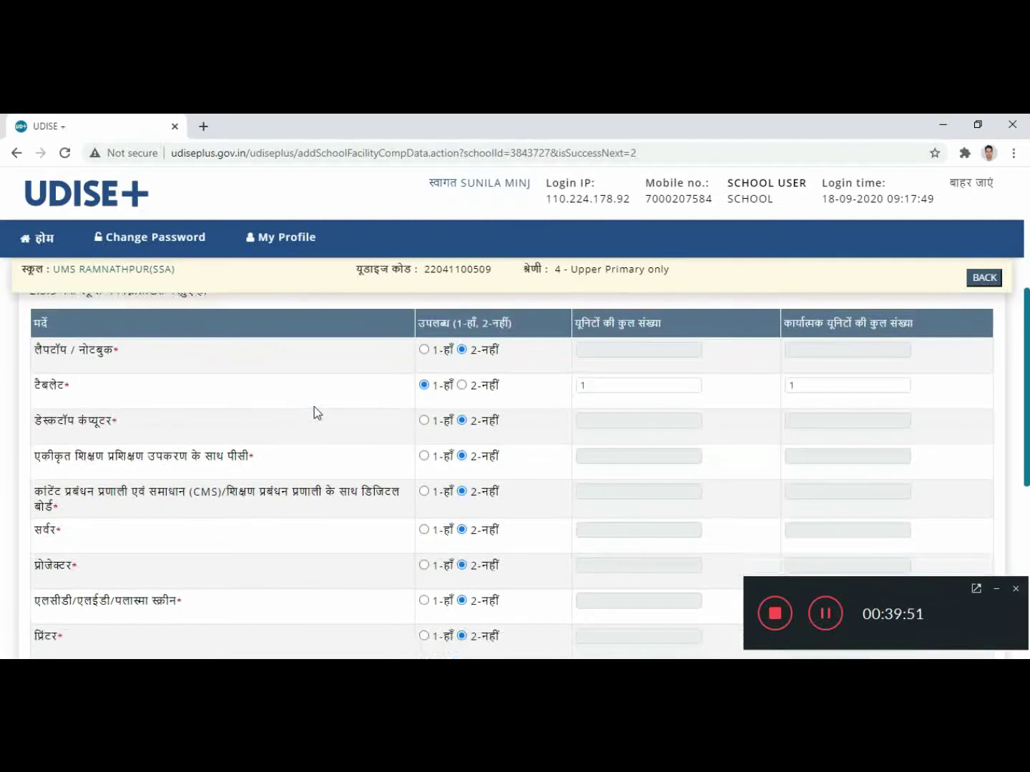
Step: Change the Tablet row's functional-unit count from 1 to 0
click(813, 385)
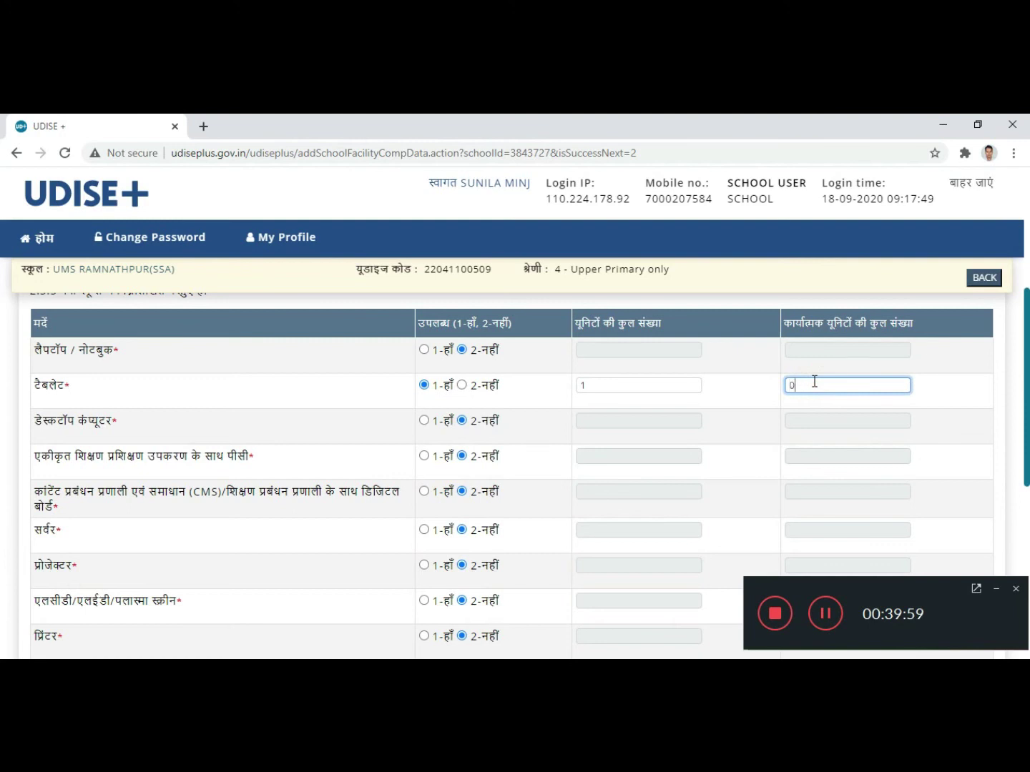
click(734, 399)
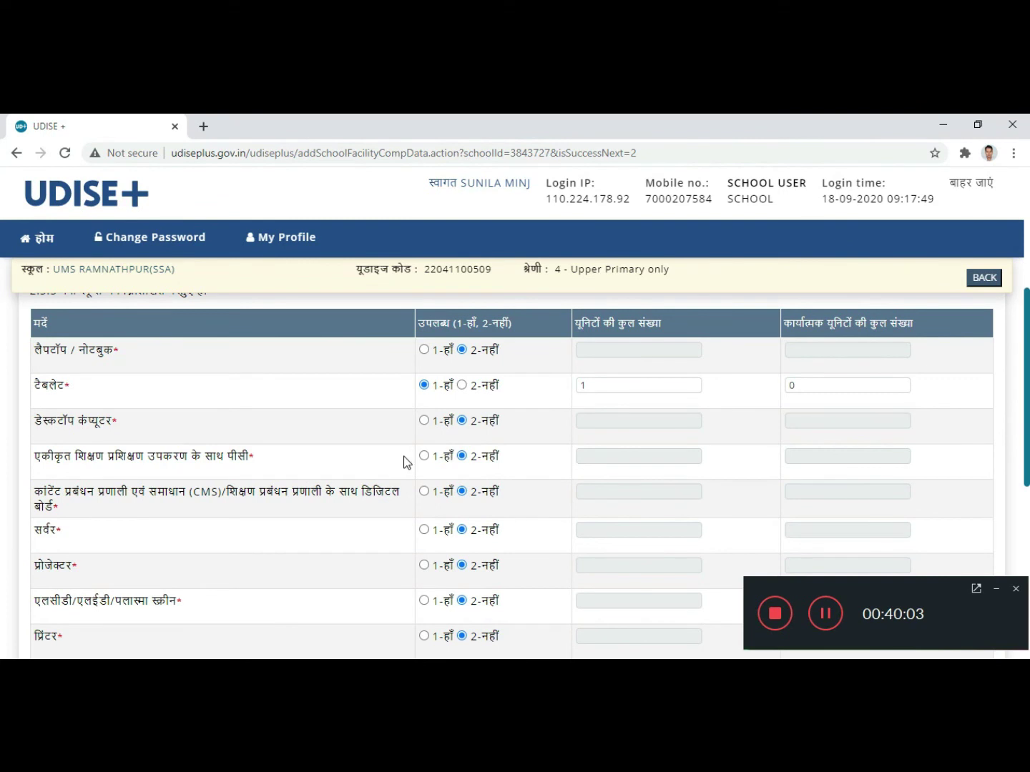
scroll(404, 461, down, 1)
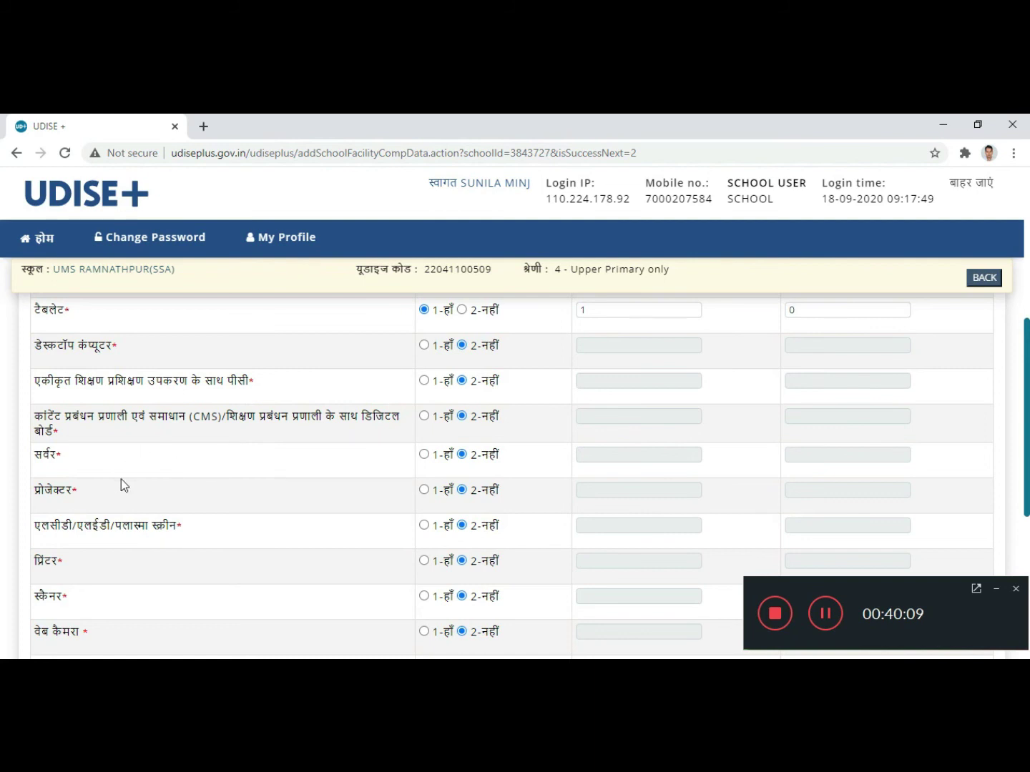
scroll(121, 483, down, 1)
scroll(122, 474, down, 1)
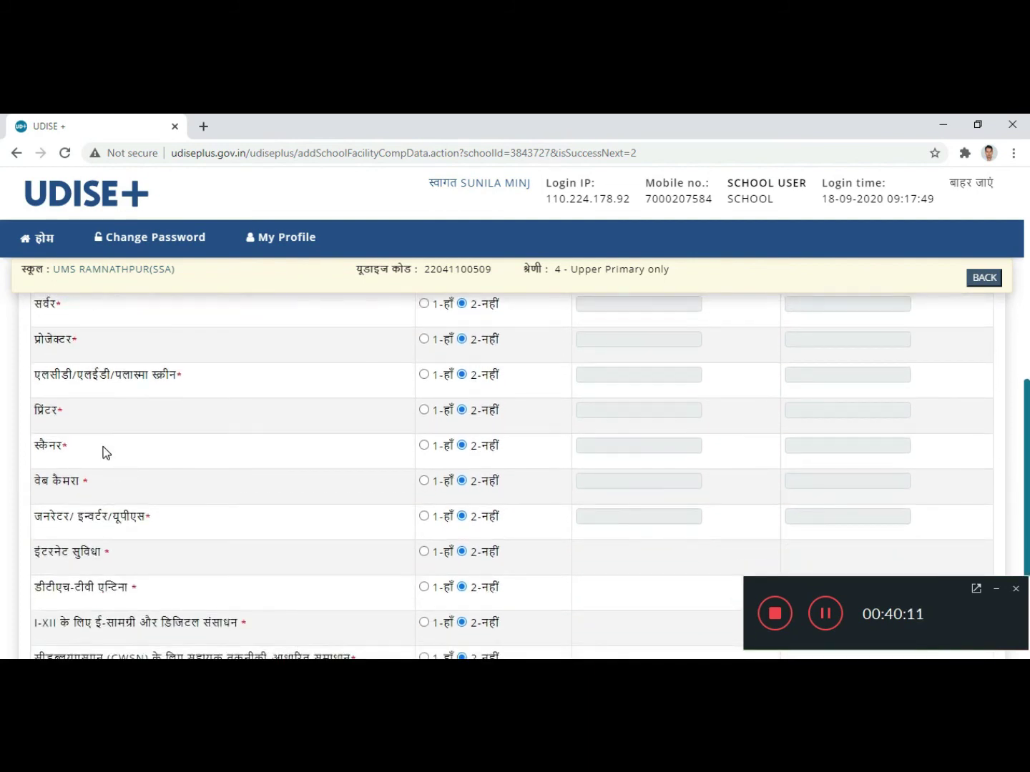
scroll(103, 452, down, 1)
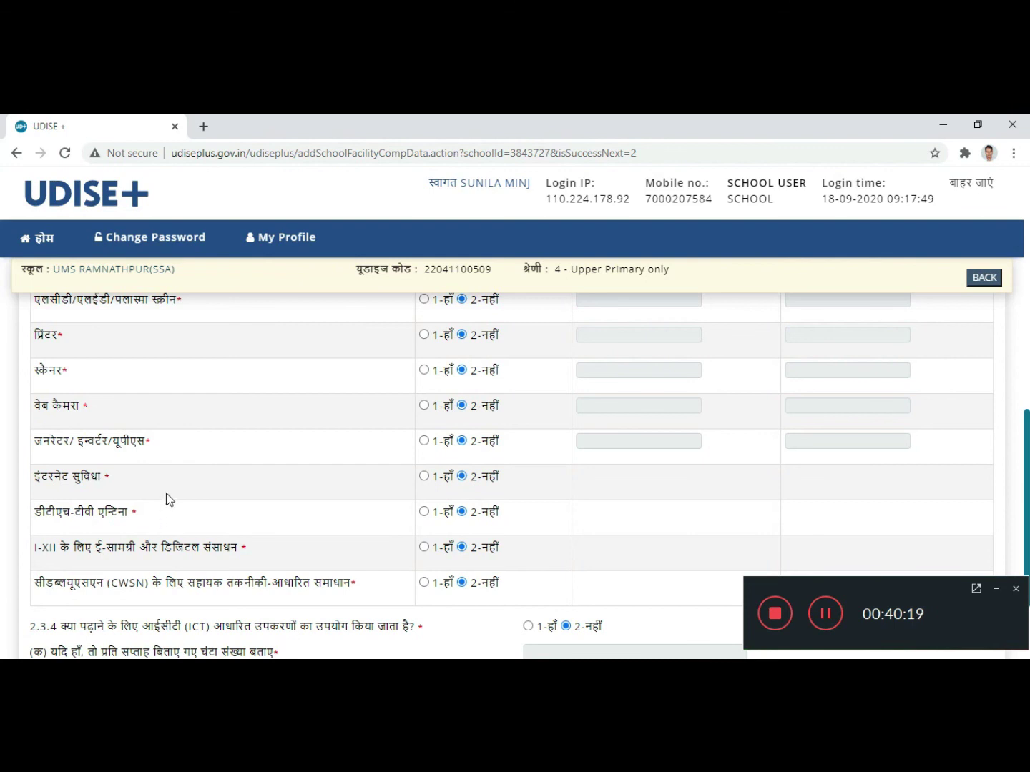
scroll(217, 489, down, 1)
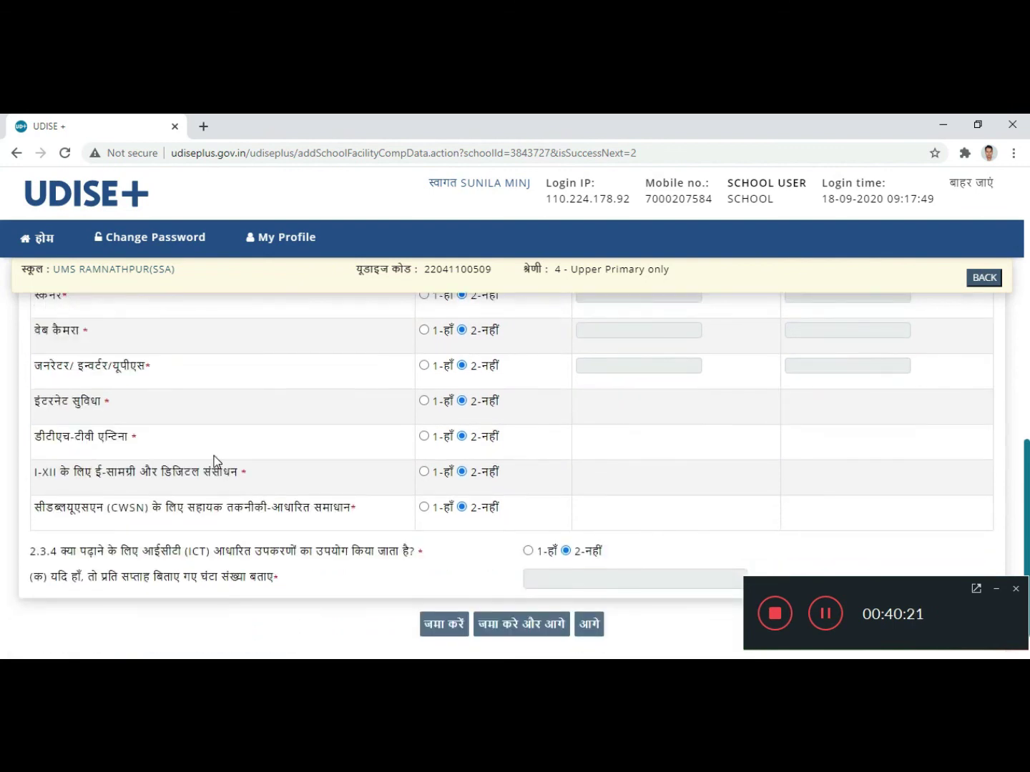
scroll(216, 459, up, 1)
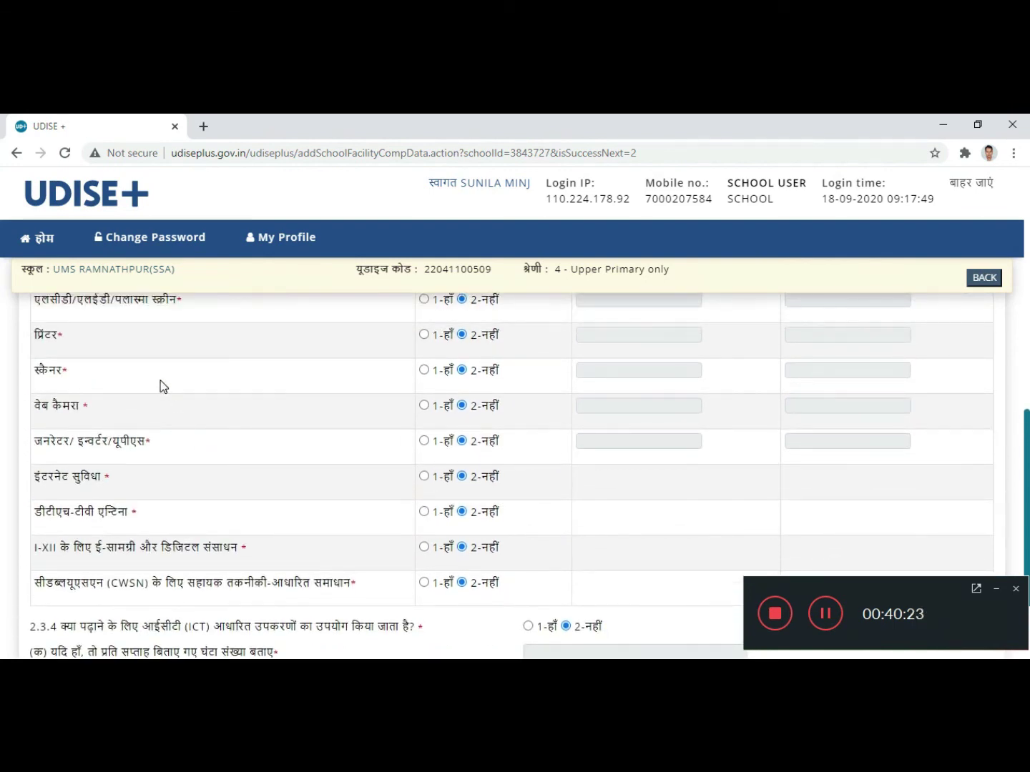
scroll(171, 397, down, 1)
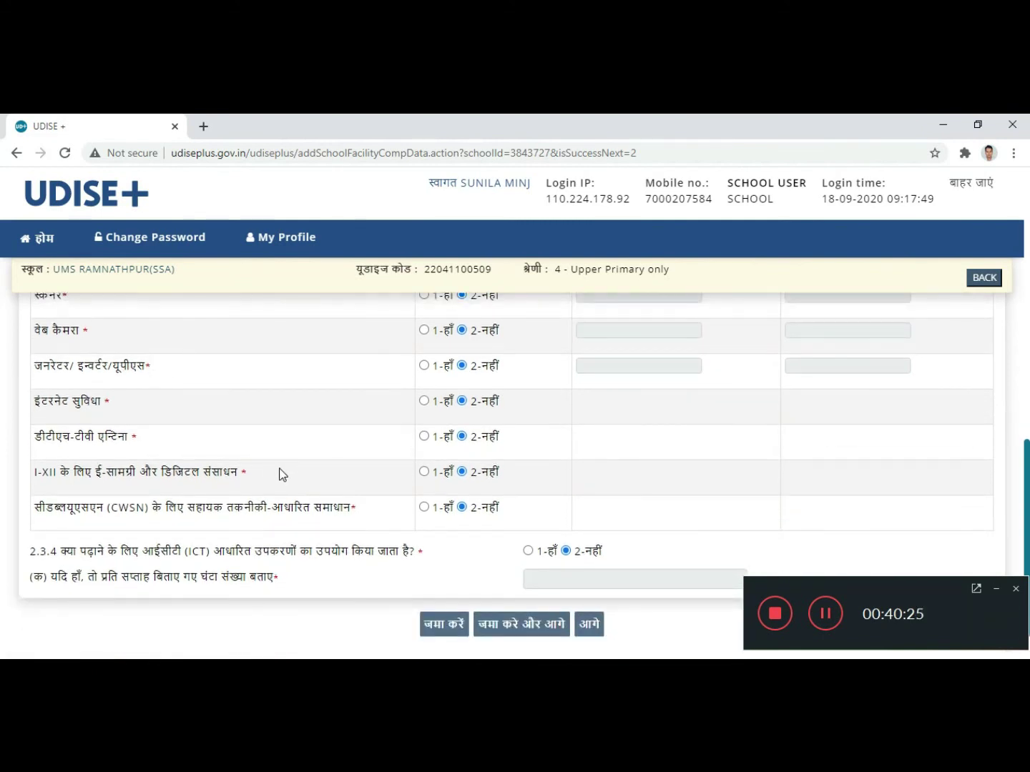
scroll(299, 506, down, 1)
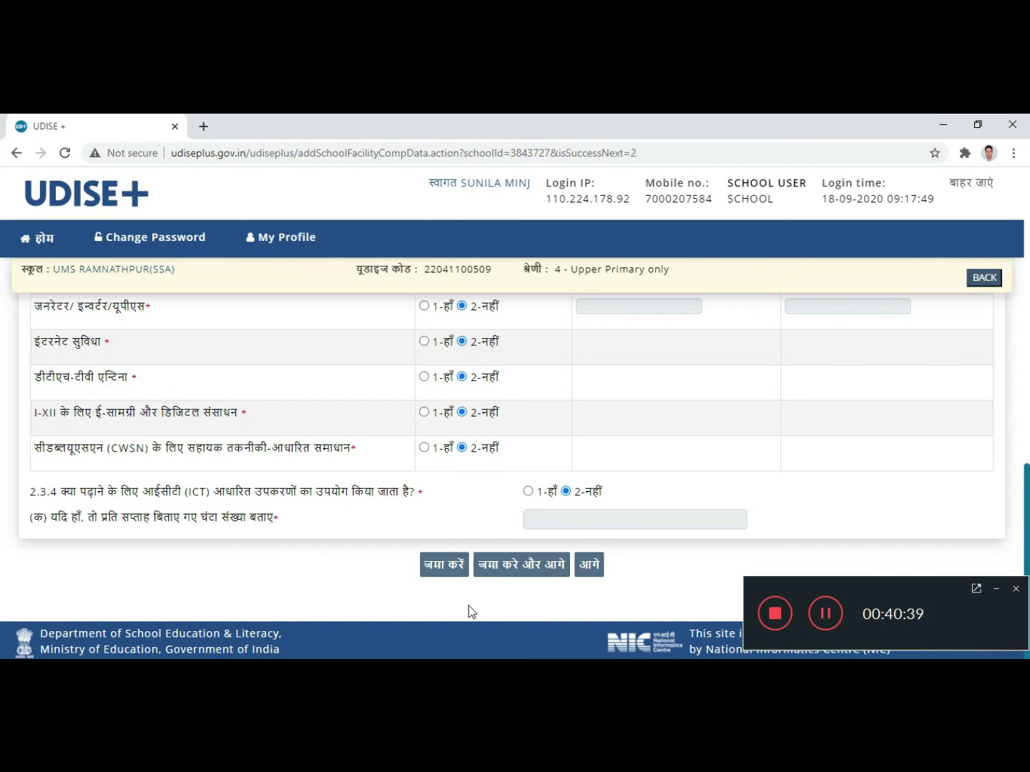
Step: Save the Digital Initiatives page, then save the 3.1 & 3.2 staff counts showing 4 regular teachers
click(530, 565)
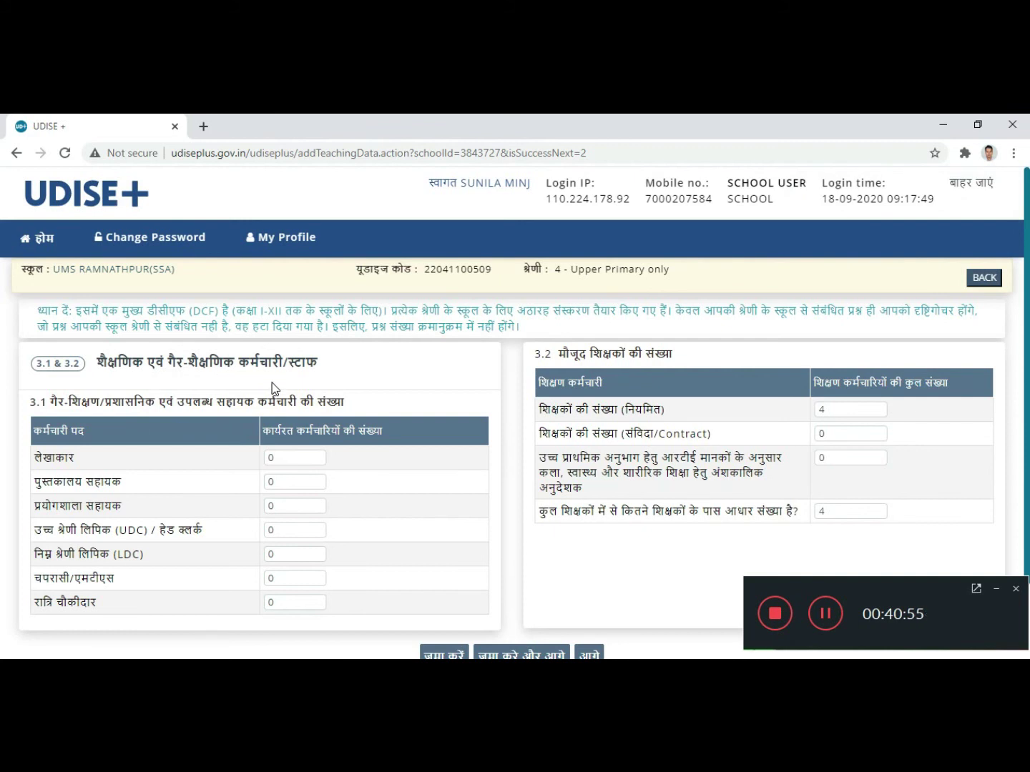
scroll(331, 378, down, 1)
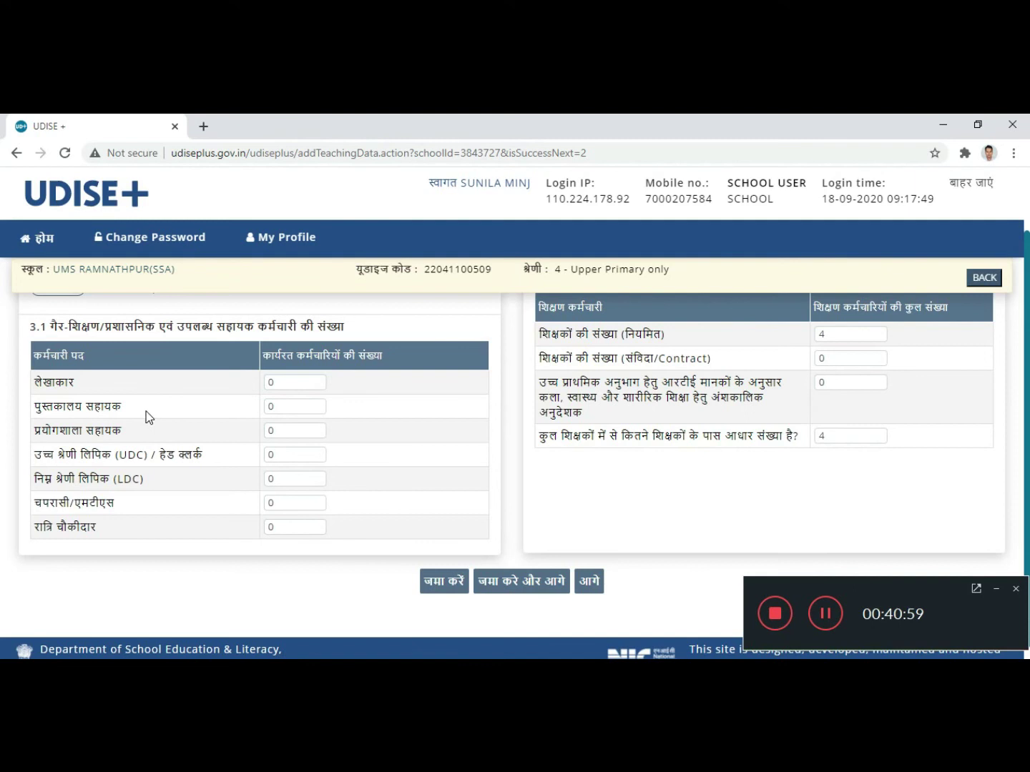
scroll(146, 414, up, 1)
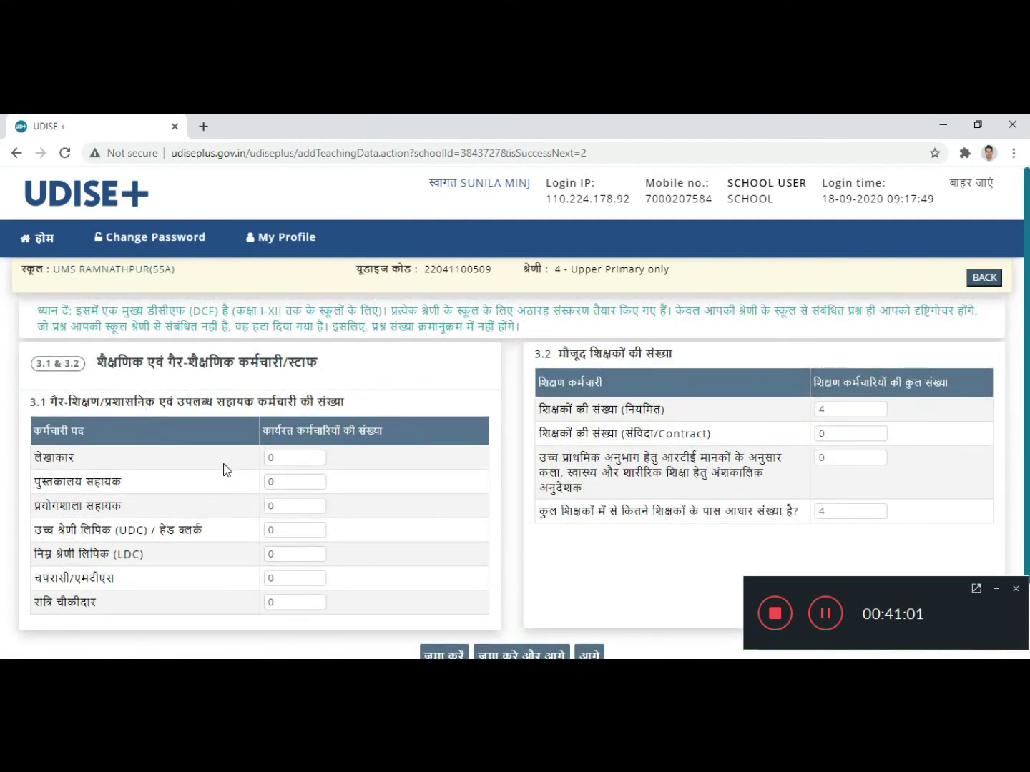
scroll(228, 465, down, 1)
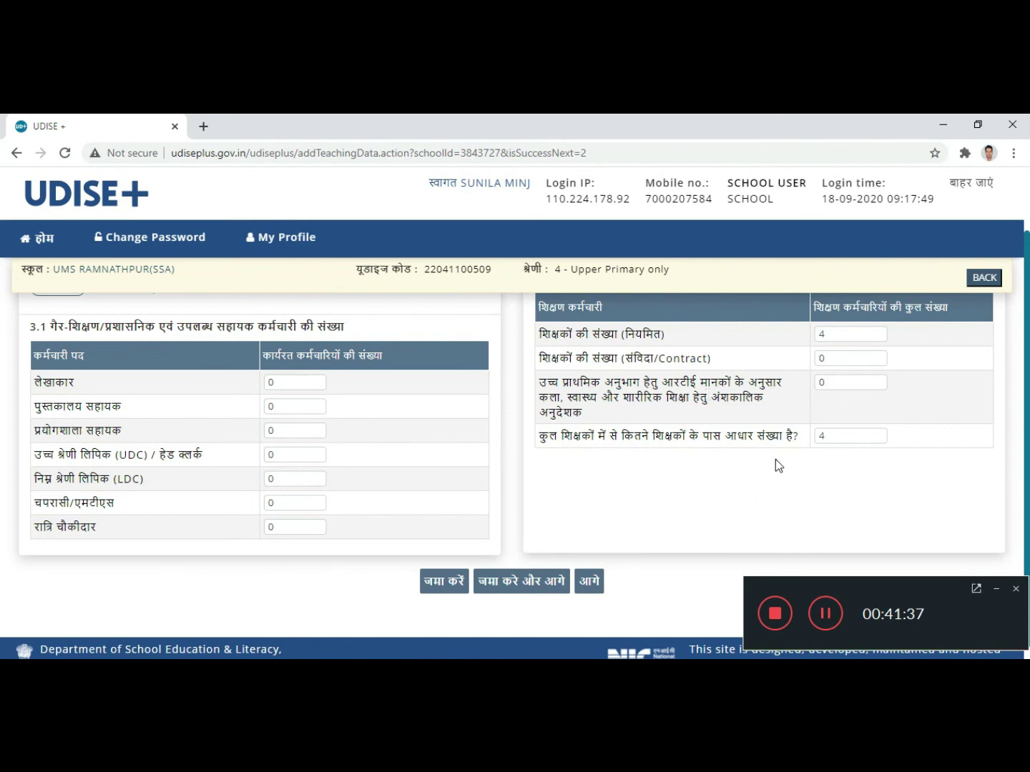
scroll(776, 464, down, 1)
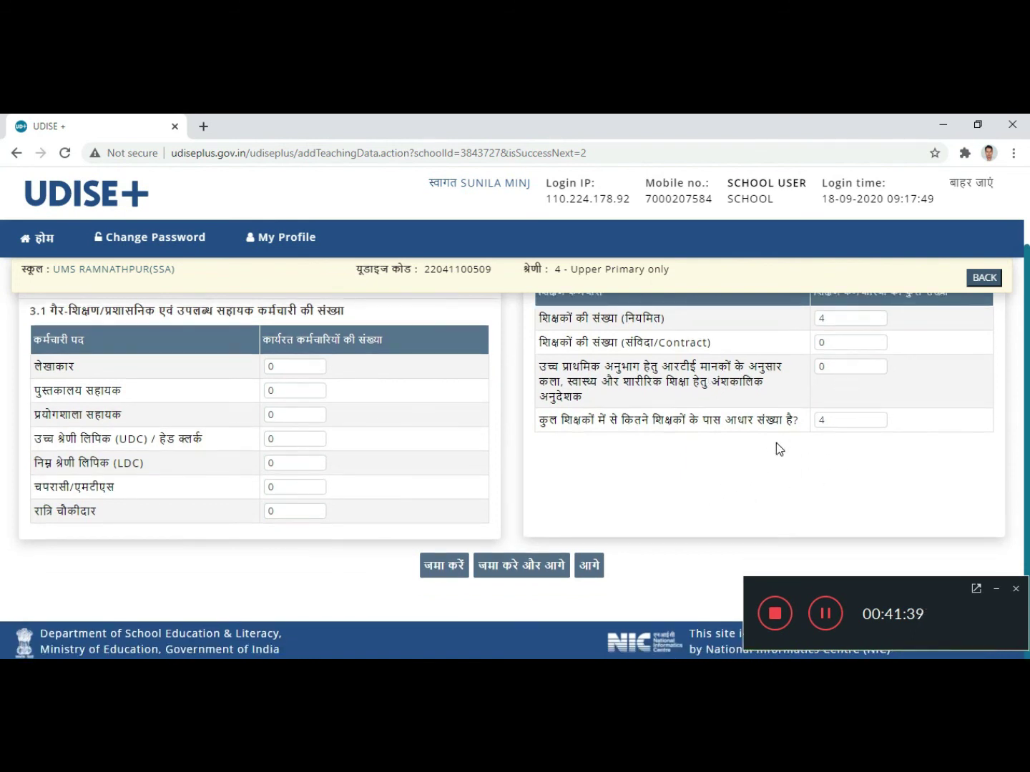
click(523, 565)
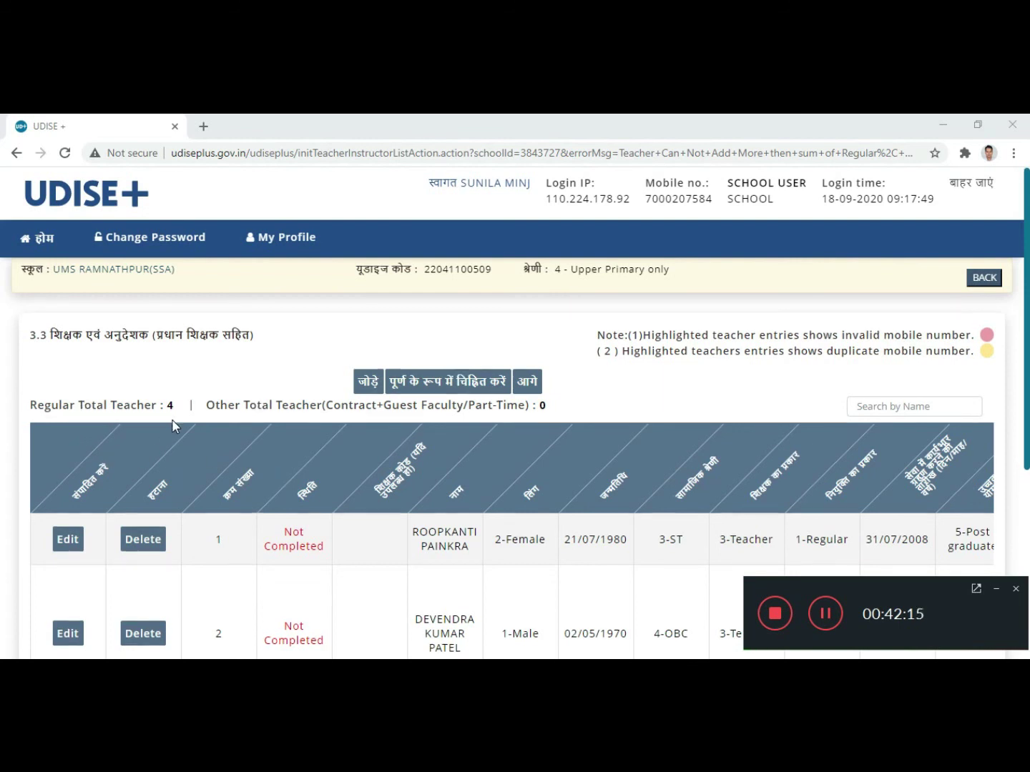
Step: Scroll through the 3.3 teacher list to review each teacher's Not Completed status
scroll(172, 426, down, 2)
scroll(216, 530, down, 2)
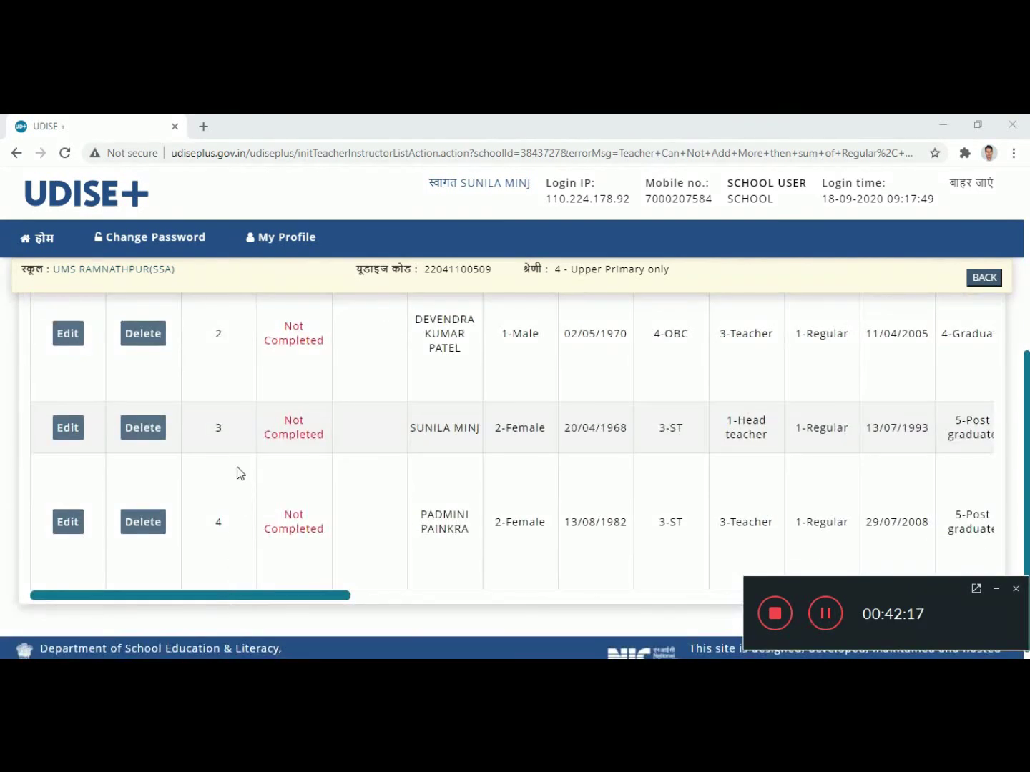
scroll(241, 469, up, 1)
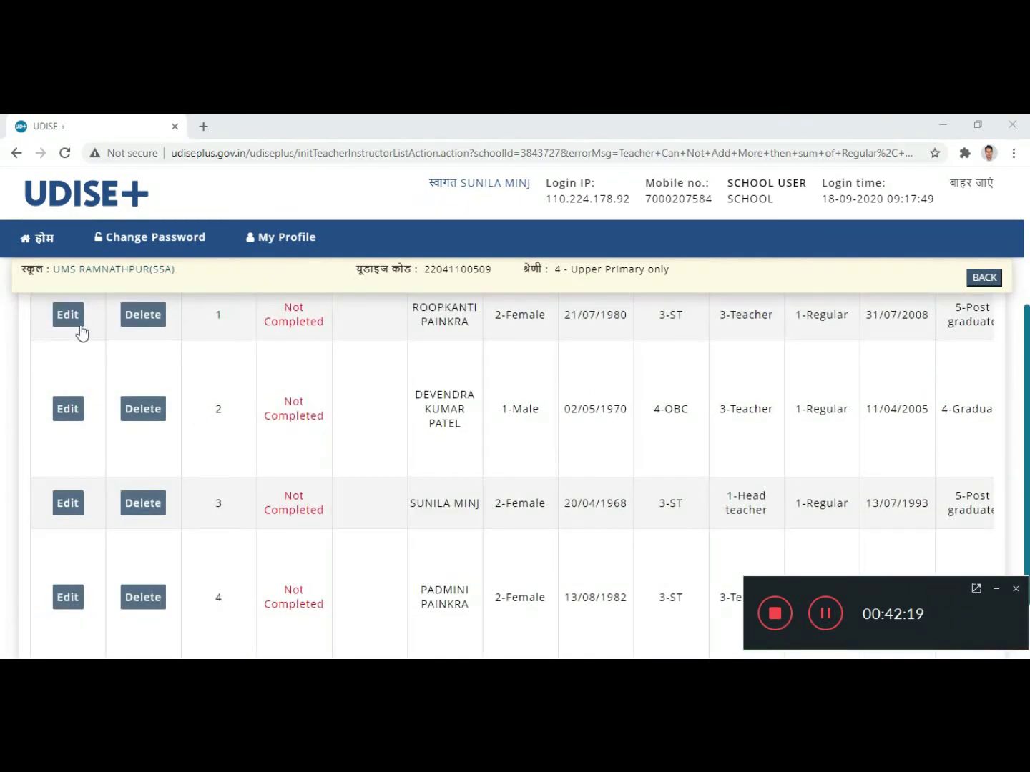
scroll(219, 386, up, 3)
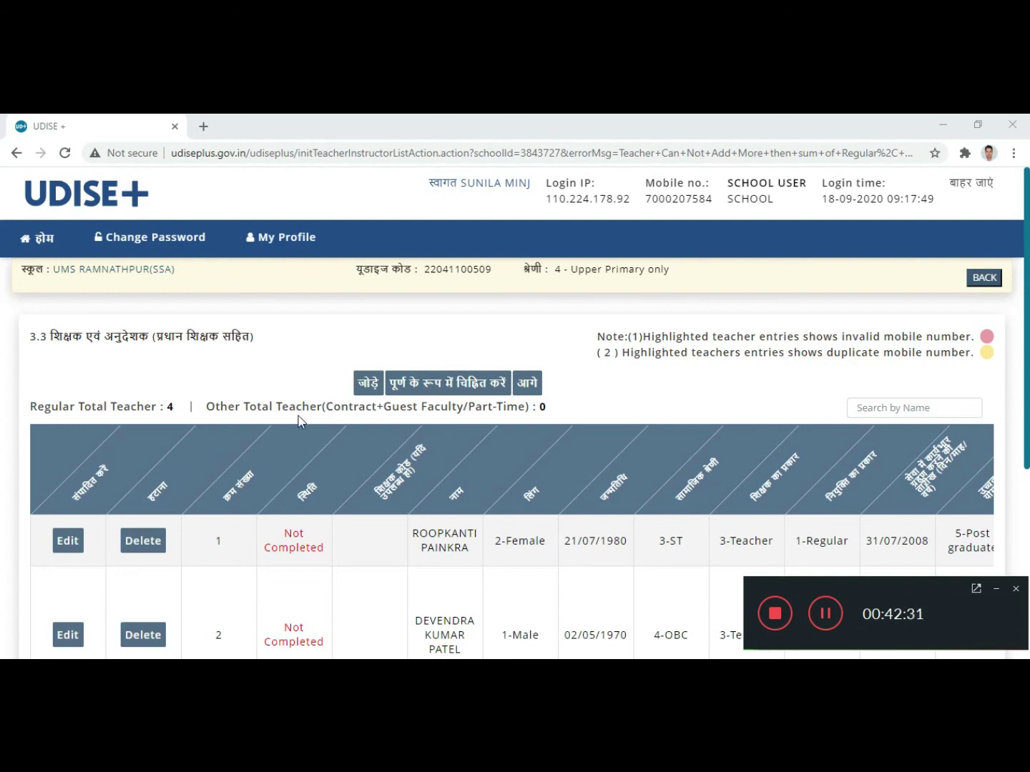
scroll(293, 419, down, 2)
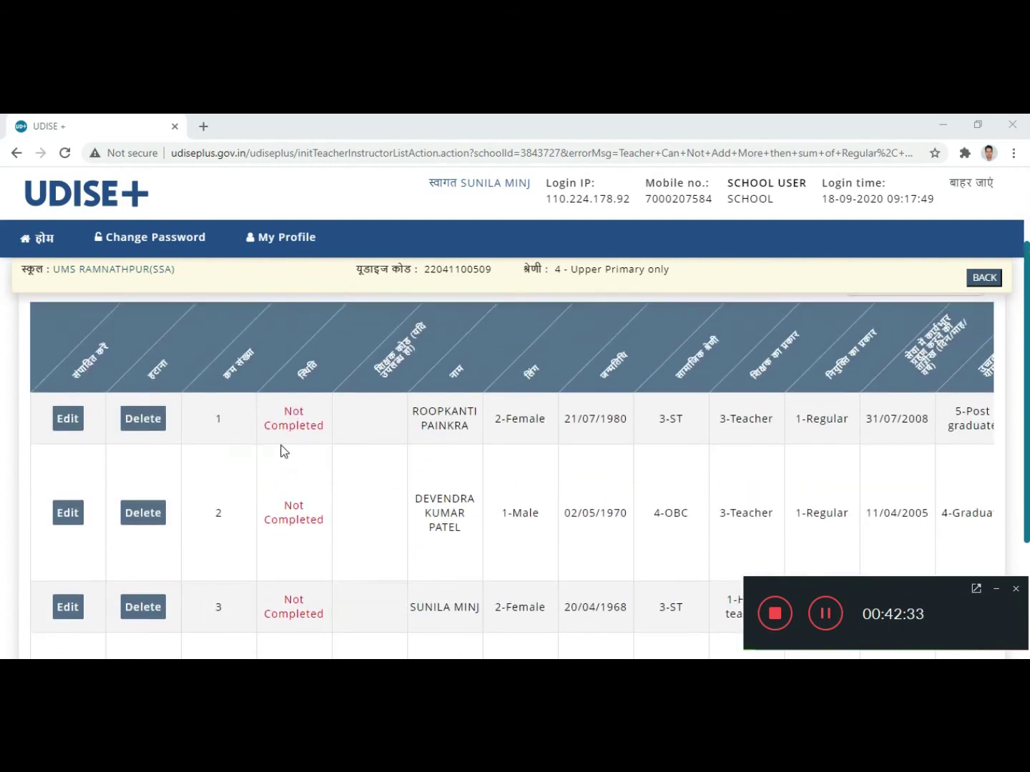
scroll(284, 450, up, 2)
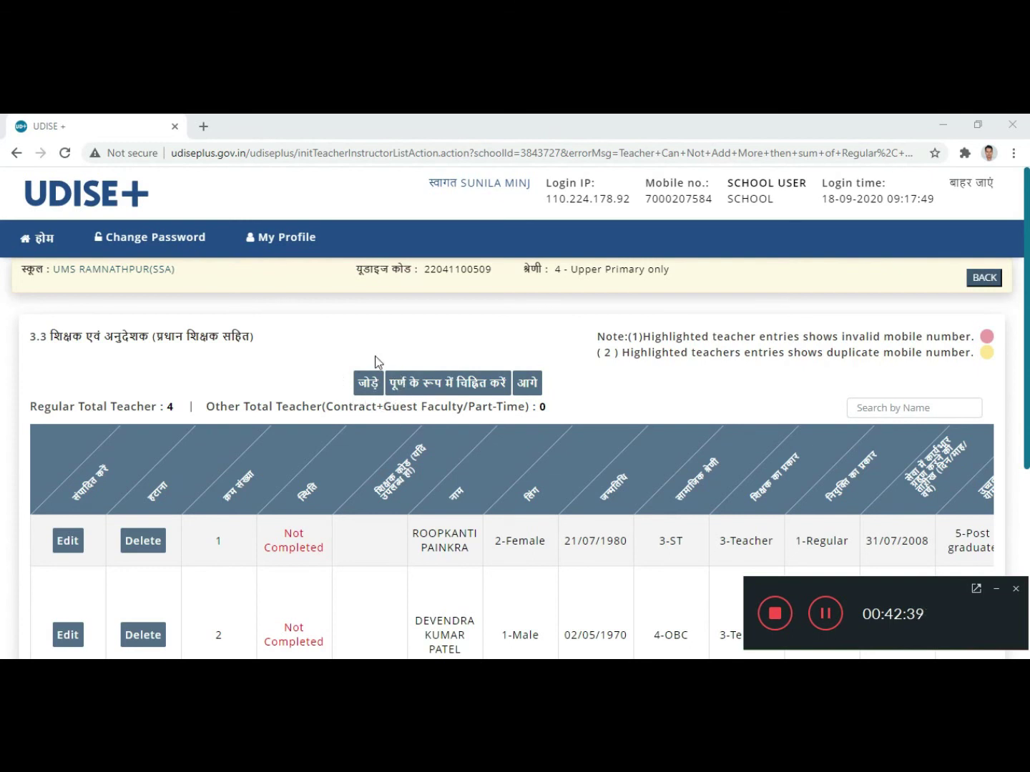
scroll(337, 392, down, 1)
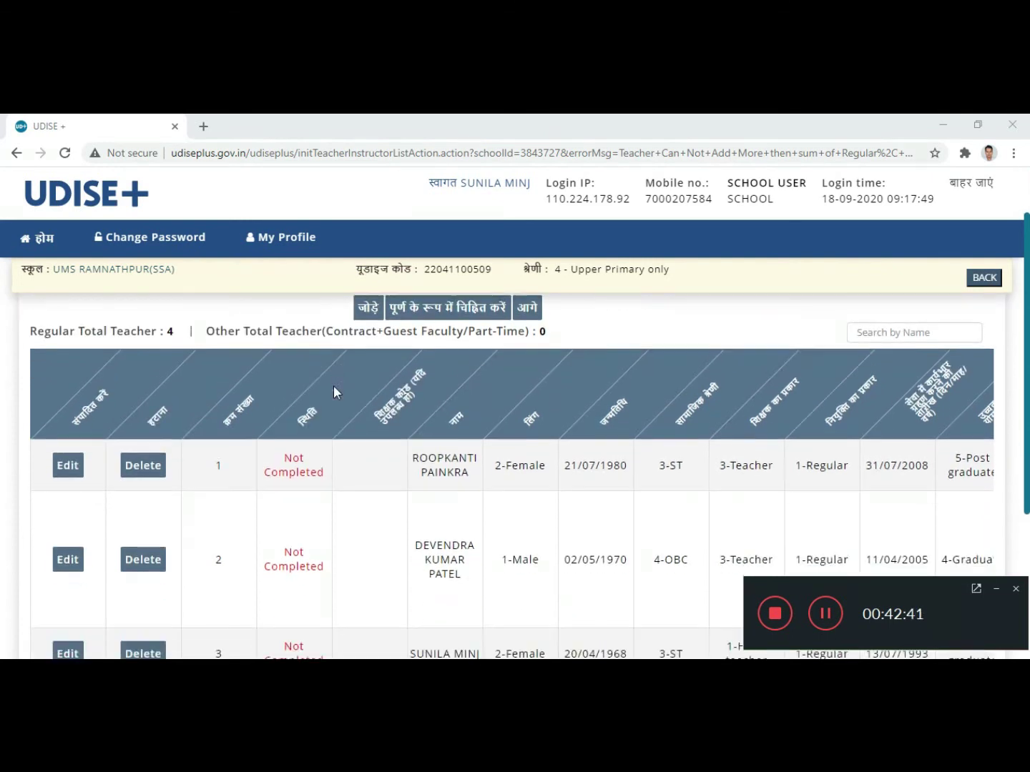
scroll(342, 411, down, 1)
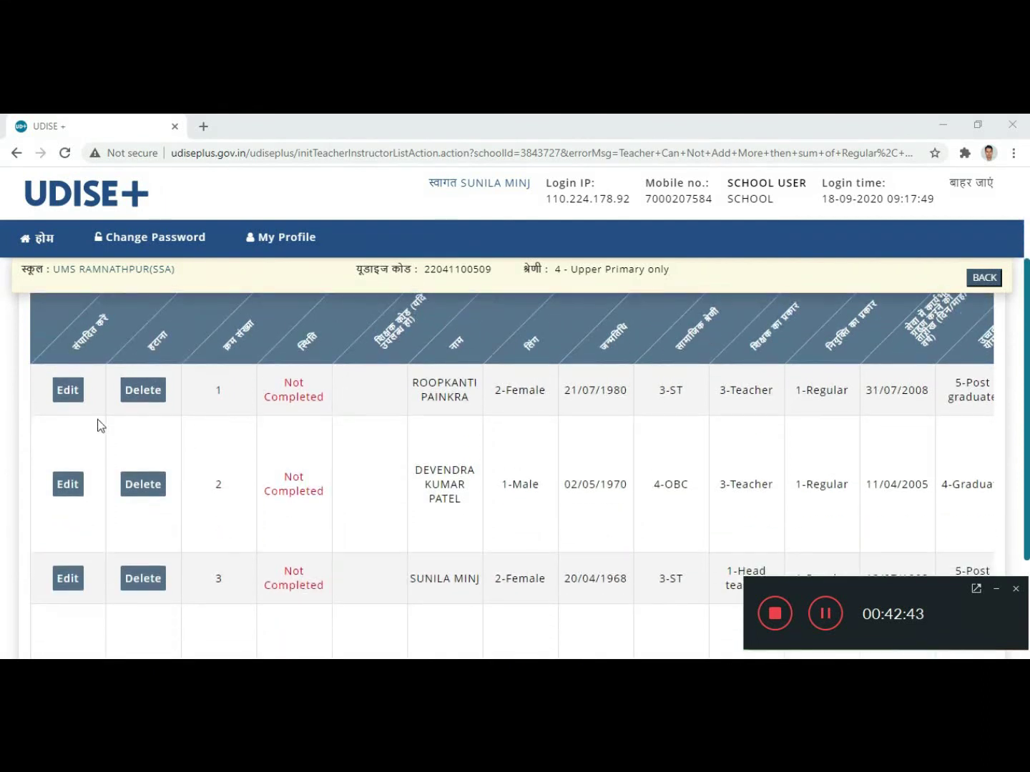
scroll(150, 463, down, 2)
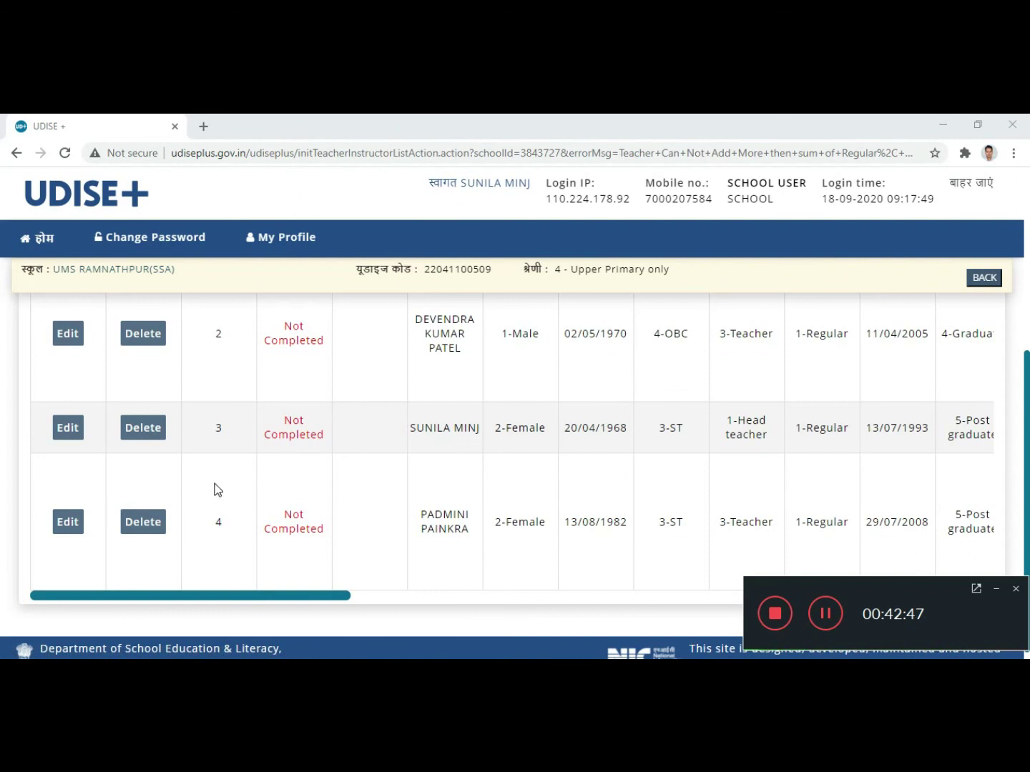
scroll(217, 489, up, 1)
scroll(216, 489, up, 1)
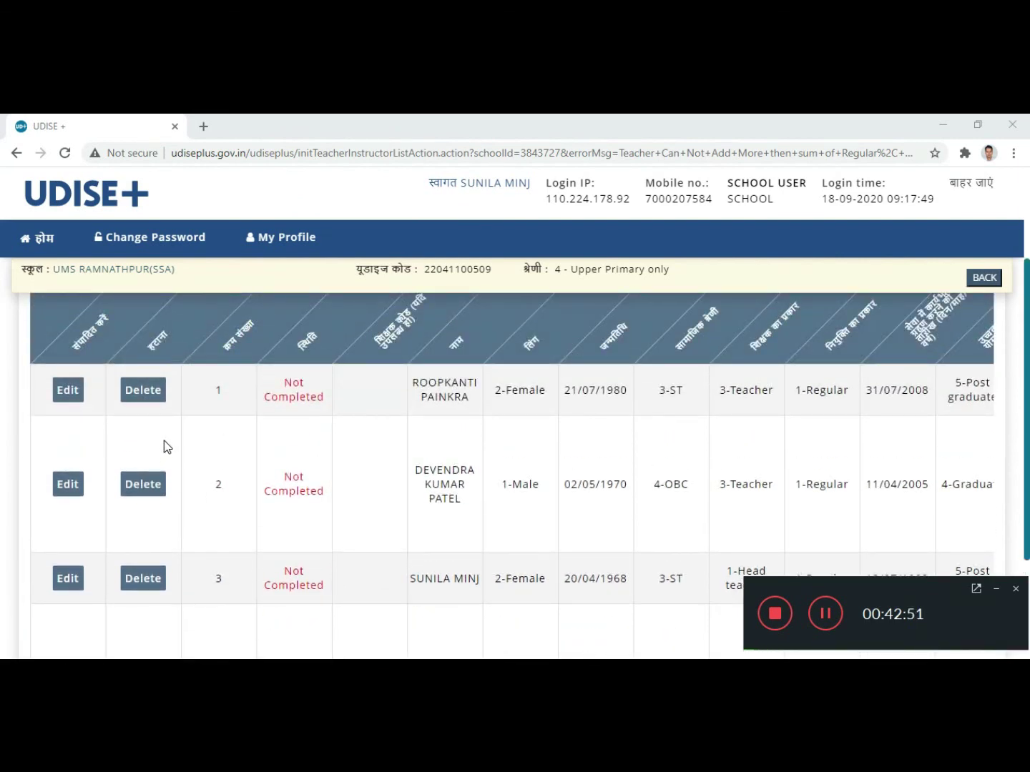
scroll(164, 447, up, 2)
scroll(164, 441, up, 1)
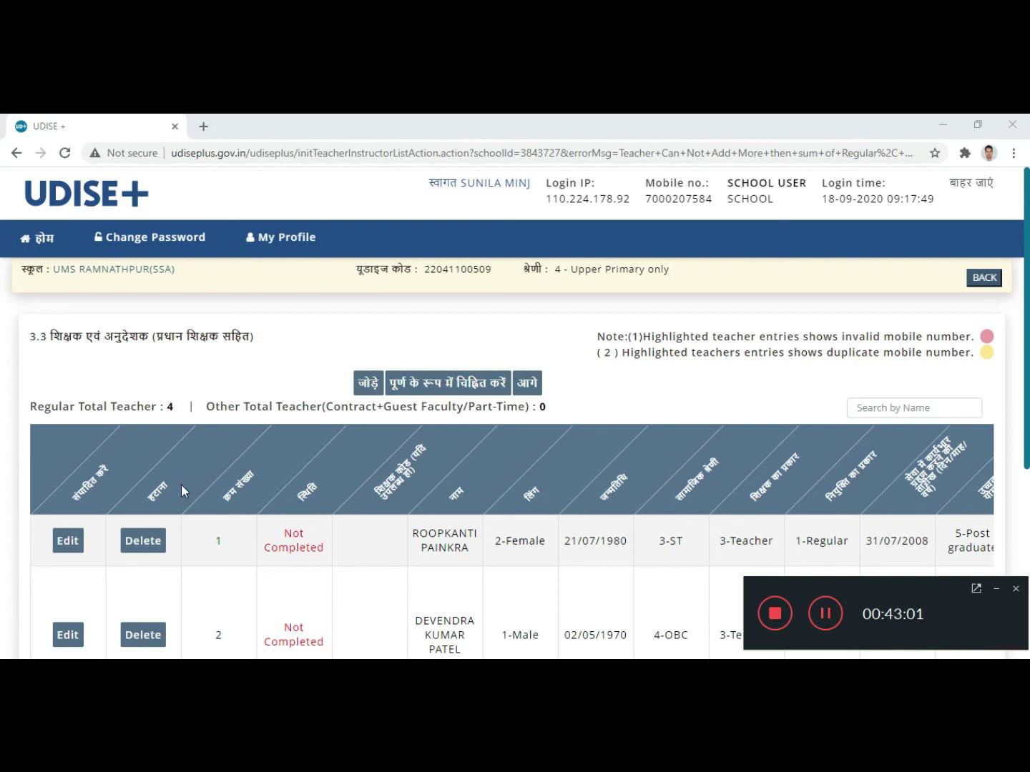
scroll(195, 475, down, 2)
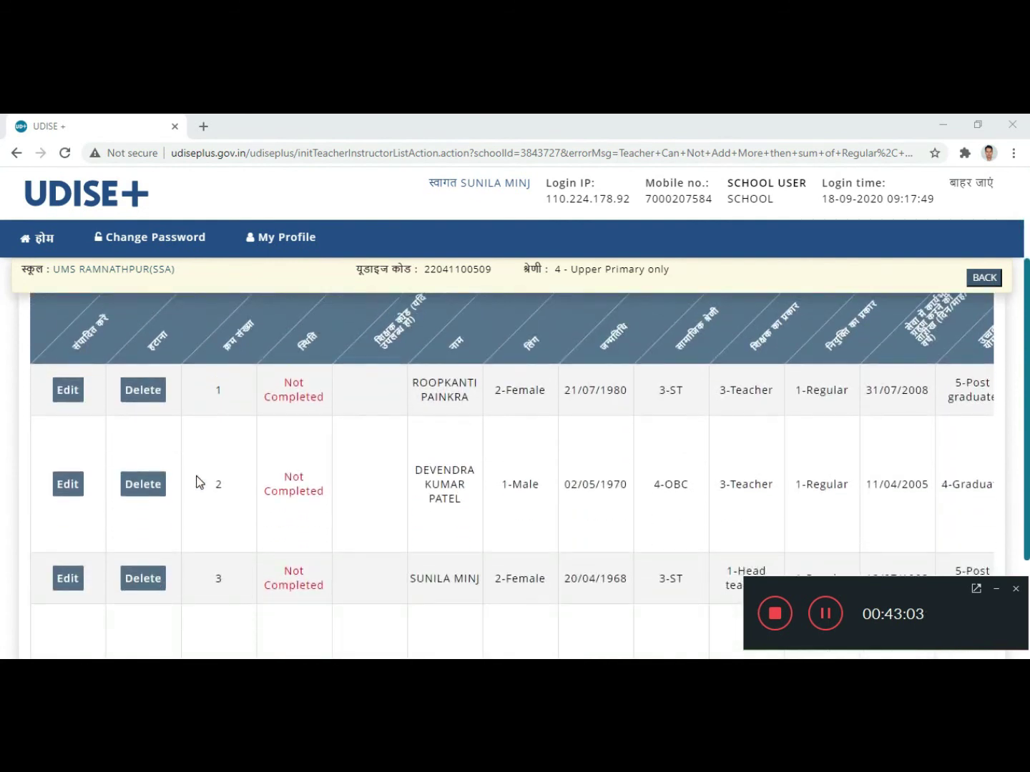
Step: Open row 2's teacher record and enter the teacher code copied from the registration screenshot
click(68, 489)
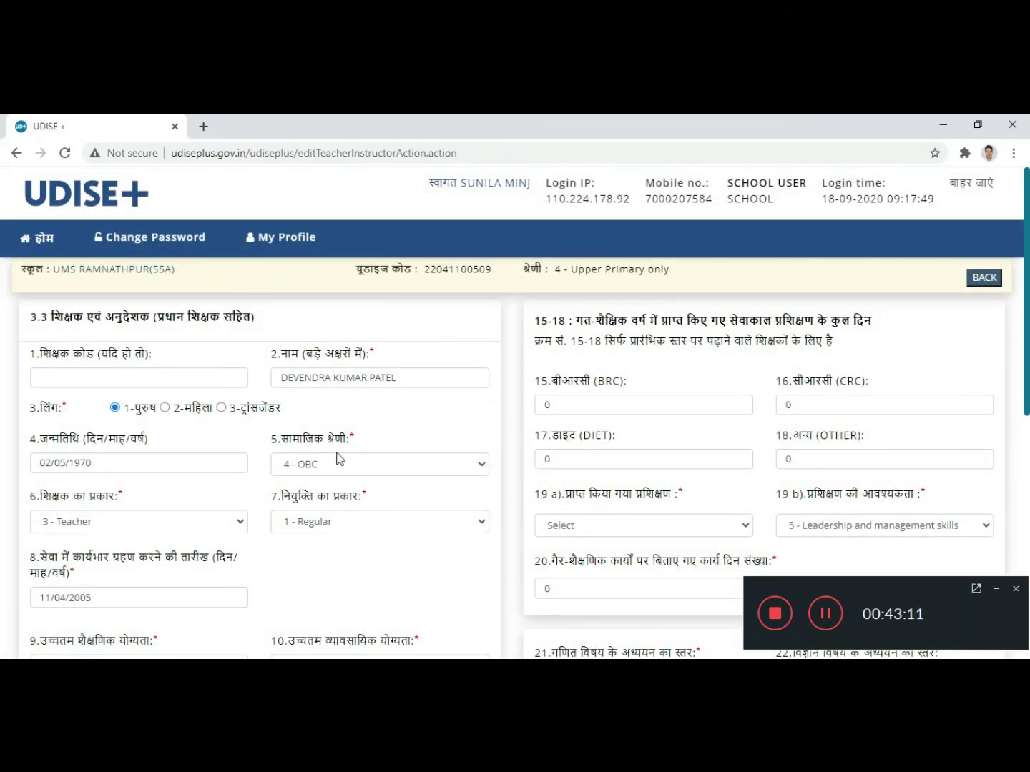
key(alt+Tab)
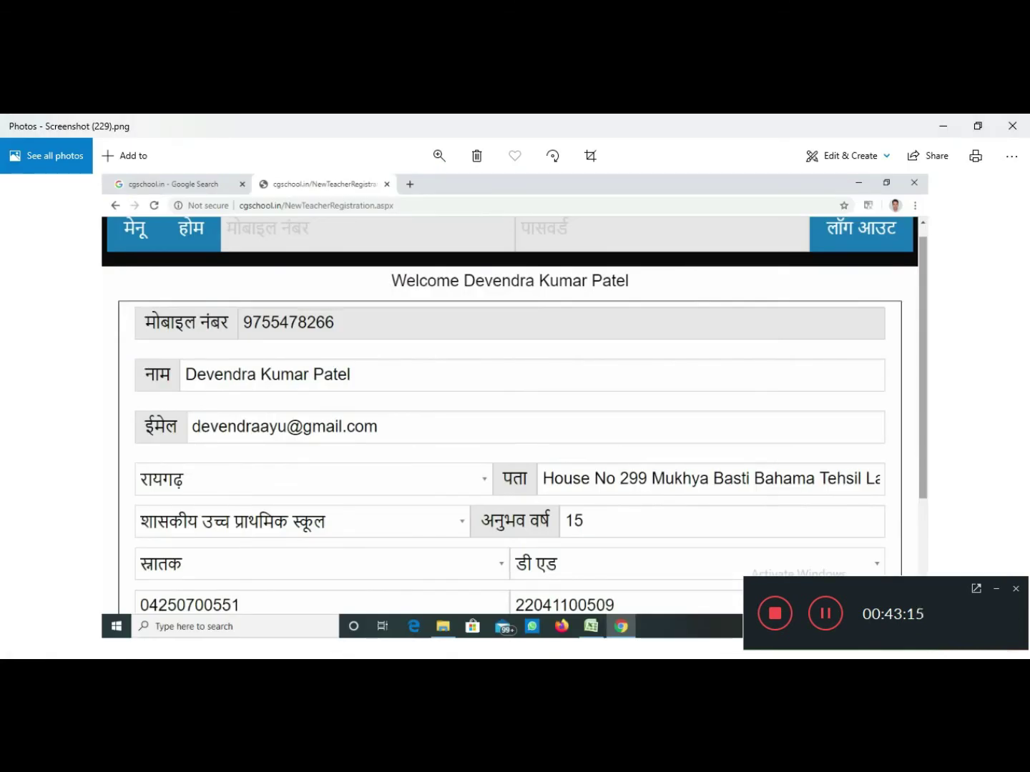
key(alt+Tab)
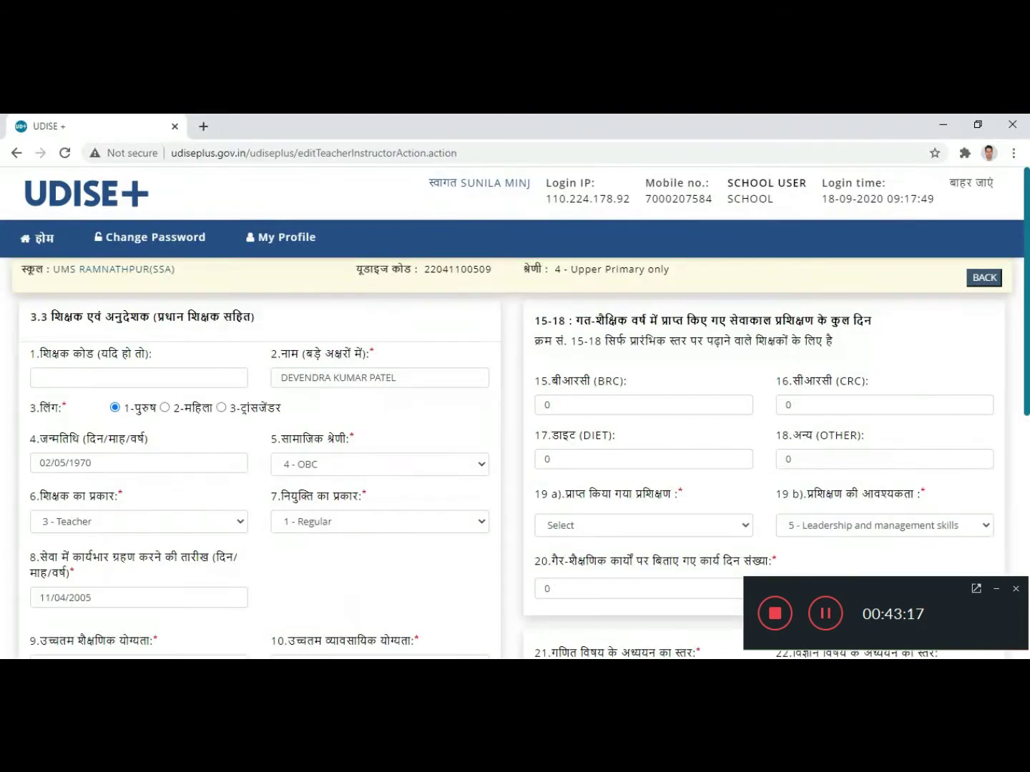
click(106, 377)
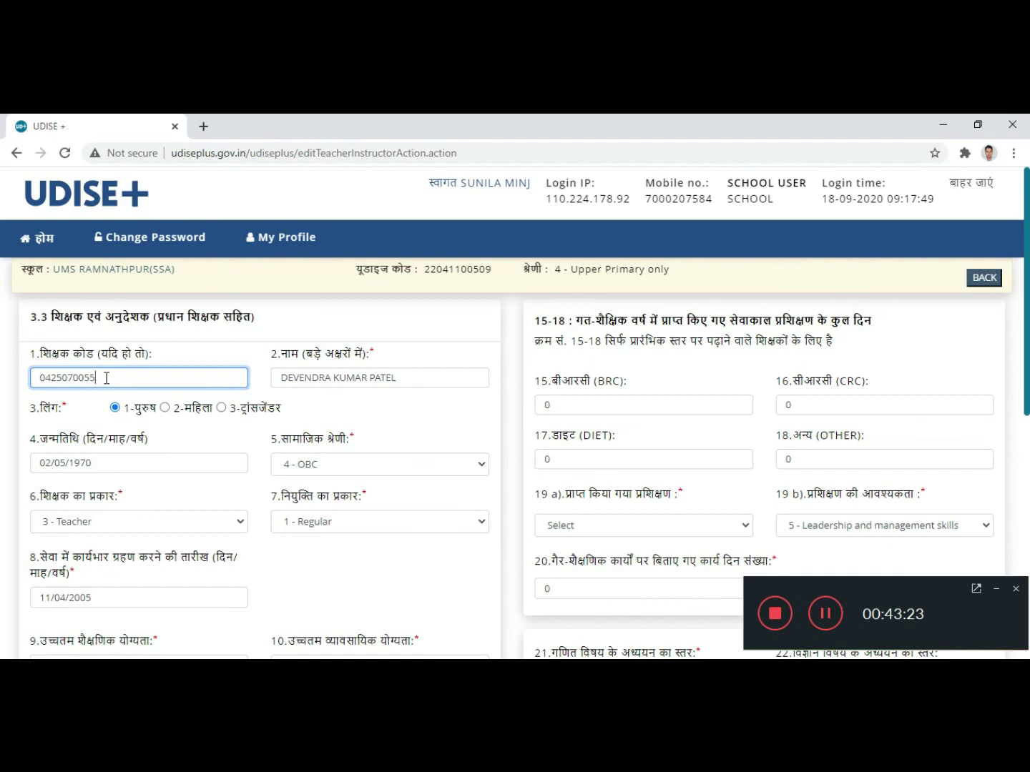
click(233, 350)
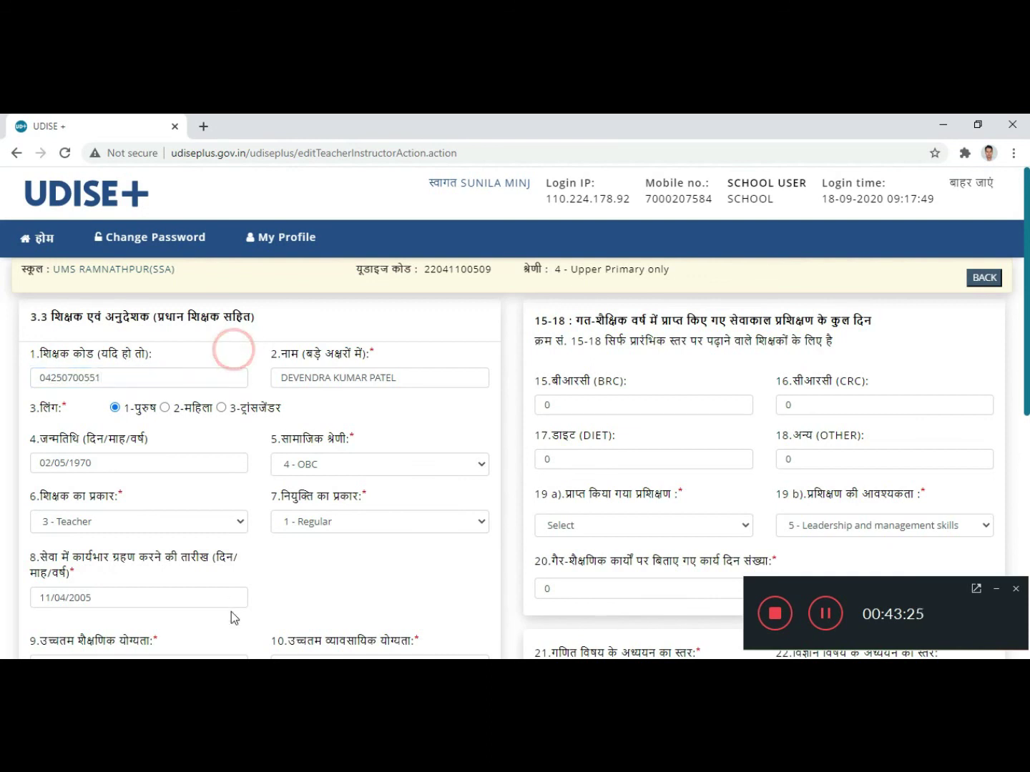
key(alt+Tab)
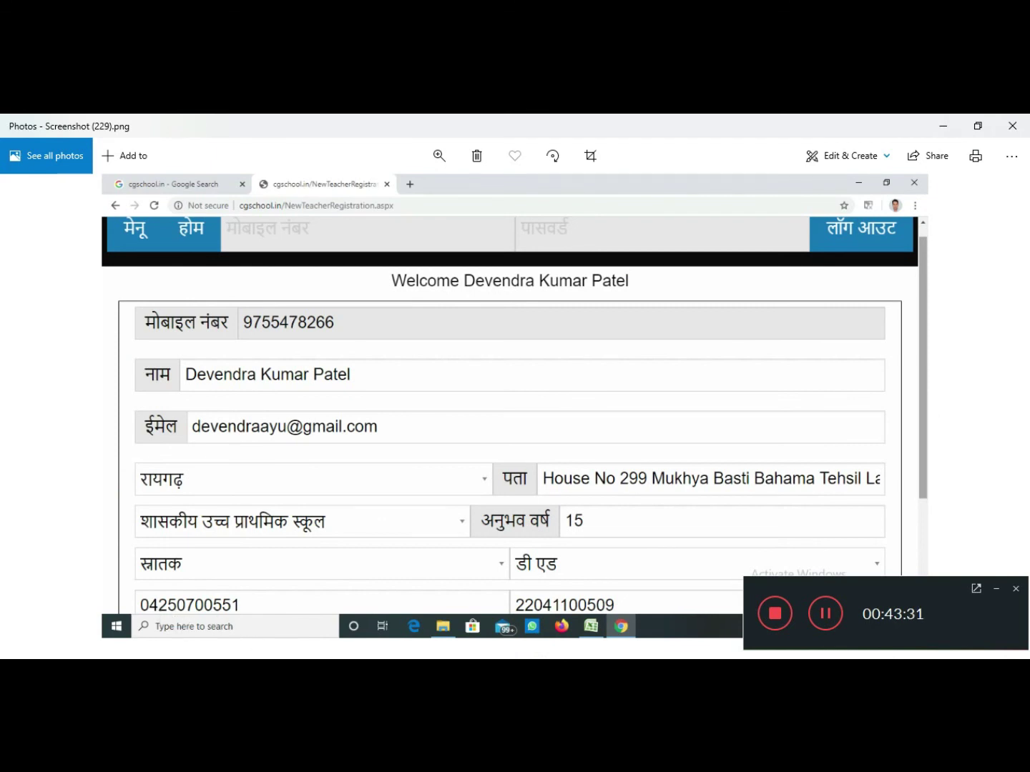
key(alt+Tab)
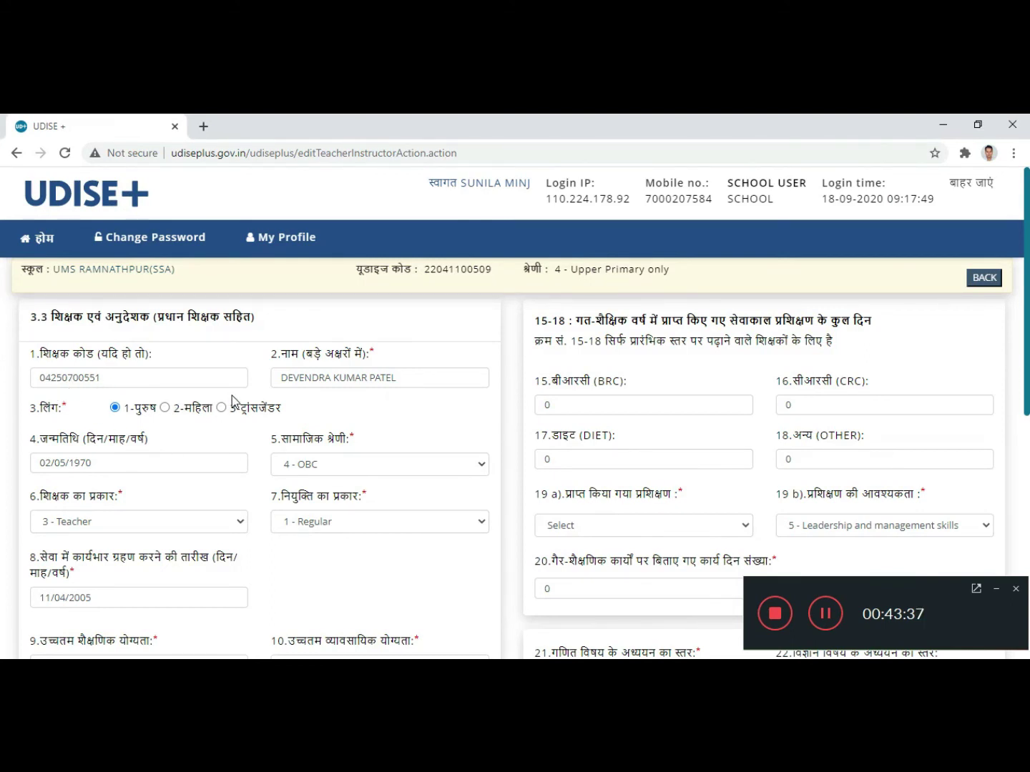
scroll(264, 389, down, 1)
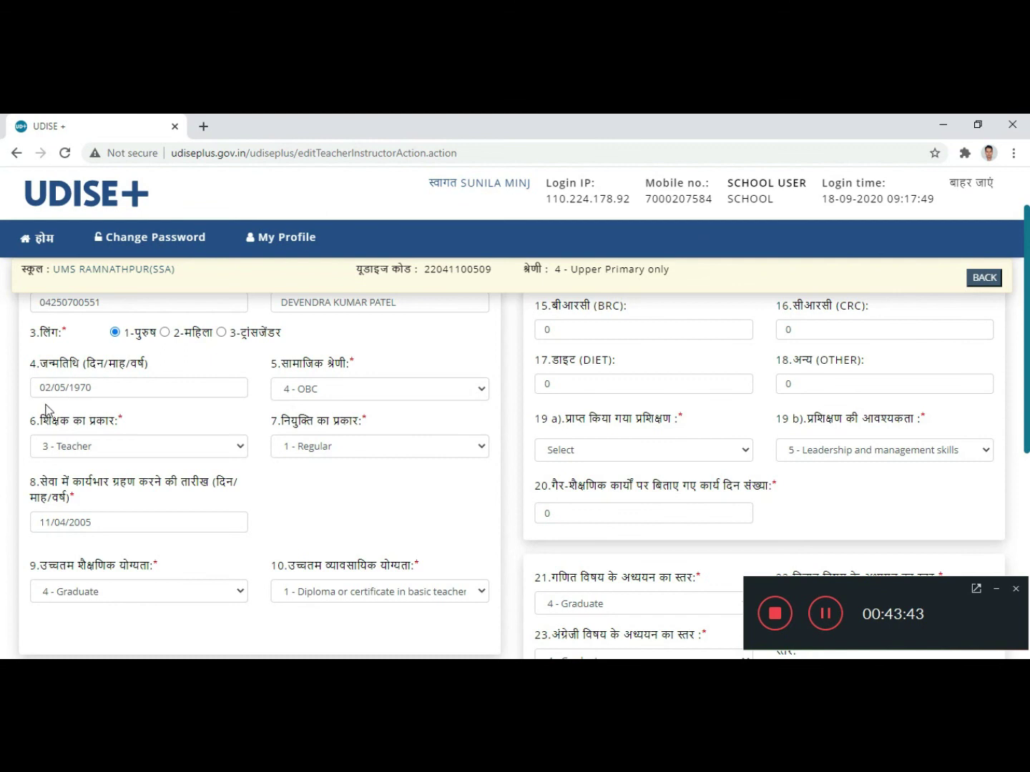
click(391, 396)
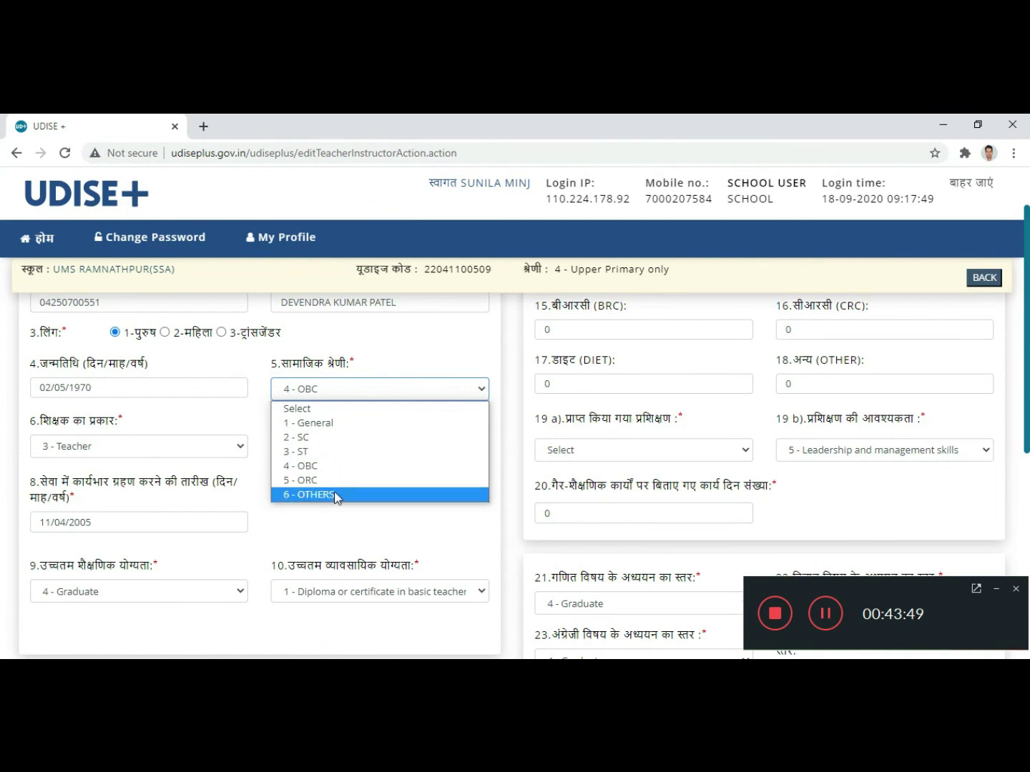
click(382, 472)
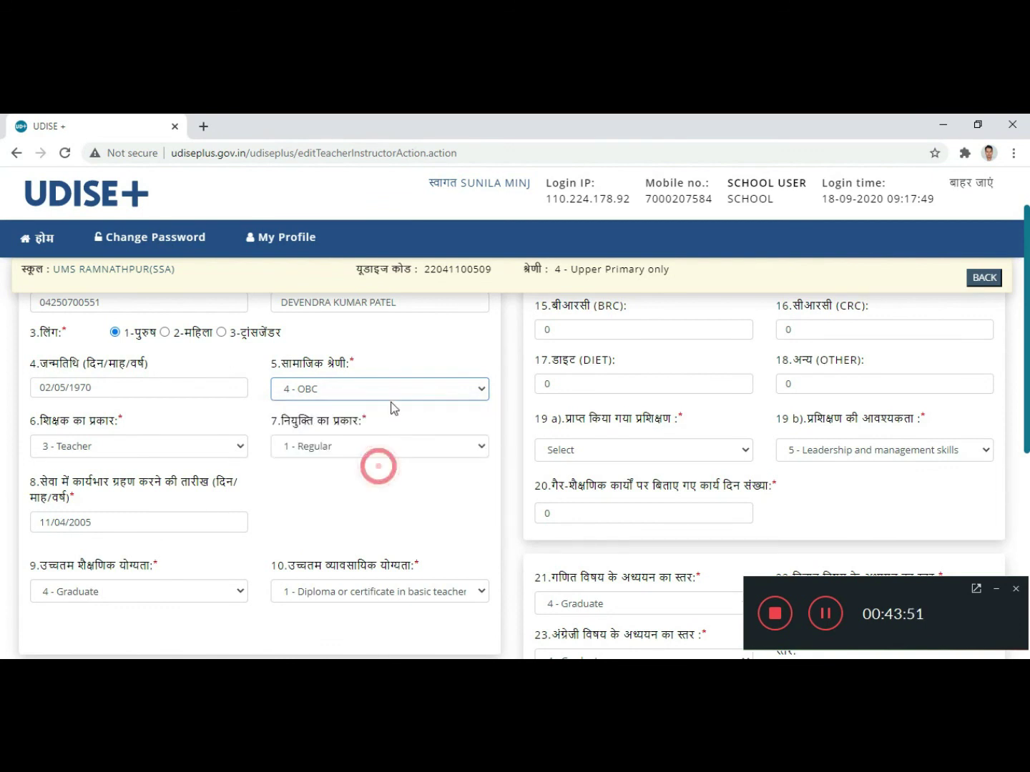
click(221, 404)
scroll(220, 404, down, 1)
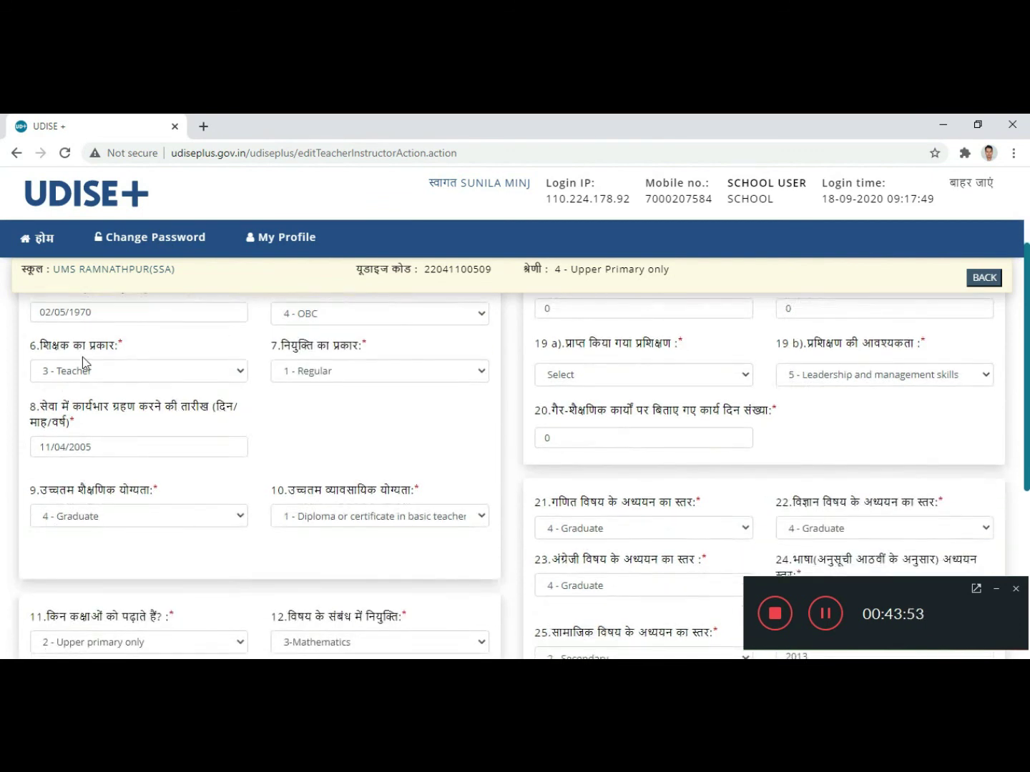
click(198, 371)
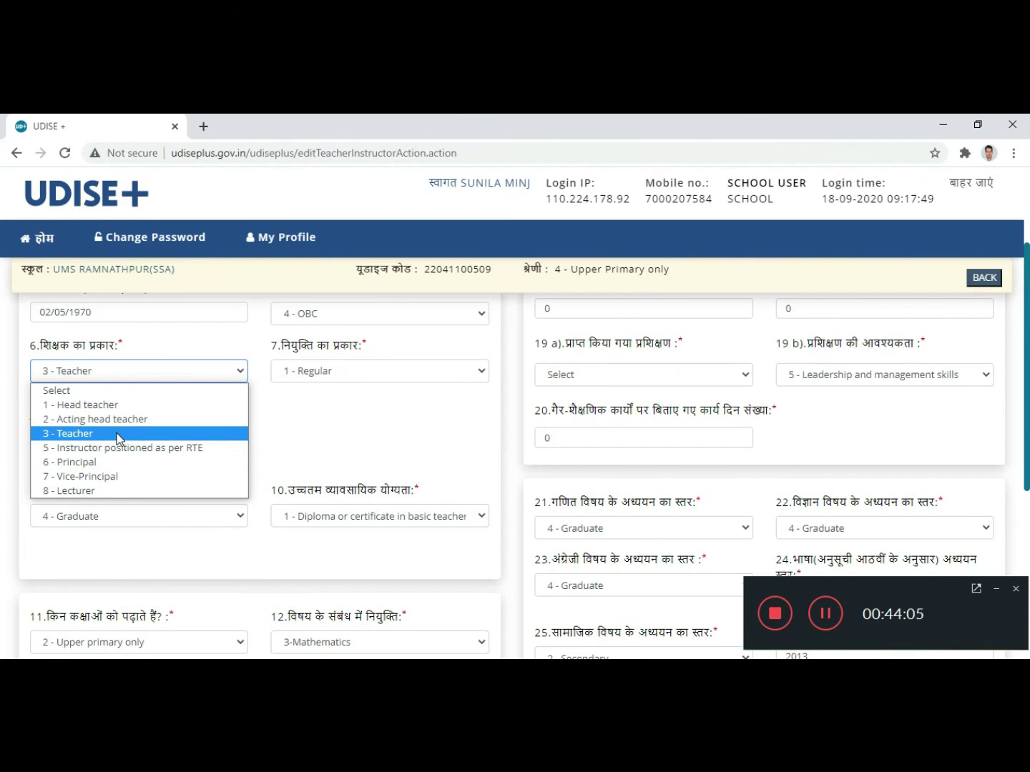
click(119, 434)
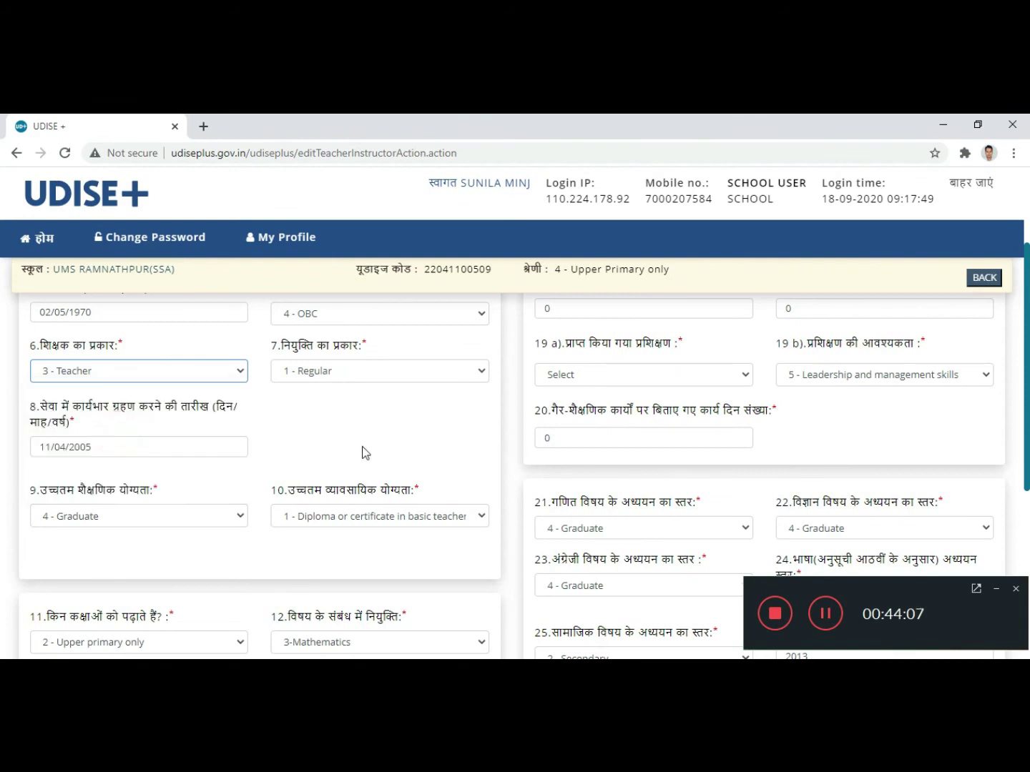
click(454, 370)
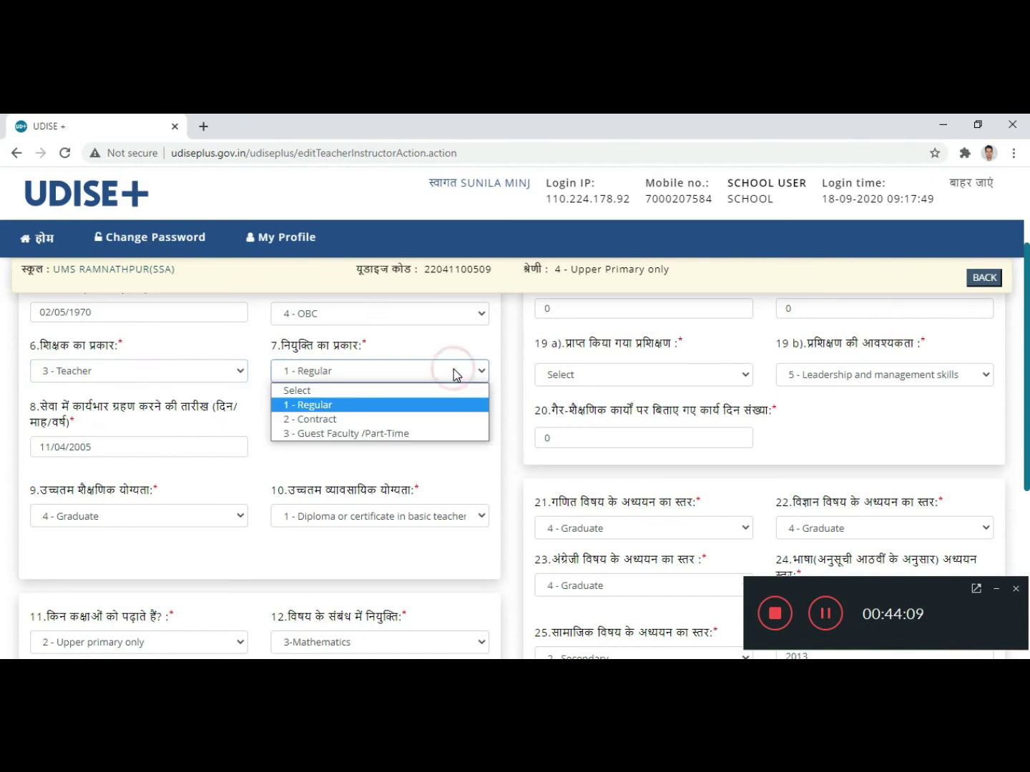
click(348, 406)
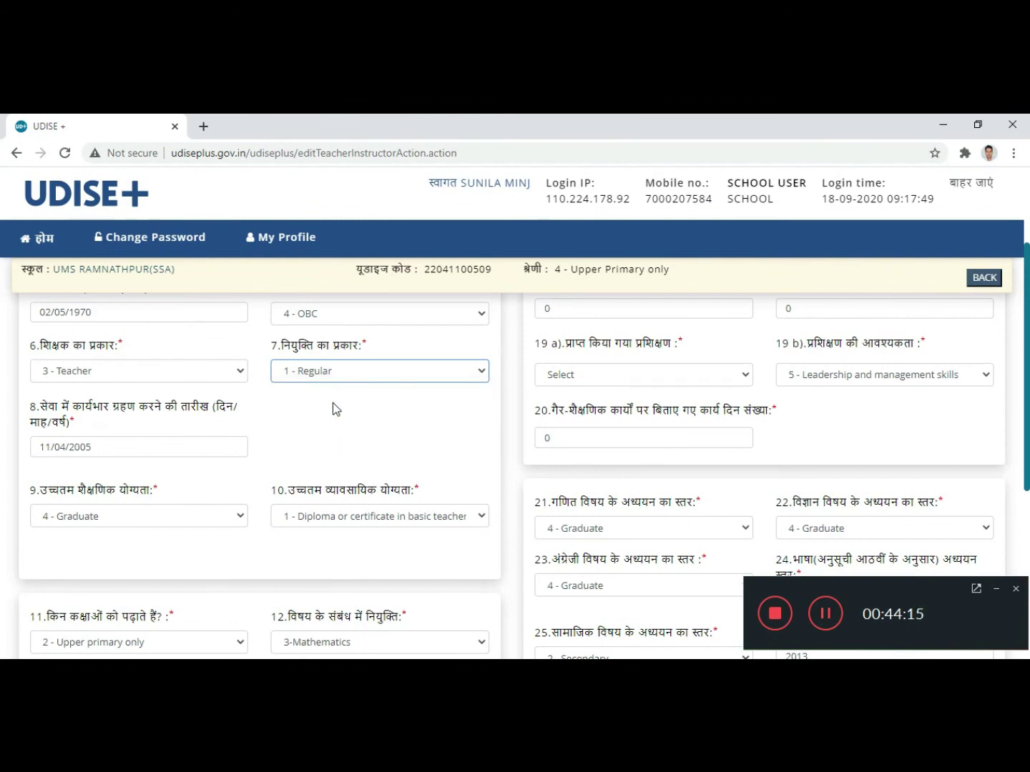
scroll(332, 402, down, 1)
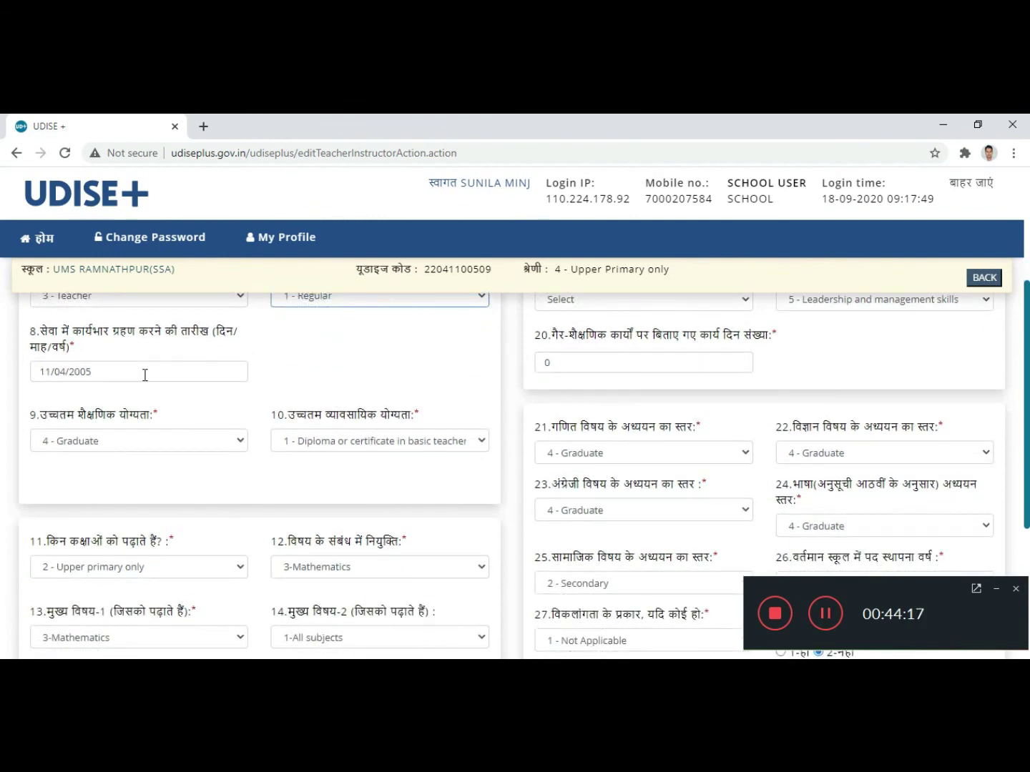
click(95, 373)
scroll(149, 453, down, 1)
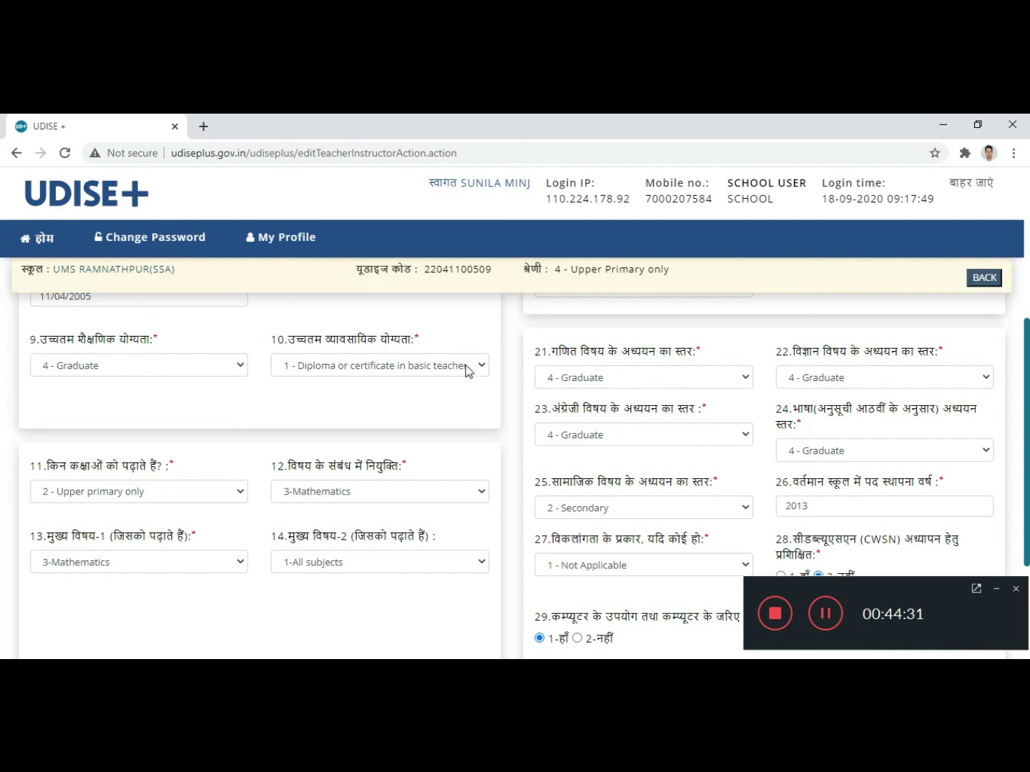
scroll(381, 381, down, 1)
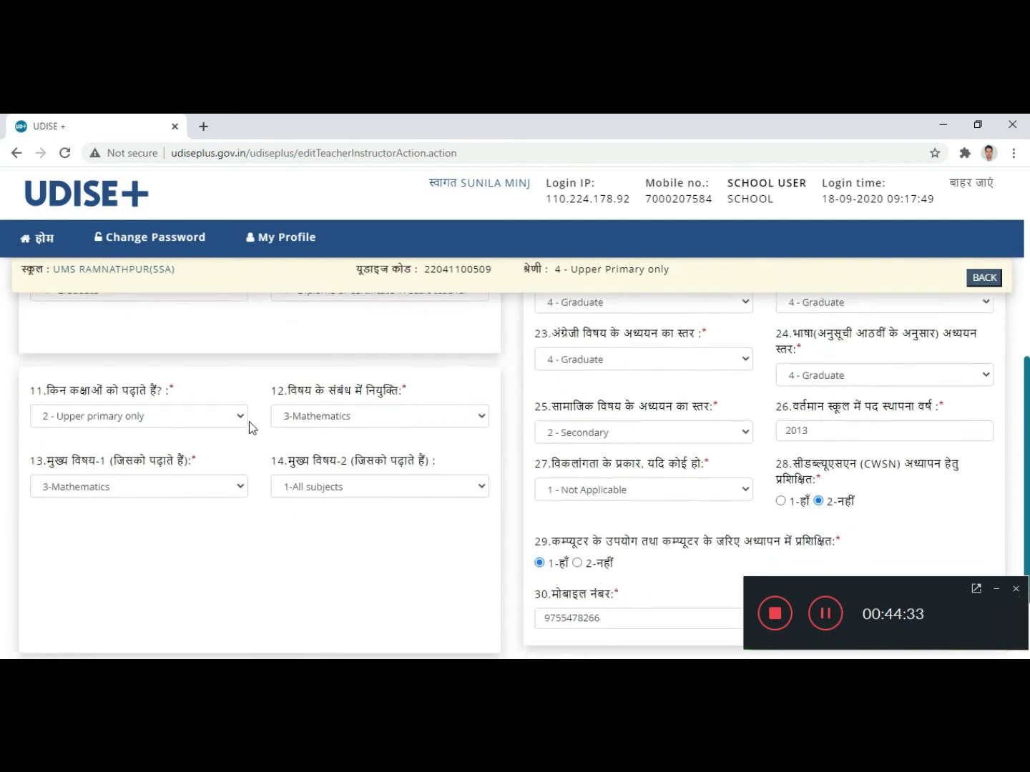
click(189, 416)
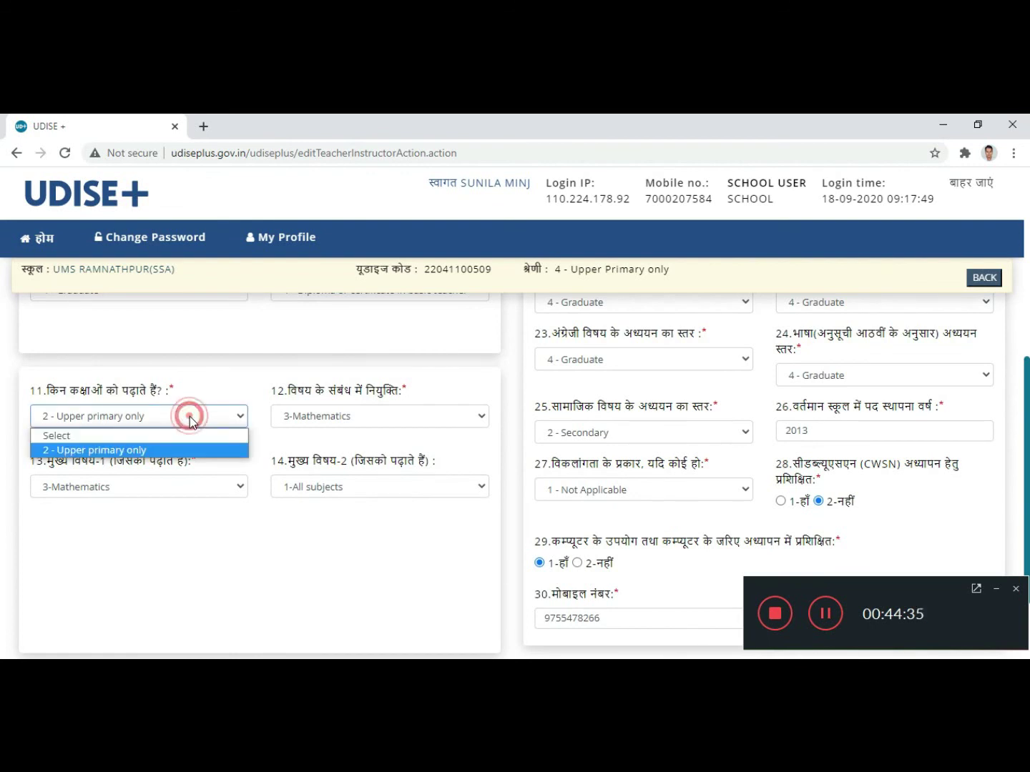
click(189, 419)
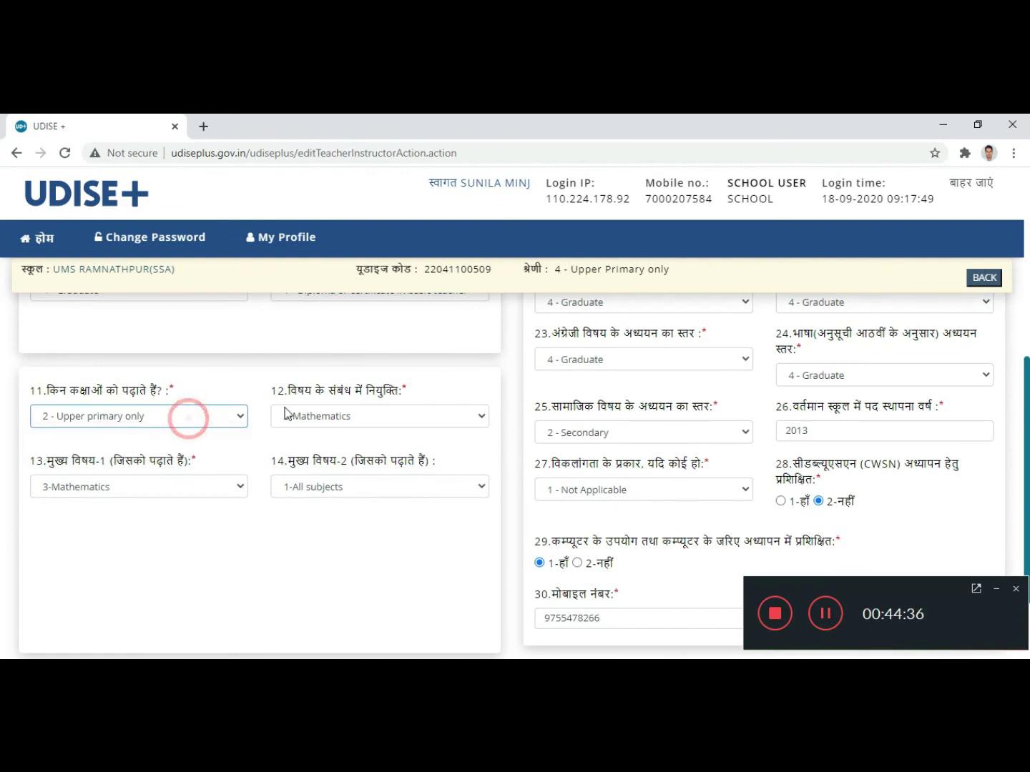
click(396, 416)
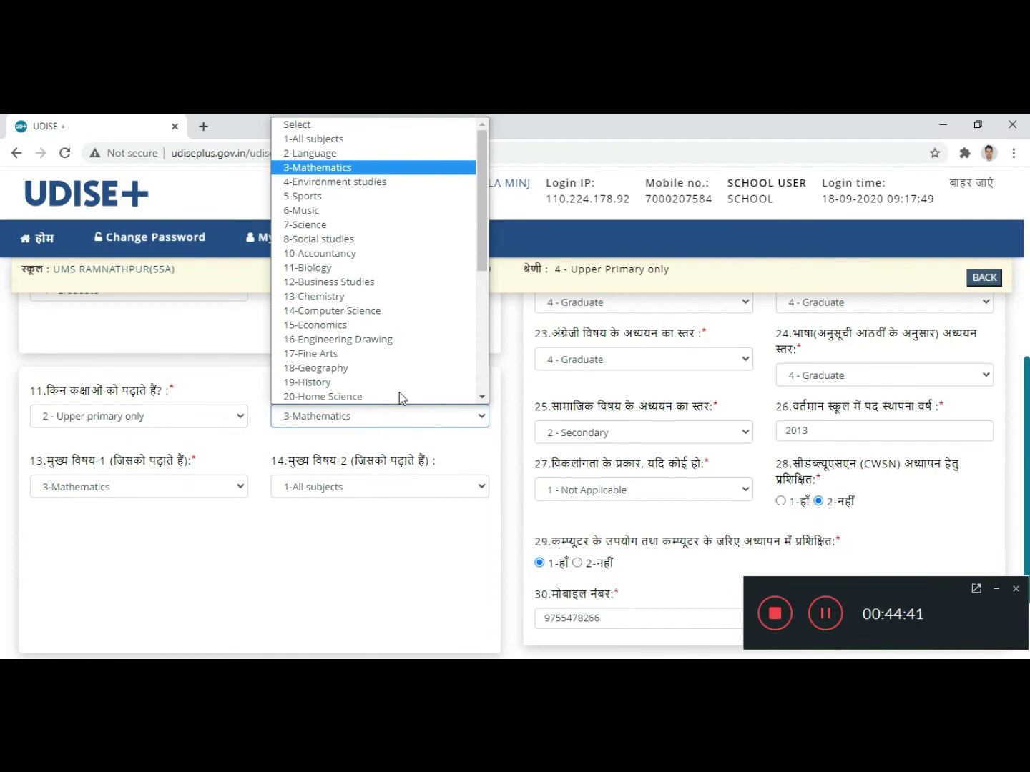
scroll(401, 371, down, 4)
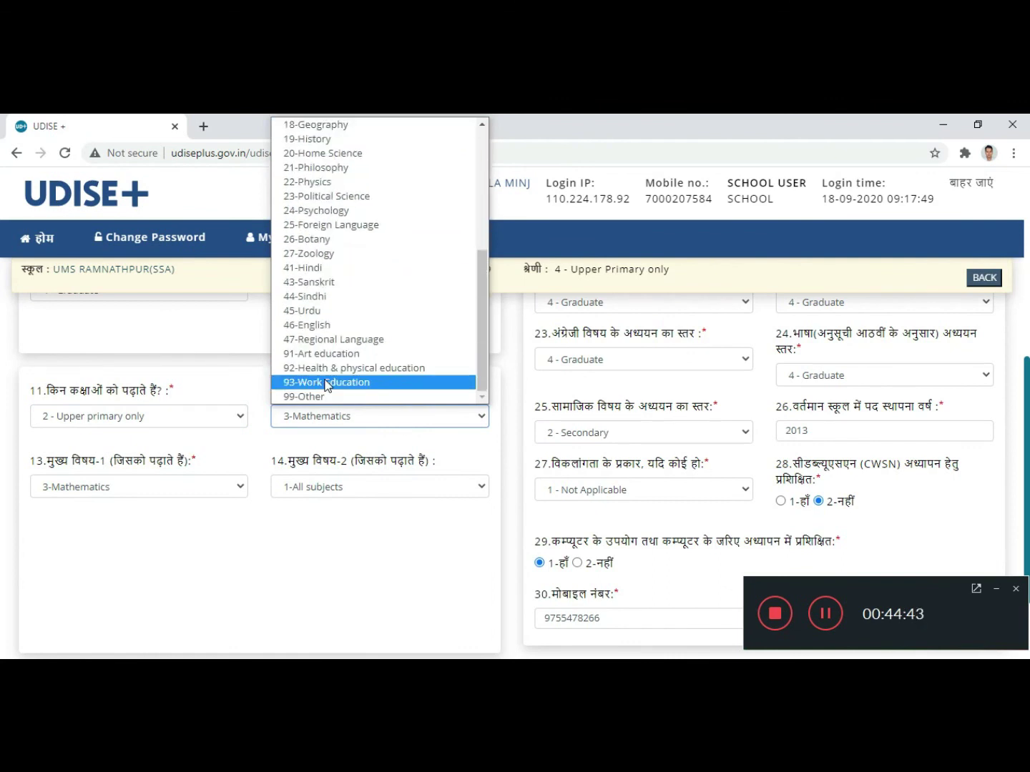
click(239, 375)
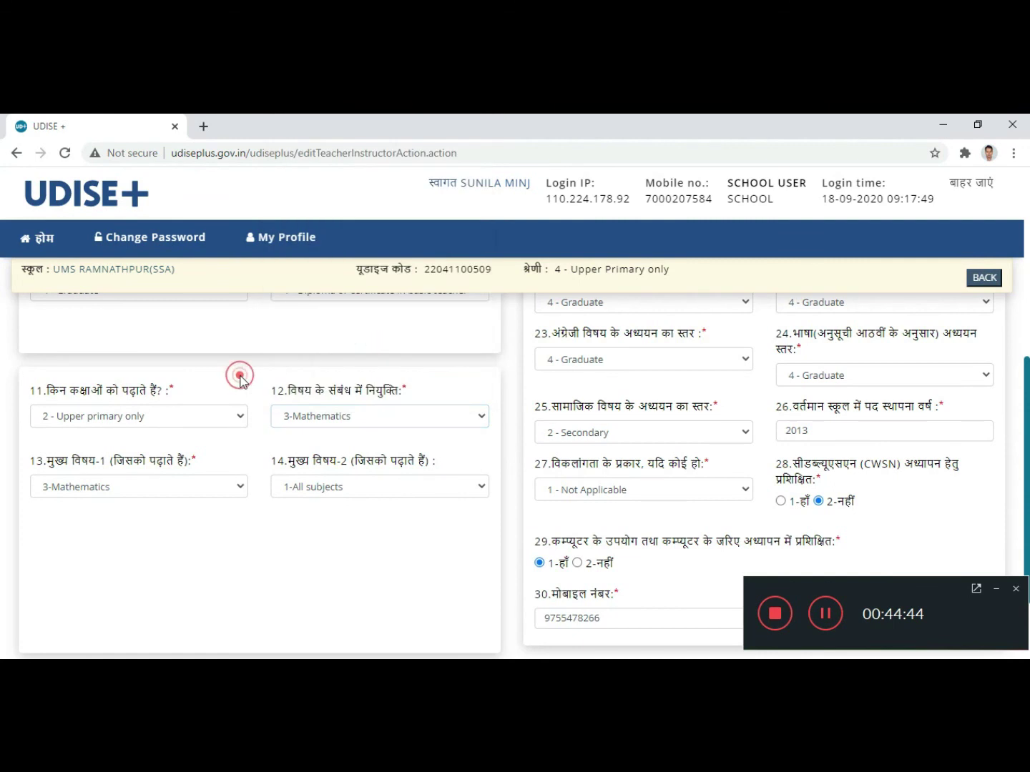
click(197, 494)
scroll(165, 438, down, 4)
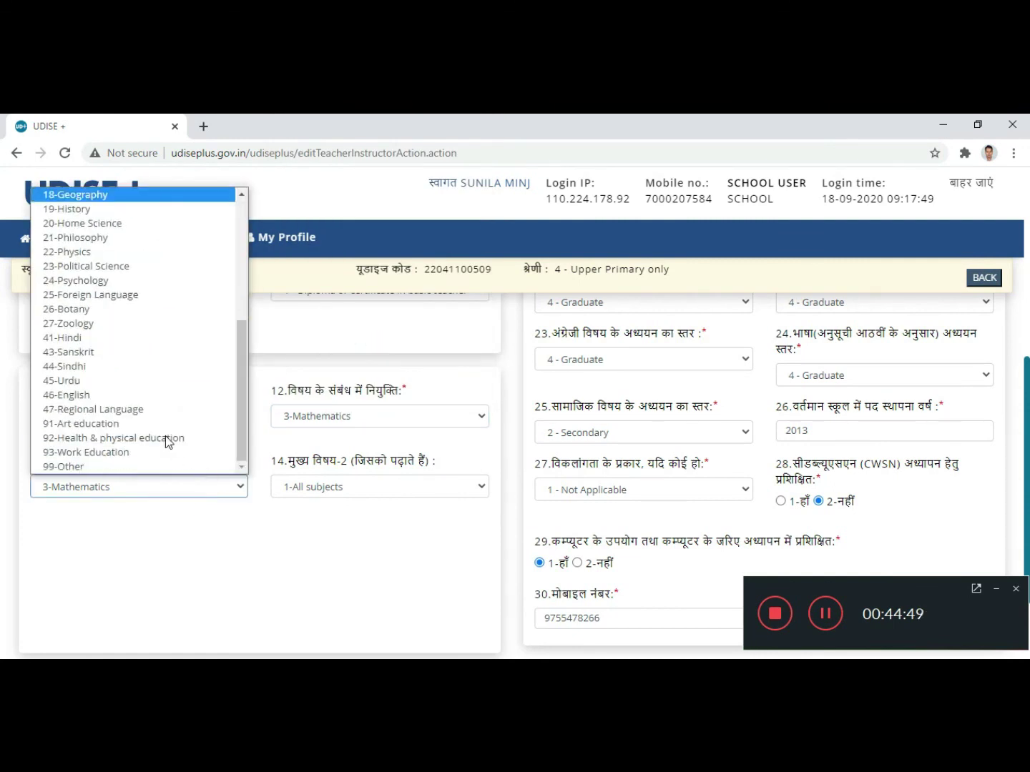
scroll(164, 436, up, 4)
scroll(165, 436, down, 4)
scroll(165, 440, up, 4)
scroll(168, 434, down, 4)
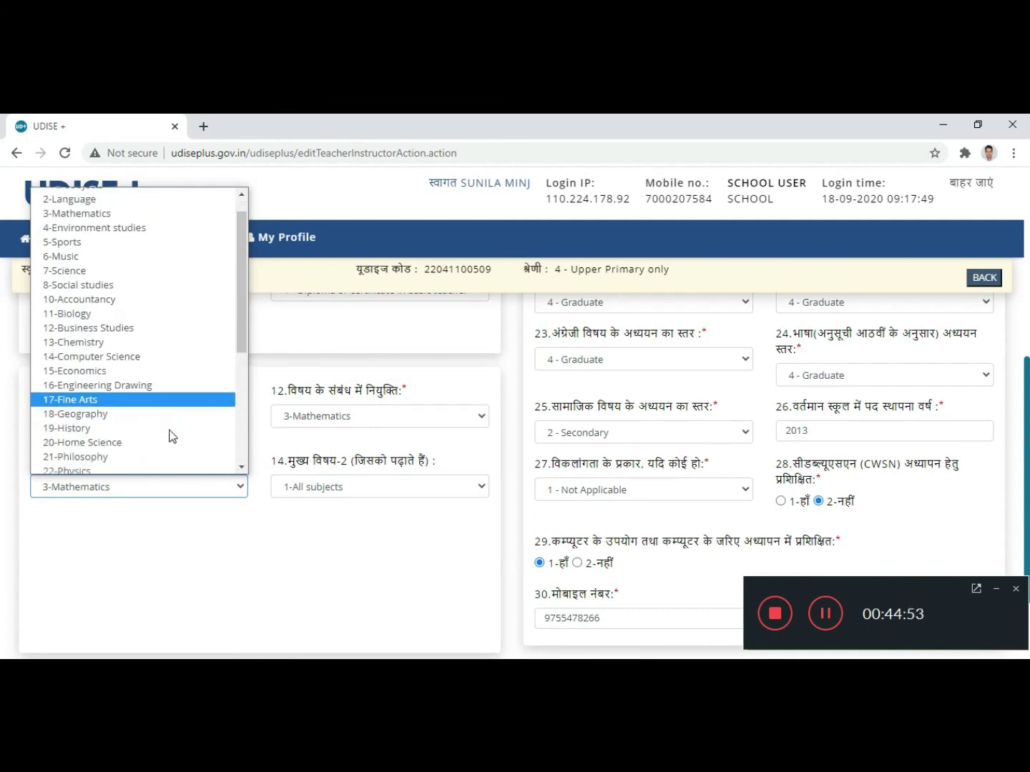
scroll(171, 436, up, 4)
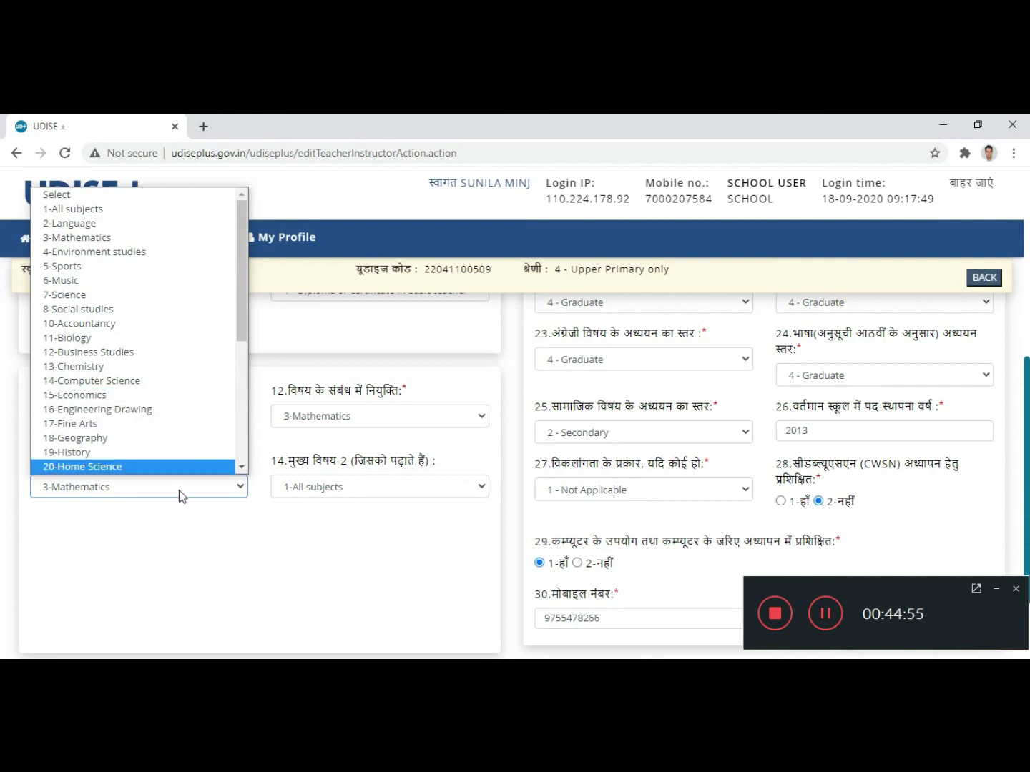
click(171, 551)
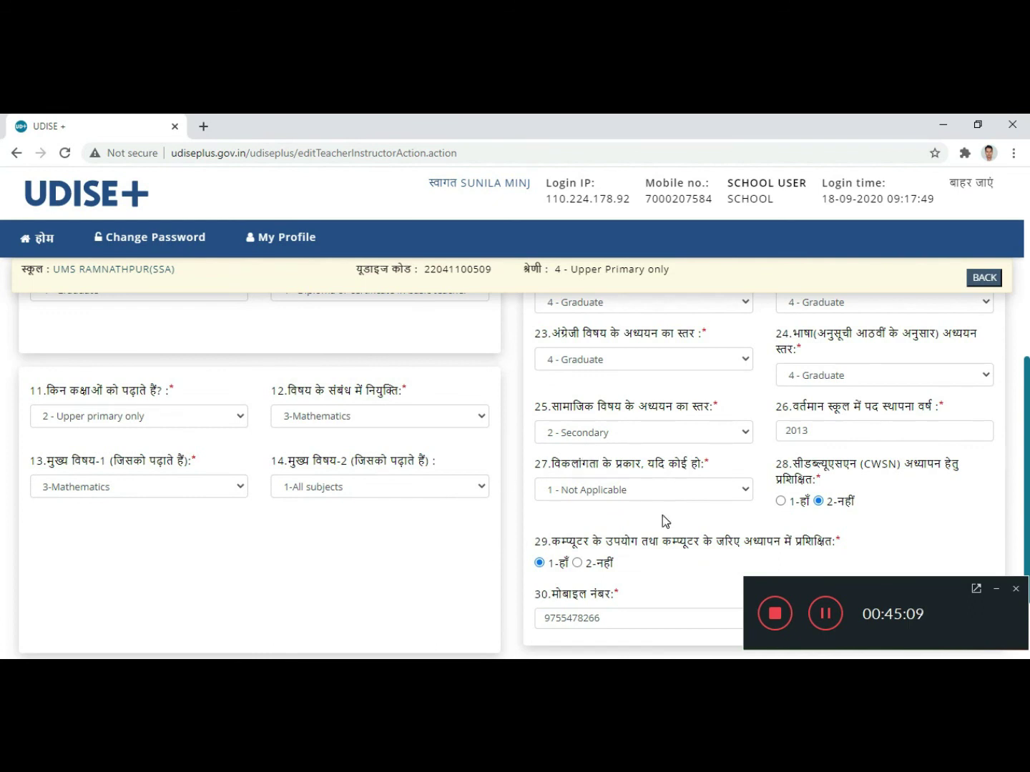
scroll(629, 478, up, 4)
Step: Record 07 in-service training days at DIET, leaving BRC, CRC and other at 0
scroll(629, 477, up, 1)
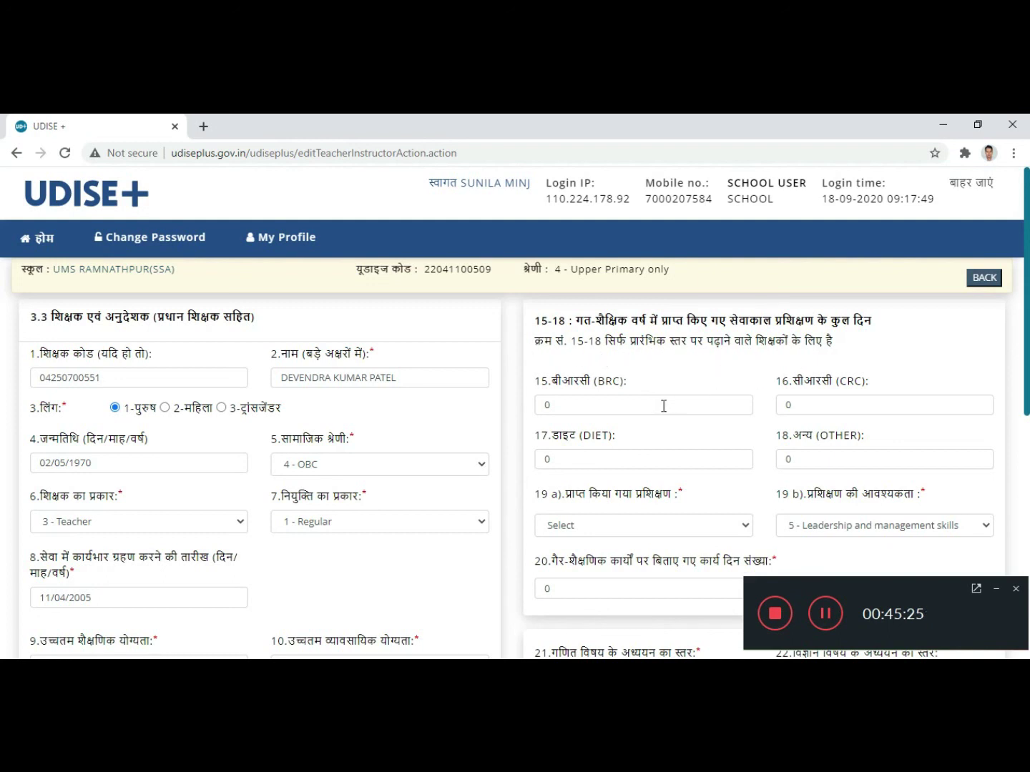
click(556, 404)
click(817, 405)
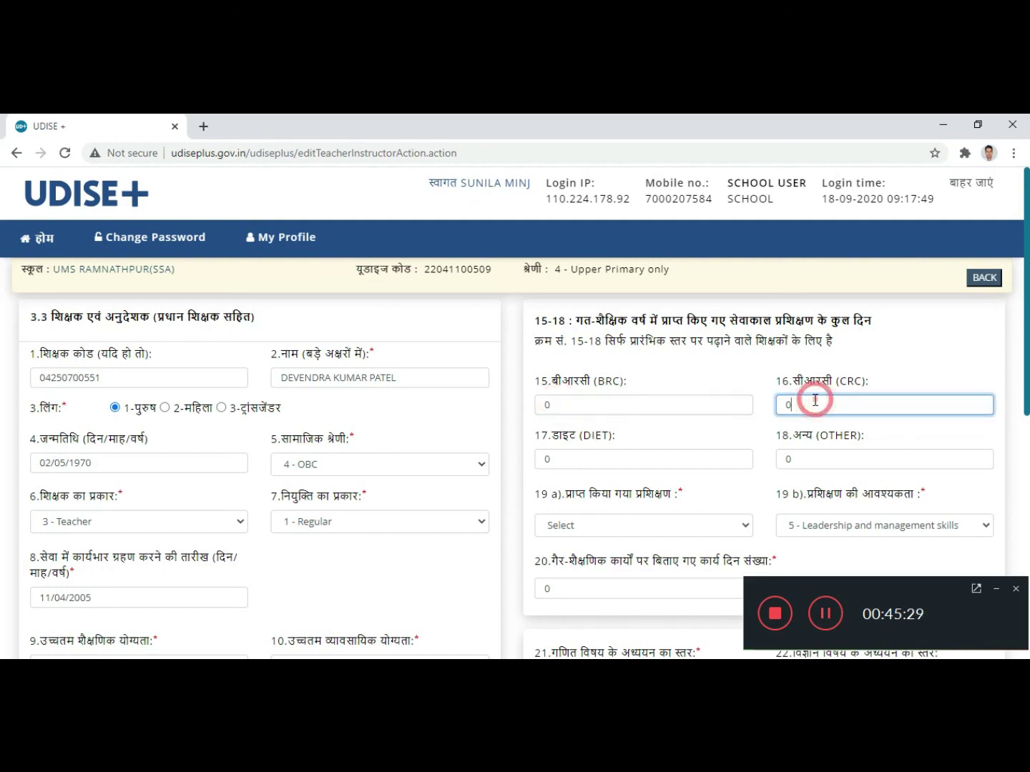
scroll(715, 411, down, 2)
scroll(616, 377, up, 1)
click(561, 384)
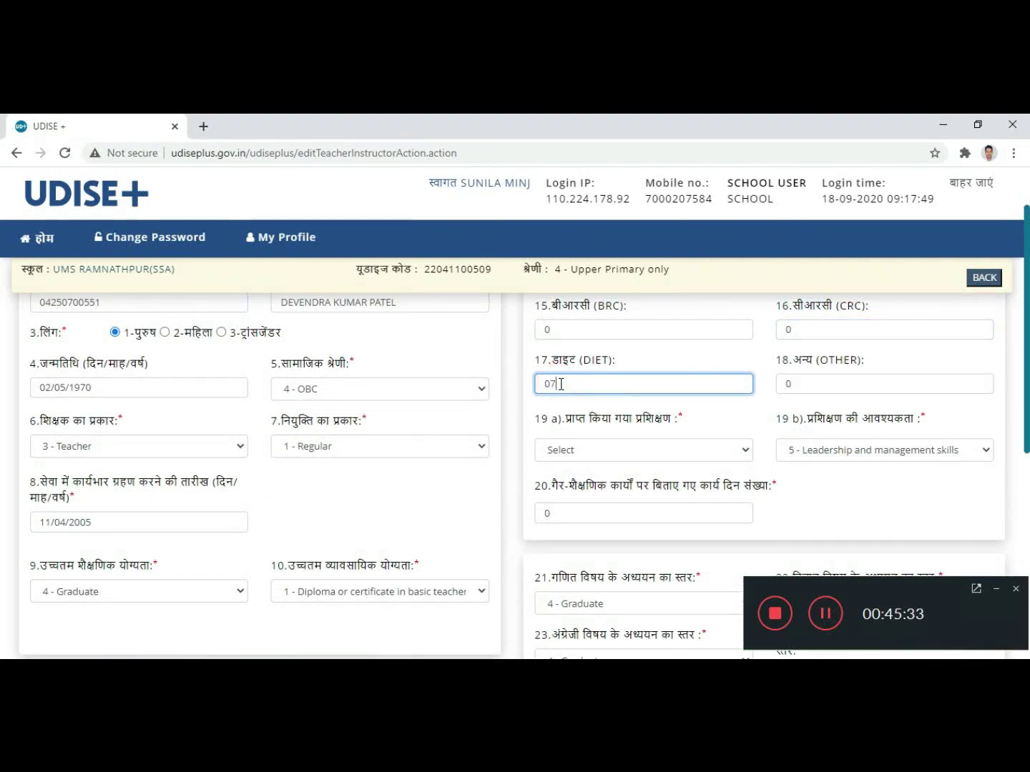
click(735, 350)
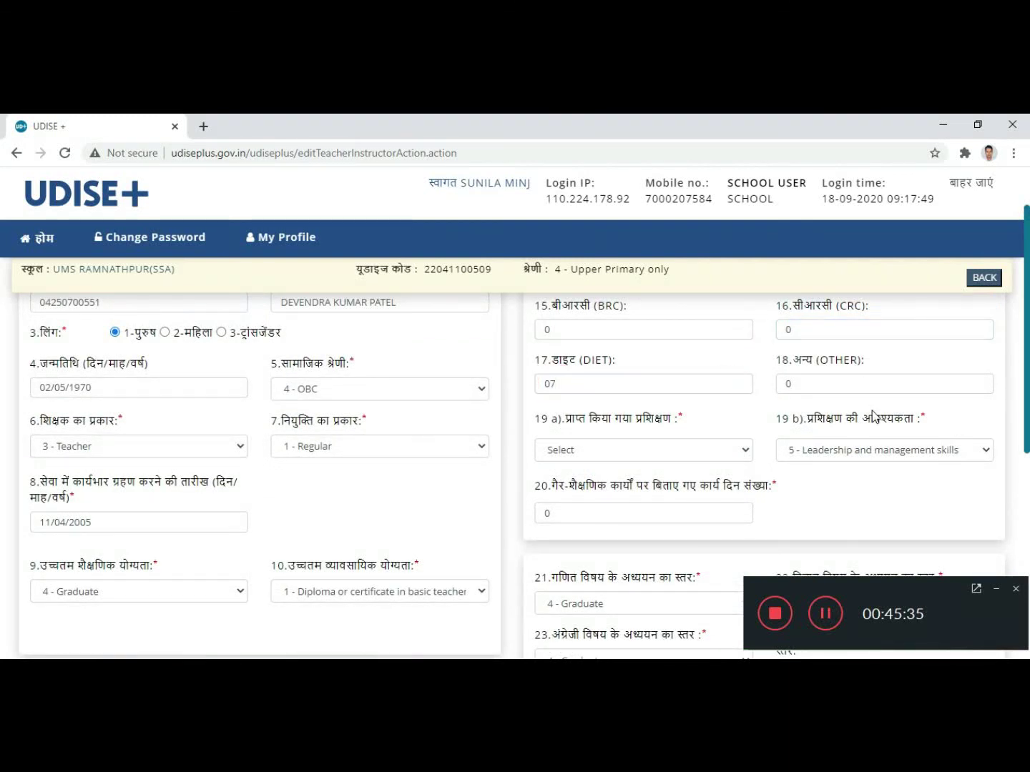
scroll(758, 429, down, 1)
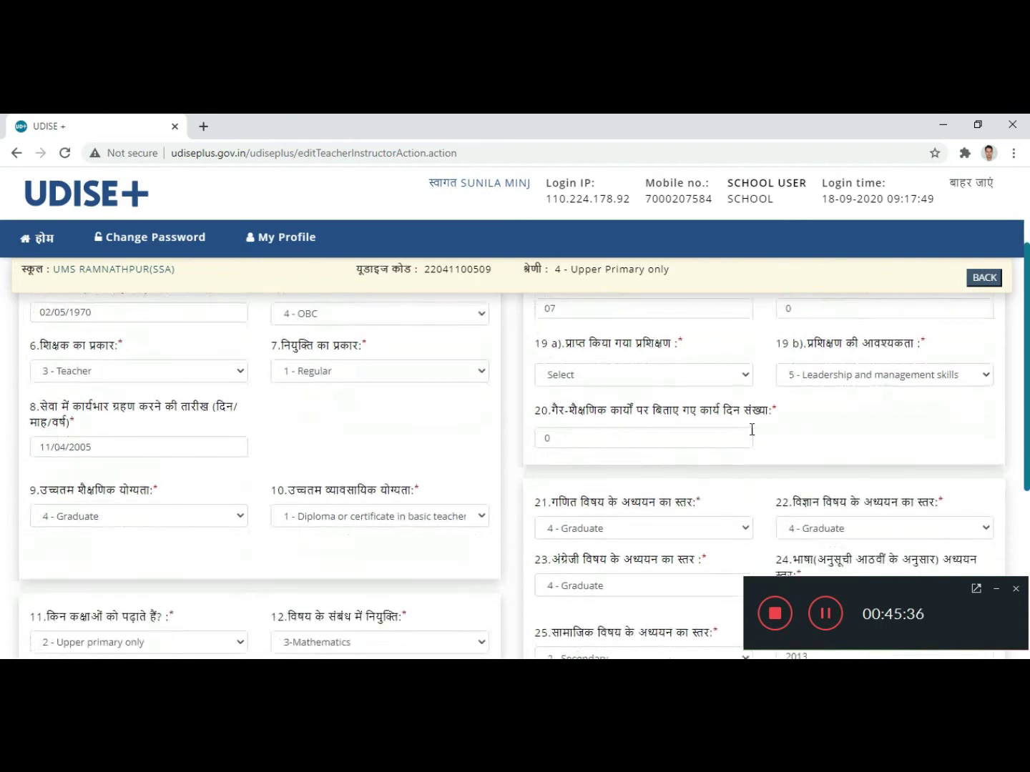
Step: Set training received and needed to 1 - Subject knowledge, and non-academic work days to 02
click(712, 377)
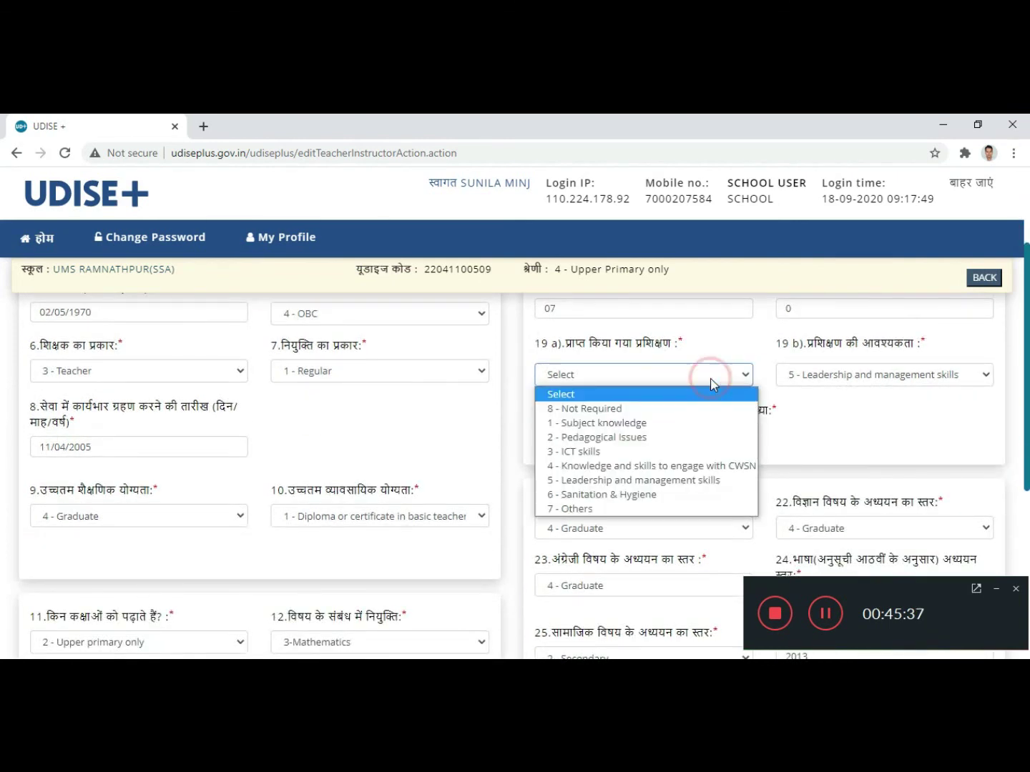
click(660, 424)
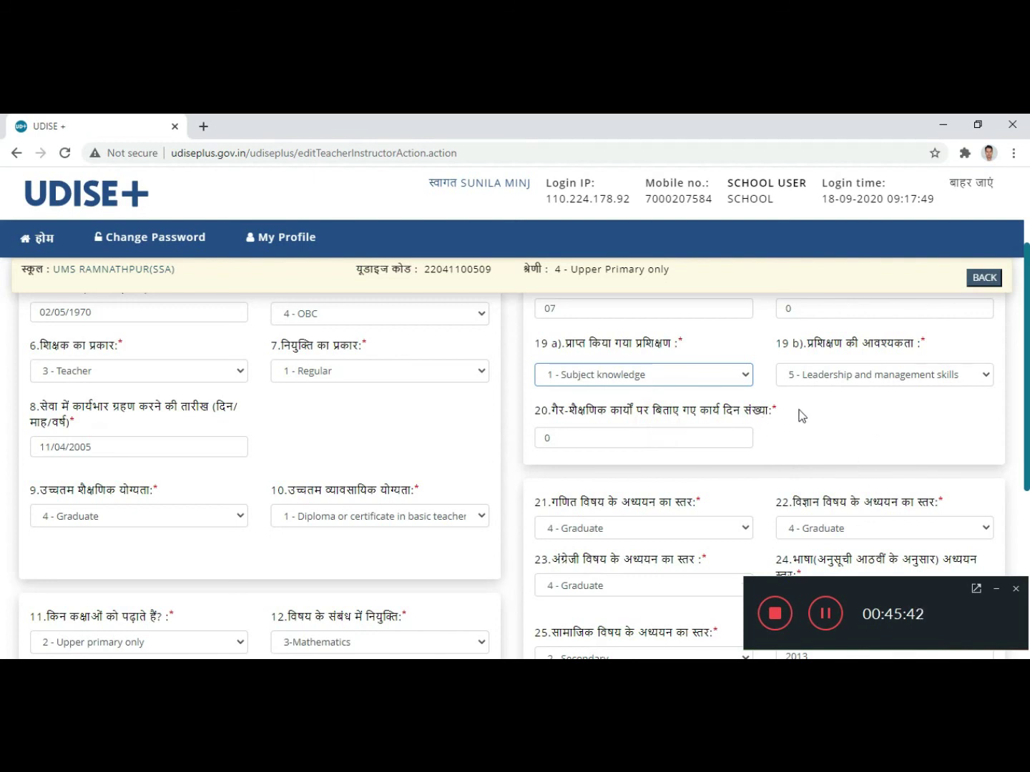
click(724, 381)
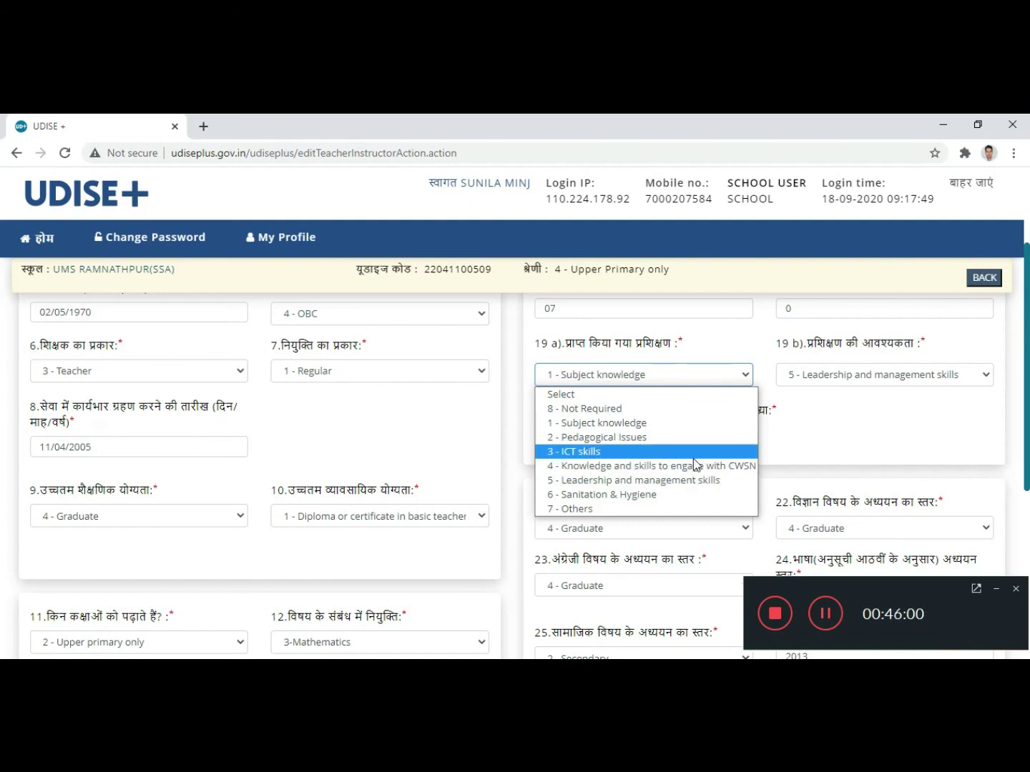
click(666, 421)
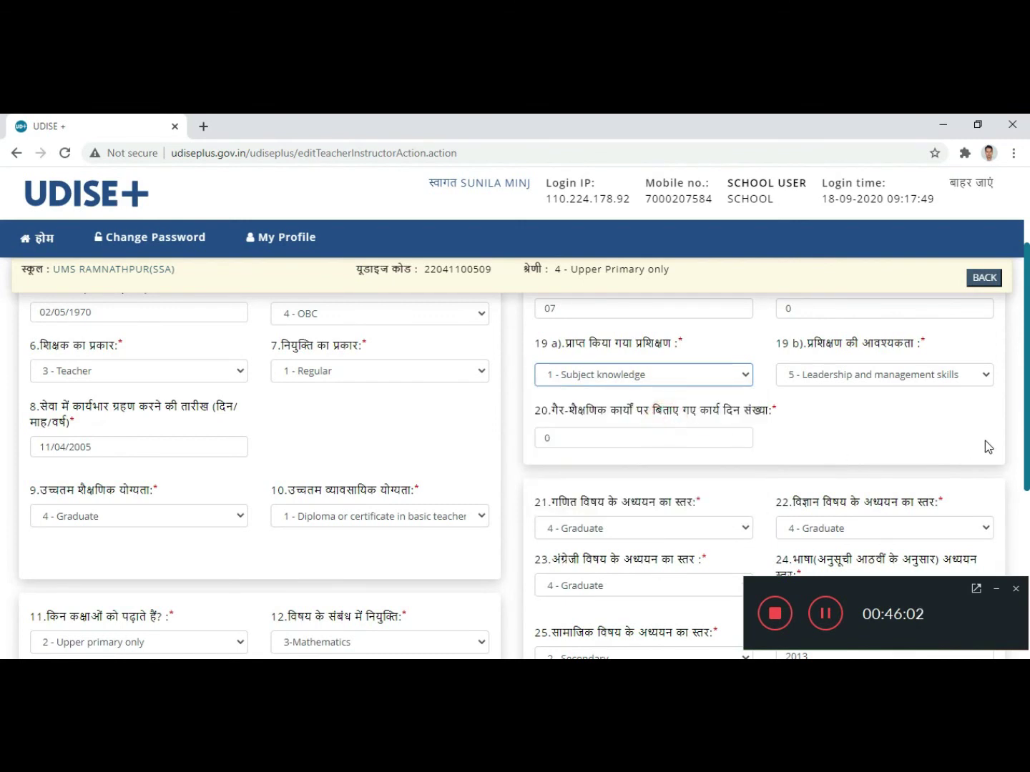
click(936, 376)
click(879, 423)
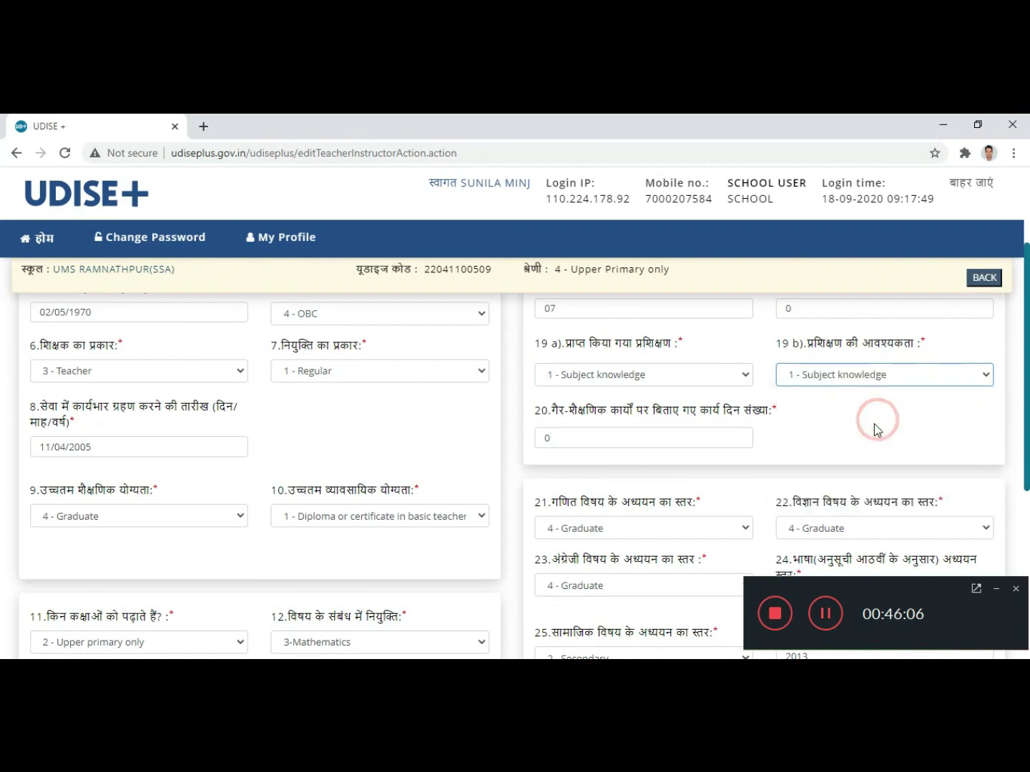
click(872, 421)
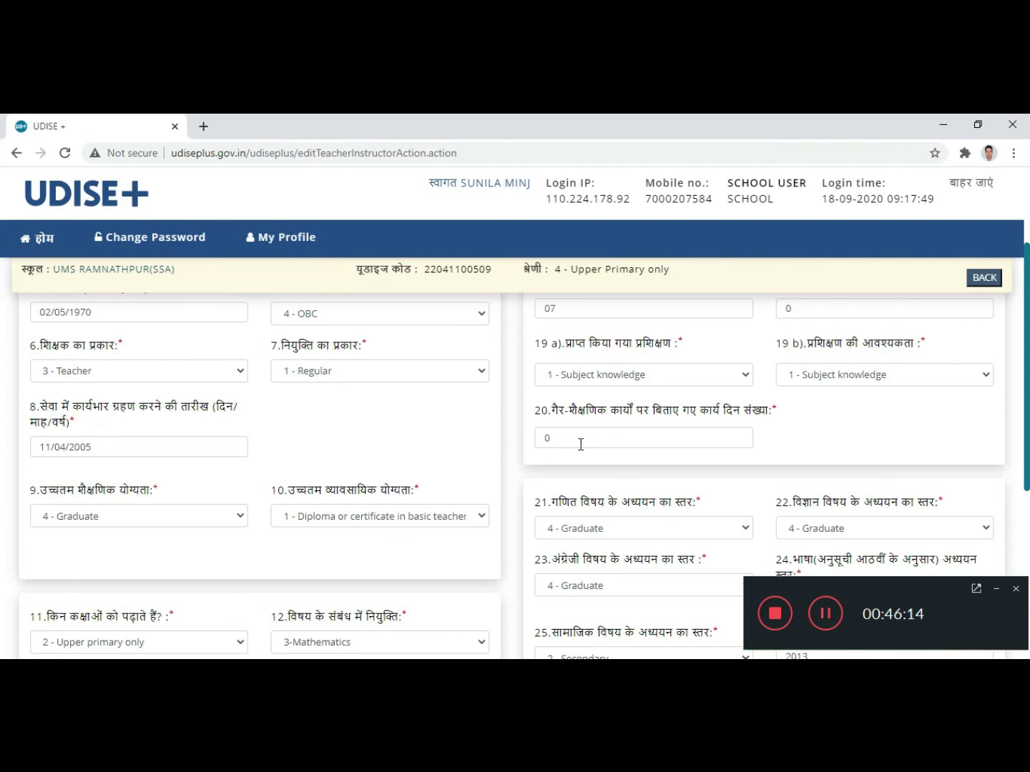
click(560, 439)
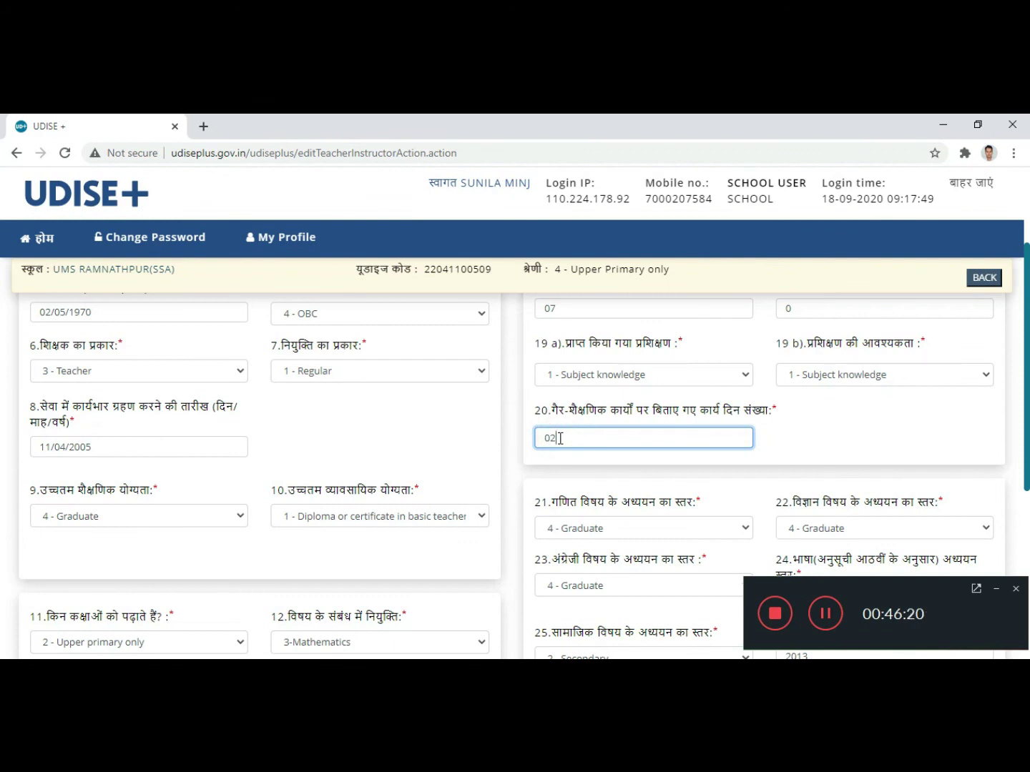
click(871, 432)
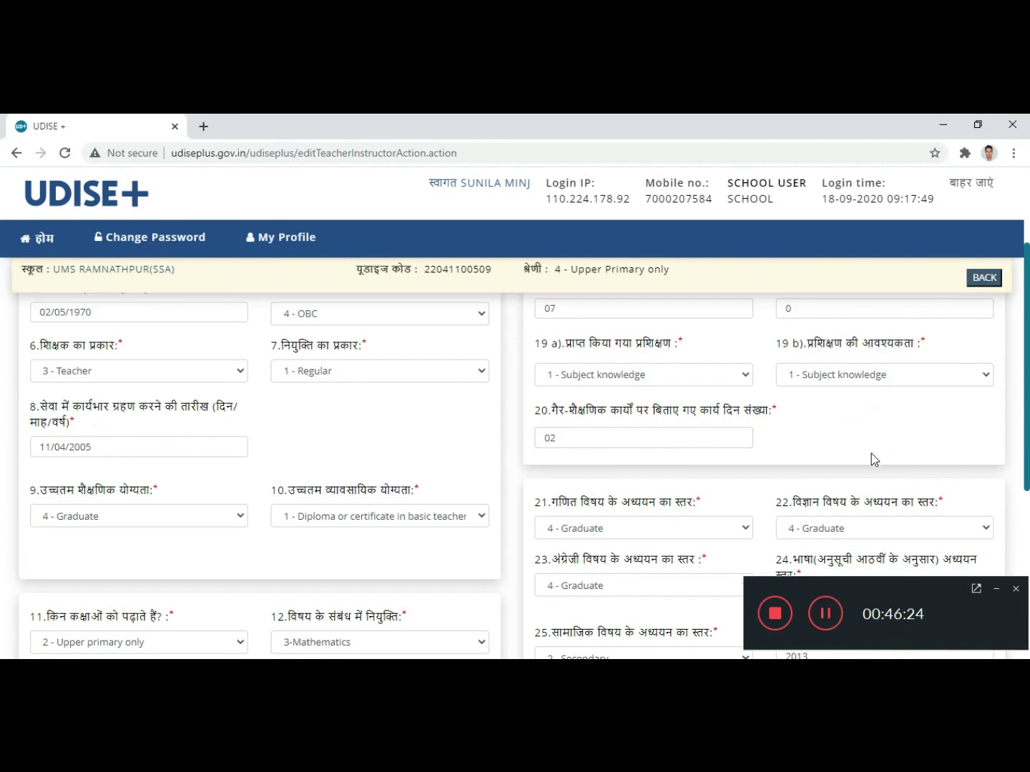
scroll(870, 453, down, 1)
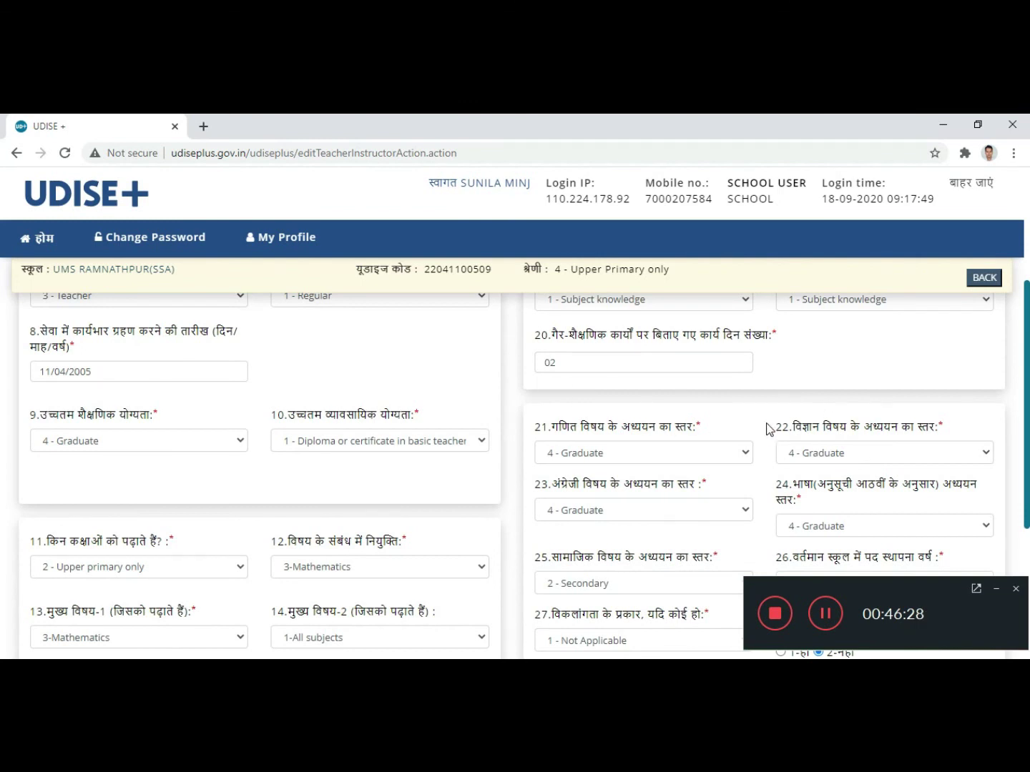
scroll(769, 427, down, 1)
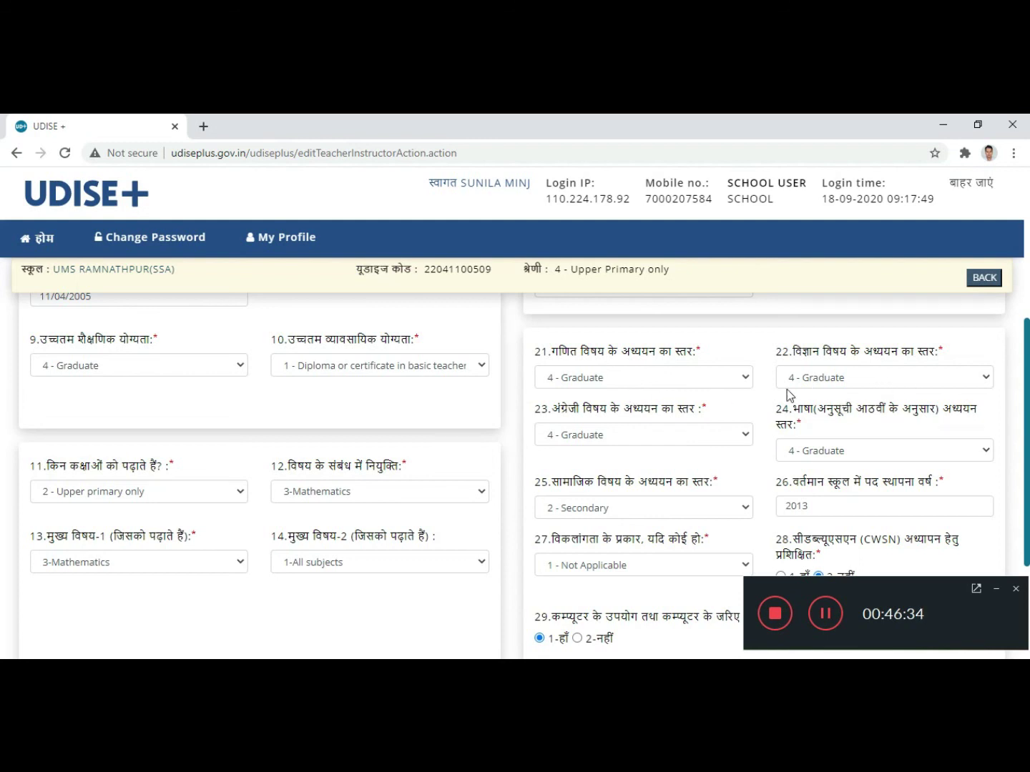
click(711, 379)
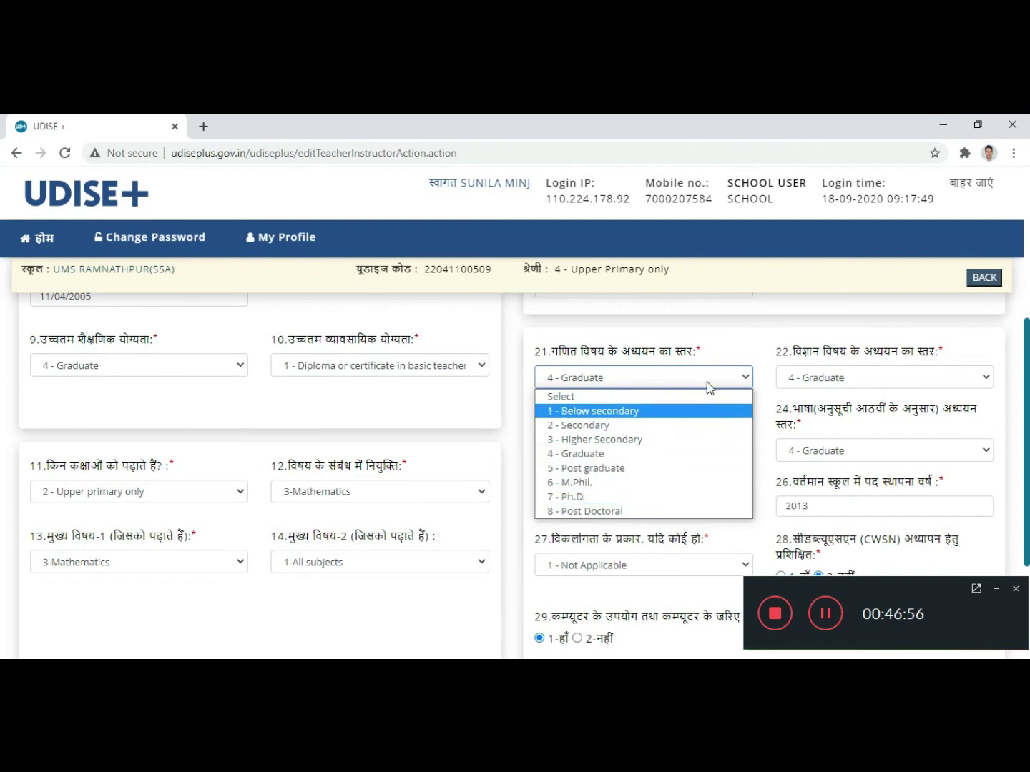
click(717, 339)
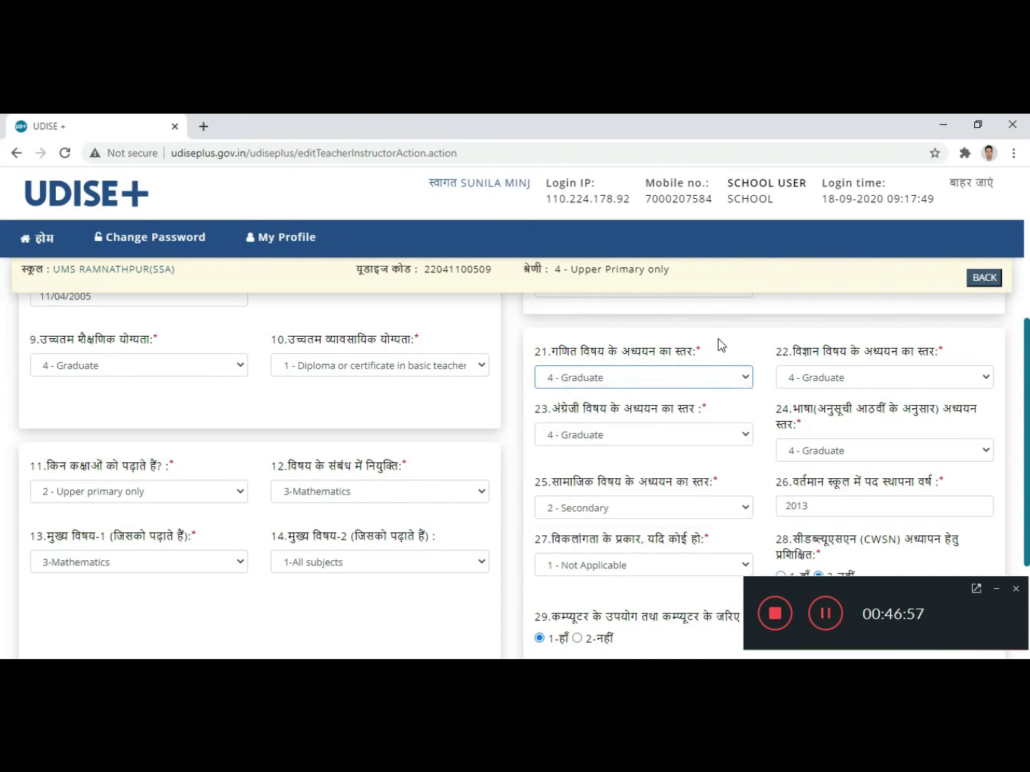
click(897, 381)
click(894, 379)
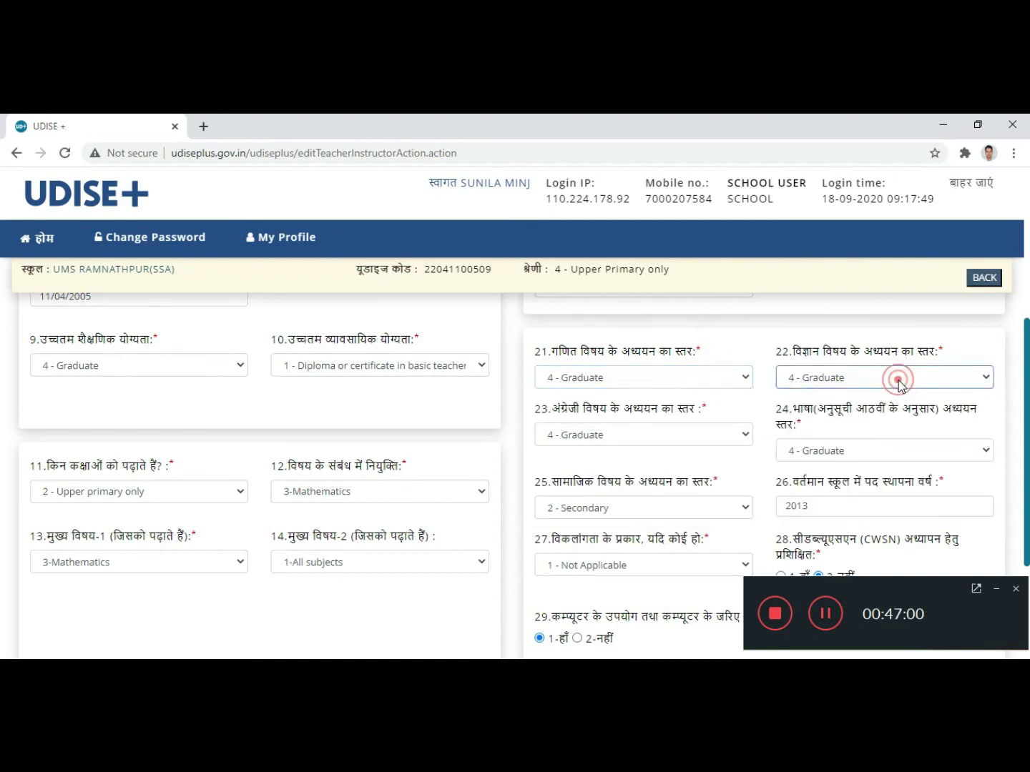
scroll(716, 421, down, 1)
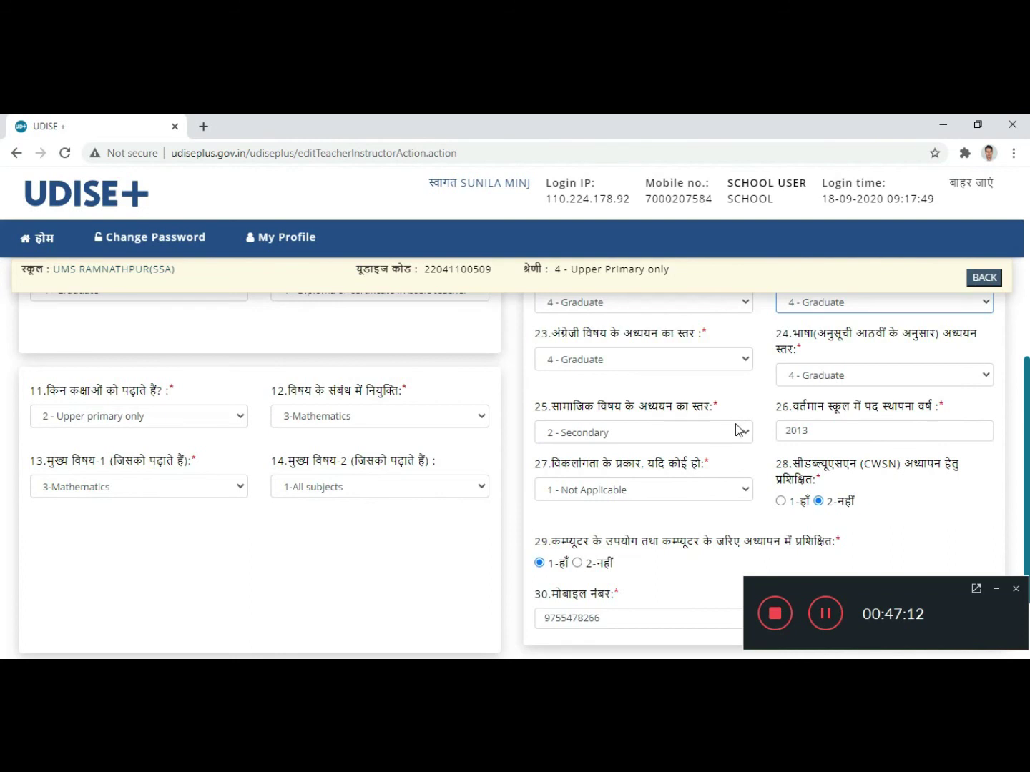
Step: Keep social studies at 2 - Secondary, posting year 2013, disability Not Applicable, then submit the form
scroll(652, 448, down, 2)
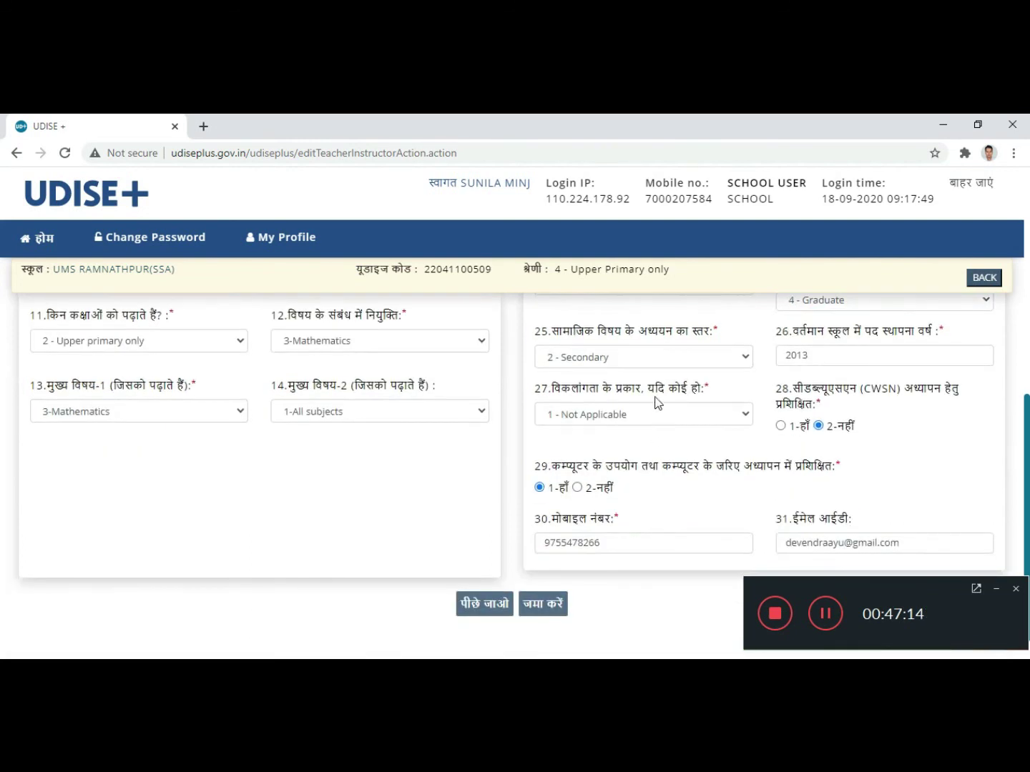
click(648, 361)
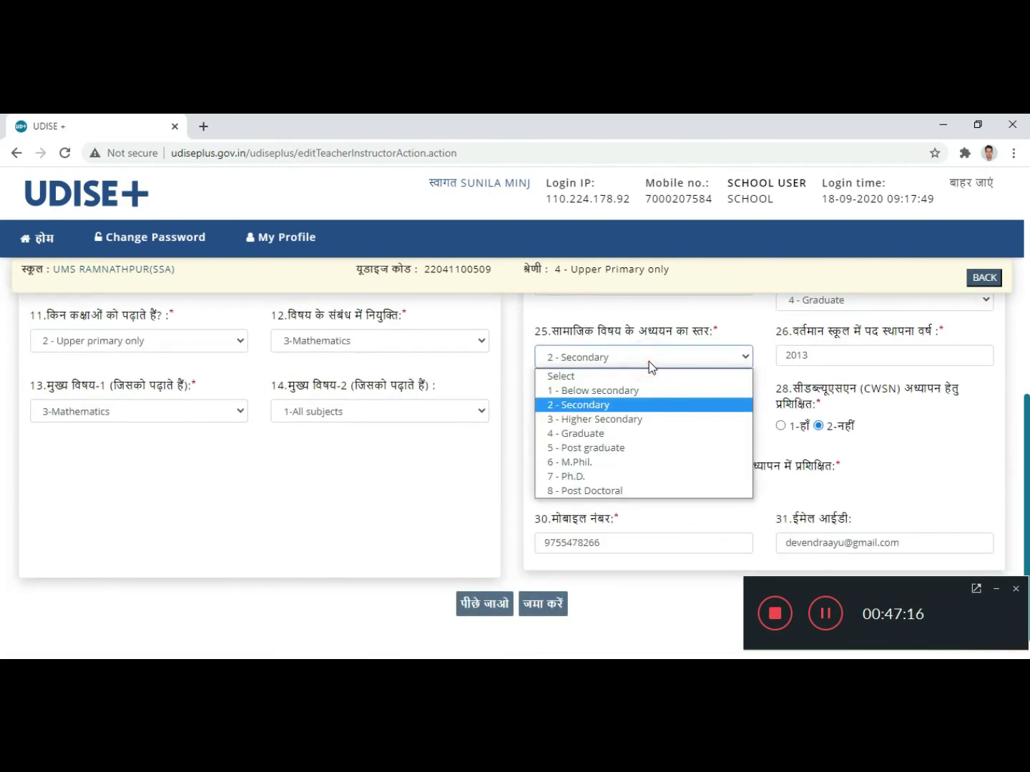
click(623, 406)
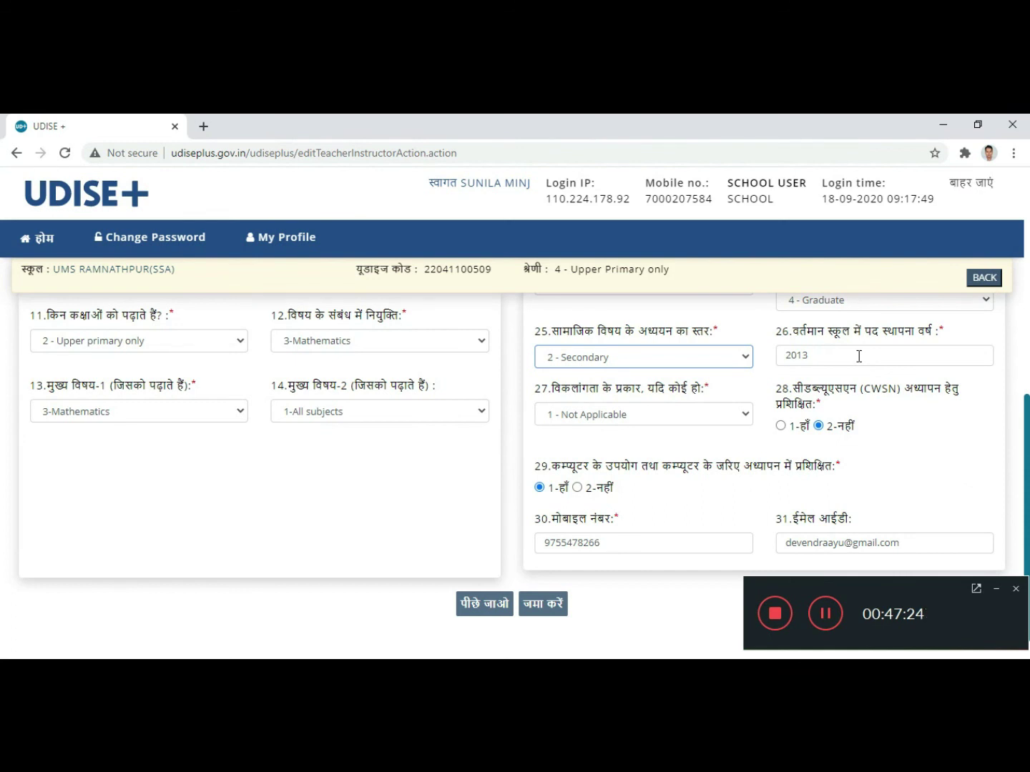
click(830, 357)
click(764, 355)
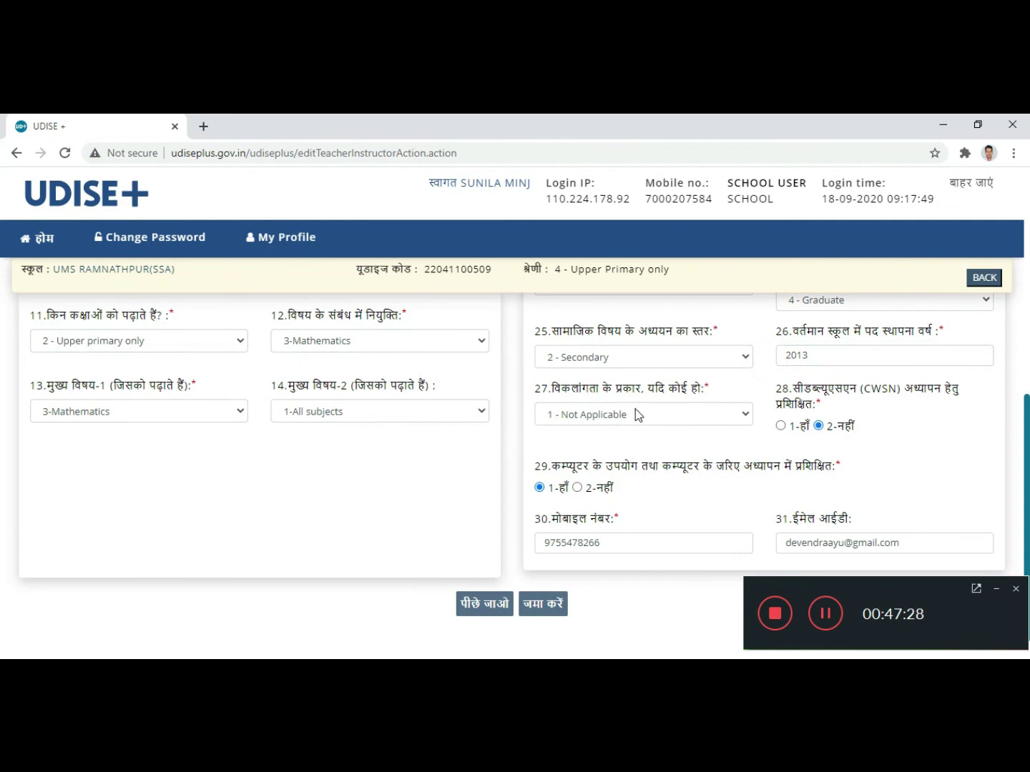
click(691, 415)
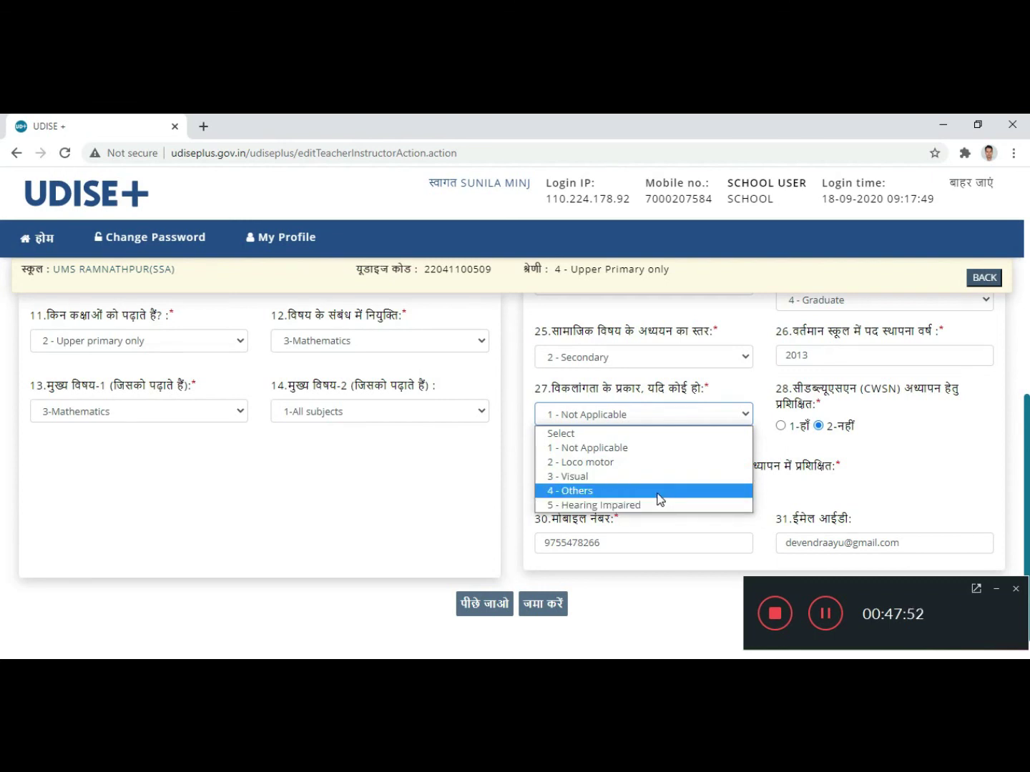
click(659, 447)
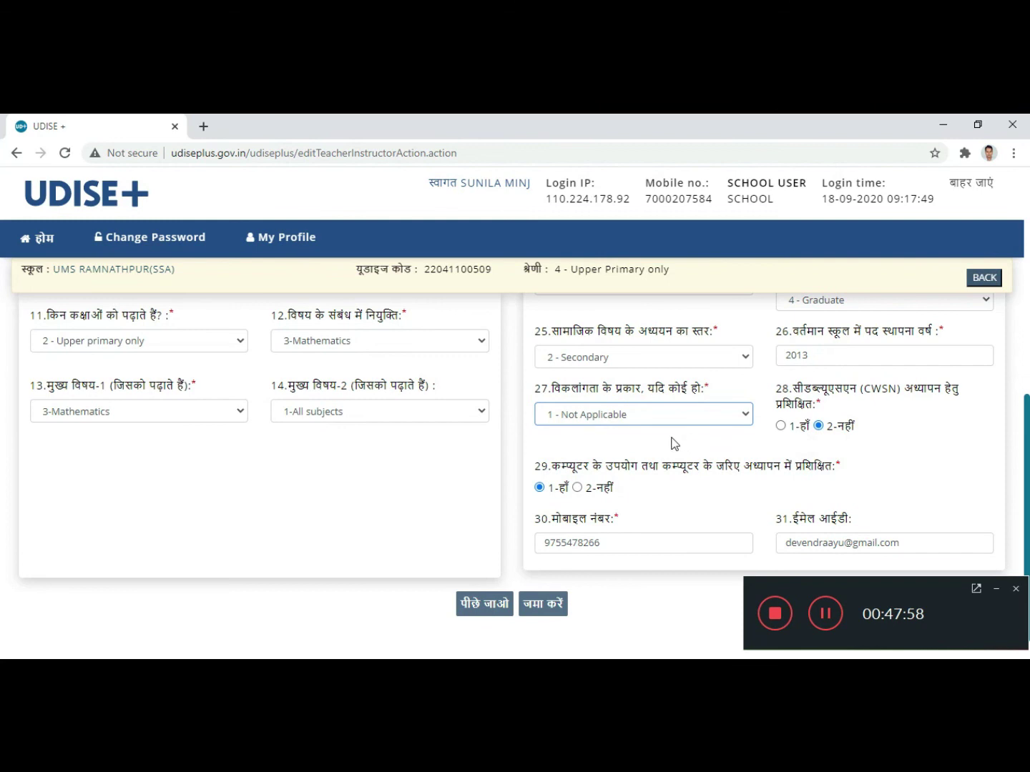
scroll(673, 443, down, 1)
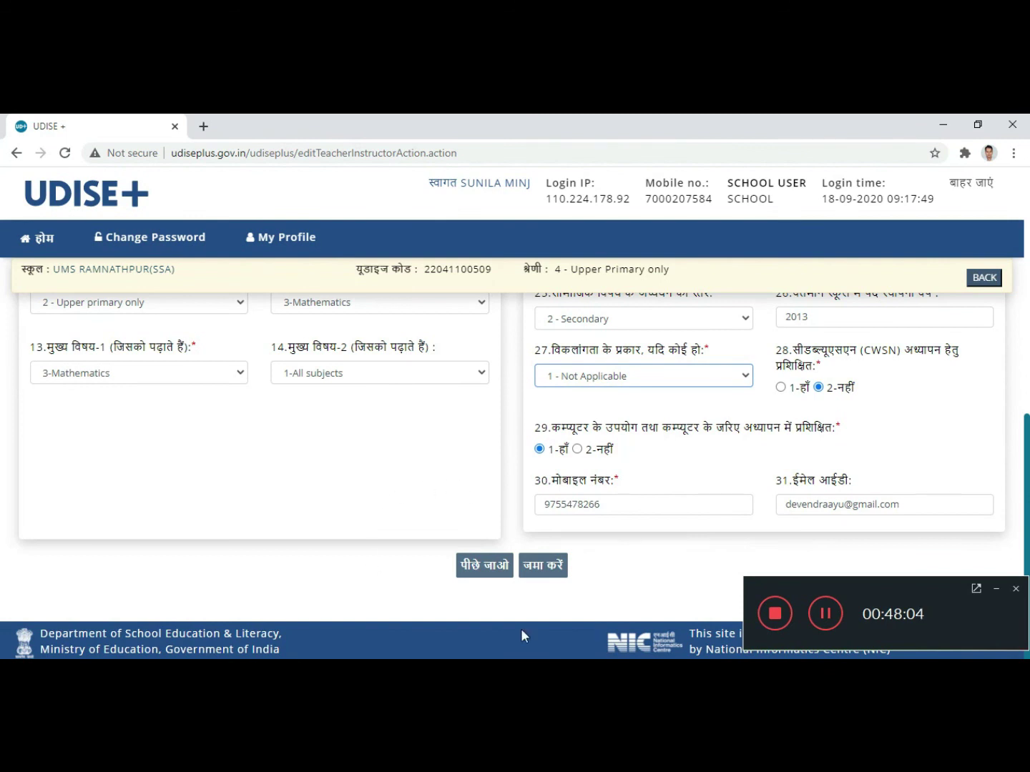
click(542, 570)
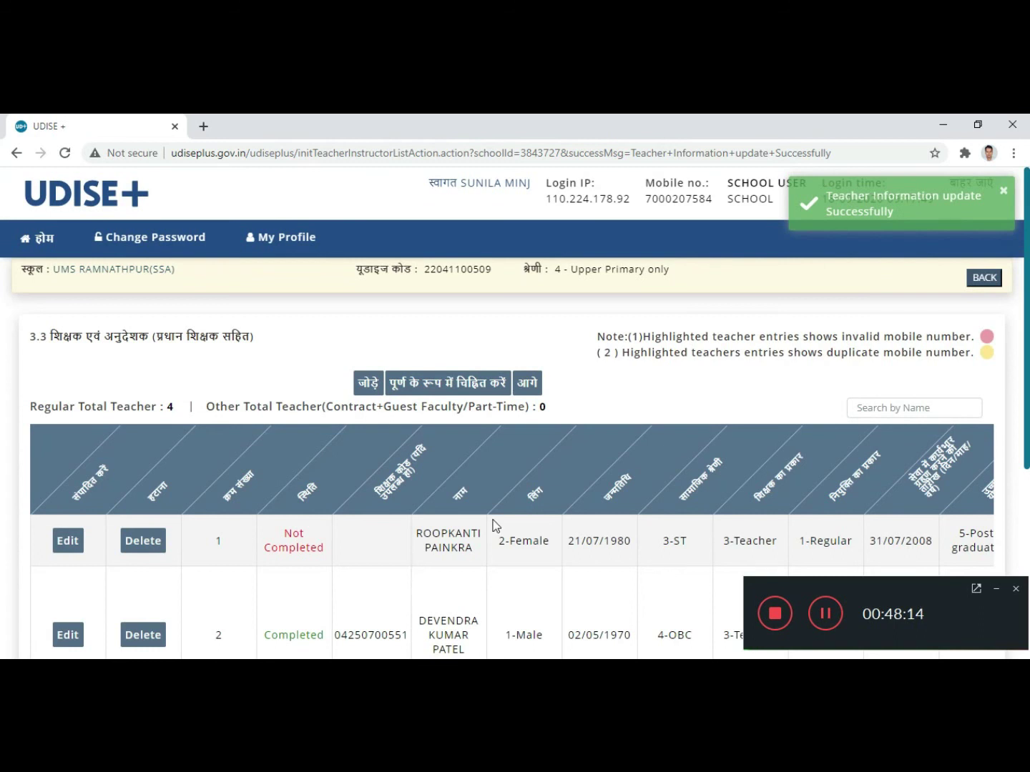
Step: Scroll through the 3.3 teacher list to confirm entry 2 now shows Completed
scroll(499, 511, down, 1)
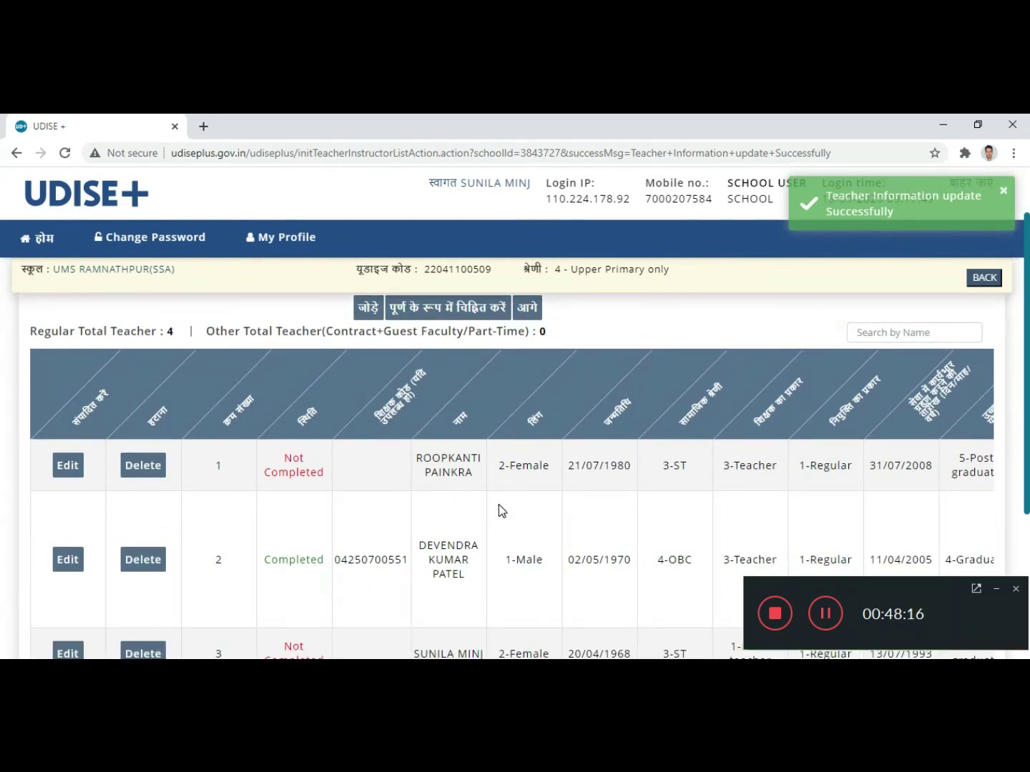
scroll(499, 504, down, 1)
scroll(351, 537, down, 1)
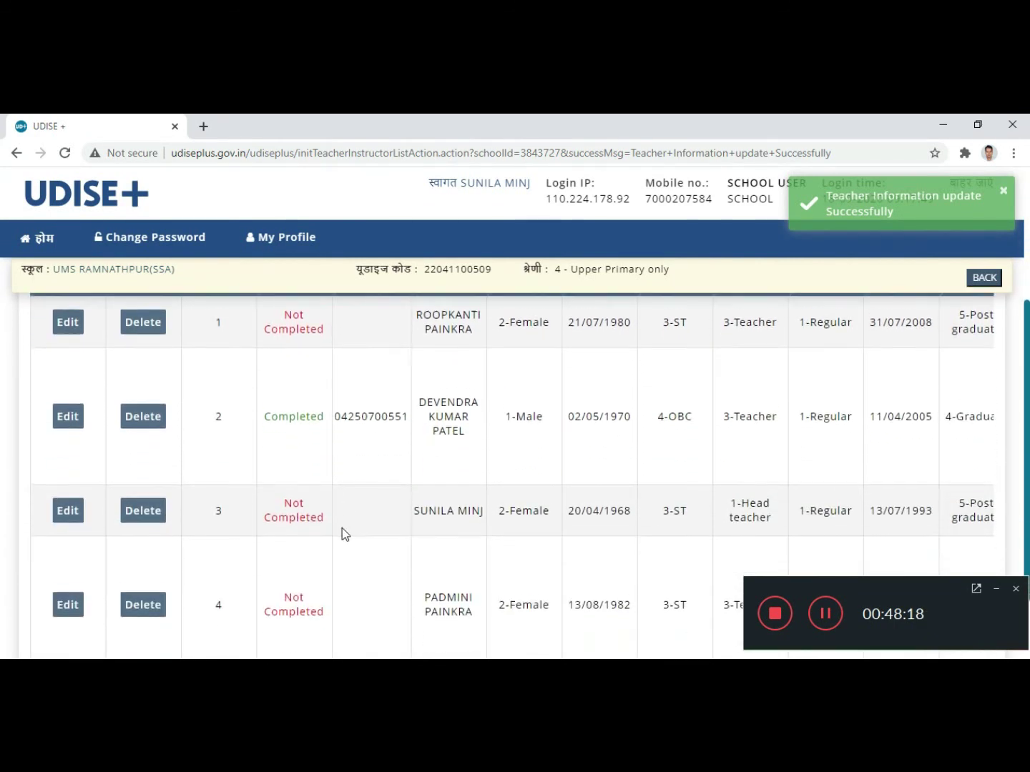
scroll(379, 525, down, 1)
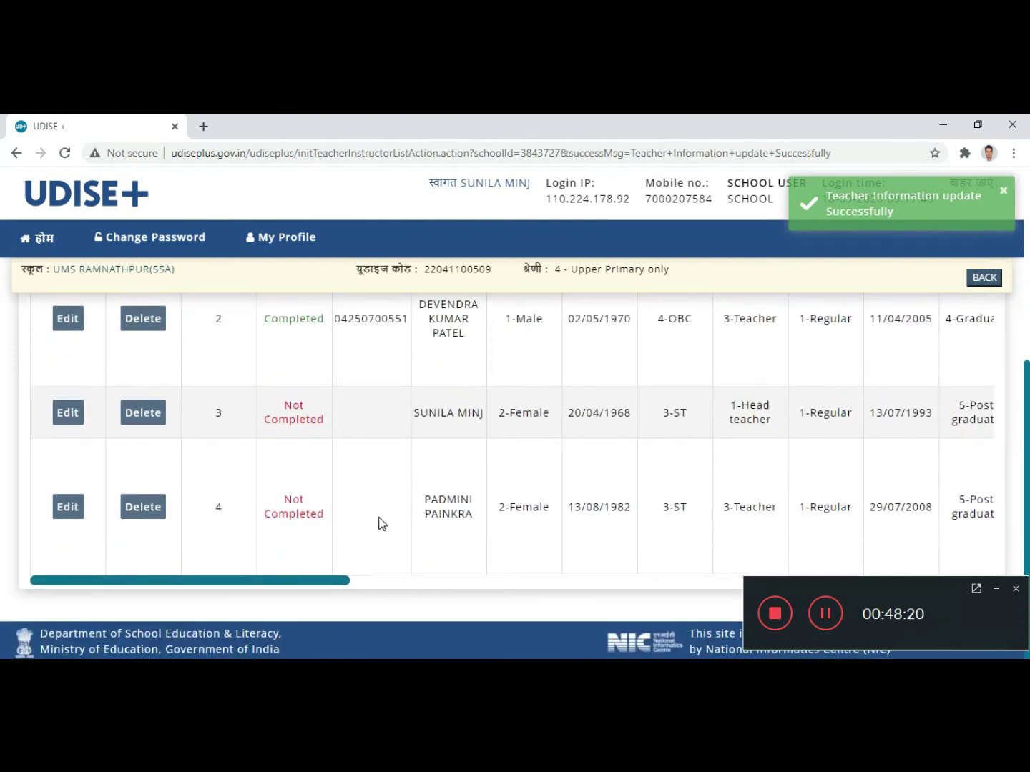
scroll(620, 465, up, 1)
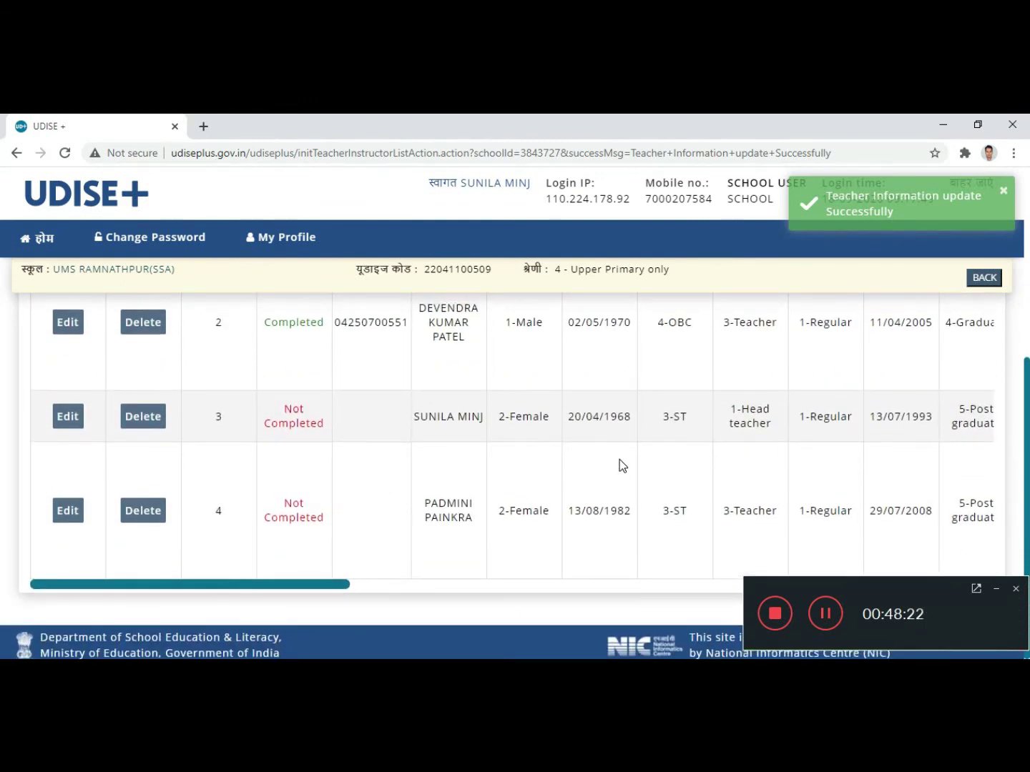
scroll(619, 459, up, 3)
scroll(609, 398, down, 3)
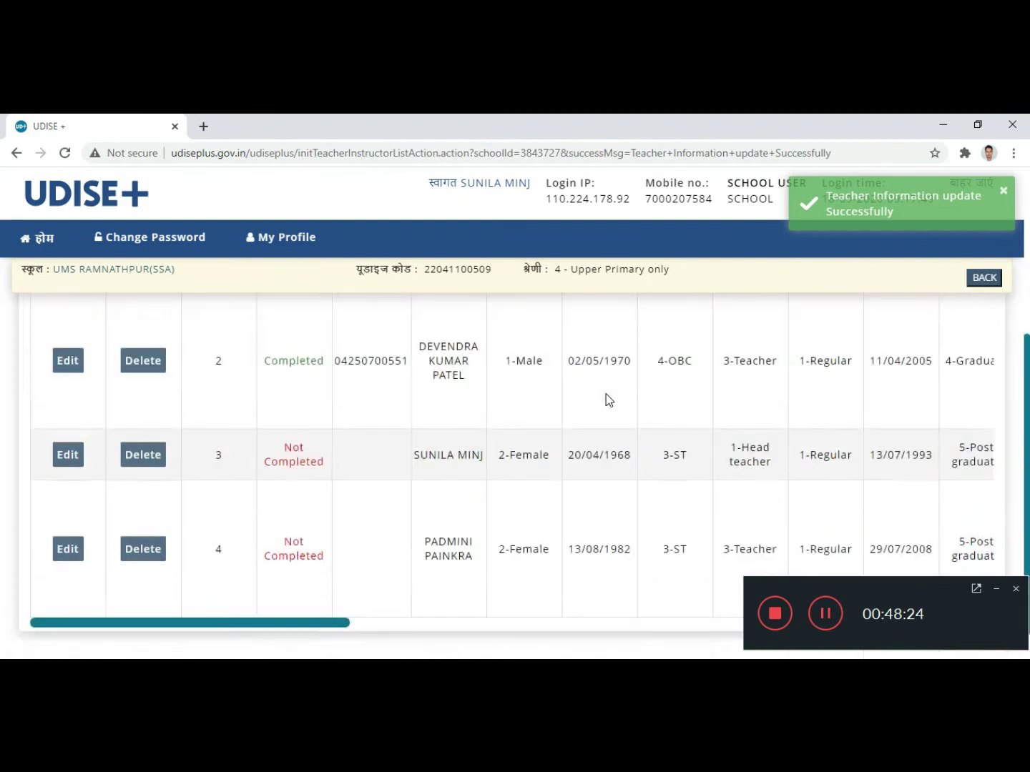
scroll(607, 401, down, 1)
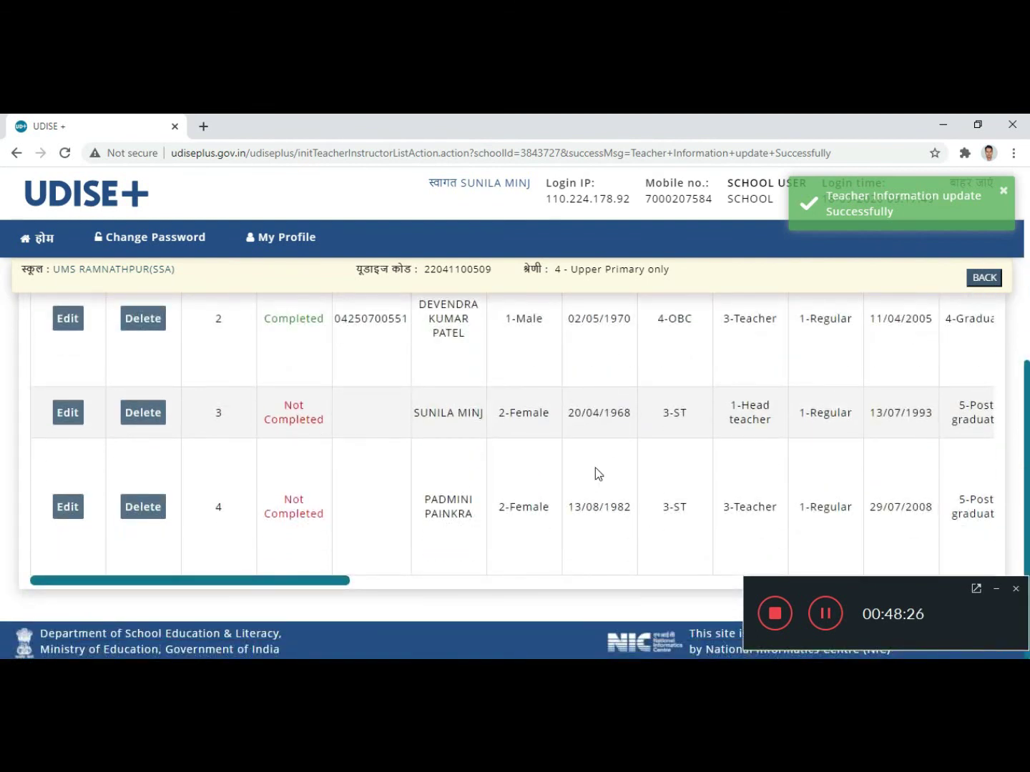